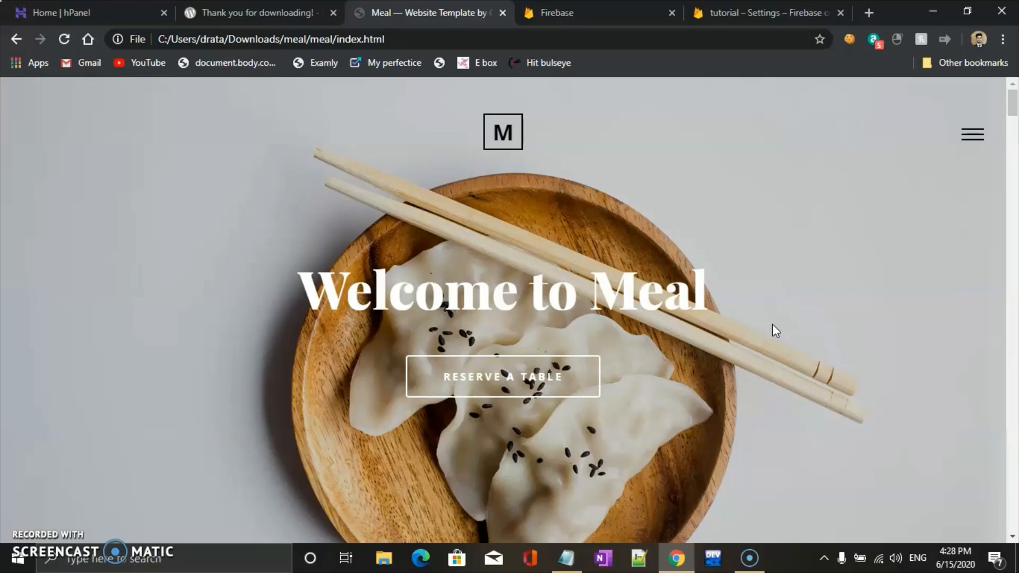
- Examine the Meal template's welcome banner and the food cards under the "Find your best food" heading
scroll(773, 326, "down", 8)
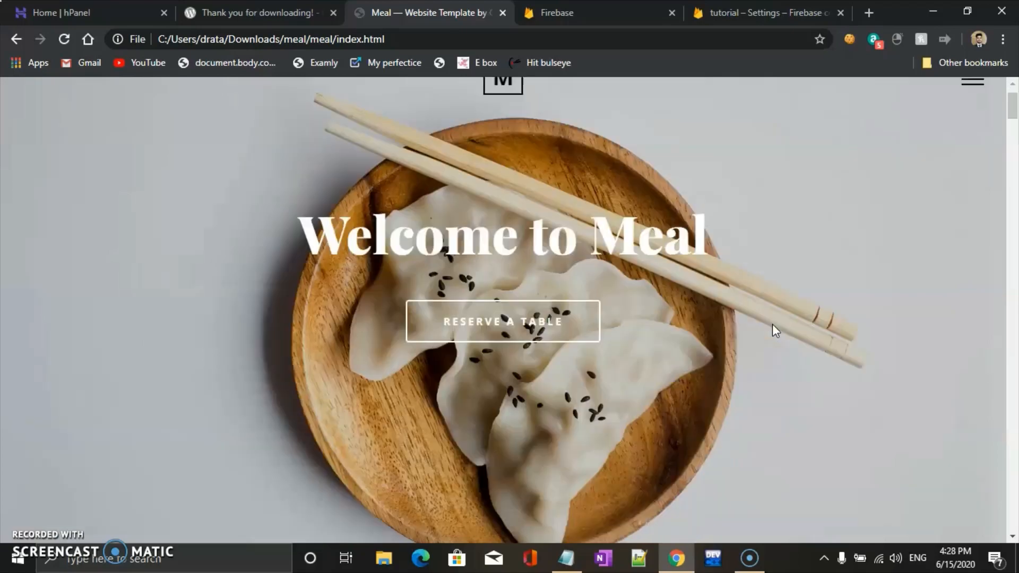
scroll(775, 330, "up", 7)
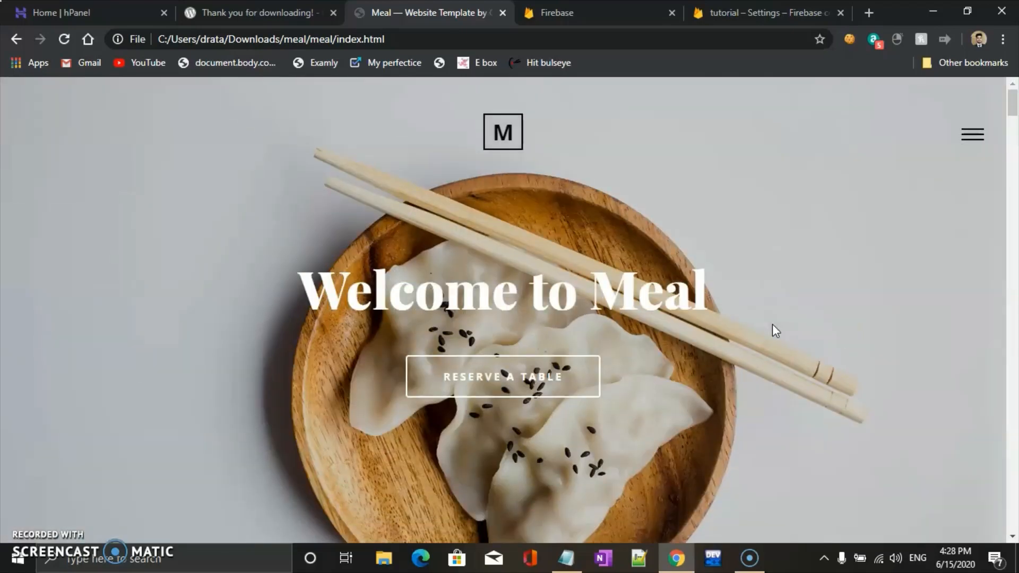
scroll(775, 330, "down", 10)
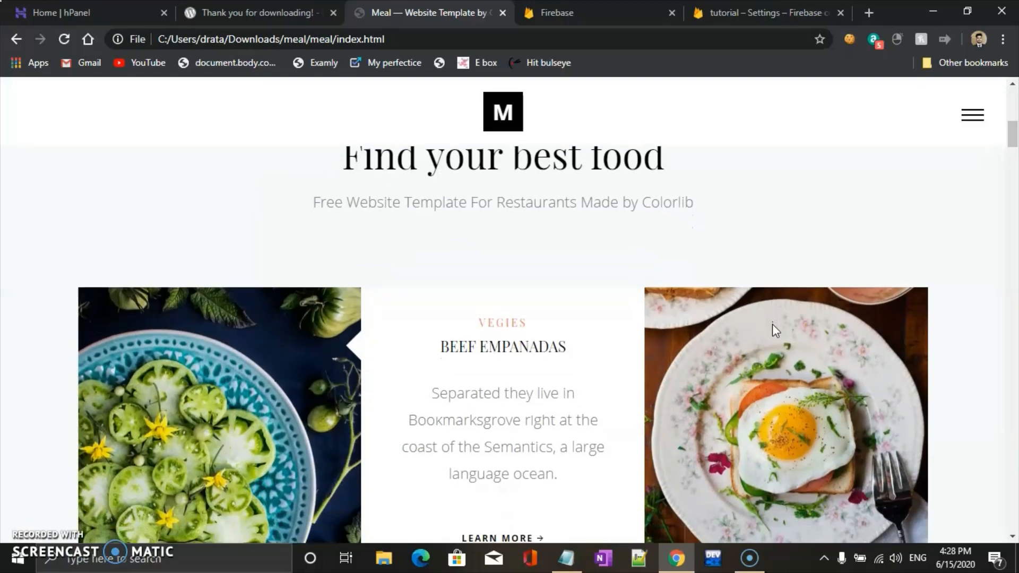
scroll(772, 324, "up", 10)
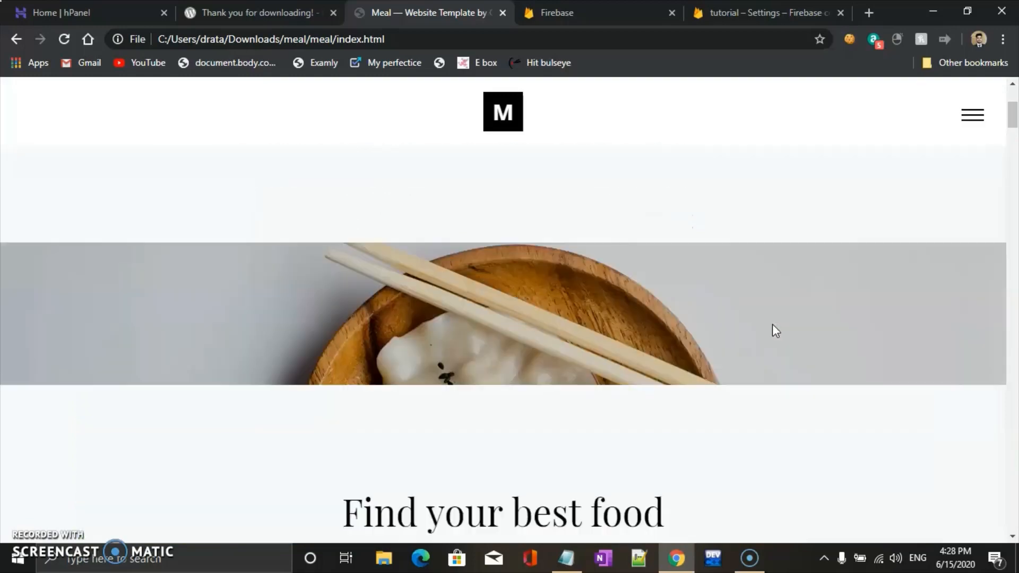
scroll(772, 323, "down", 7)
scroll(775, 331, "up", 5)
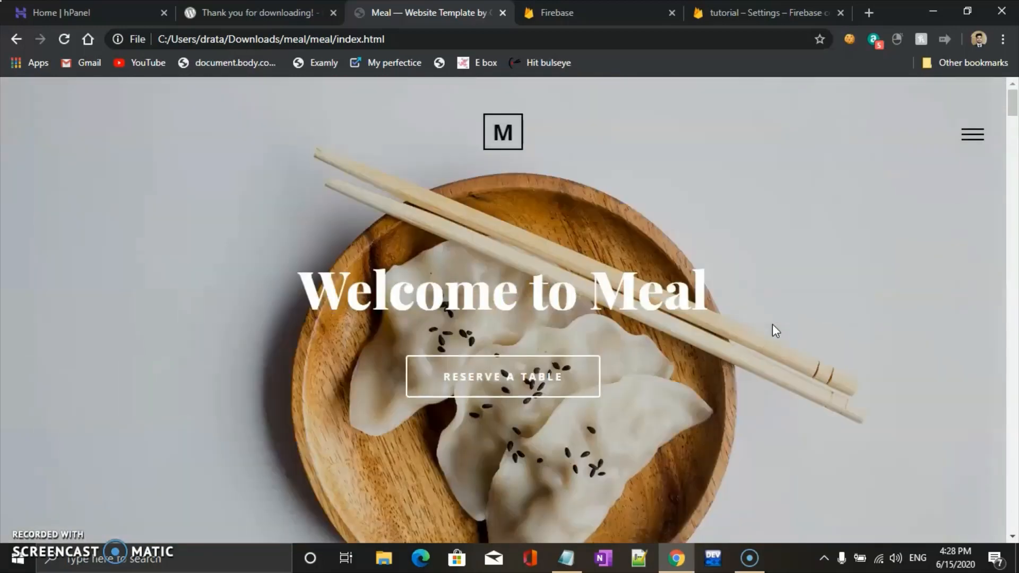
scroll(775, 331, "down", 10)
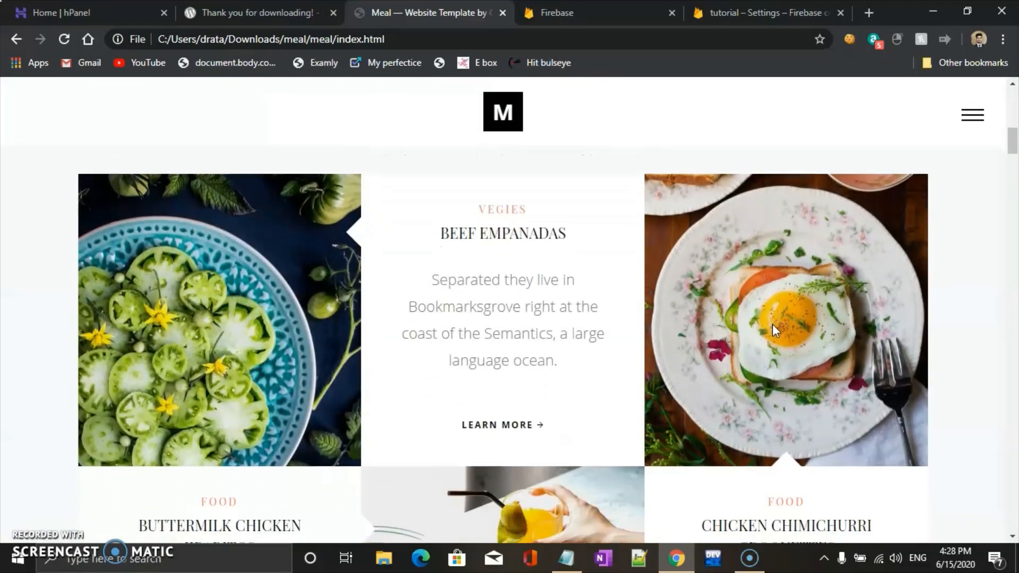
scroll(776, 331, "up", 10)
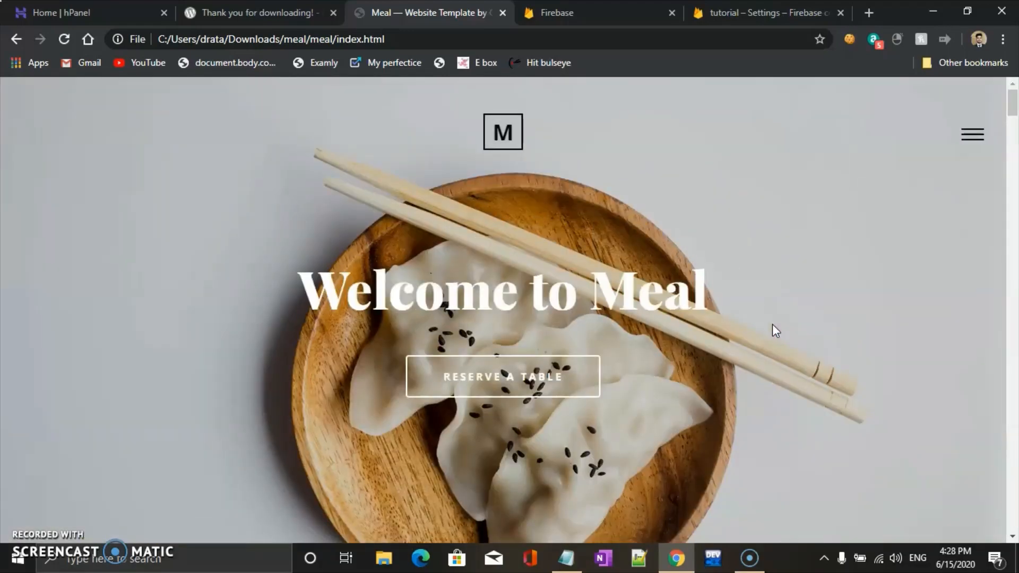
scroll(775, 331, "down", 3)
scroll(776, 331, "down", 8)
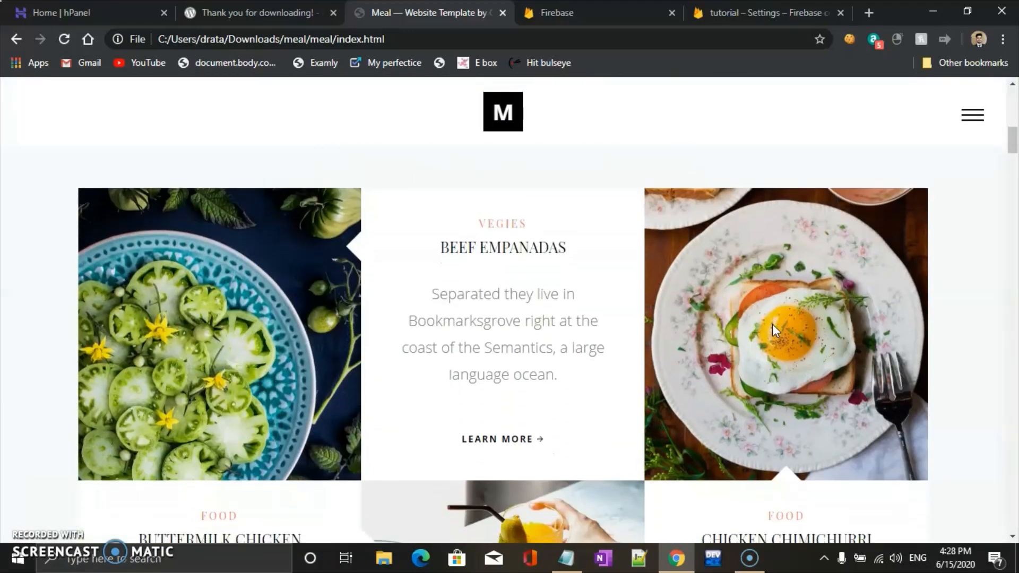
scroll(775, 331, "up", 10)
scroll(773, 326, "down", 5)
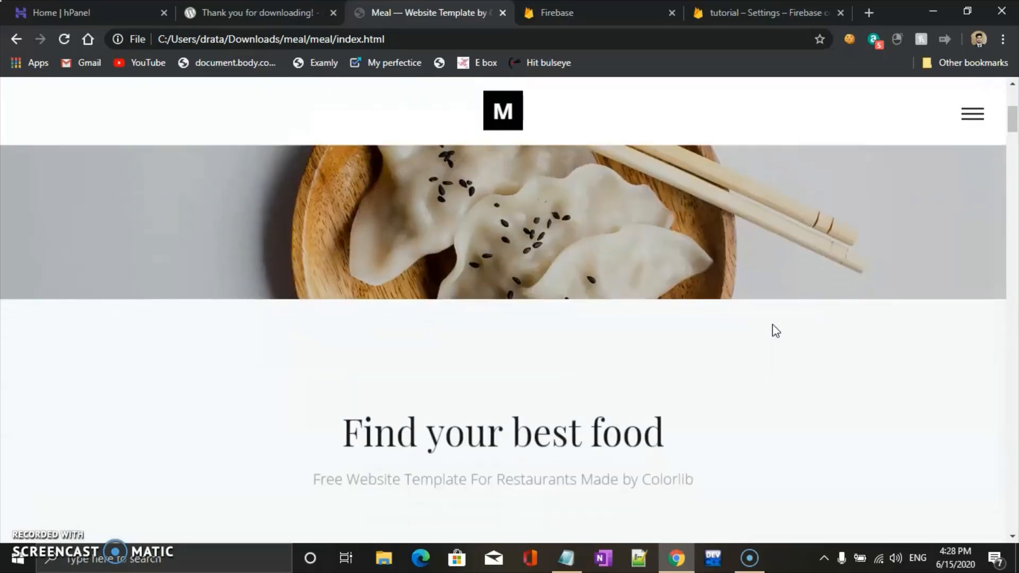
scroll(773, 326, "up", 5)
scroll(775, 330, "down", 8)
scroll(776, 331, "up", 8)
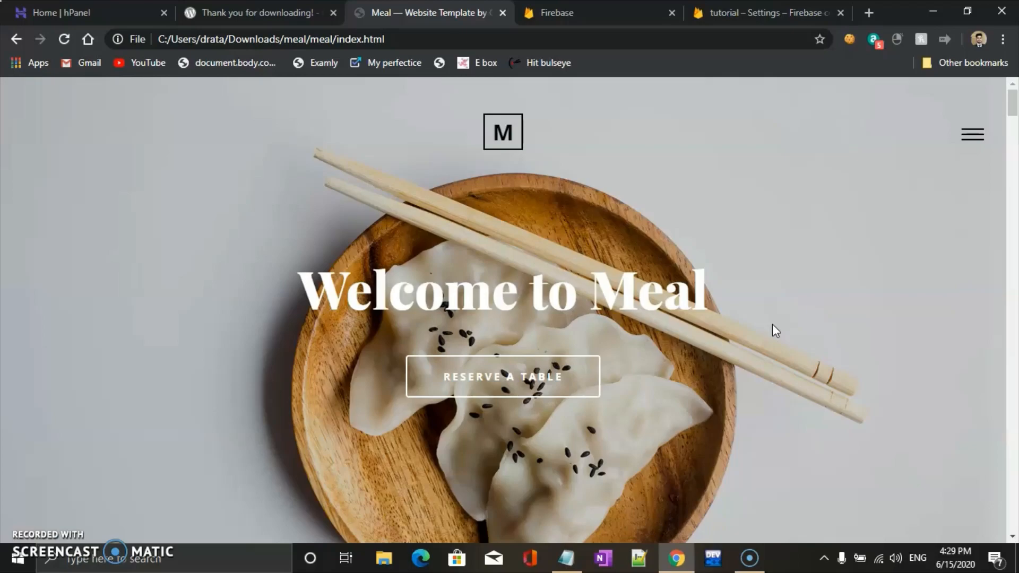
scroll(773, 325, "down", 10)
scroll(772, 325, "up", 8)
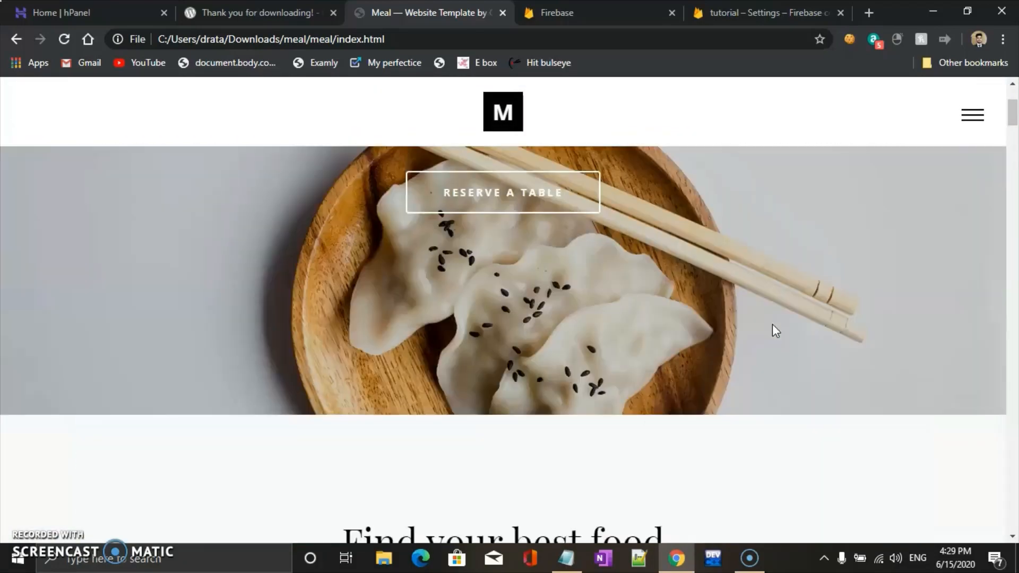
scroll(772, 331, "up", 3)
scroll(772, 325, "down", 5)
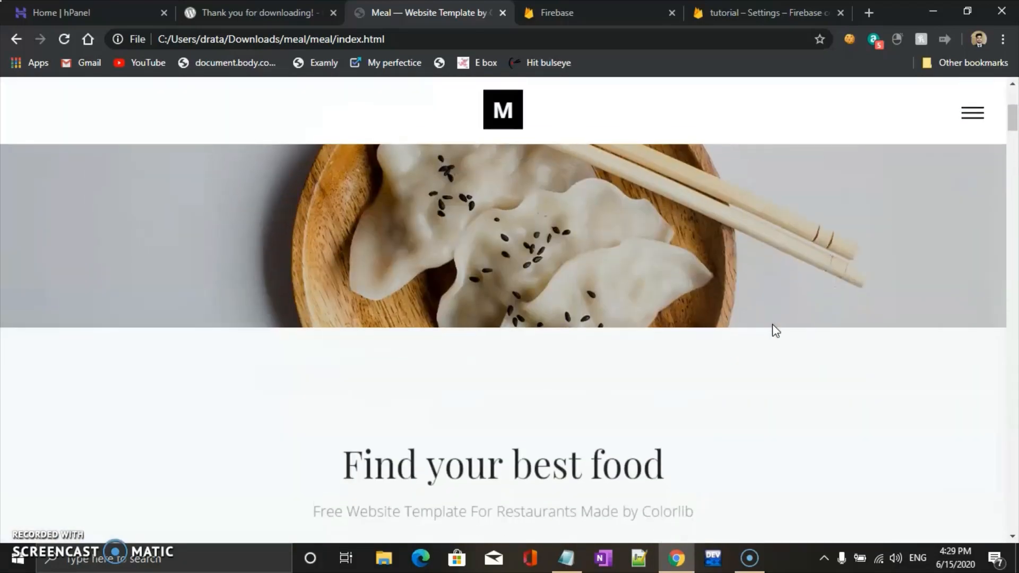
scroll(772, 325, "up", 5)
scroll(772, 326, "down", 3)
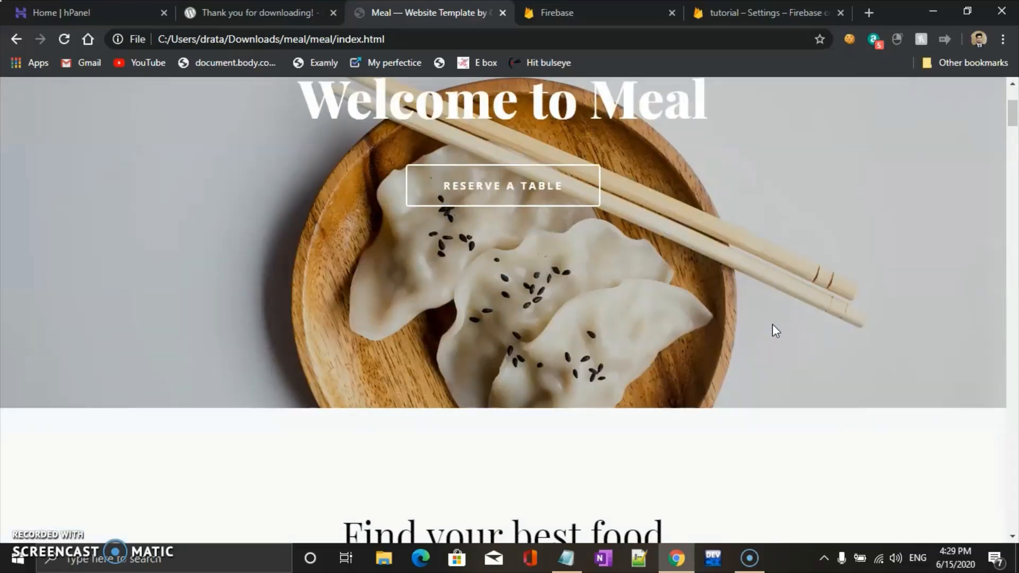
scroll(774, 330, "up", 3)
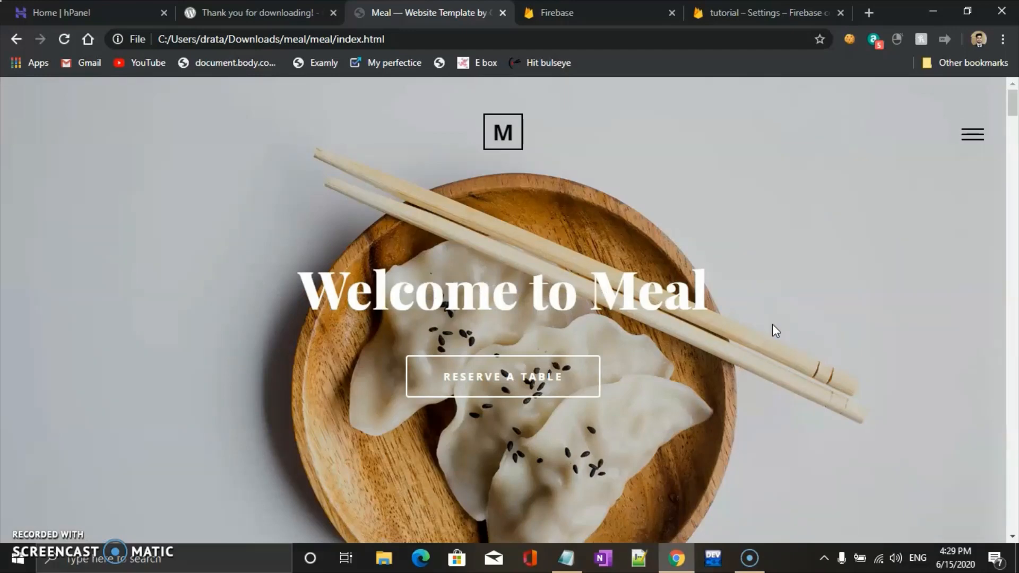
scroll(773, 330, "down", 10)
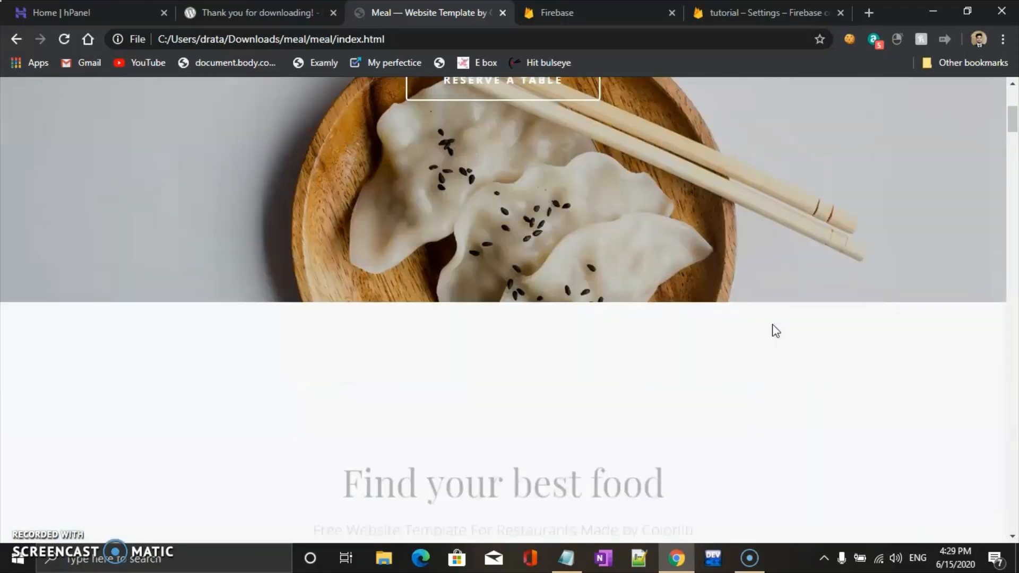
scroll(775, 330, "up", 10)
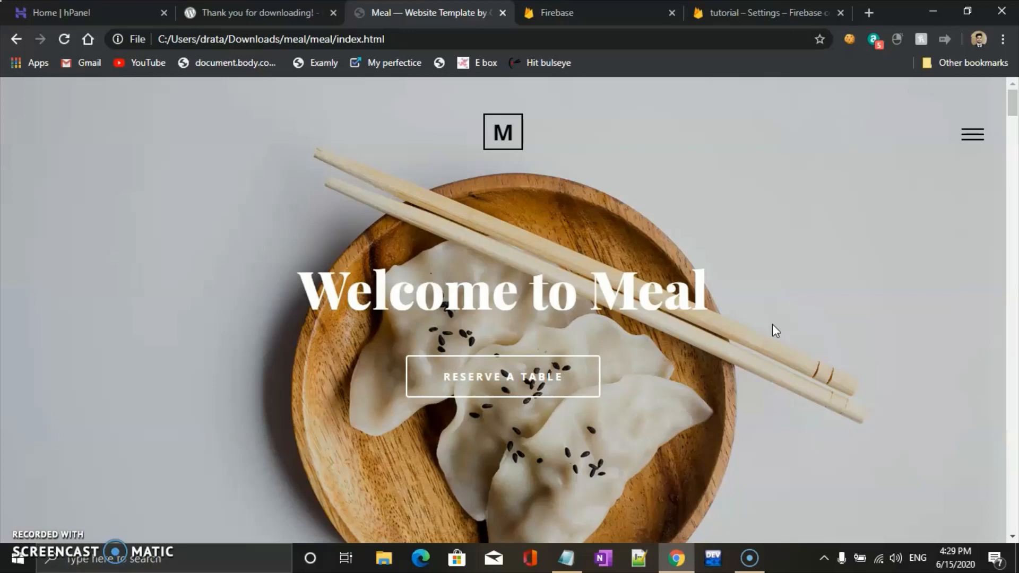
scroll(773, 330, "down", 10)
scroll(773, 330, "up", 7)
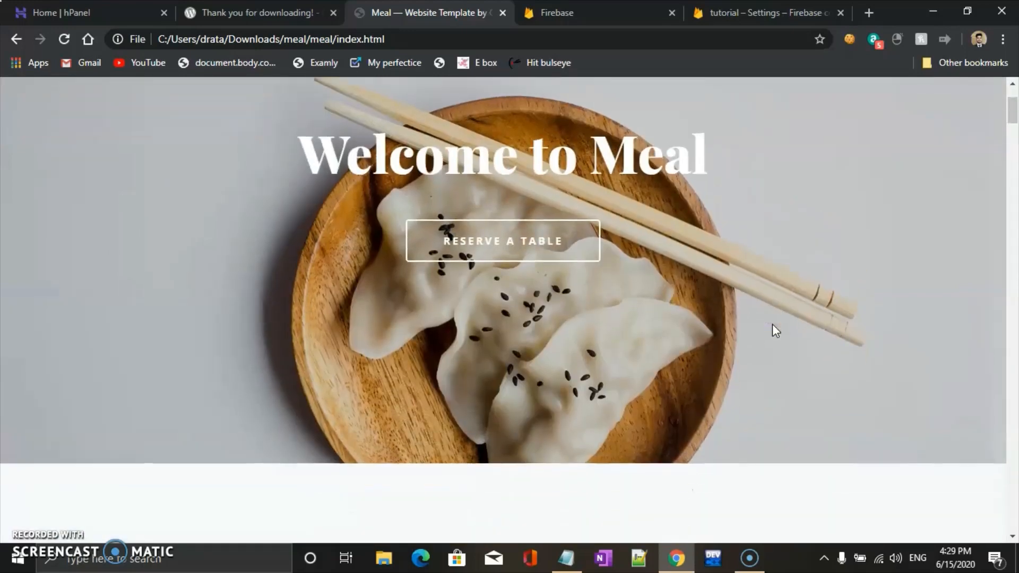
scroll(772, 326, "down", 5)
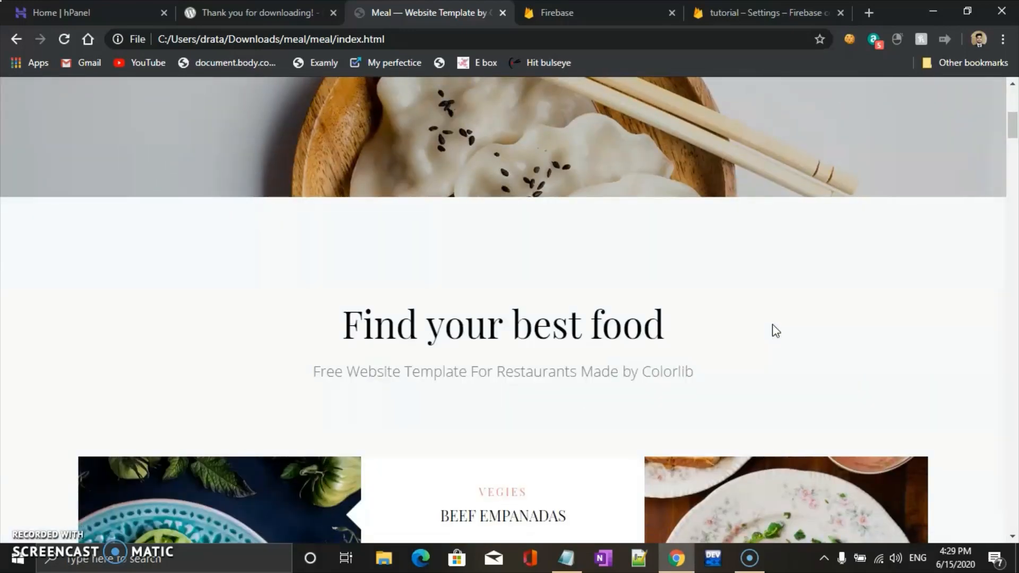
scroll(773, 326, "up", 2)
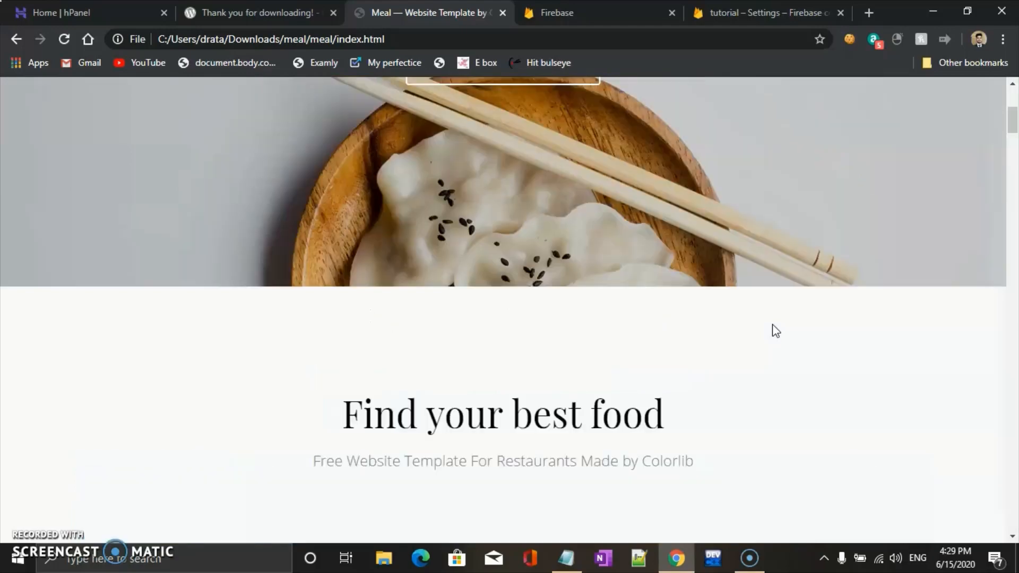
scroll(773, 326, "down", 5)
scroll(773, 326, "up", 7)
scroll(773, 325, "up", 3)
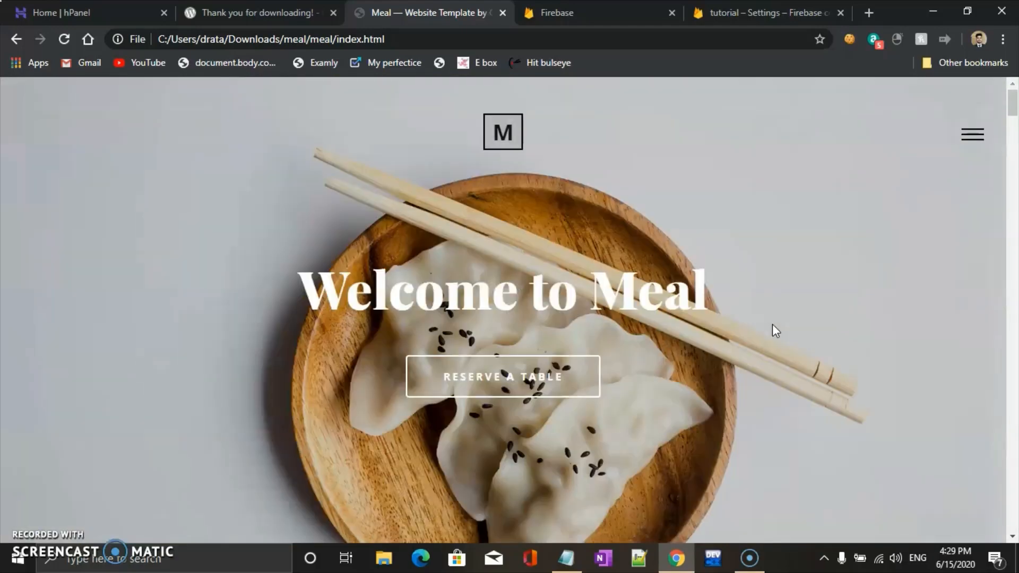
scroll(772, 325, "down", 4)
scroll(772, 325, "up", 3)
scroll(773, 325, "down", 3)
scroll(772, 325, "up", 4)
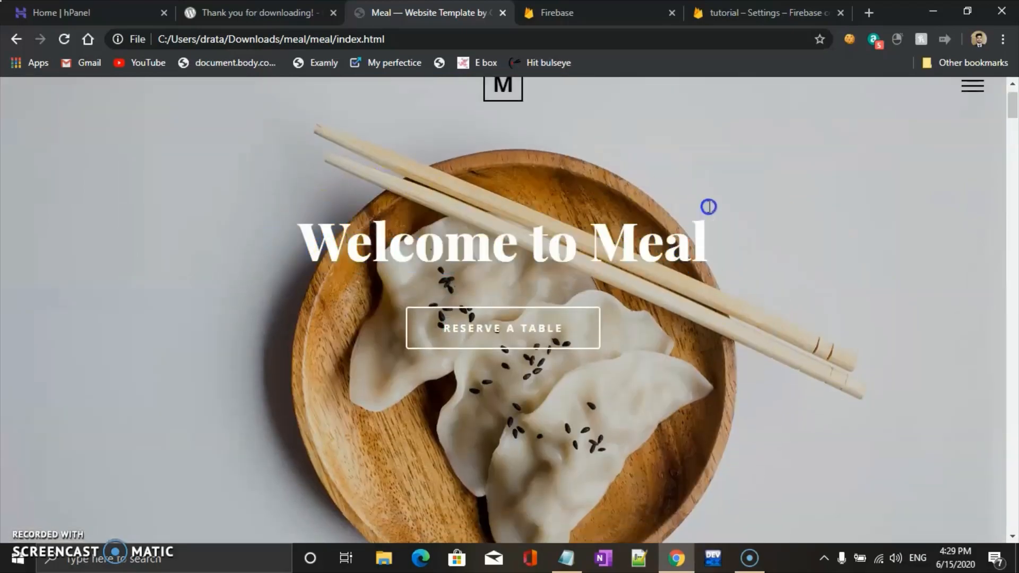
- Review the whole Meal template page down to the copyright line in the footer, and return to the welcome banner
scroll(727, 209, "down", 9)
scroll(730, 208, "down", 10)
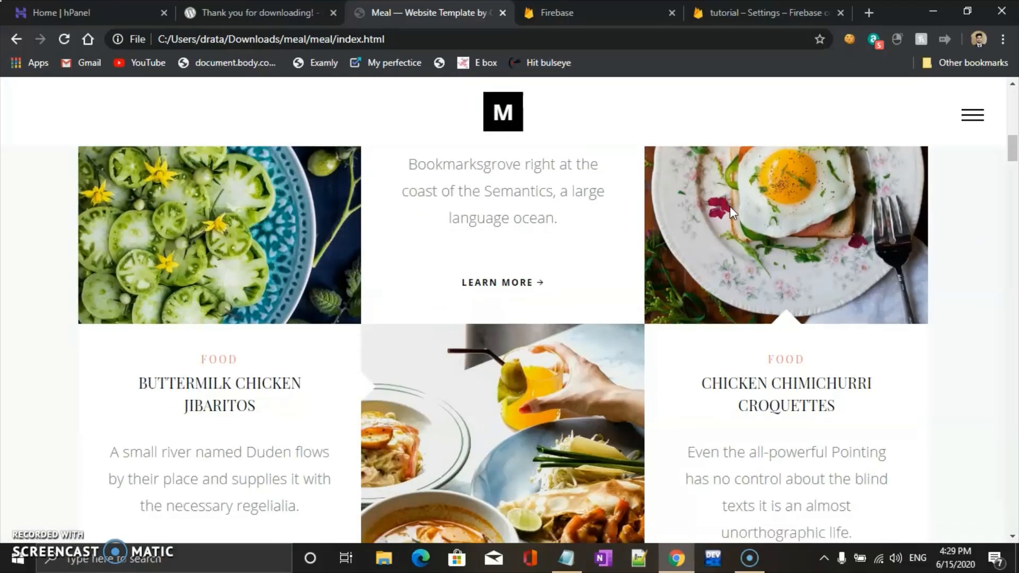
scroll(733, 212, "down", 10)
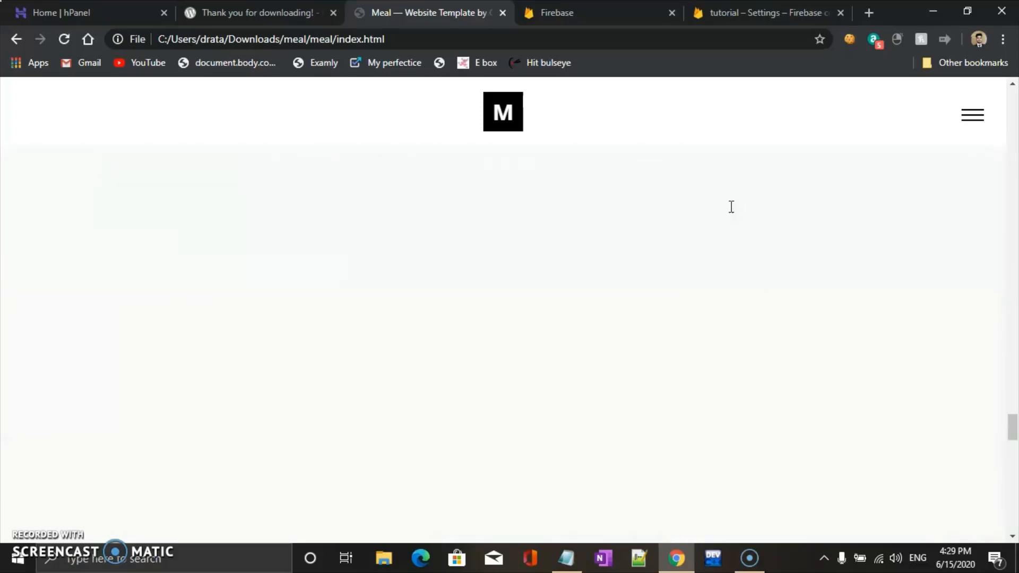
scroll(730, 209, "down", 4)
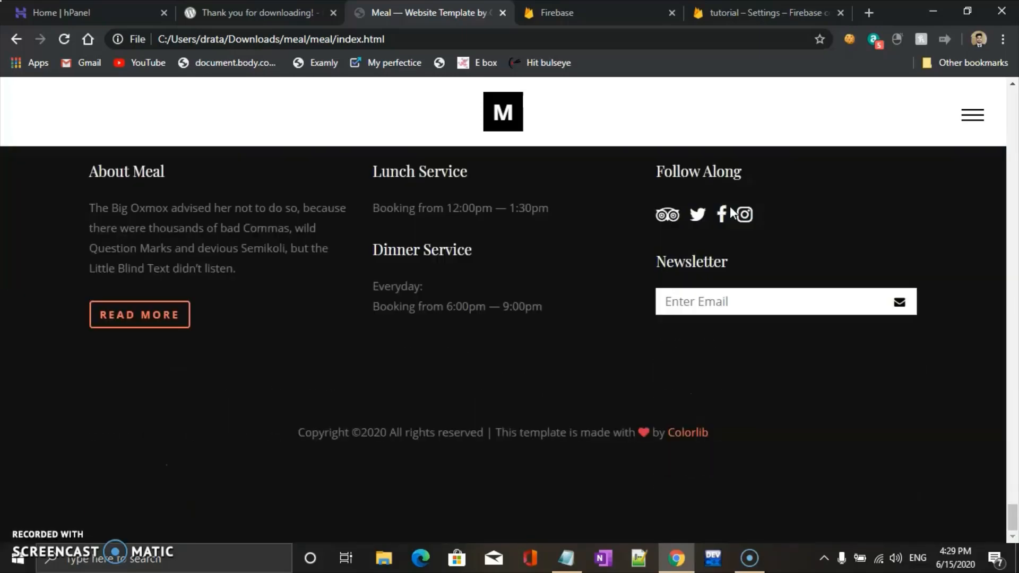
left_click_drag(266, 437, 832, 430)
scroll(833, 425, "up", 20)
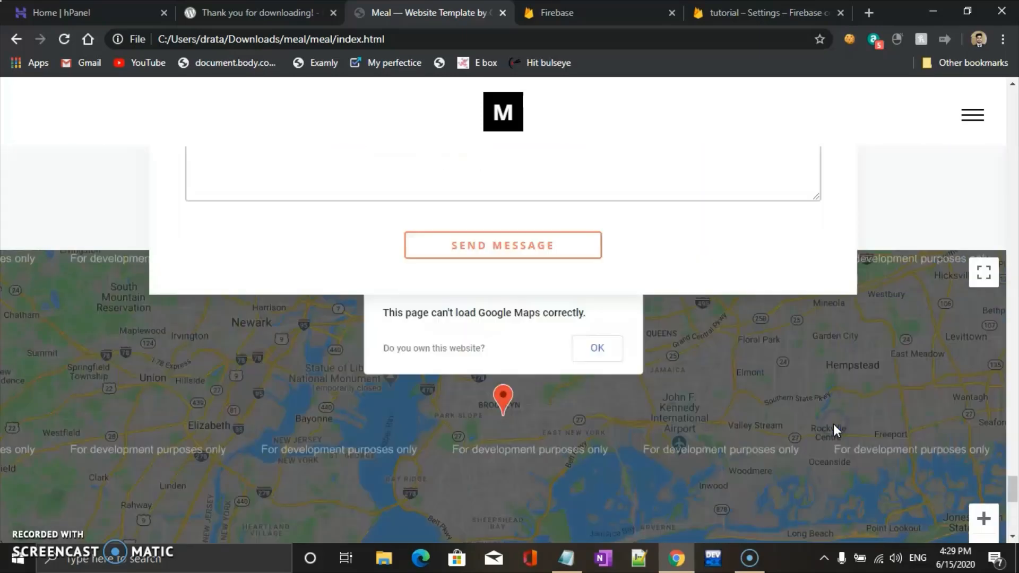
scroll(837, 429, "up", 20)
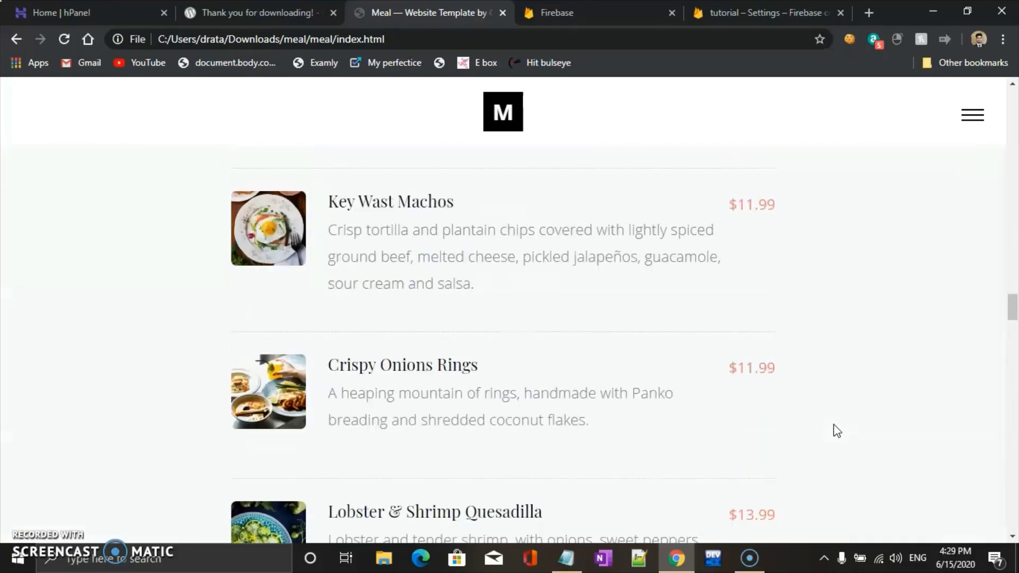
scroll(834, 425, "up", 6)
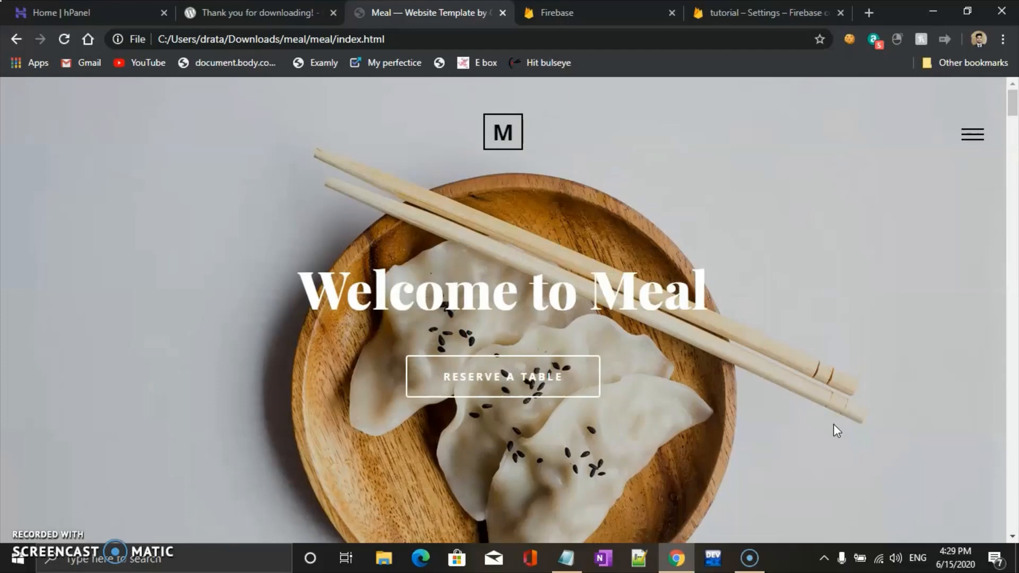
scroll(833, 424, "down", 3)
scroll(833, 425, "up", 3)
left_click(552, 290)
scroll(552, 290, "down", 4)
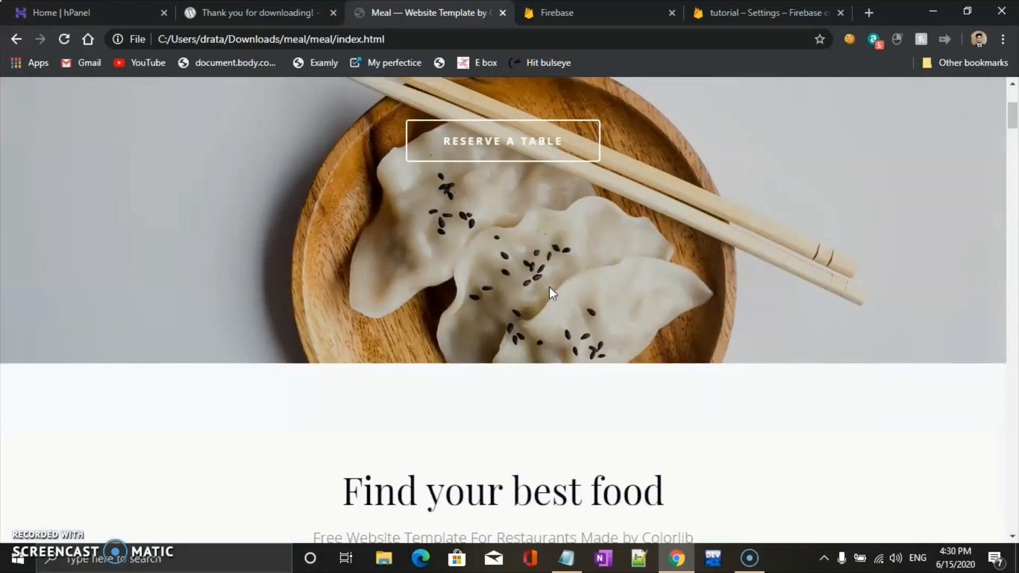
scroll(550, 291, "up", 4)
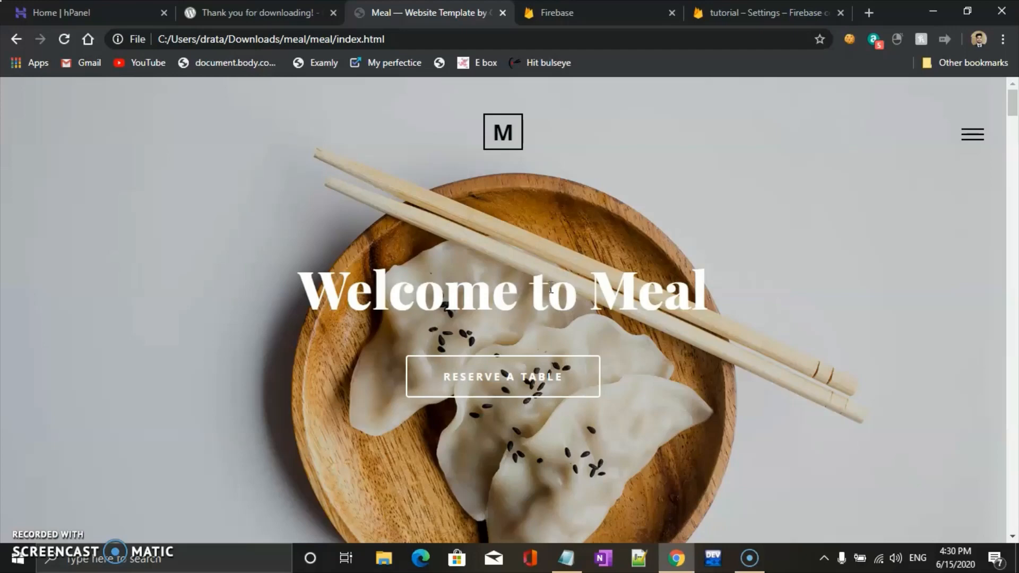
scroll(551, 290, "down", 5)
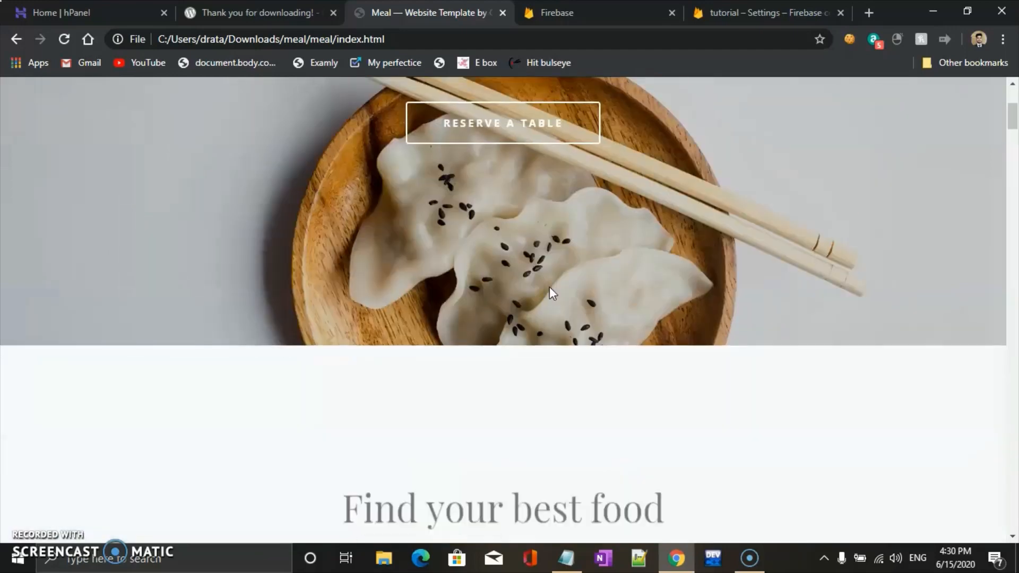
scroll(551, 287, "up", 5)
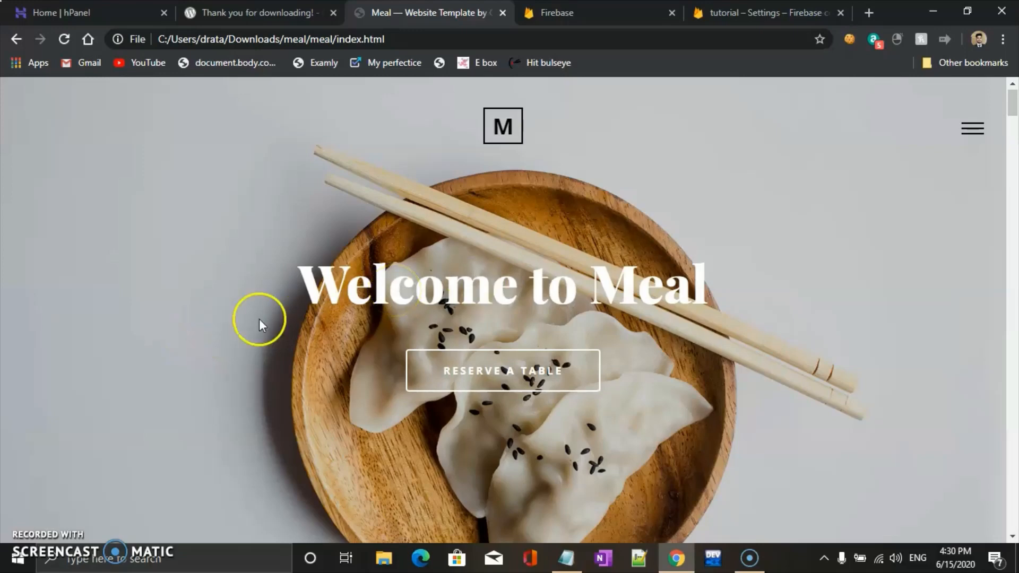
- Look through the Meal page from the food cards to "The Restaurant" section and return to the welcome banner
scroll(249, 324, "down", 4)
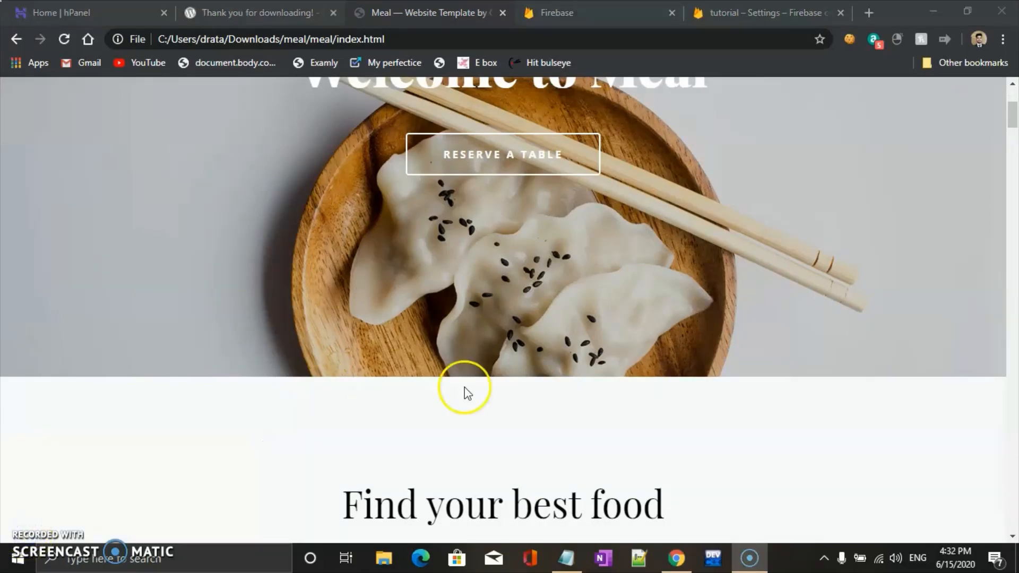
scroll(466, 391, "down", 3)
scroll(466, 393, "down", 4)
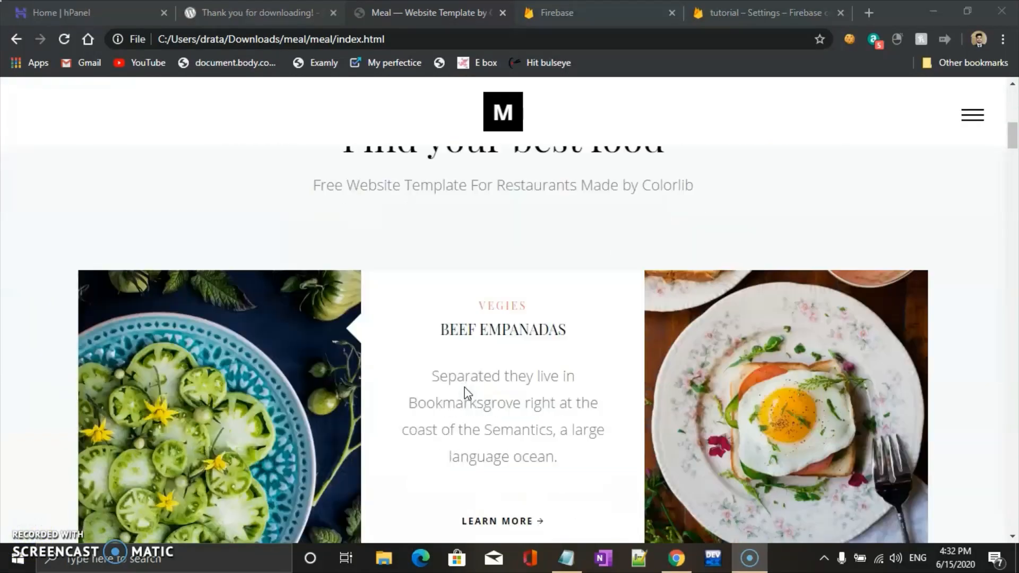
scroll(466, 393, "down", 10)
scroll(468, 393, "up", 12)
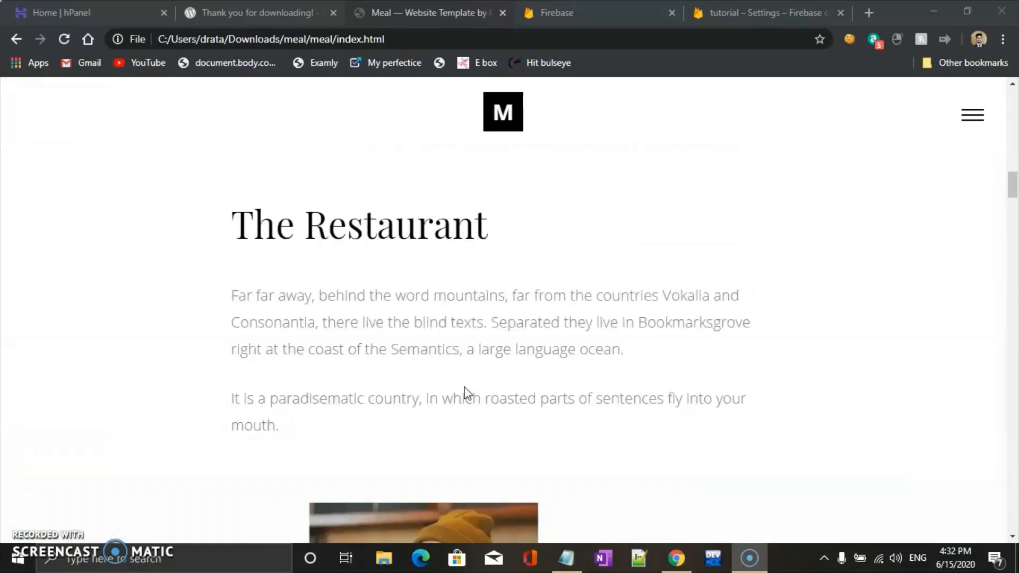
scroll(467, 393, "up", 6)
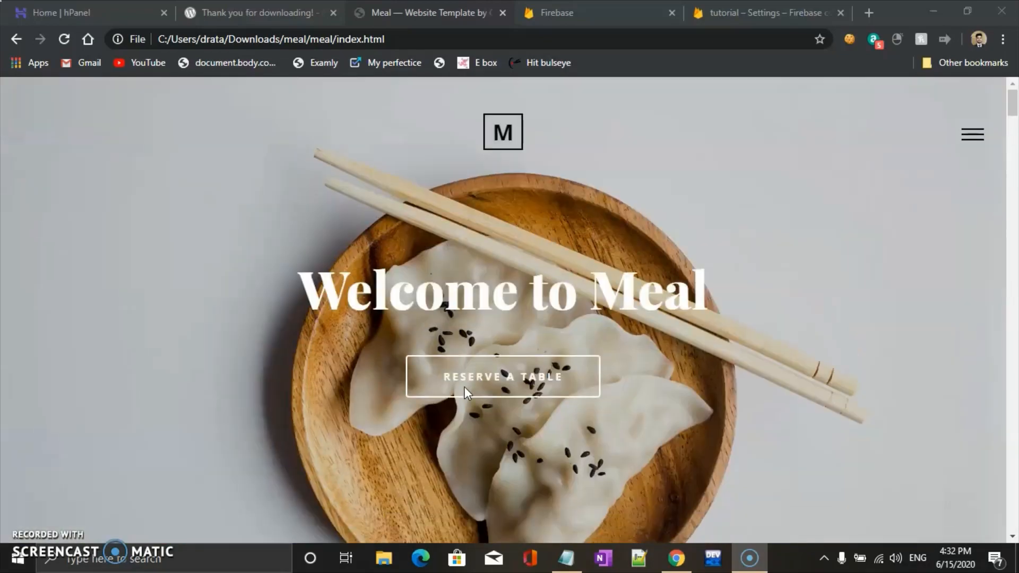
scroll(468, 393, "down", 6)
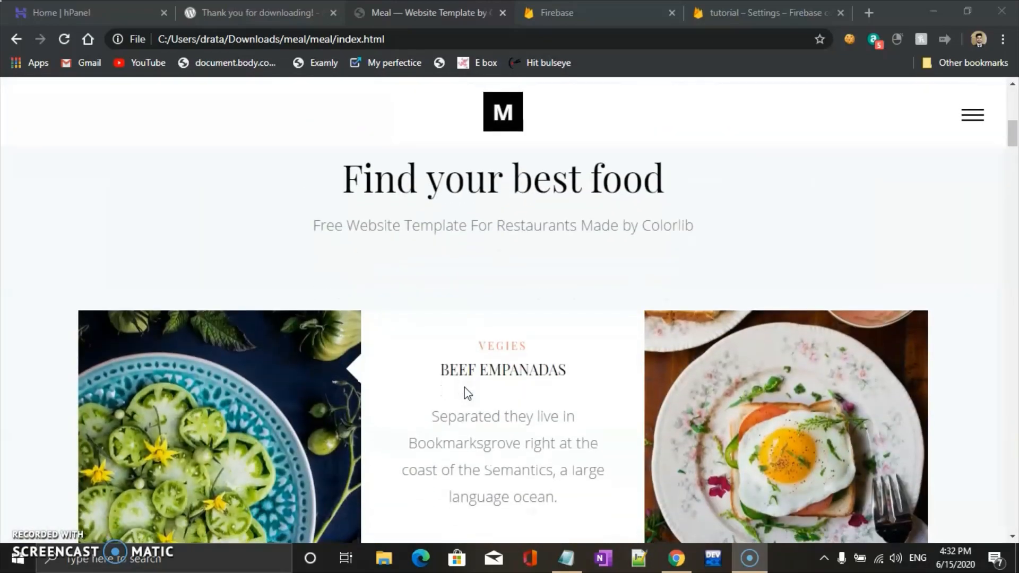
scroll(465, 388, "down", 4)
scroll(464, 388, "up", 10)
scroll(465, 388, "down", 3)
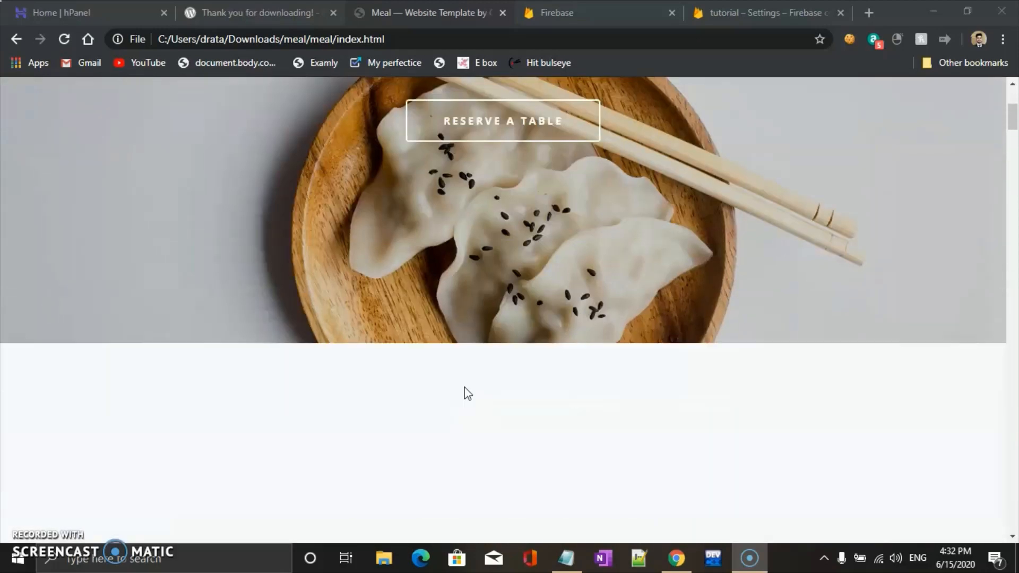
scroll(464, 386, "up", 5)
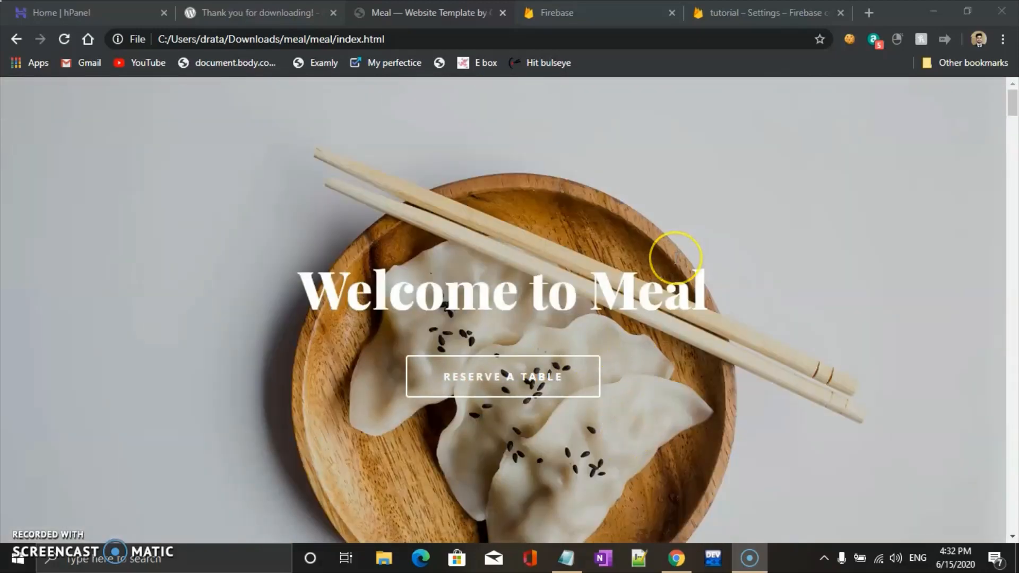
scroll(677, 257, "down", 5)
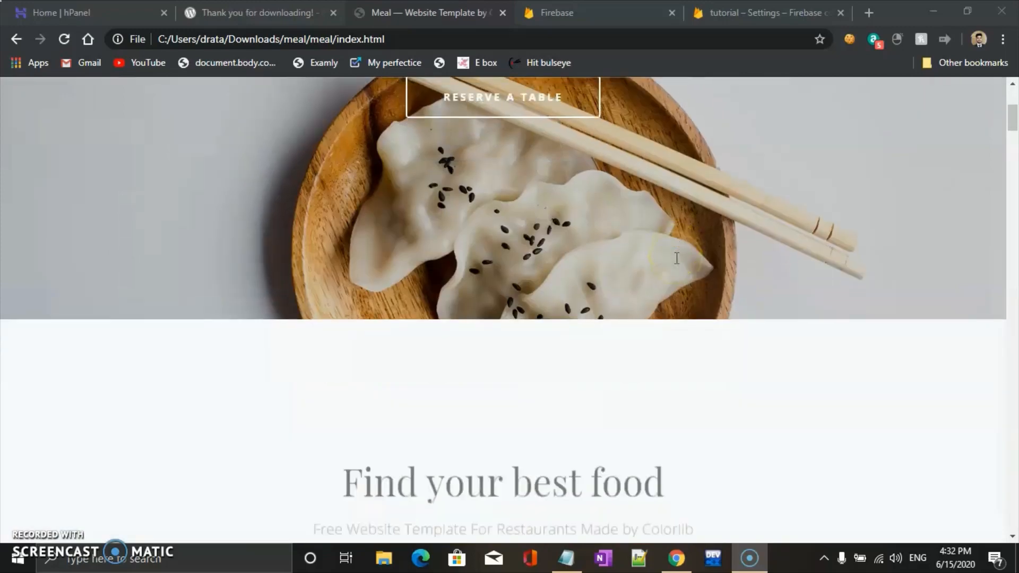
- Switch to the Notepad note and highlight its line of backend languages, from PHP to NodeJS(JavaScript)
left_click(570, 560)
left_click(399, 252)
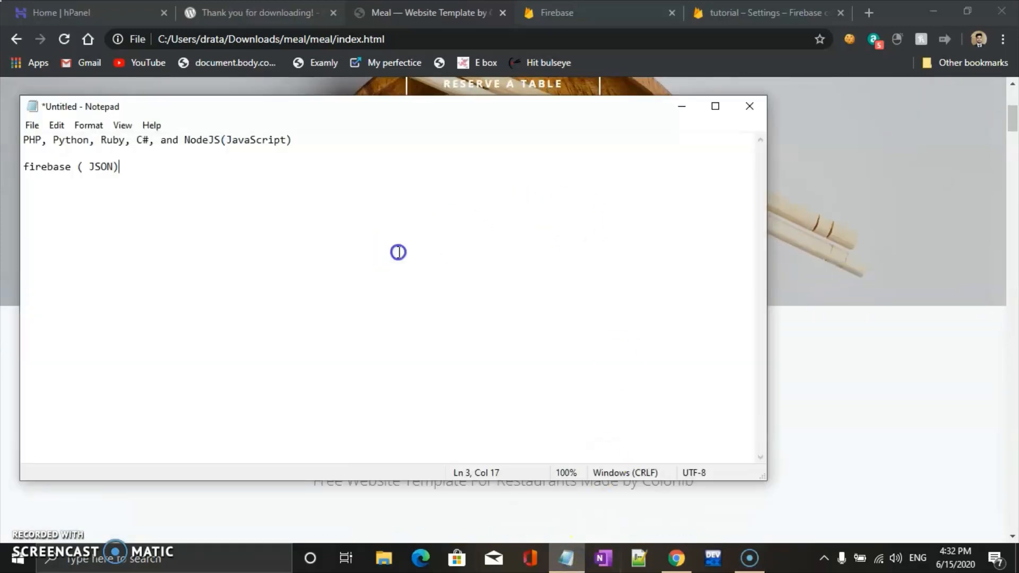
key("ctrl+shift+Left")
left_click(24, 139)
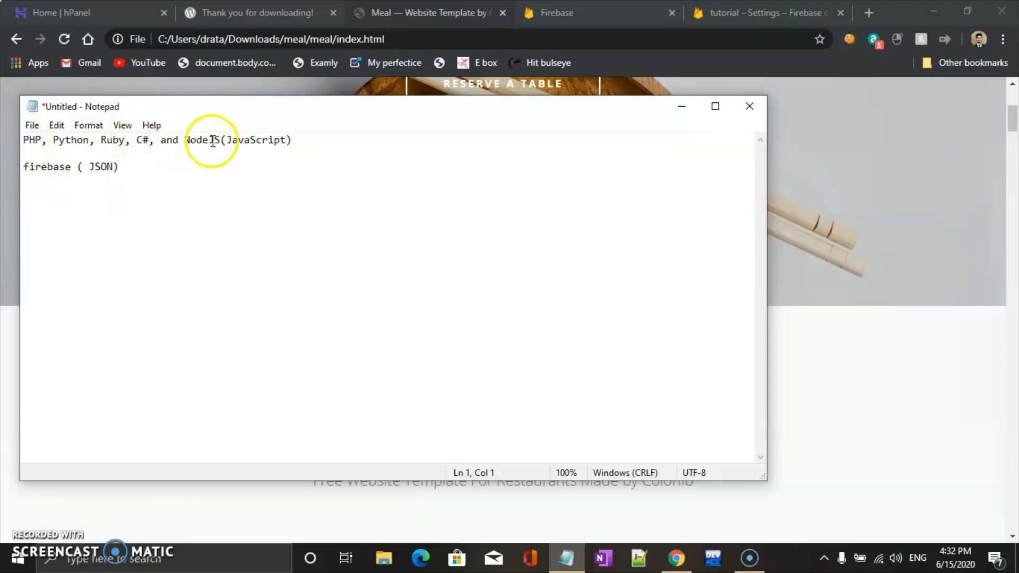
left_click(286, 141)
left_click_drag(292, 140, 19, 139)
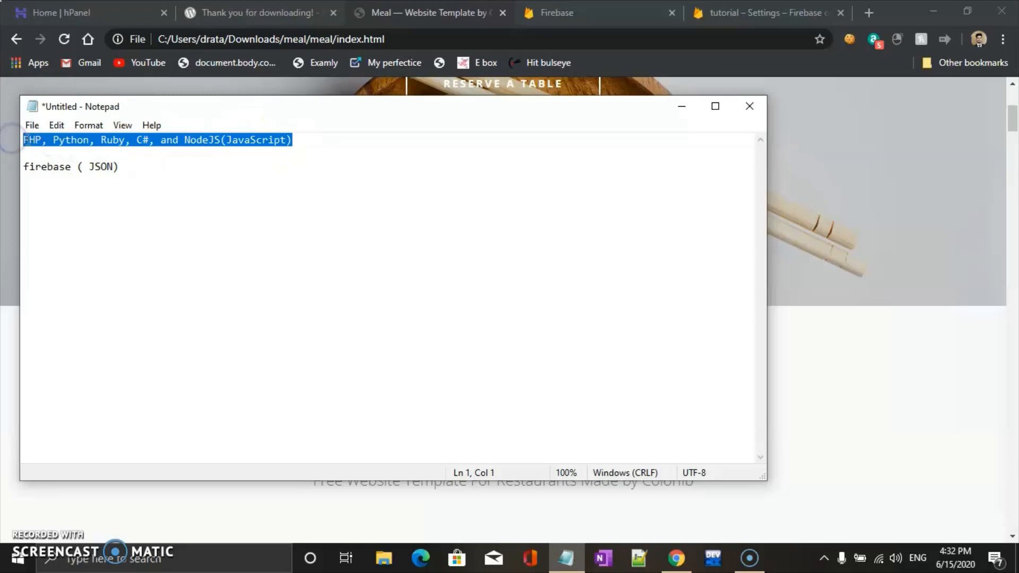
left_click(37, 141)
double_click(36, 141)
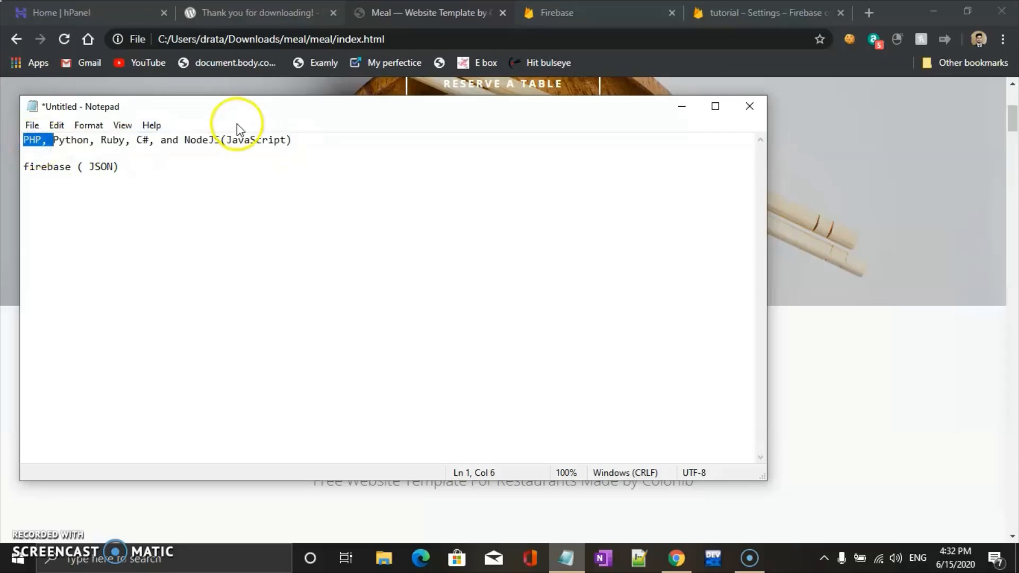
double_click(214, 142)
left_click(214, 141)
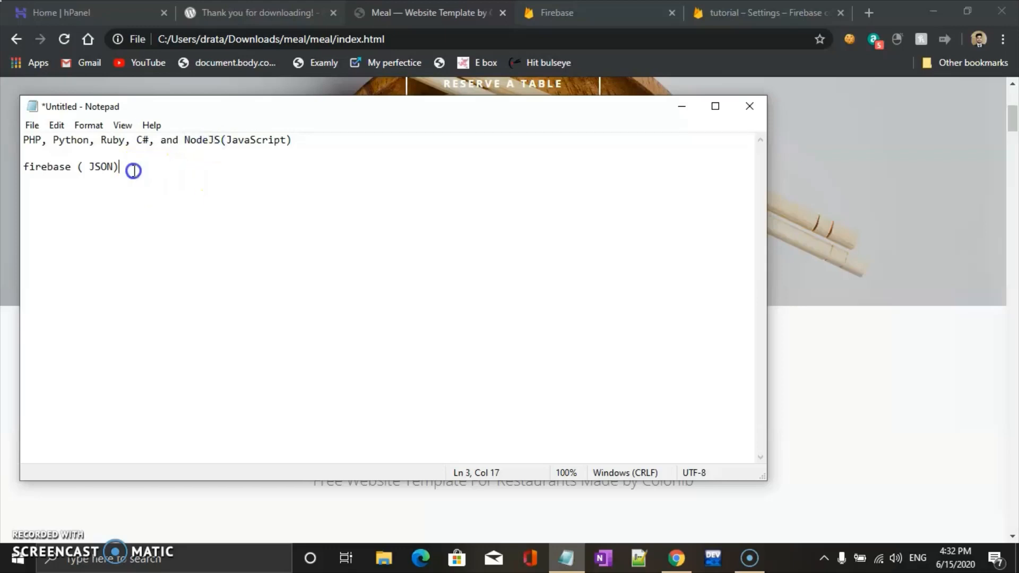
- Highlight the note's "firebase ( JSON)" line and the NodeJS(JavaScript) entry, and minimize Notepad to return to the Meal page
left_click_drag(132, 170, 8, 171)
left_click_drag(182, 142, 309, 140)
left_click(241, 149)
double_click(117, 182)
left_click(104, 166)
left_click_drag(119, 167, 86, 165)
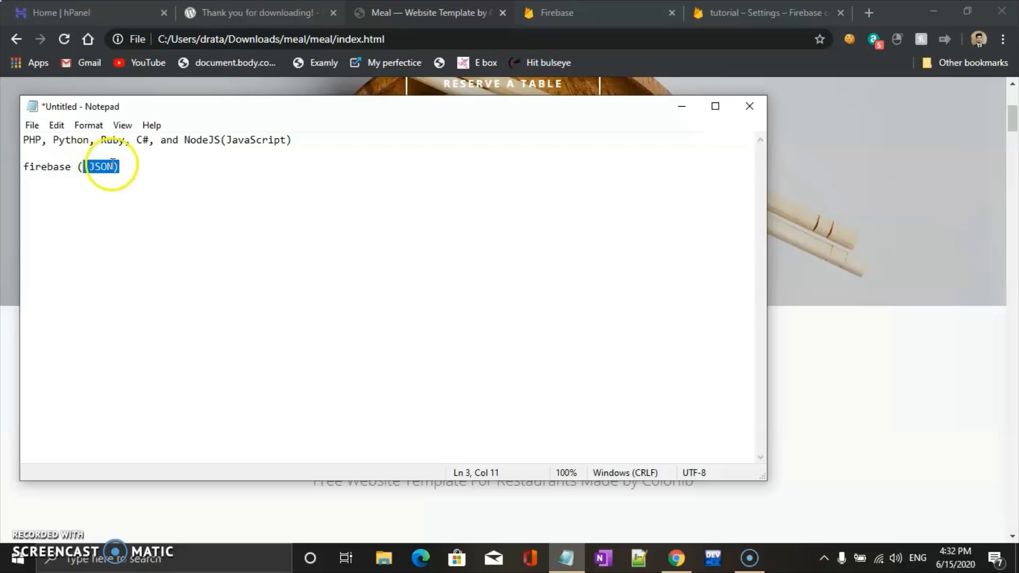
left_click(111, 165)
left_click(127, 165)
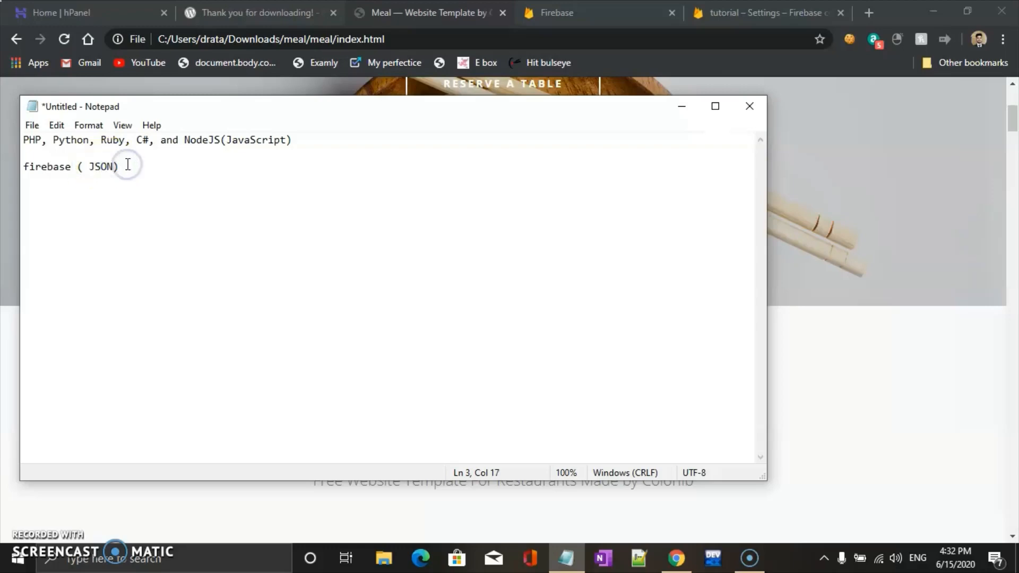
left_click(674, 110)
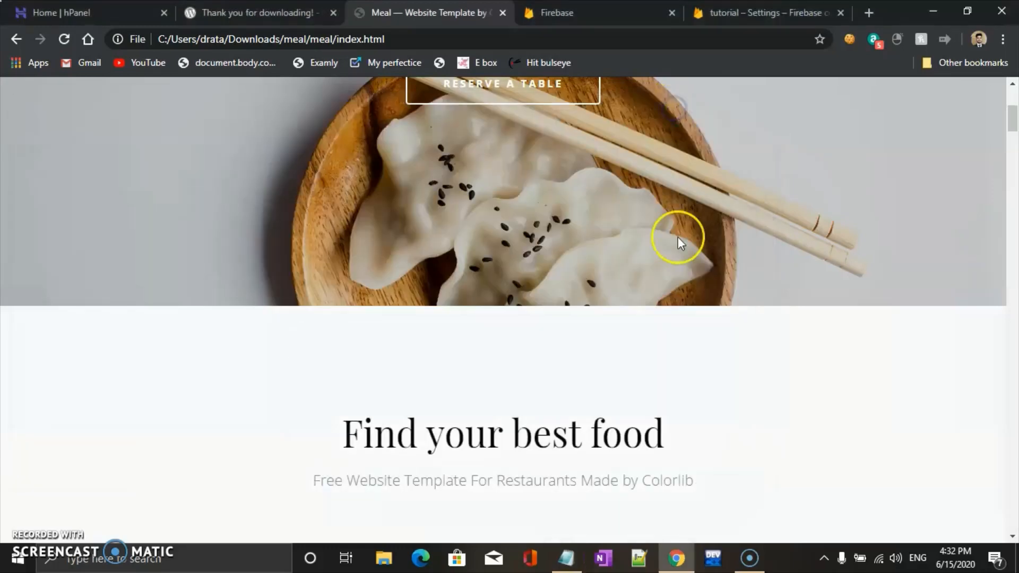
scroll(677, 237, "up", 5)
scroll(224, 334, "down", 3)
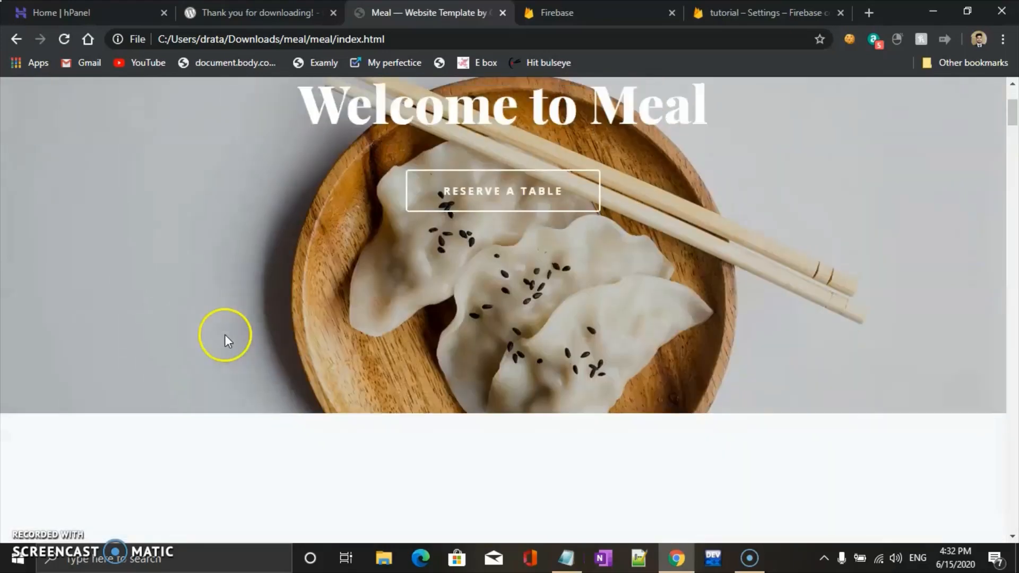
scroll(391, 303, "up", 3)
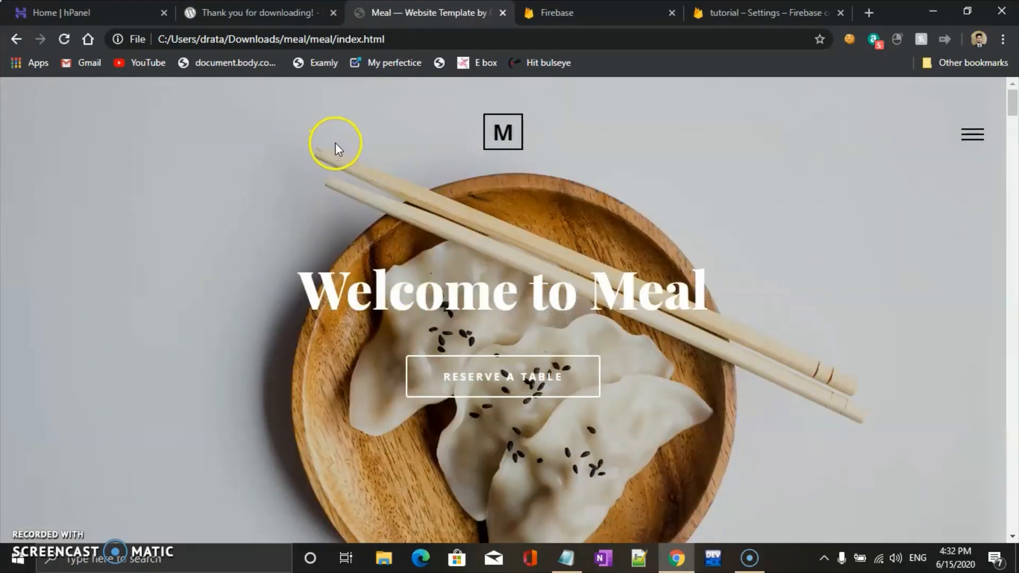
scroll(416, 182, "down", 5)
scroll(416, 180, "up", 5)
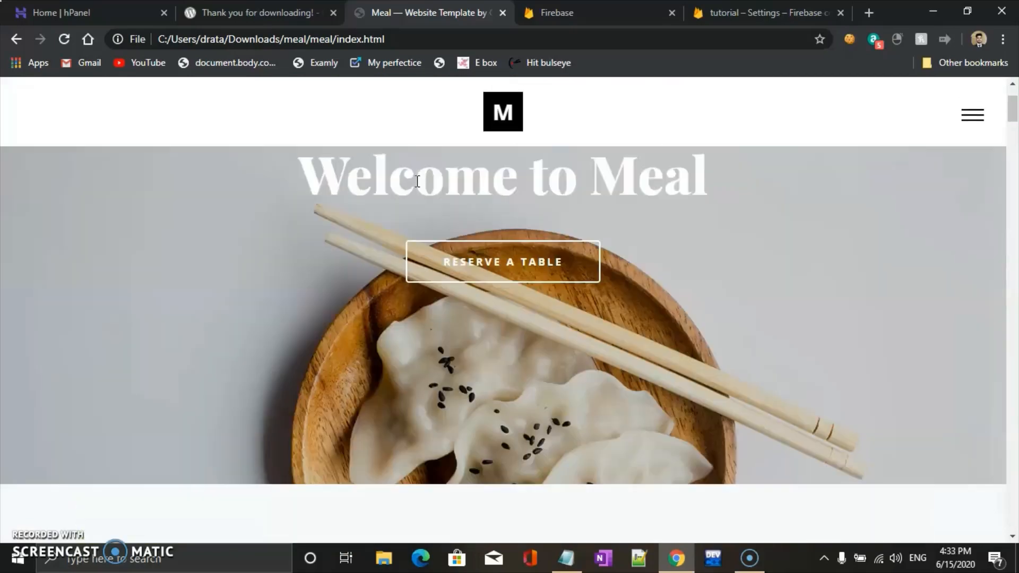
scroll(415, 181, "down", 10)
scroll(416, 182, "up", 10)
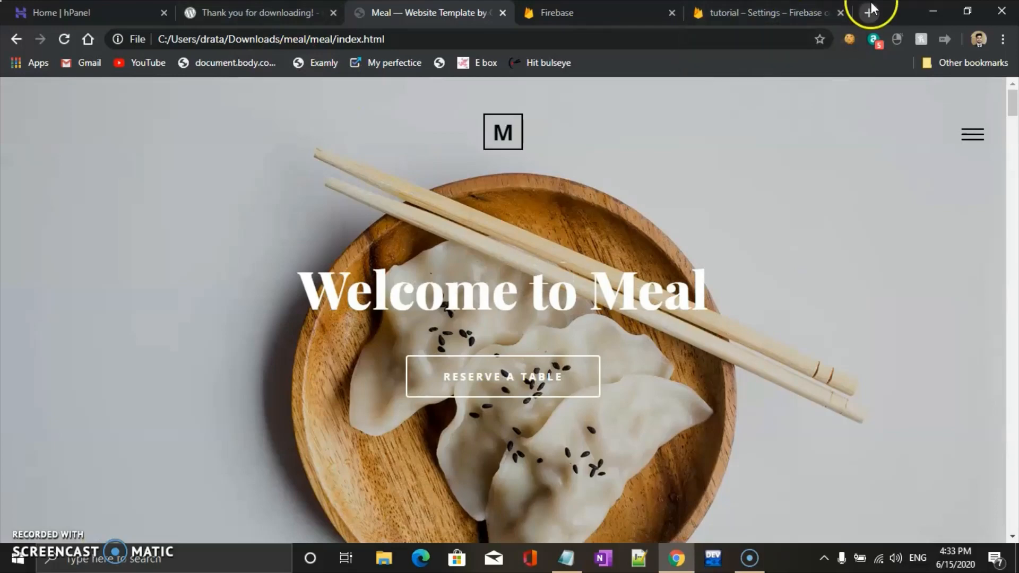
- Search the web for "nodejs download" in a new browser tab and open the official Node.js download page
left_click(871, 5)
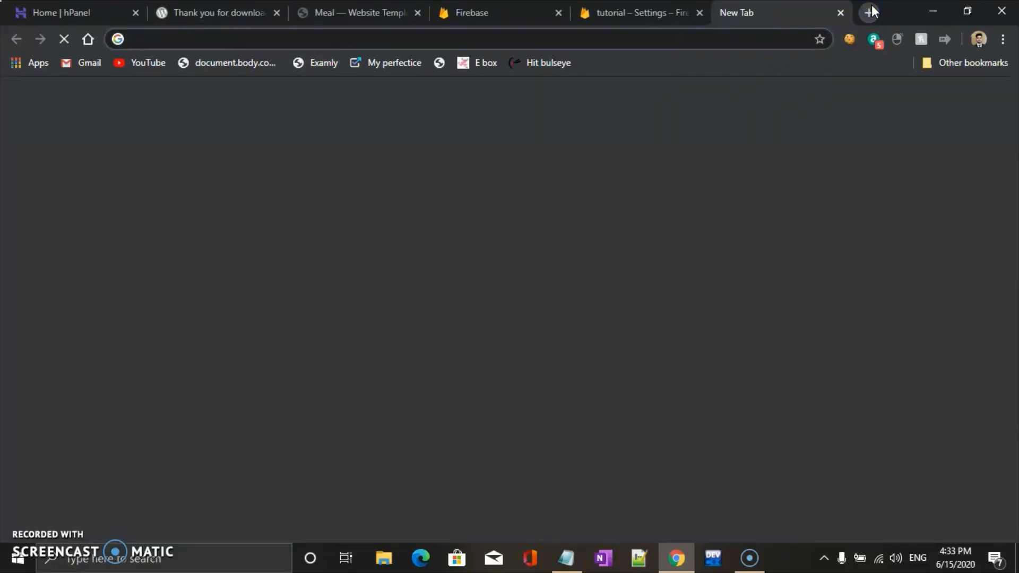
type("n")
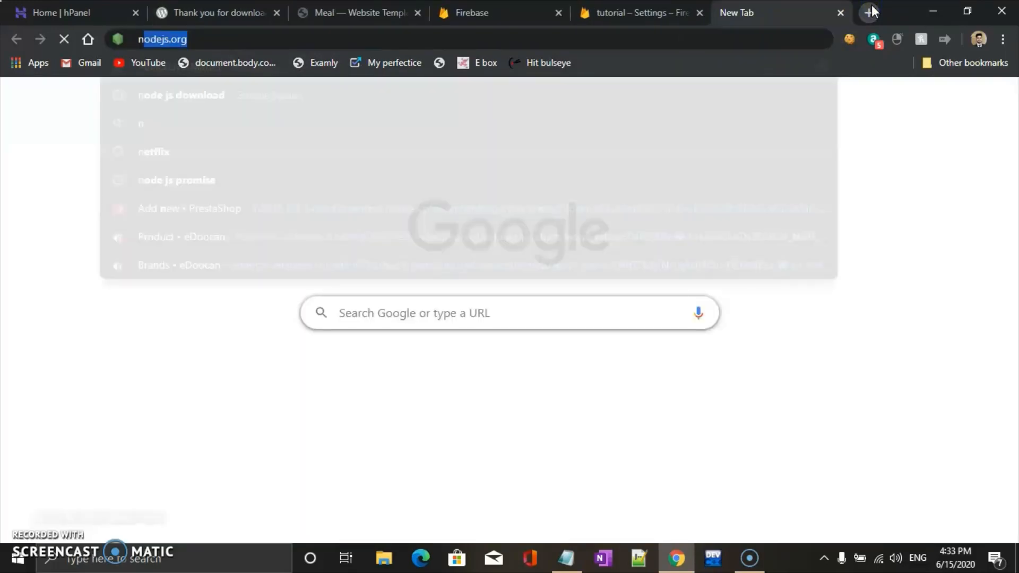
type("o")
key("Right")
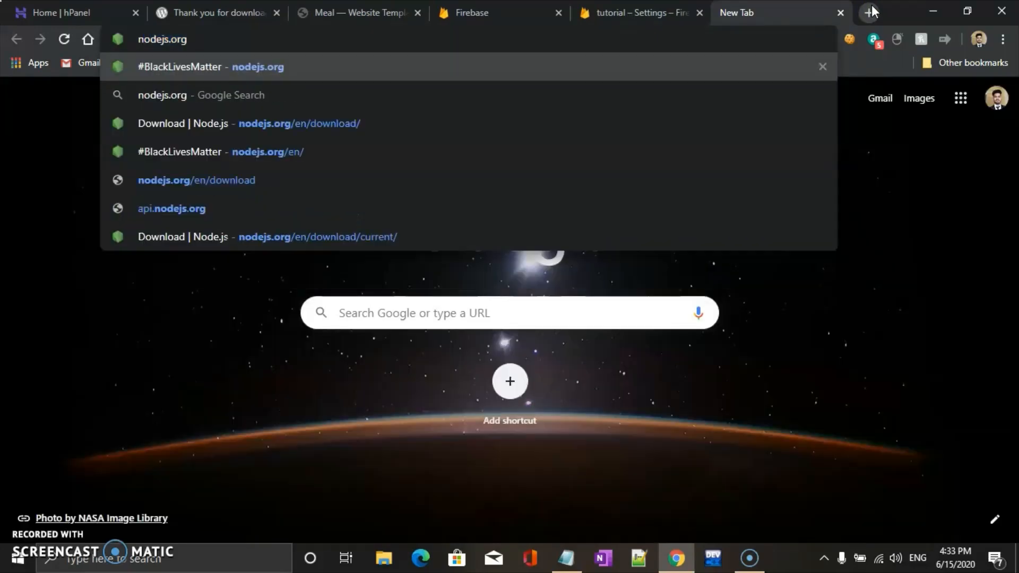
key("BackSpace")
key("BackSpace")
key("BackSpace")
key("BackSpace")
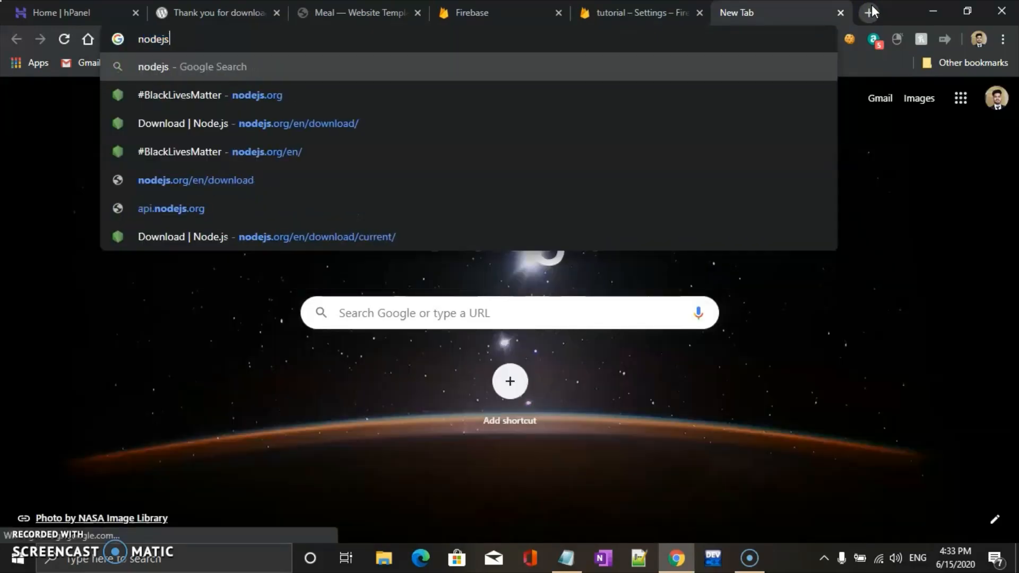
type("down")
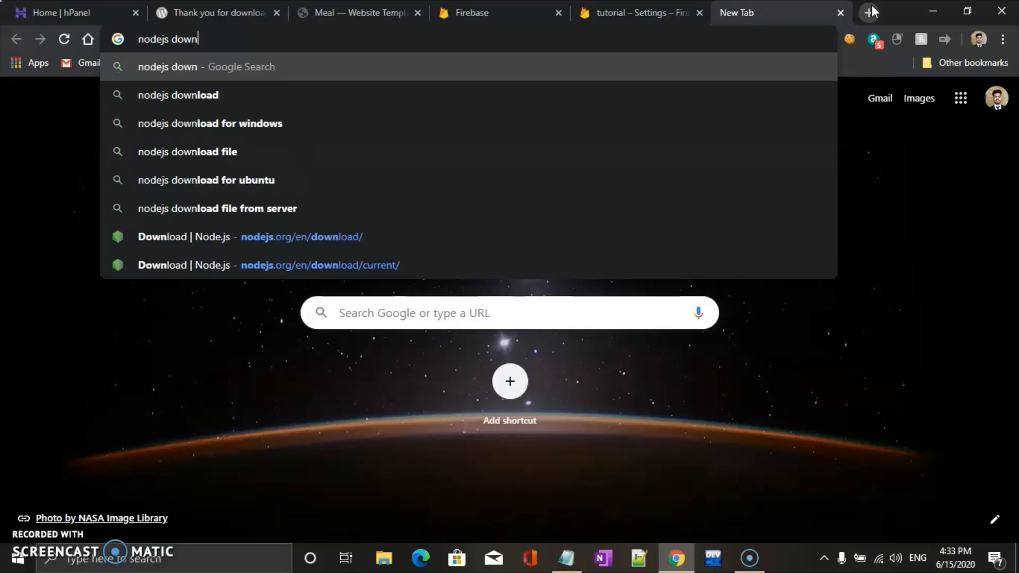
key("Down")
key("Return")
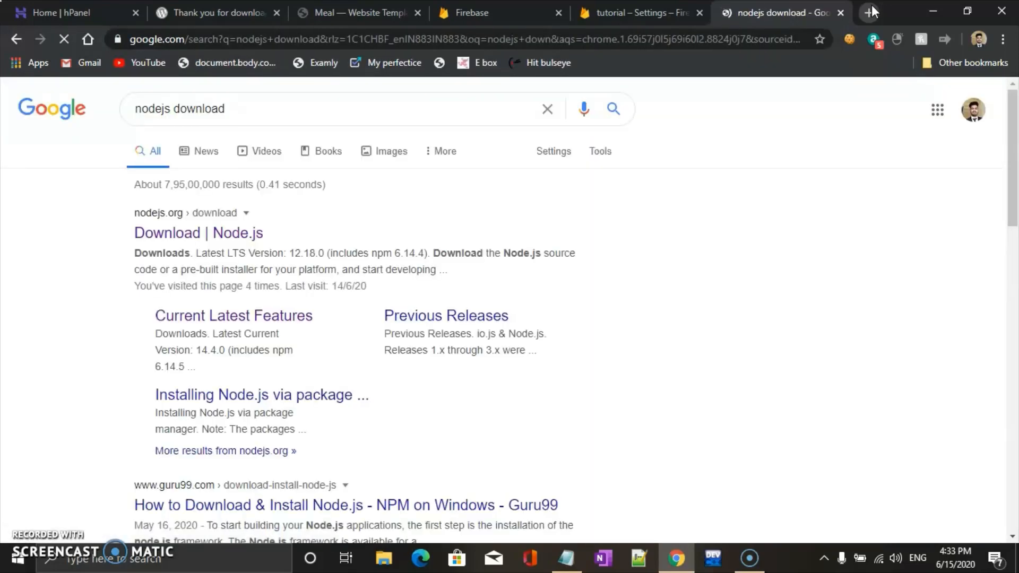
left_click(161, 242)
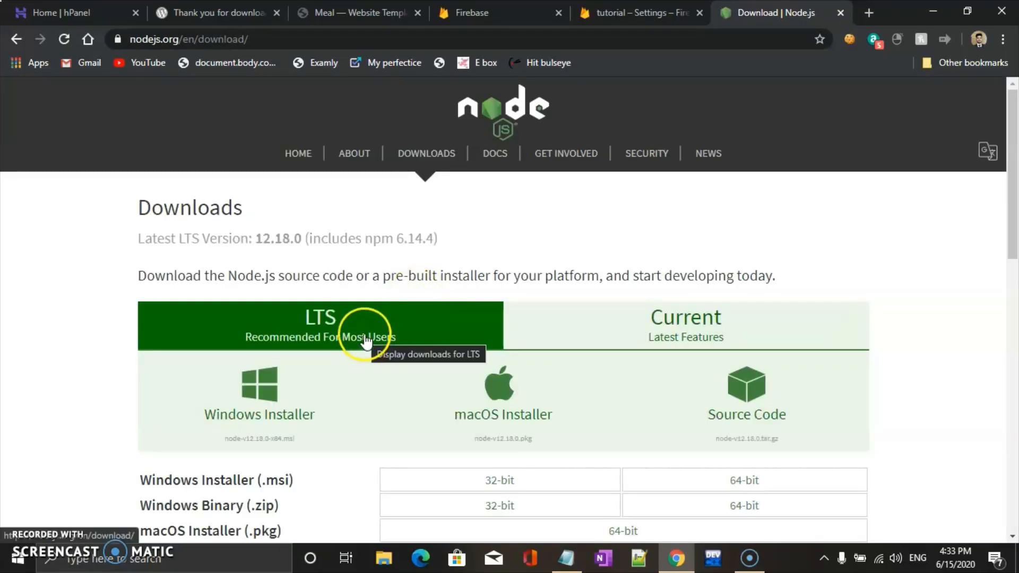
- Highlight the npm version included with the latest LTS release on the Node.js Downloads page
scroll(377, 265, "down", 1)
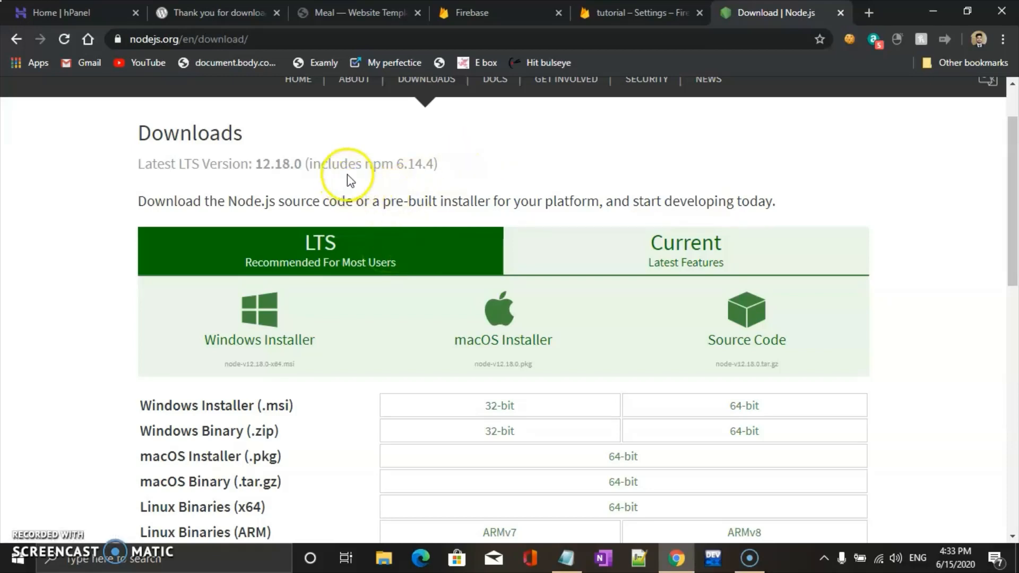
left_click_drag(373, 164, 352, 159)
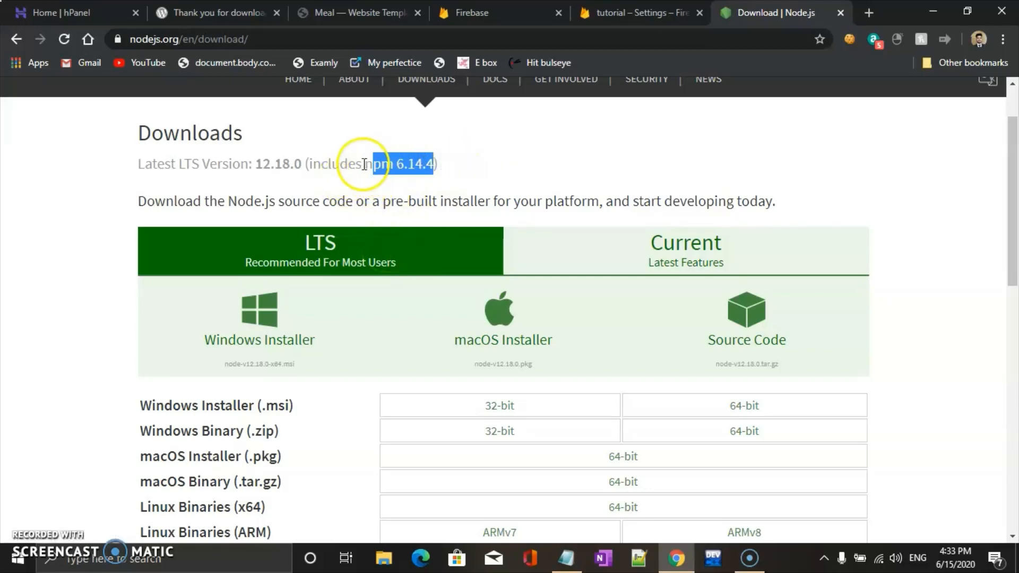
left_click(359, 161)
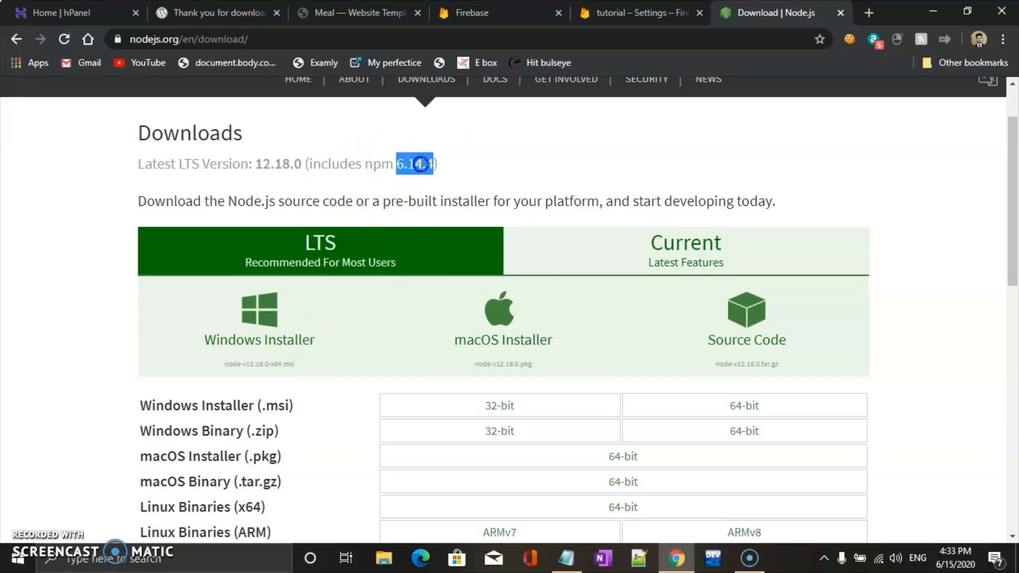
triple_click(421, 163)
left_click(354, 177)
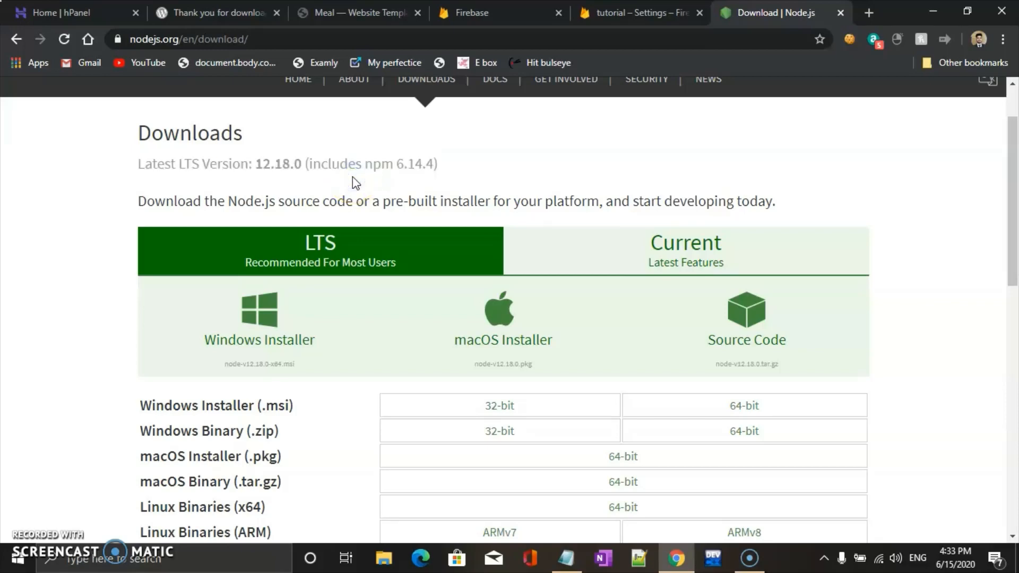
- Start downloading the LTS Windows Installer node-v12.18.0-x64.msi, and discard the downloaded file
scroll(353, 176, "down", 2)
left_click(297, 233)
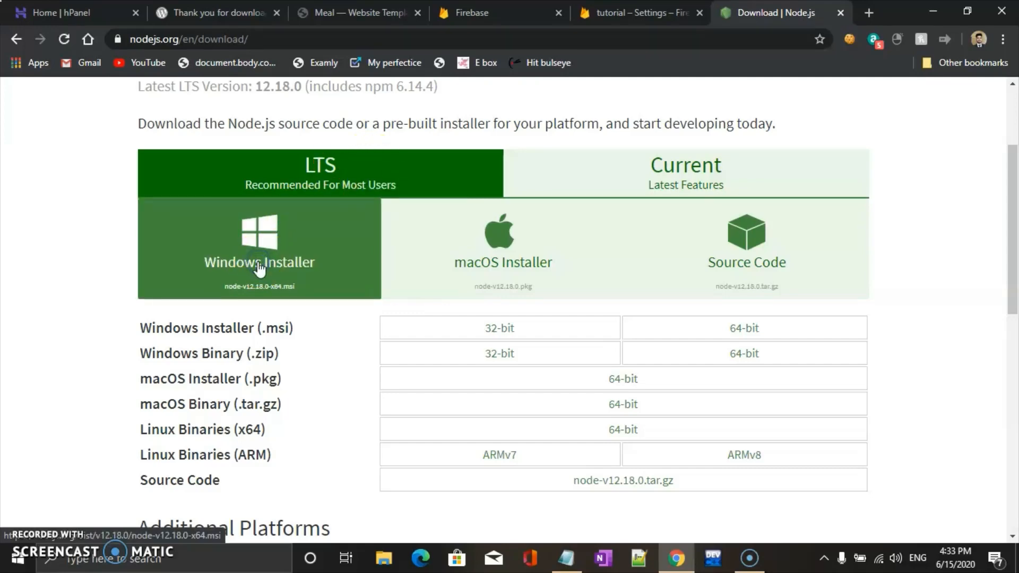
scroll(218, 398, "down", 1)
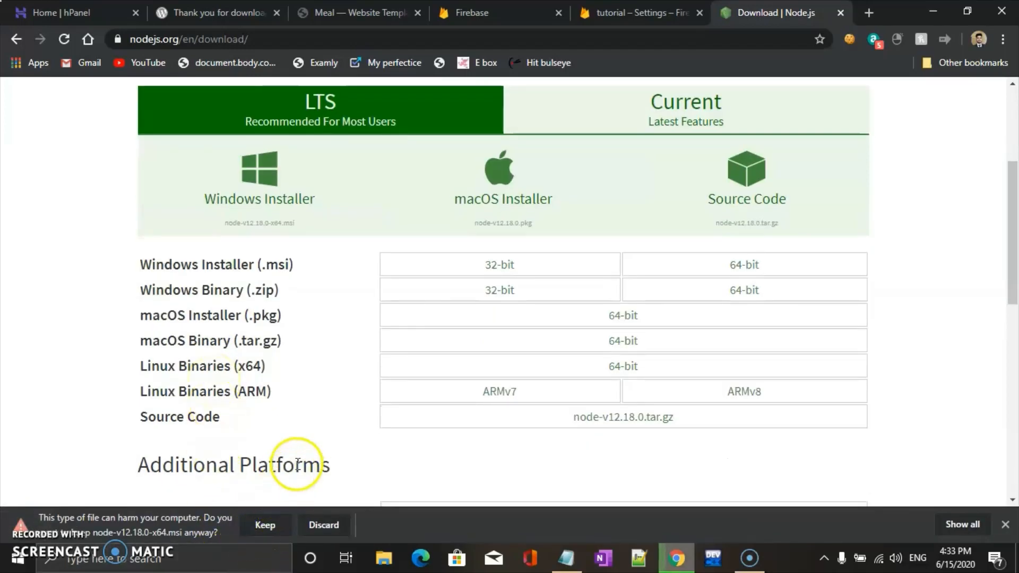
left_click(319, 523)
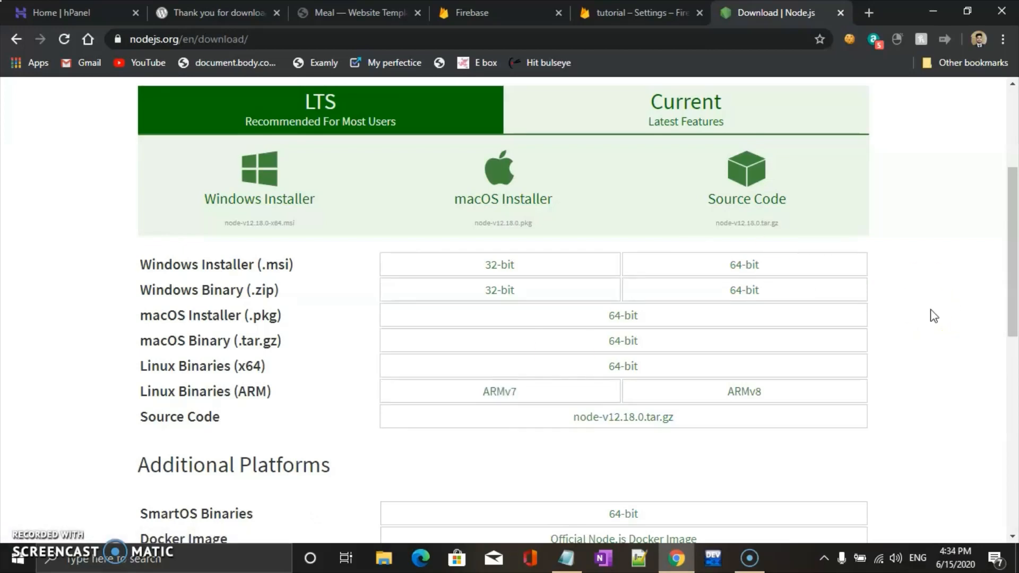
- Check the installed Node.js version by running node -v in Command Prompt, and close the Command Prompt window
key("super")
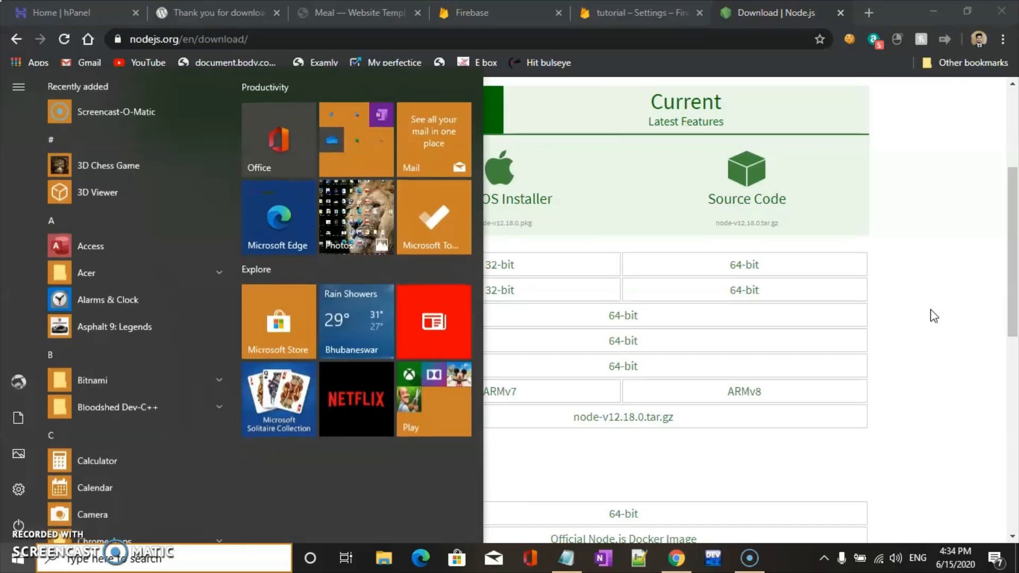
key("super")
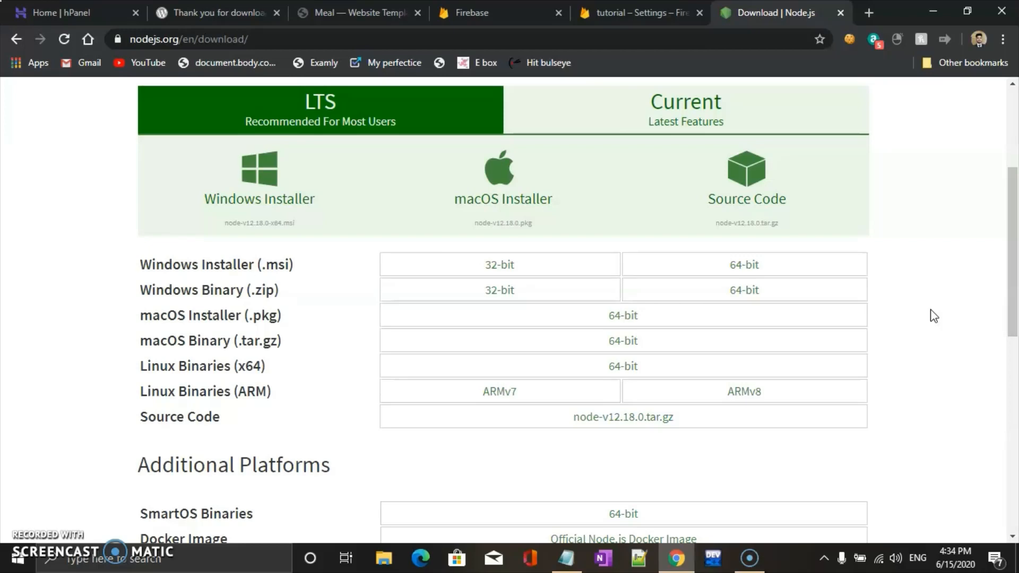
key("super+r")
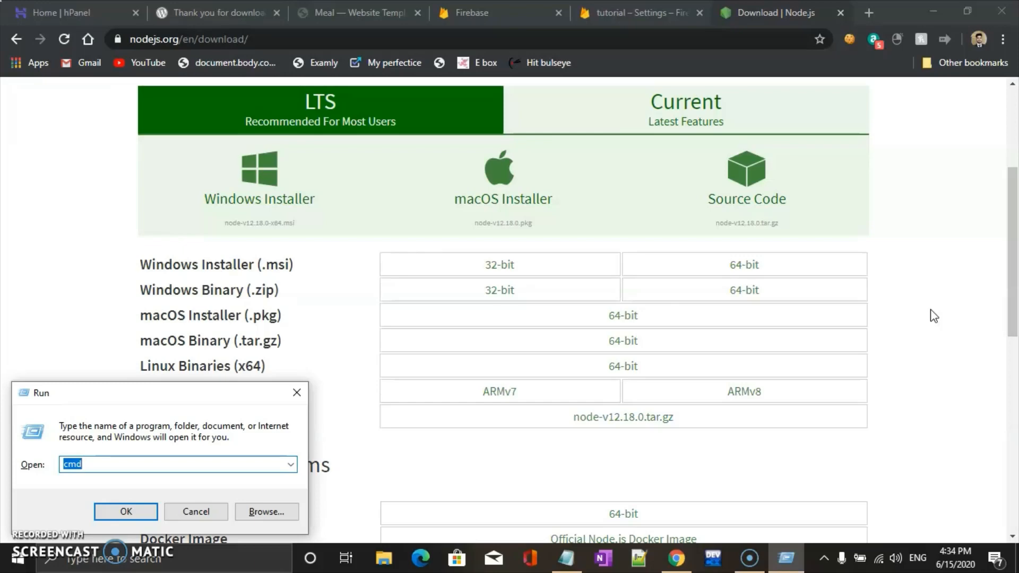
key("Return")
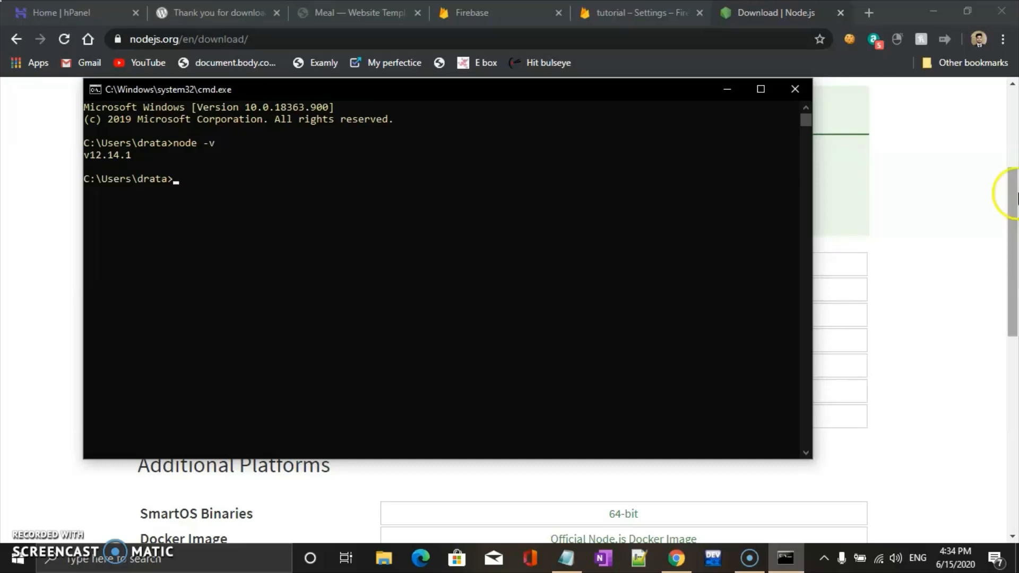
left_click(790, 91)
scroll(660, 342, "up", 4)
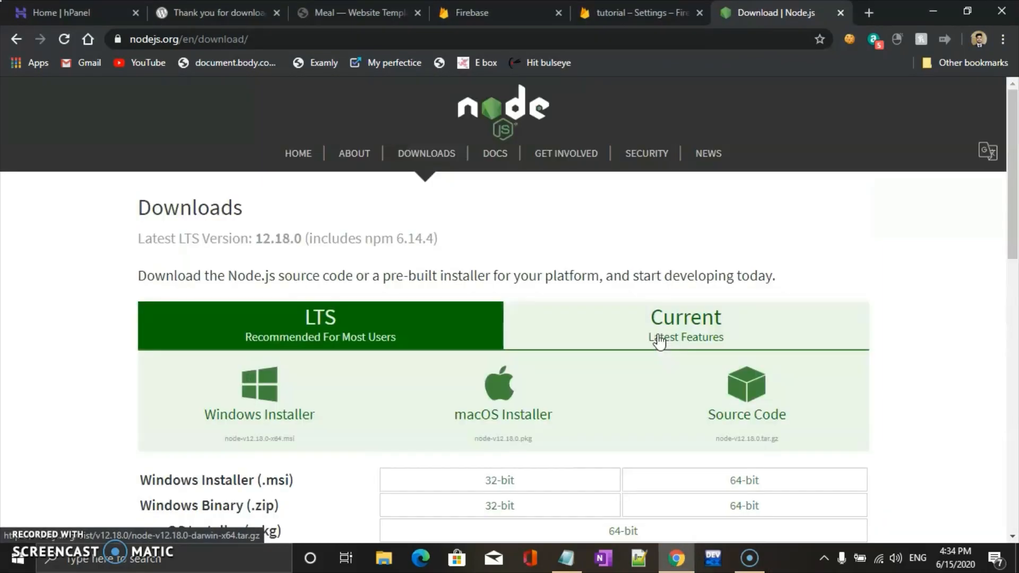
- Open the Firebase website at firebase.google.com in a new browser tab
left_click(869, 12)
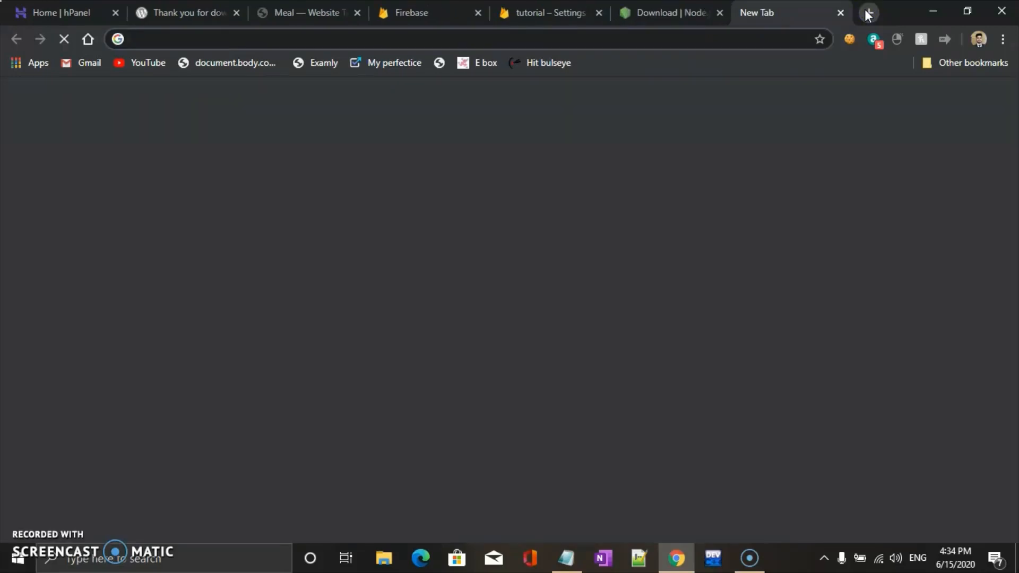
type("firebase.google.com")
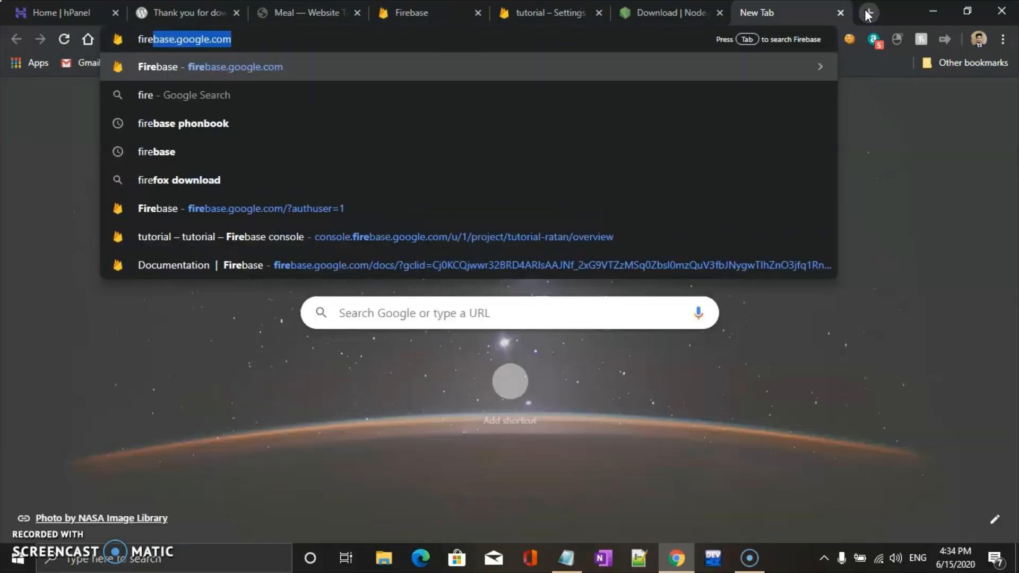
key("Right")
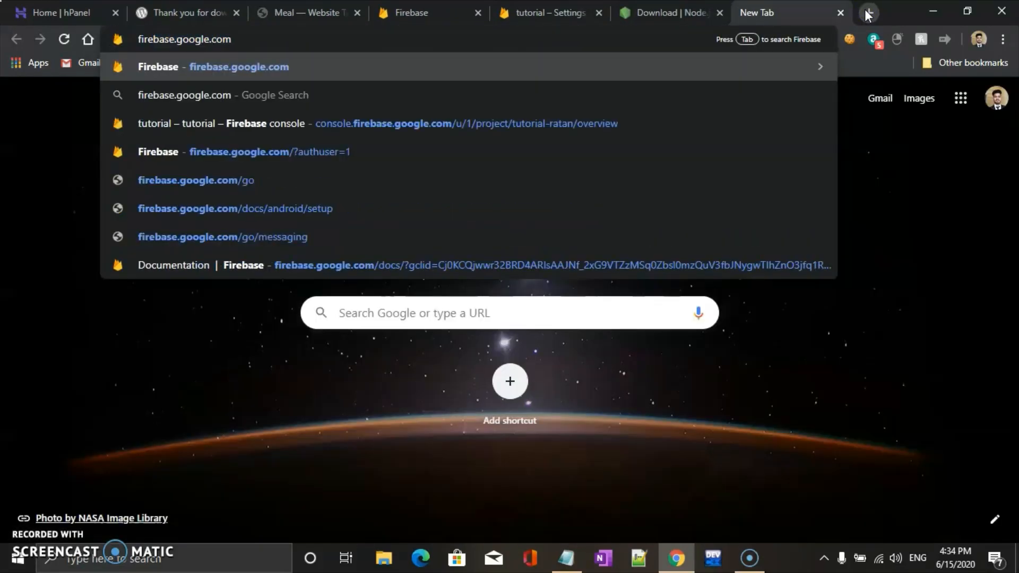
key("Return")
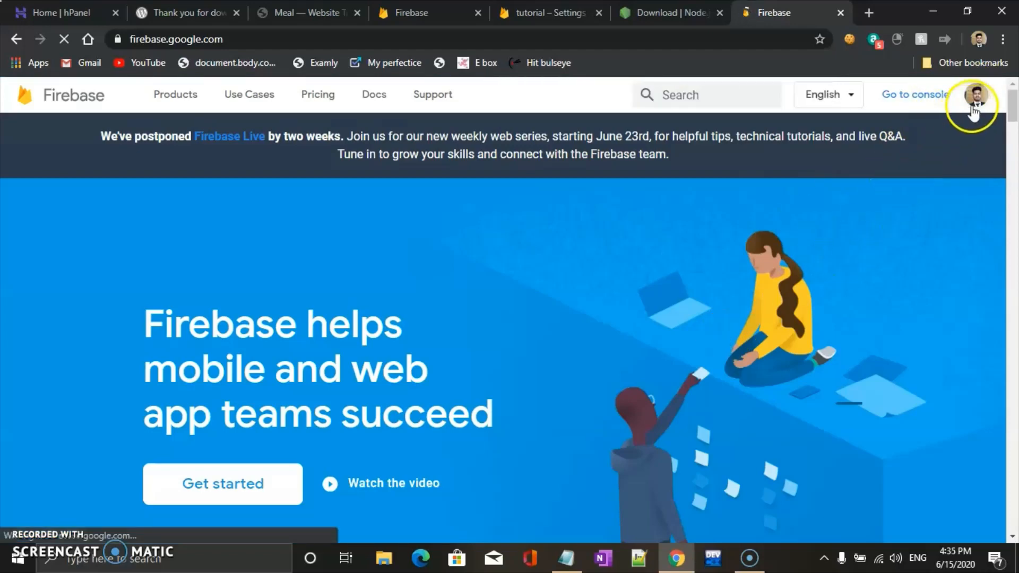
- Switch the Firebase site to the personal Google account listed last and go to its Firebase console
left_click(979, 101)
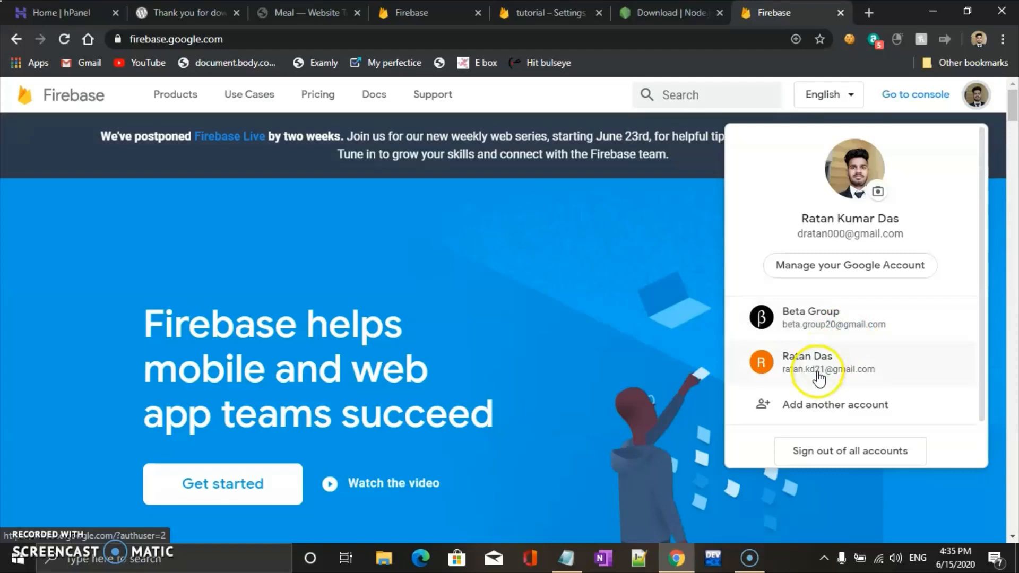
left_click(838, 378)
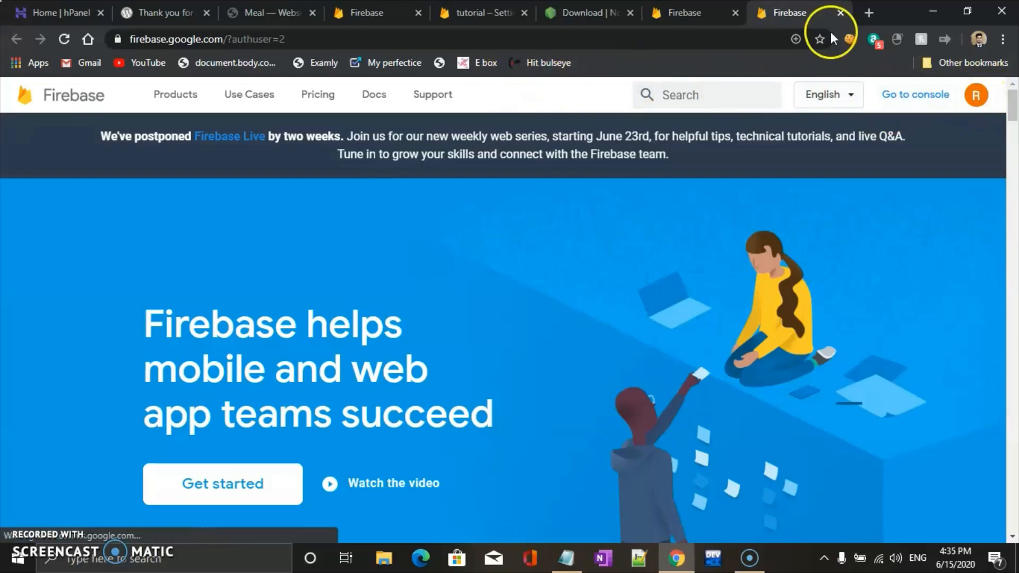
left_click(915, 101)
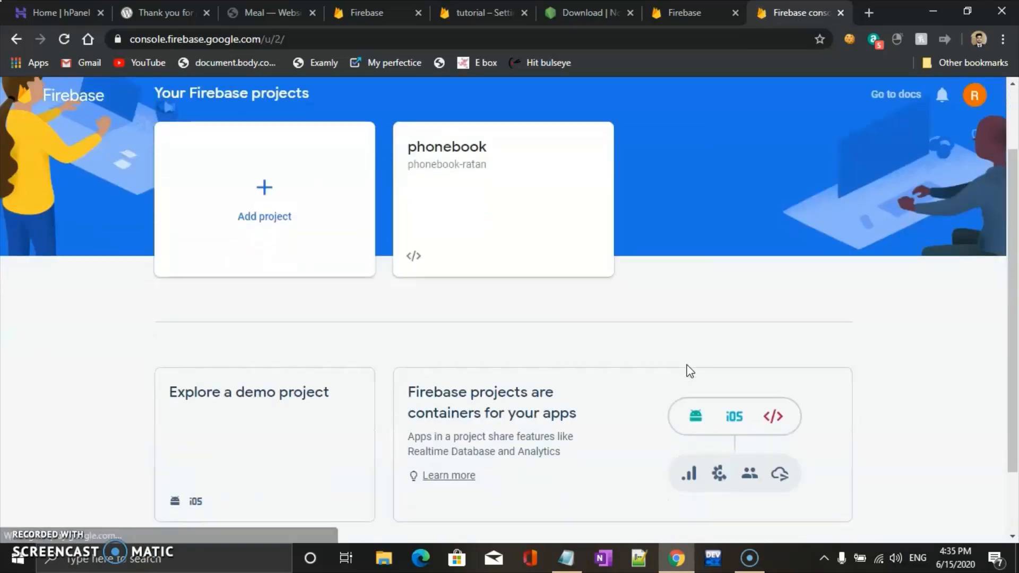
- Start adding a new project from the Firebase projects overview, ready for its name to be entered
left_click(474, 361)
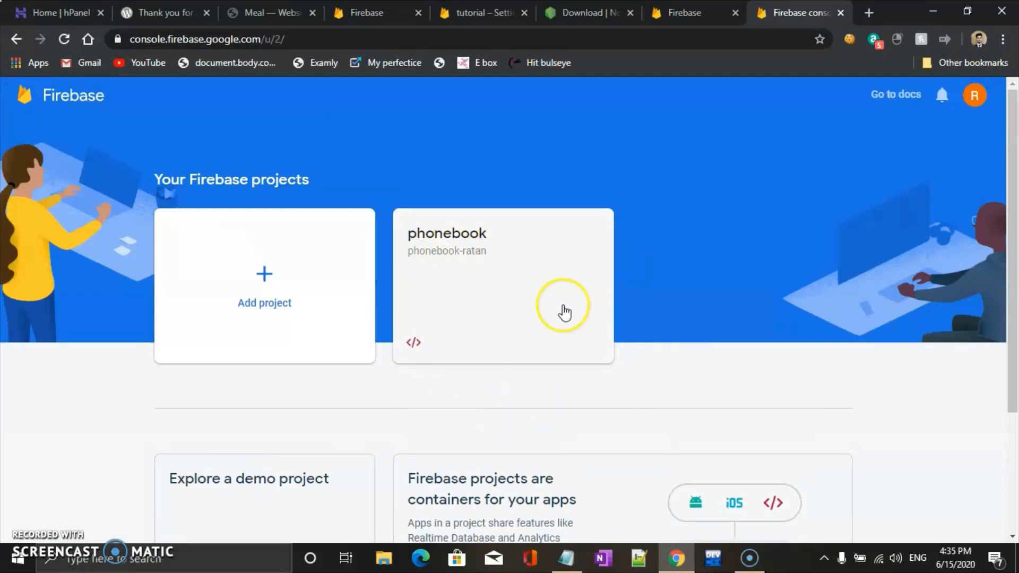
scroll(564, 308, "down", 3)
scroll(461, 439, "up", 3)
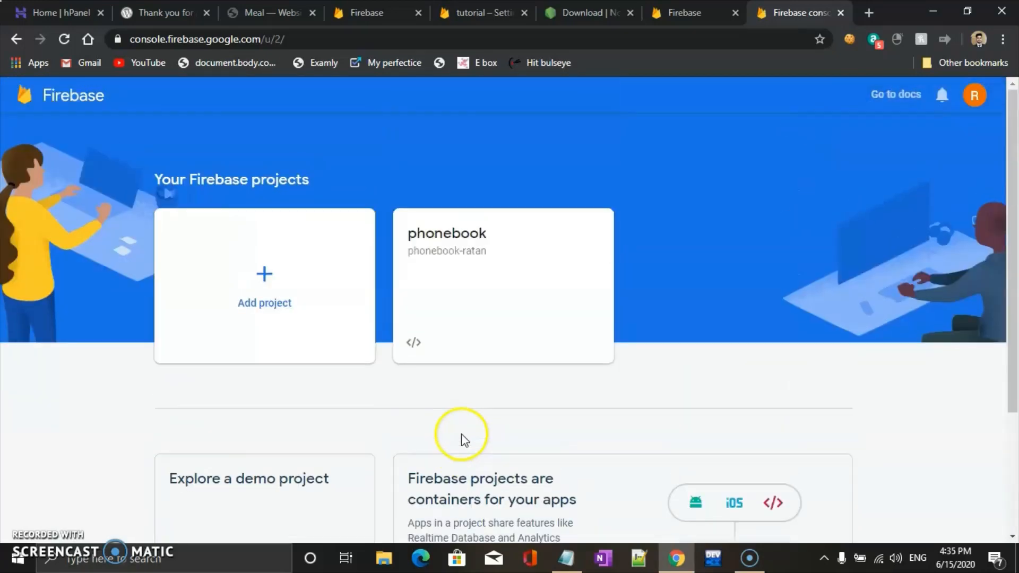
left_click(266, 282)
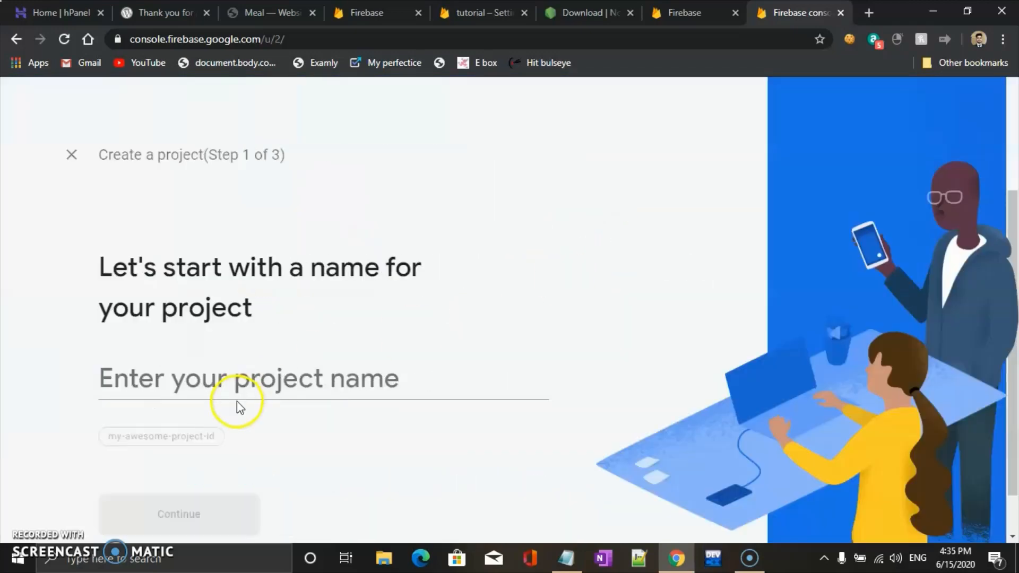
left_click(222, 387)
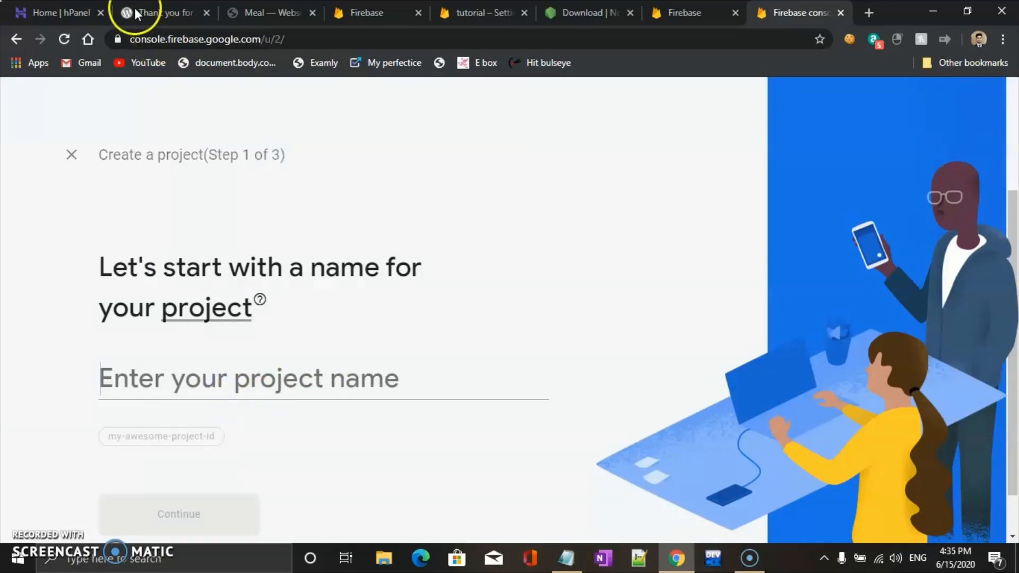
- Examine the Meal restaurant template page and its local index.html file path in the browser
left_click(268, 12)
scroll(358, 298, "down", 4)
scroll(358, 298, "up", 4)
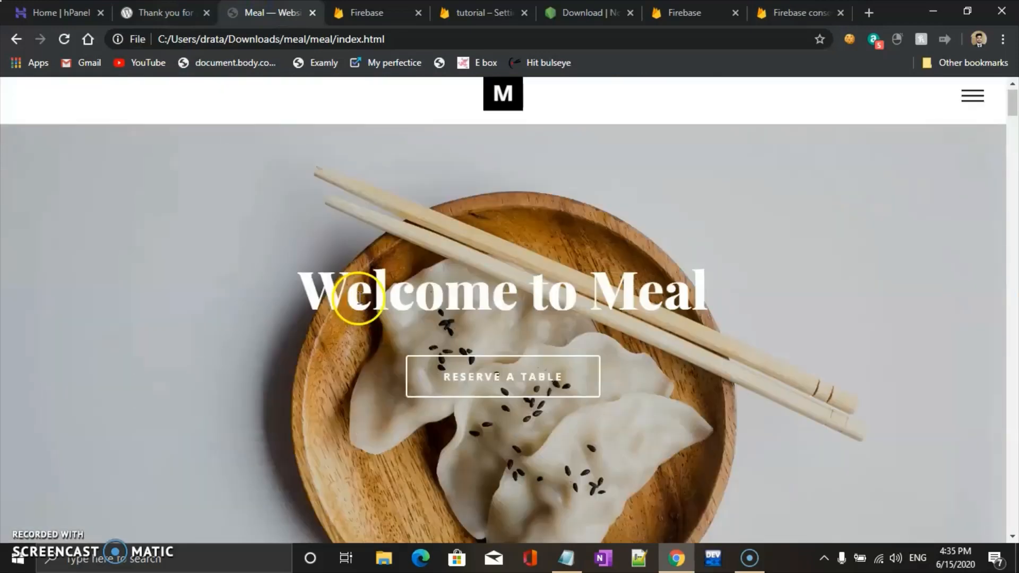
scroll(358, 298, "down", 4)
left_click(173, 52)
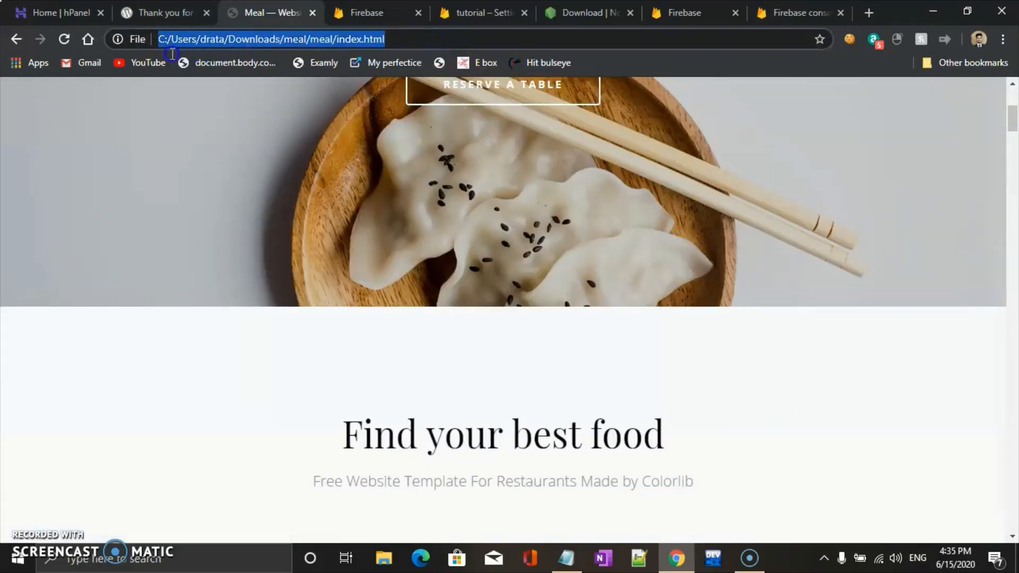
left_click_drag(154, 44, 320, 164)
scroll(266, 241, "up", 4)
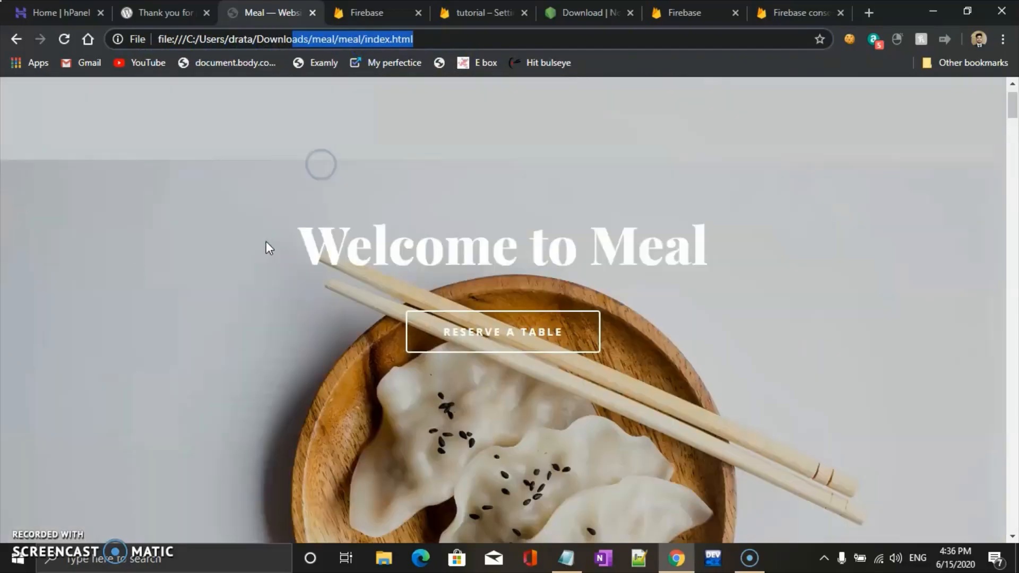
scroll(266, 241, "down", 10)
scroll(266, 241, "up", 10)
scroll(268, 248, "up", 2)
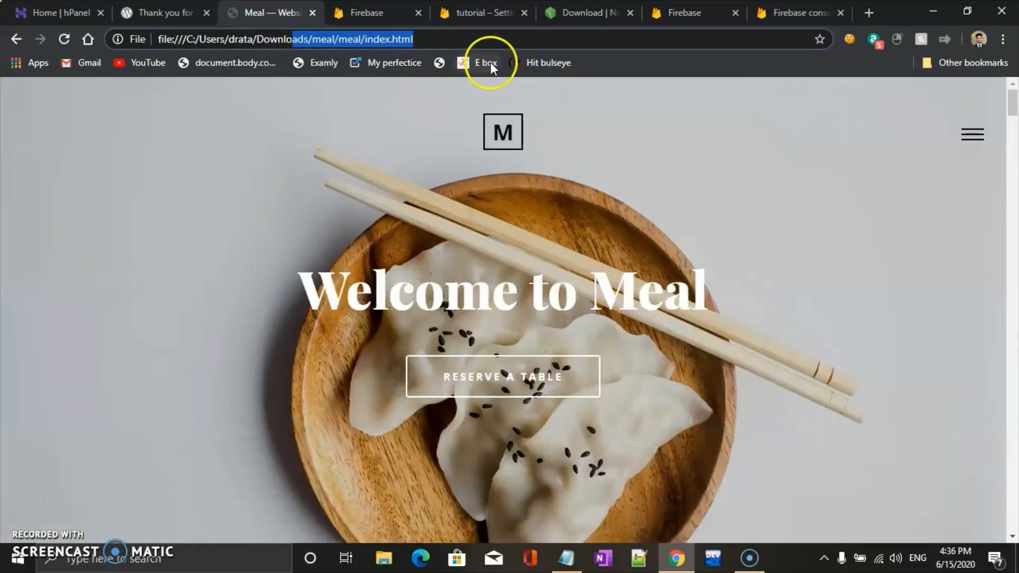
left_click(457, 38)
- Return to the Firebase project creation form and name the project meal
left_click(777, 13)
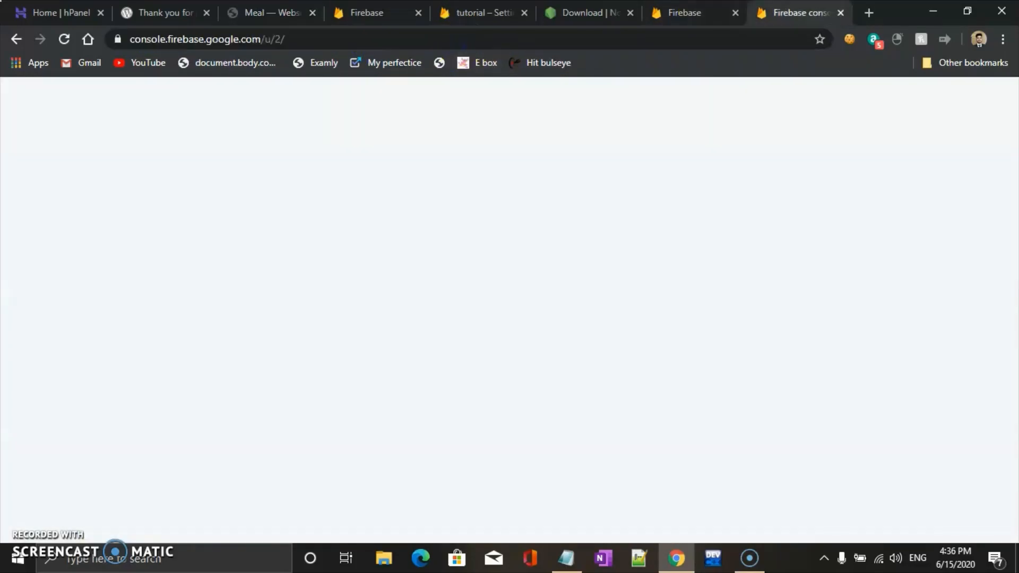
left_click(255, 365)
type("me")
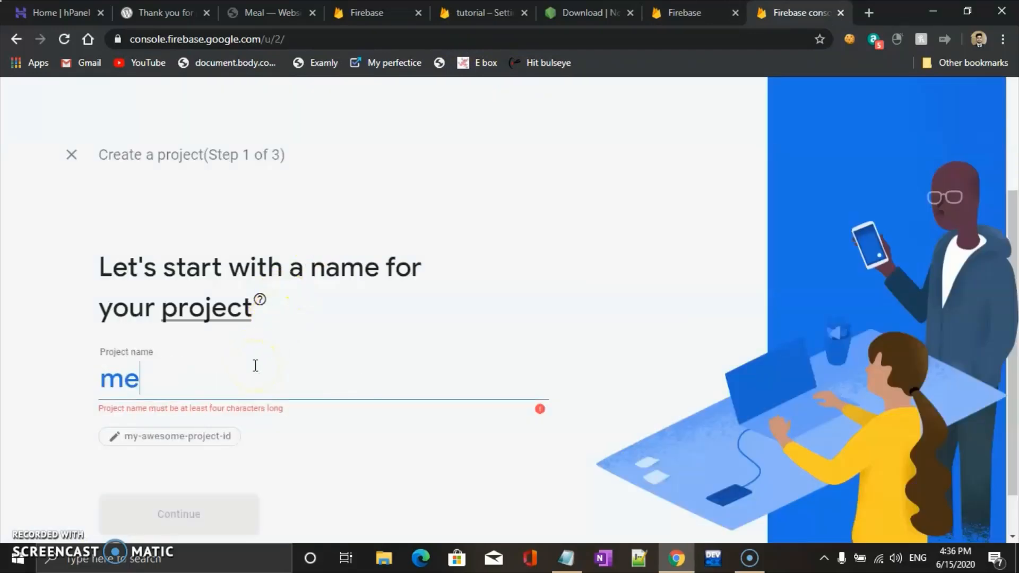
type("al")
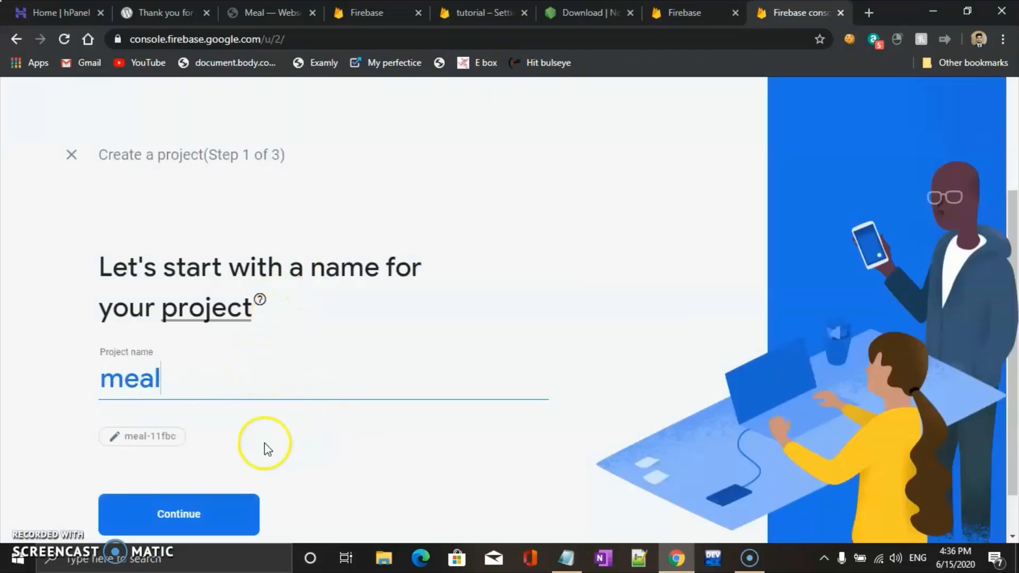
- Set the project ID to meal-11, save it, and continue to the Google Analytics stage
left_click(150, 449)
left_click(183, 468)
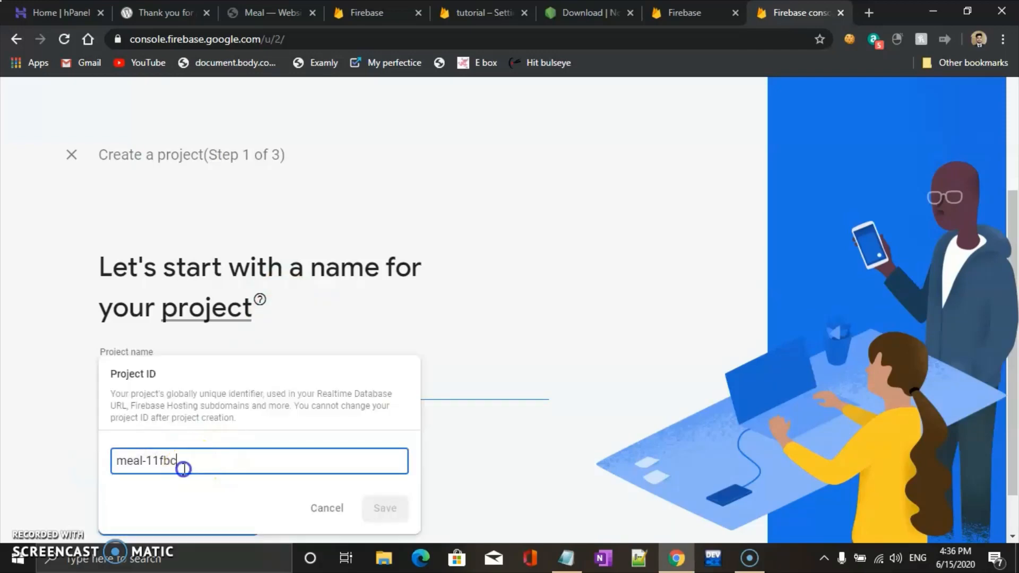
left_click_drag(183, 468, 159, 462)
key("BackSpace")
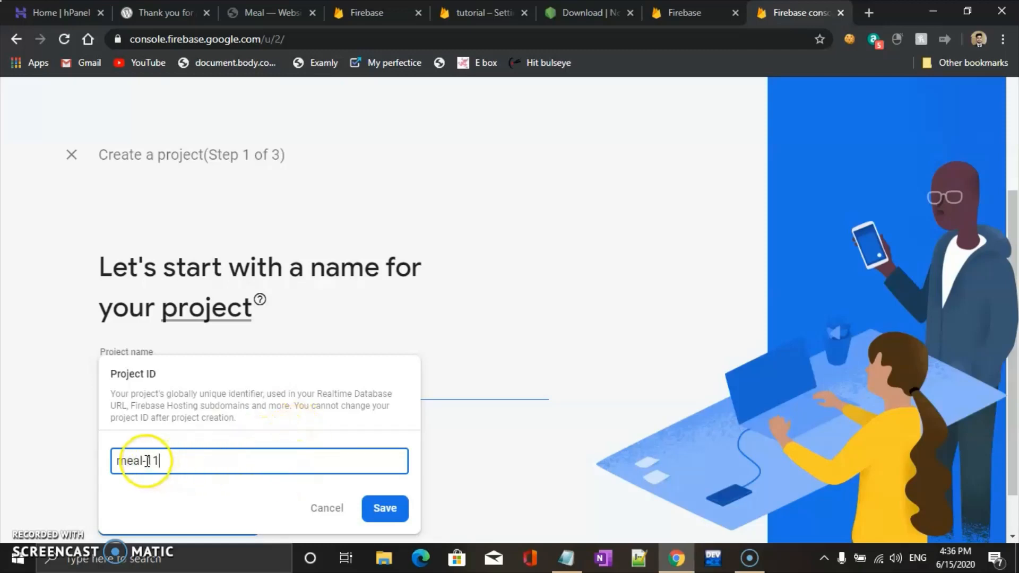
left_click(378, 508)
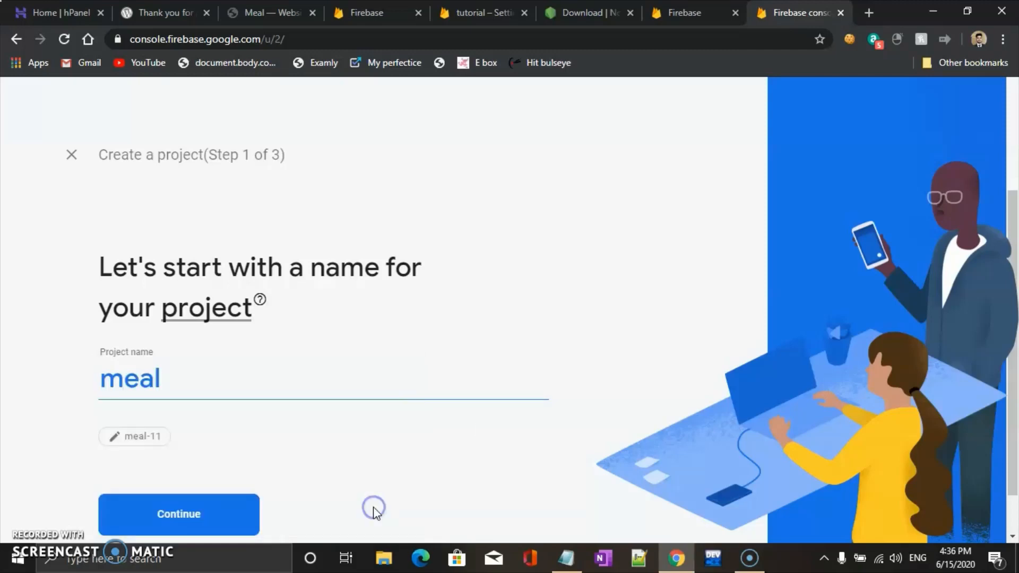
left_click(216, 462)
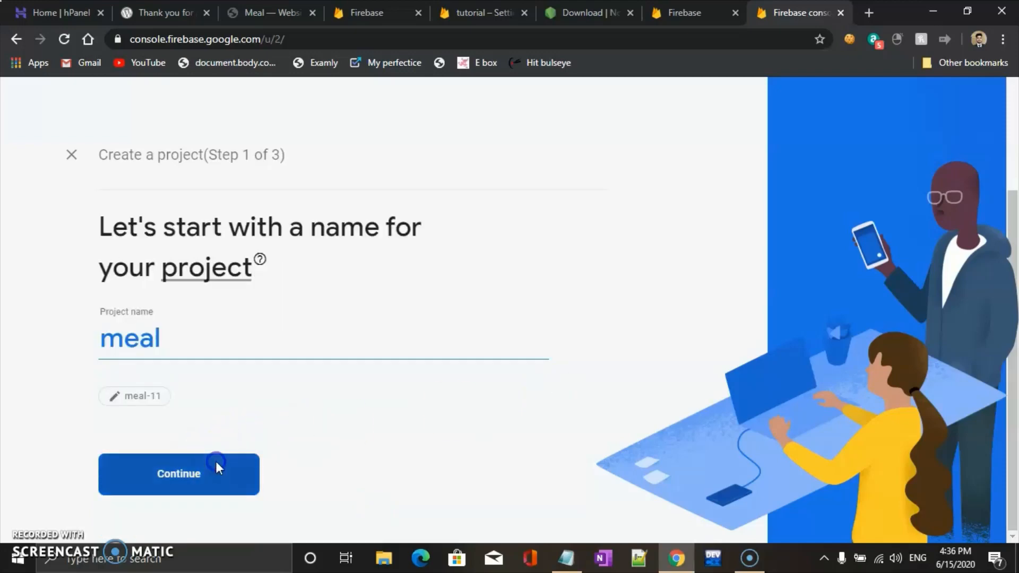
- Disable Google Analytics for the meal project and create the project
scroll(630, 418, "down", 4)
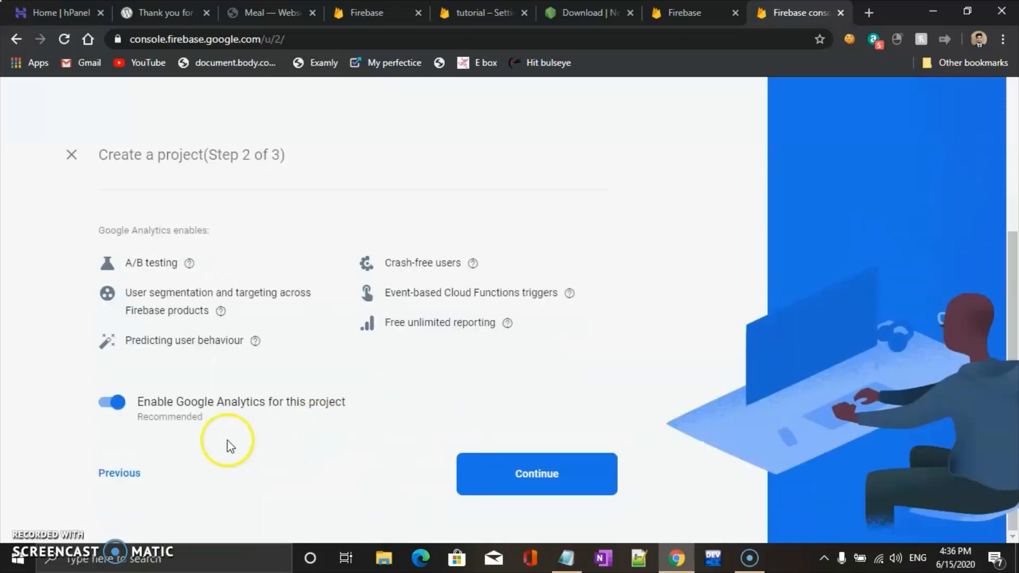
scroll(96, 441, "up", 1)
scroll(438, 336, "up", 3)
scroll(436, 334, "down", 2)
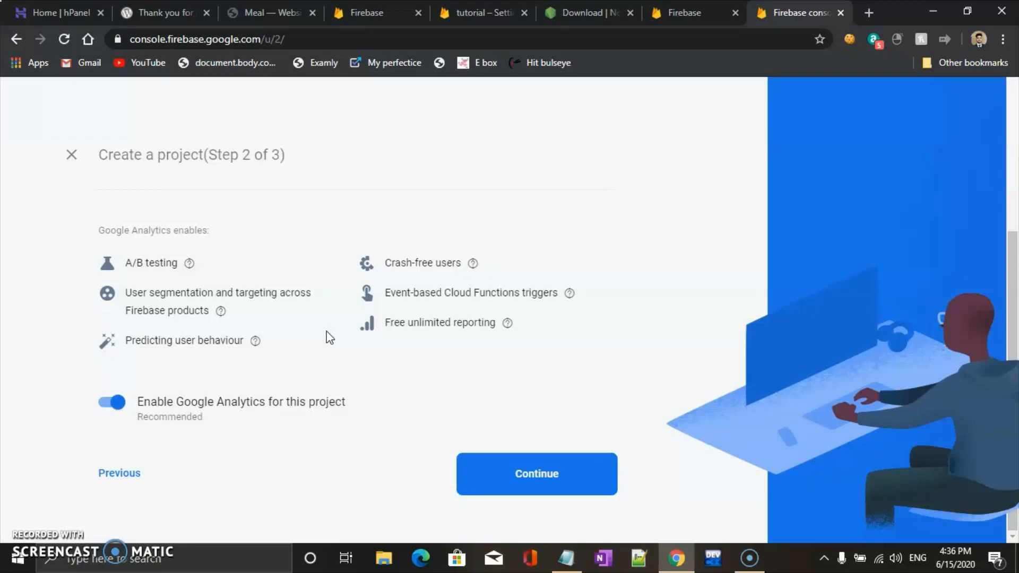
scroll(325, 337, "up", 2)
scroll(139, 470, "down", 2)
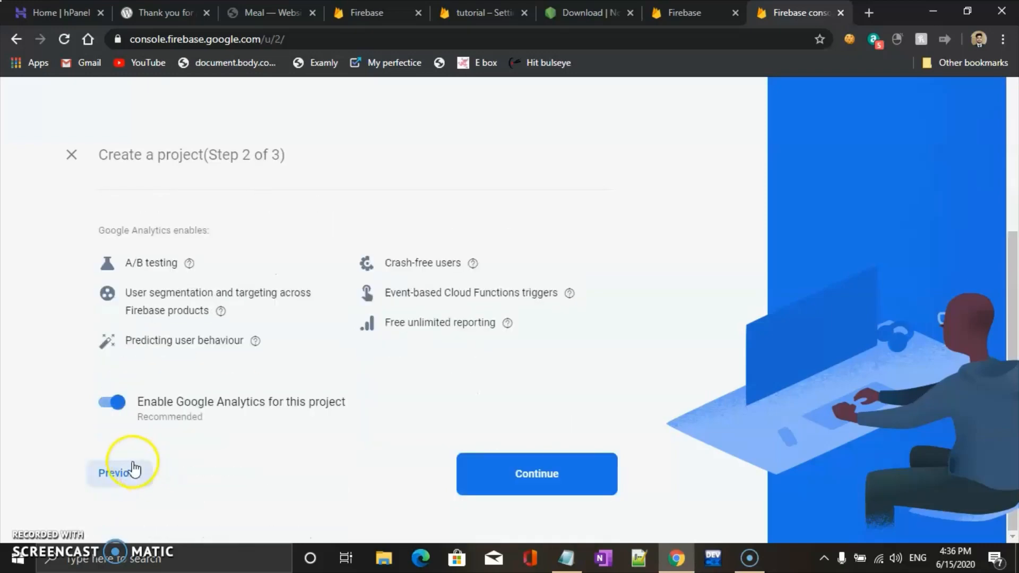
left_click(108, 404)
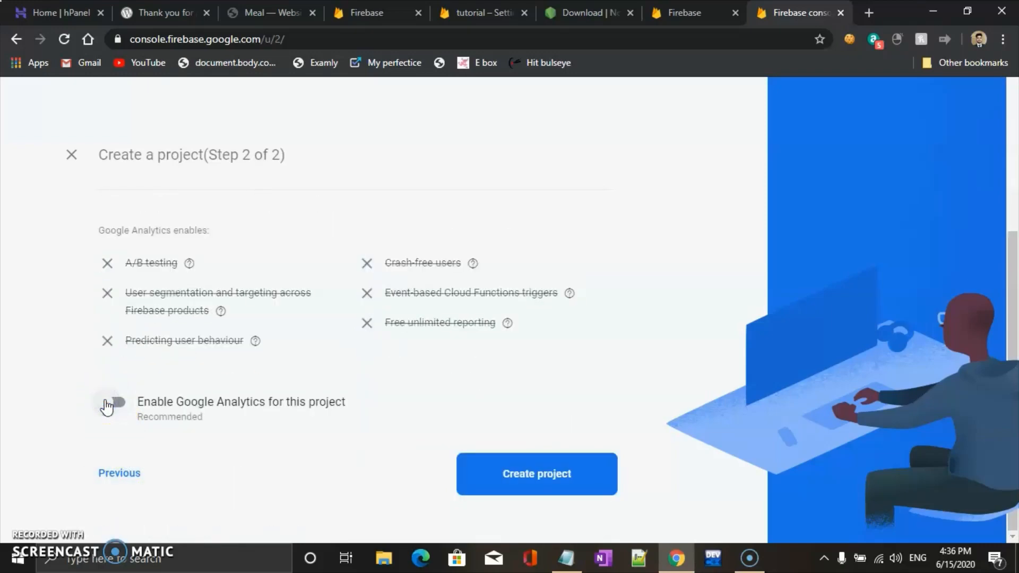
left_click(580, 475)
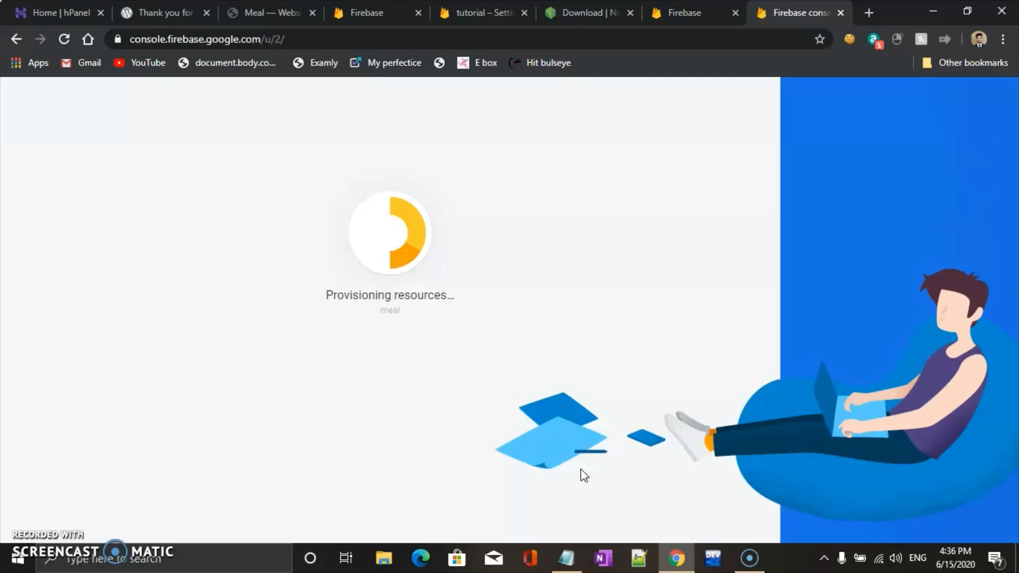
- Look through the food, restaurant and photo gallery sections of the local Meal template page
left_click(252, 13)
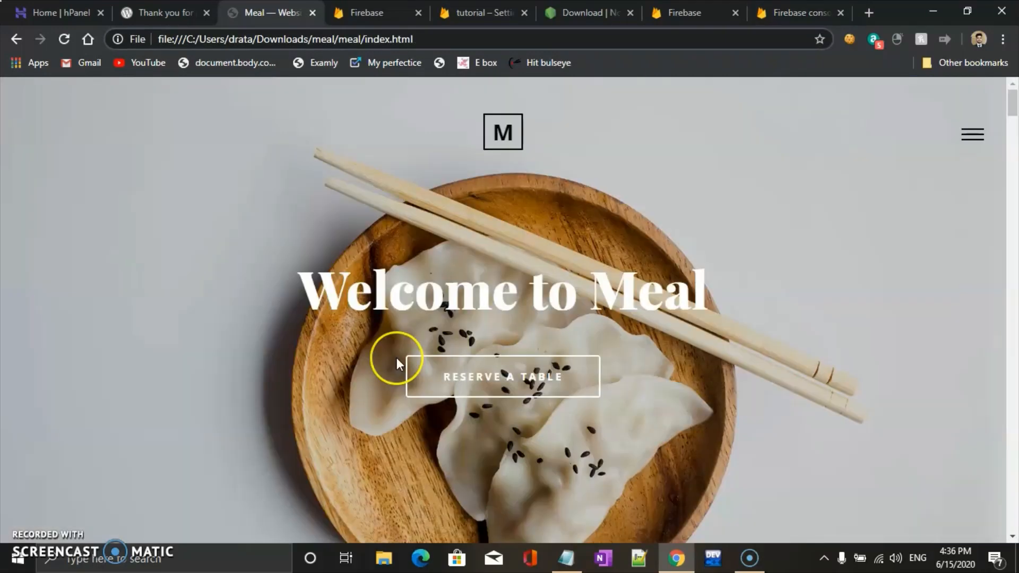
scroll(398, 364, "down", 10)
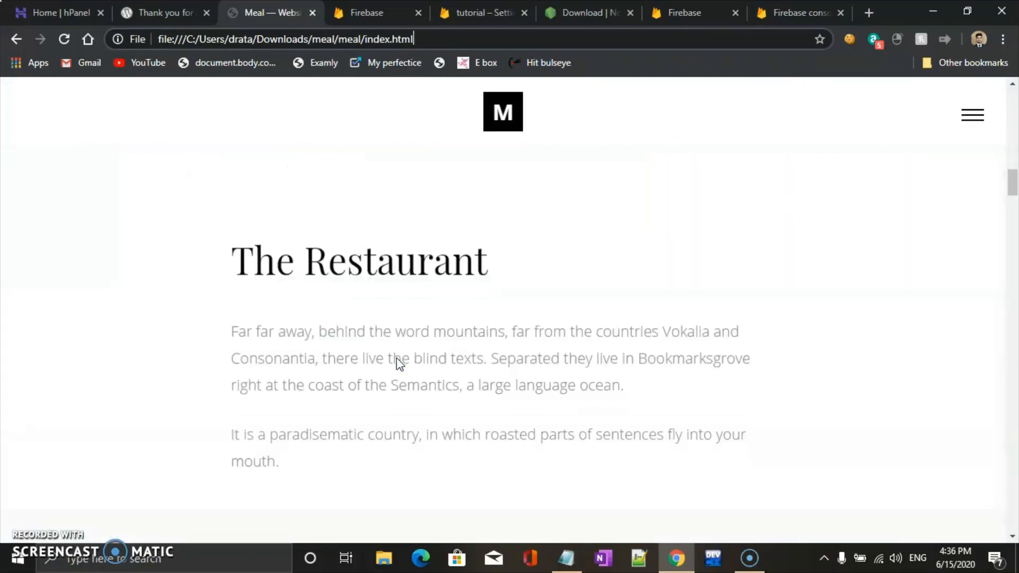
scroll(399, 364, "down", 8)
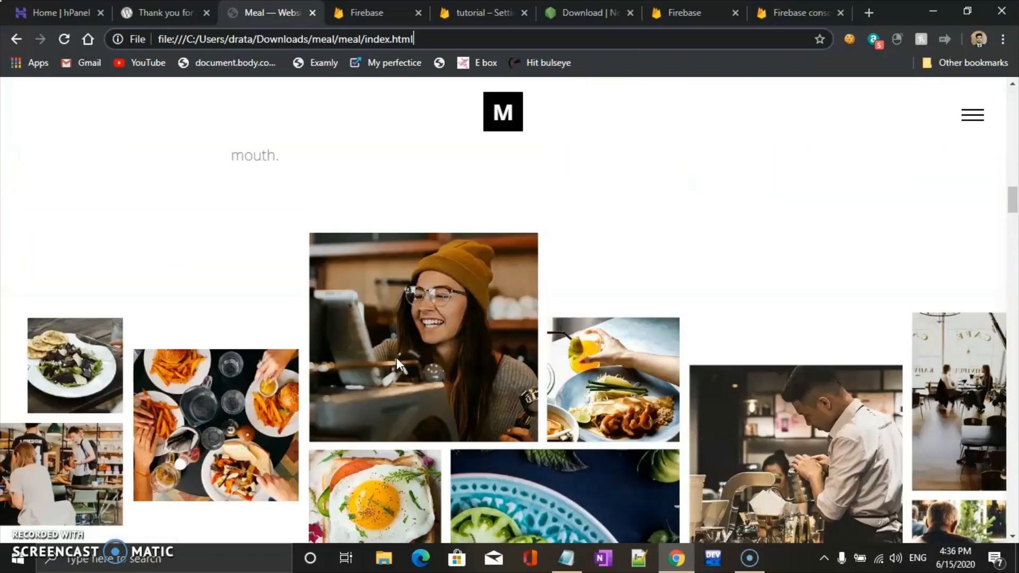
scroll(396, 358, "up", 18)
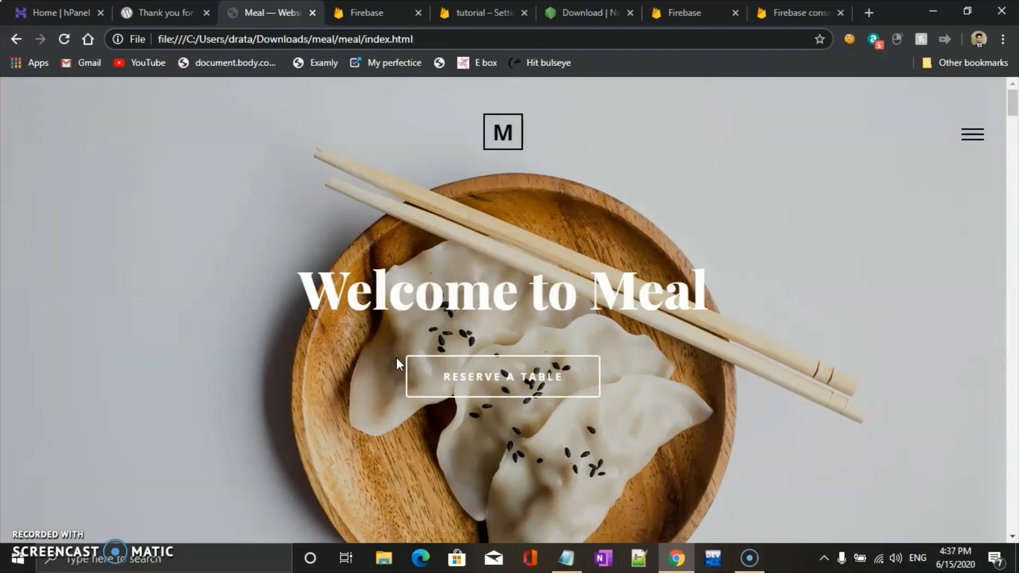
scroll(397, 358, "down", 10)
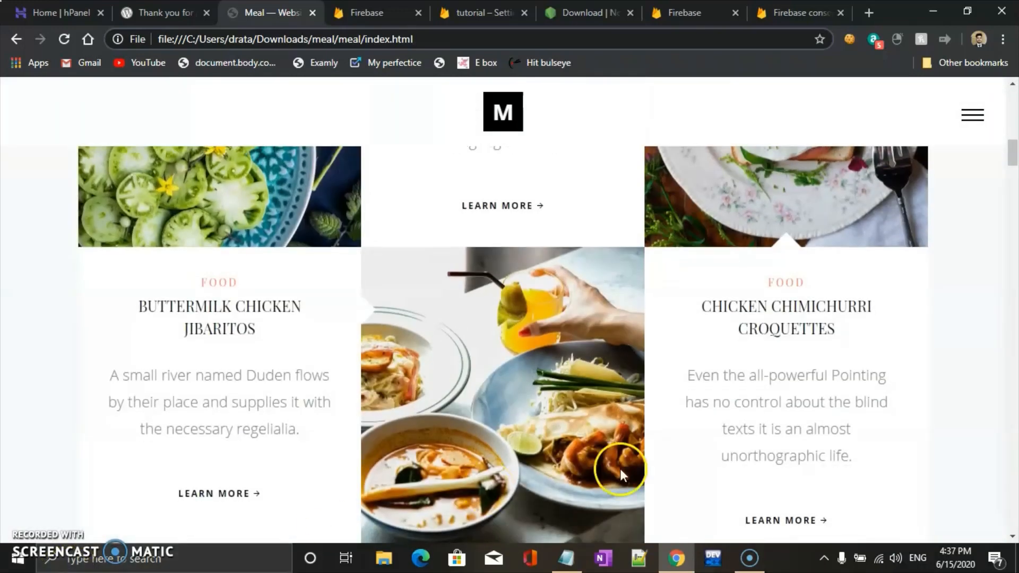
left_click(715, 557)
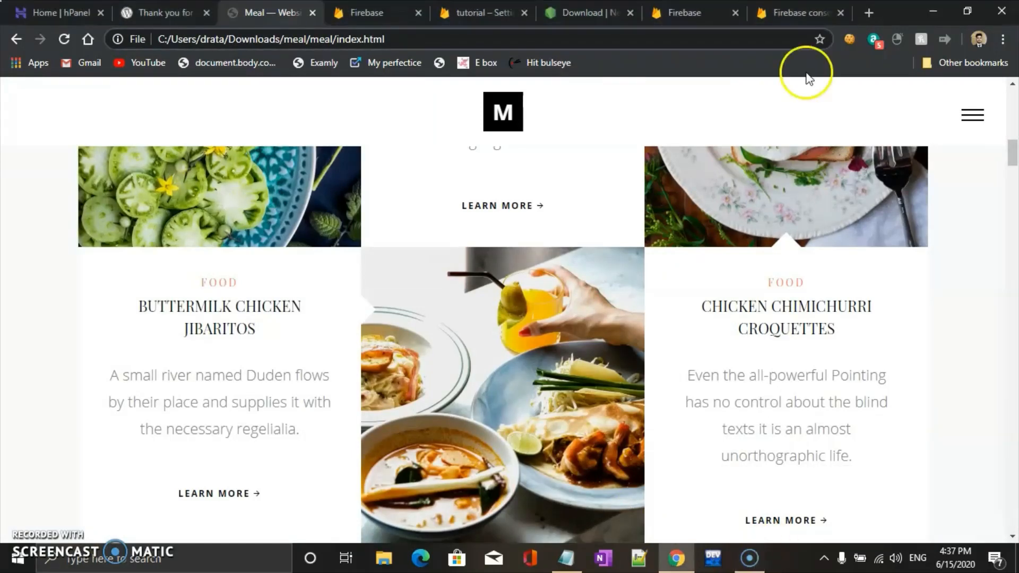
- Check the meal project's creation in the Firebase console, and minimize the browser window to show the desktop
left_click(799, 12)
left_click(750, 558)
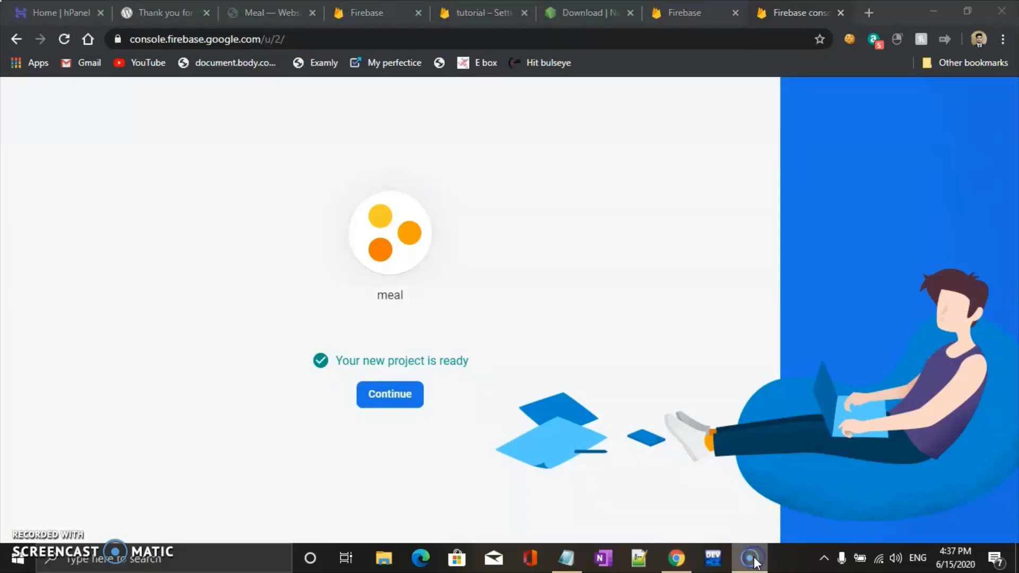
left_click(933, 12)
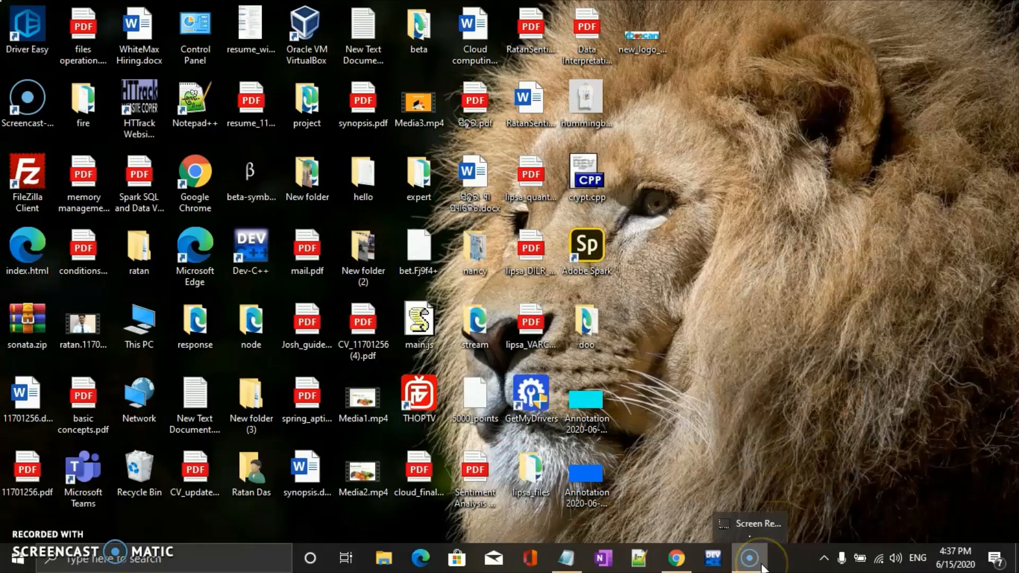
mouse_move(753, 532)
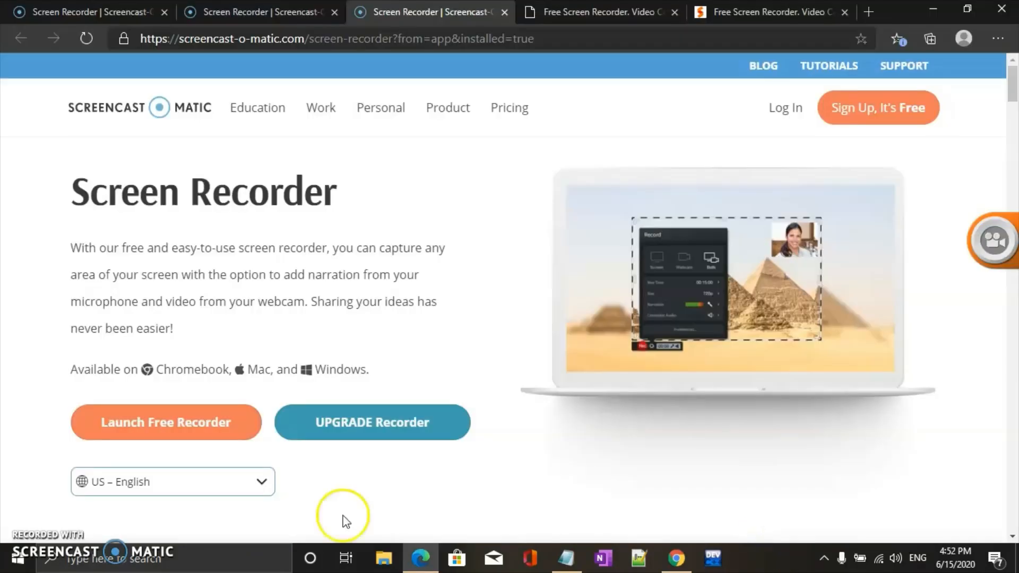
scroll(558, 261, "down", 3)
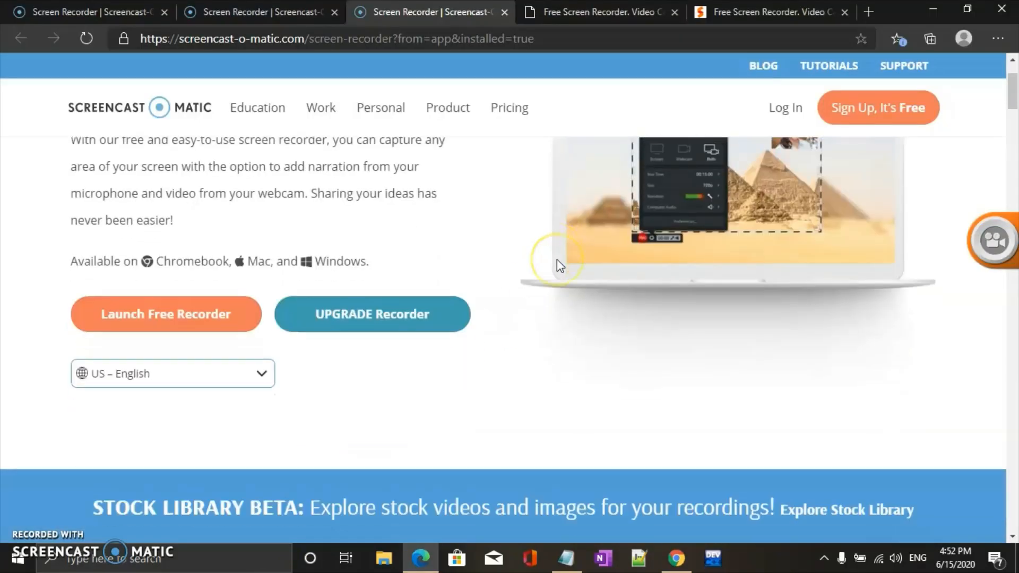
scroll(557, 260, "up", 3)
left_click(600, 11)
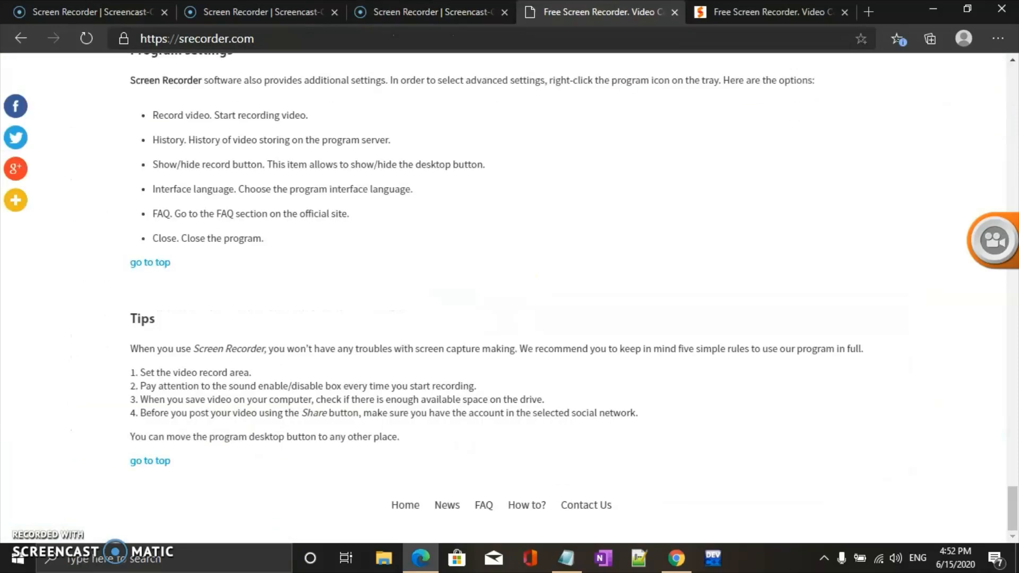
- Switch to Chrome, continue from the finished project creation, and open the meal project's overview
left_click(673, 559)
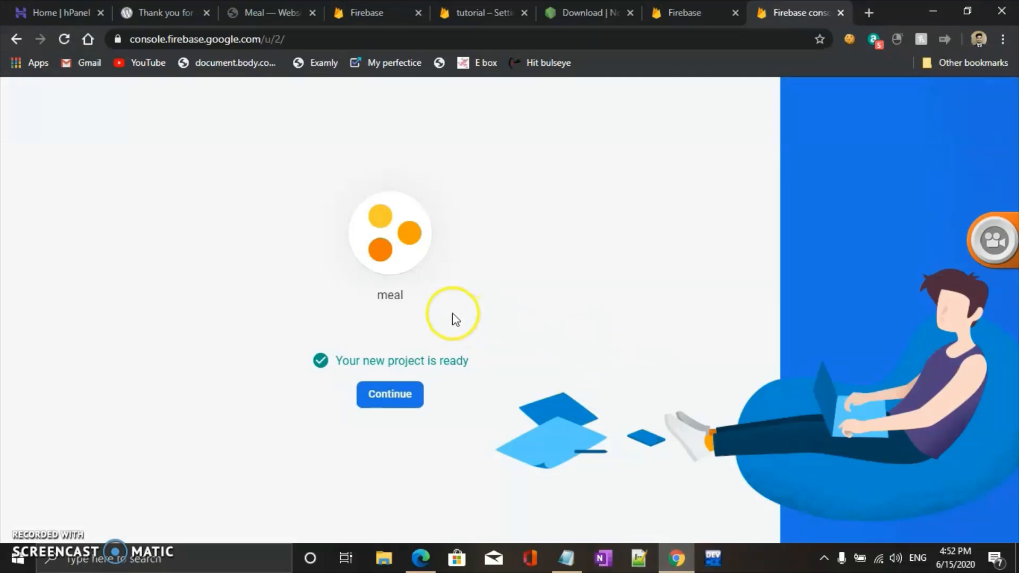
left_click(390, 400)
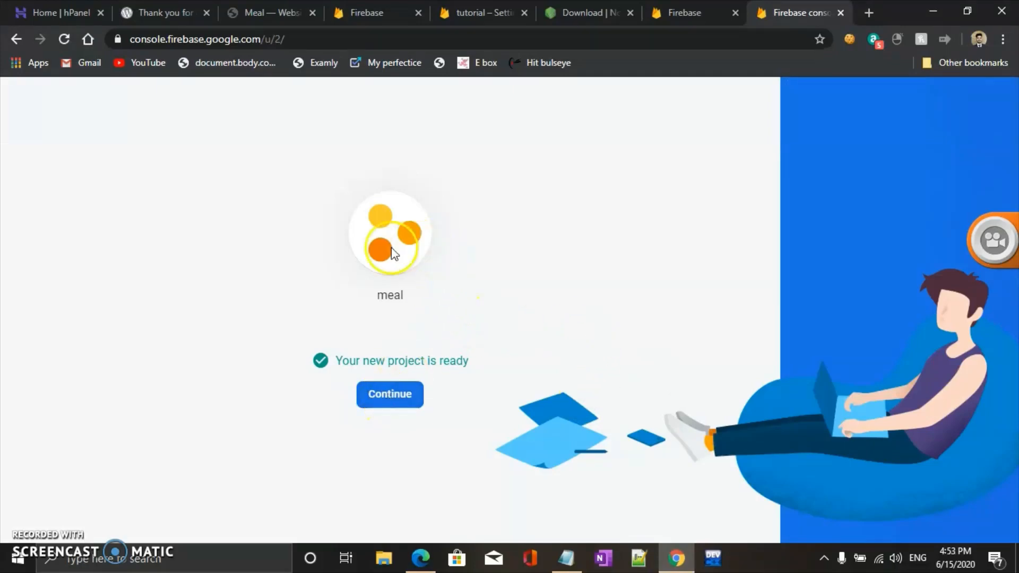
left_click(364, 452)
left_click(393, 395)
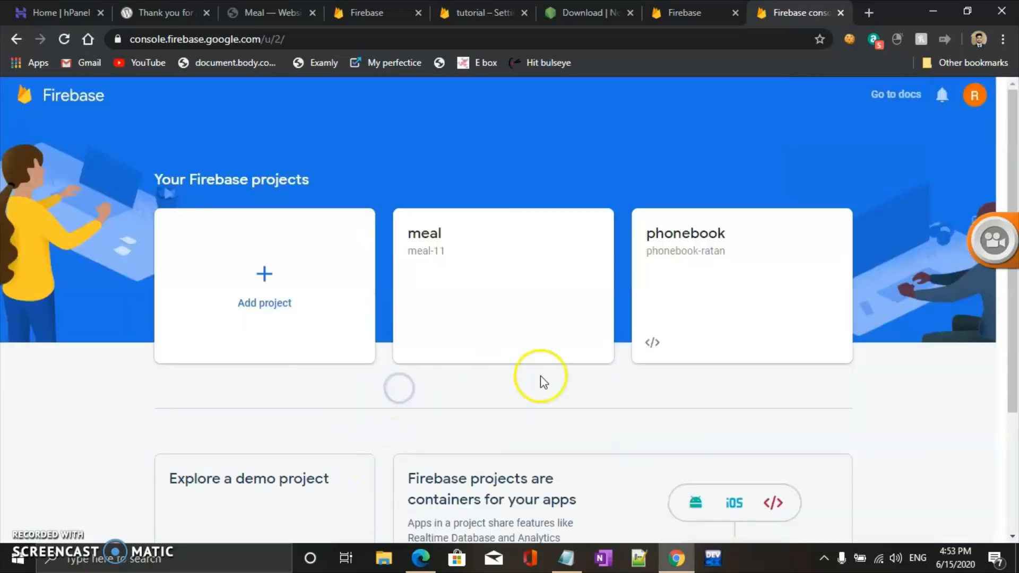
left_click(494, 277)
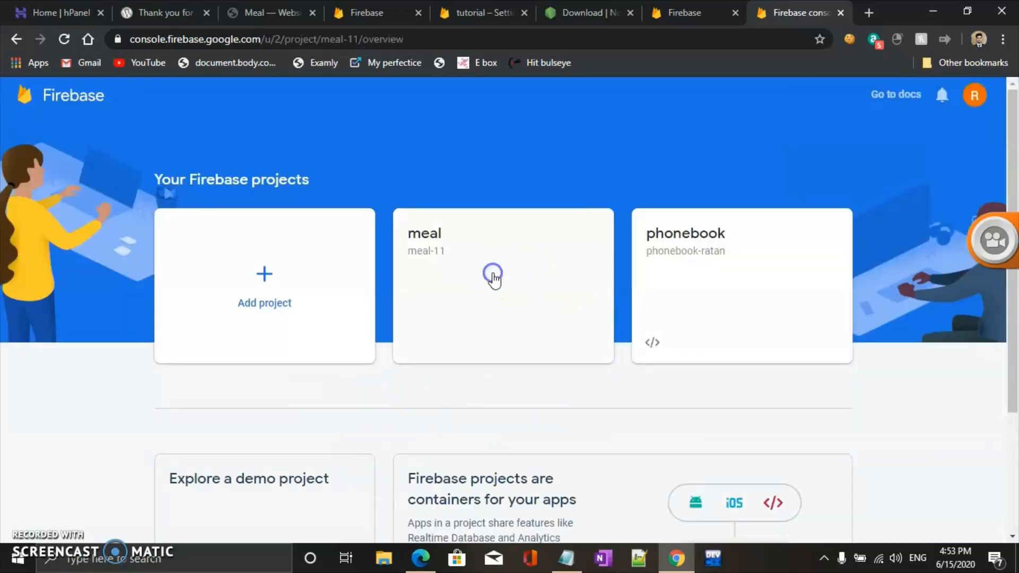
scroll(480, 310, "down", 5)
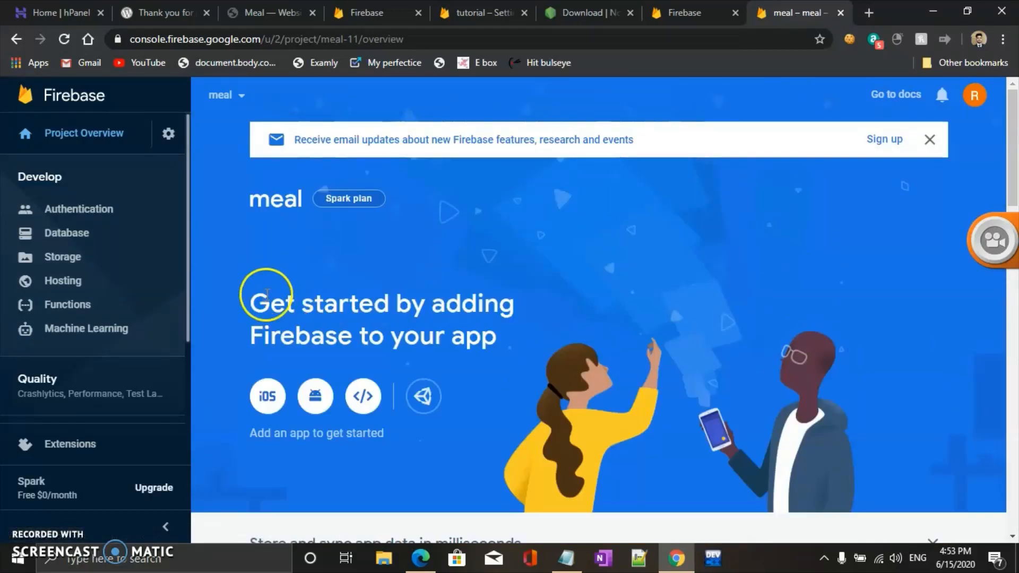
- Open the meal project's settings and set the default cloud resource location to nam5 (us-central)
left_click(173, 134)
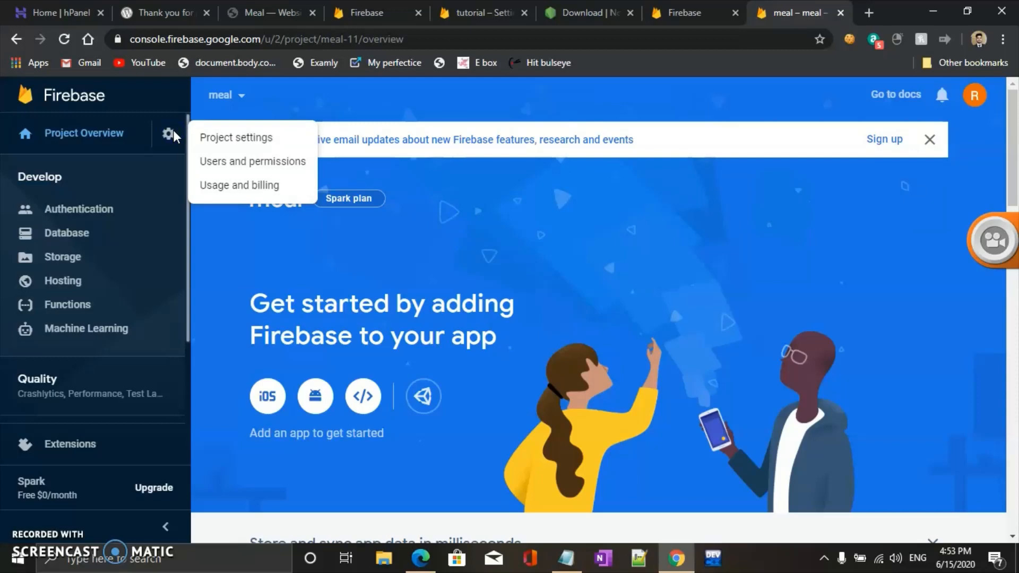
left_click(214, 136)
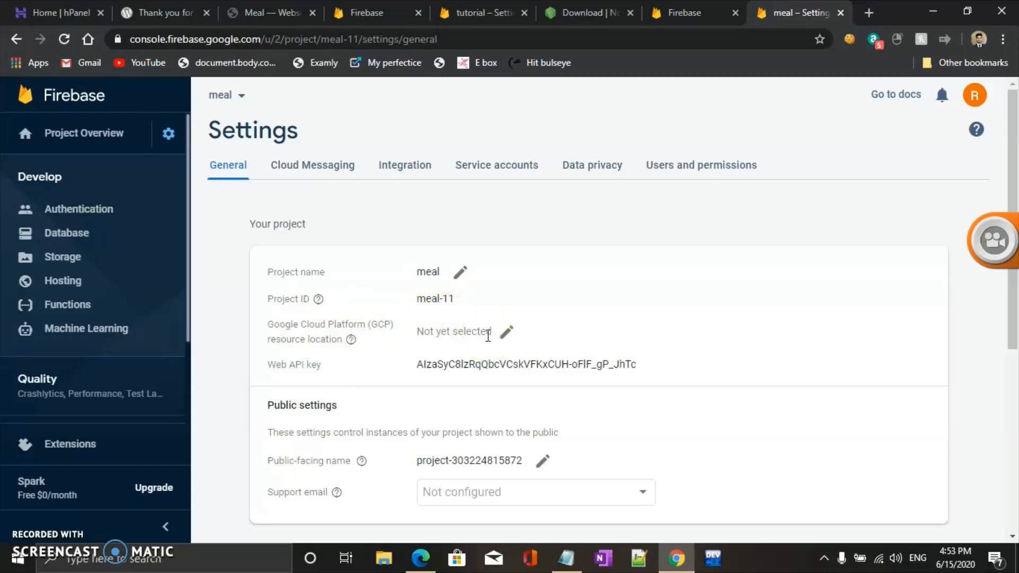
left_click(507, 330)
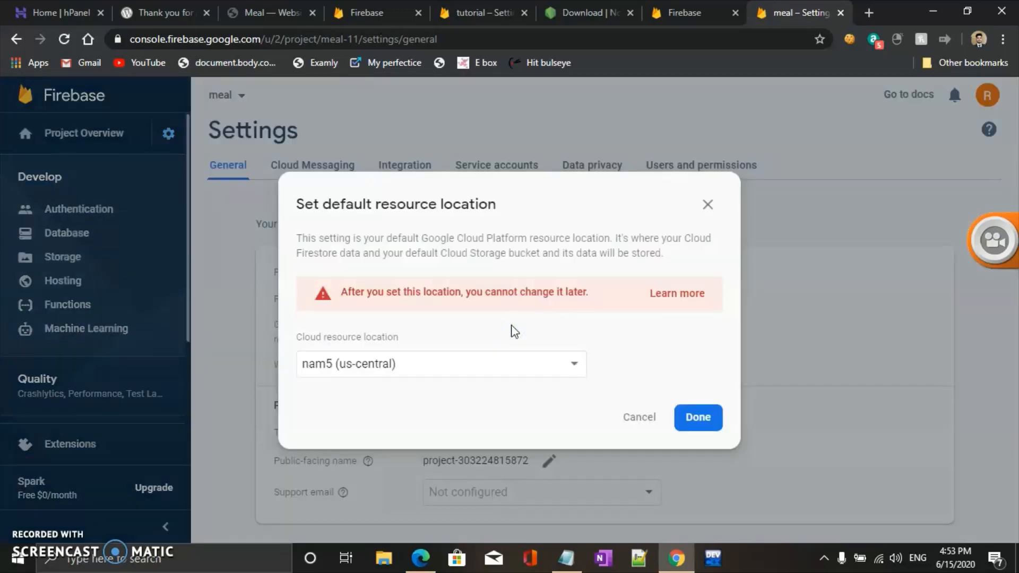
left_click(356, 375)
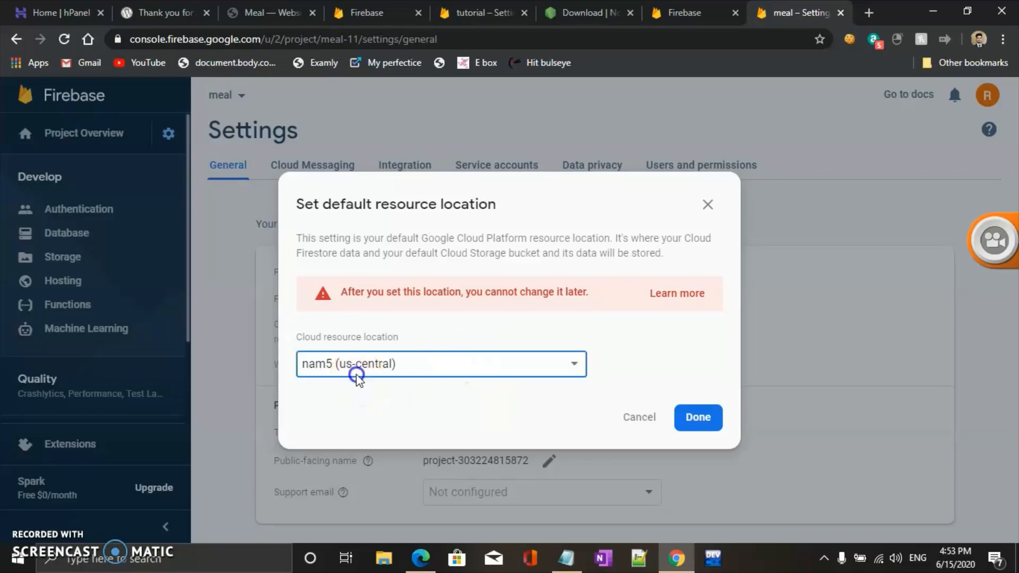
left_click(414, 364)
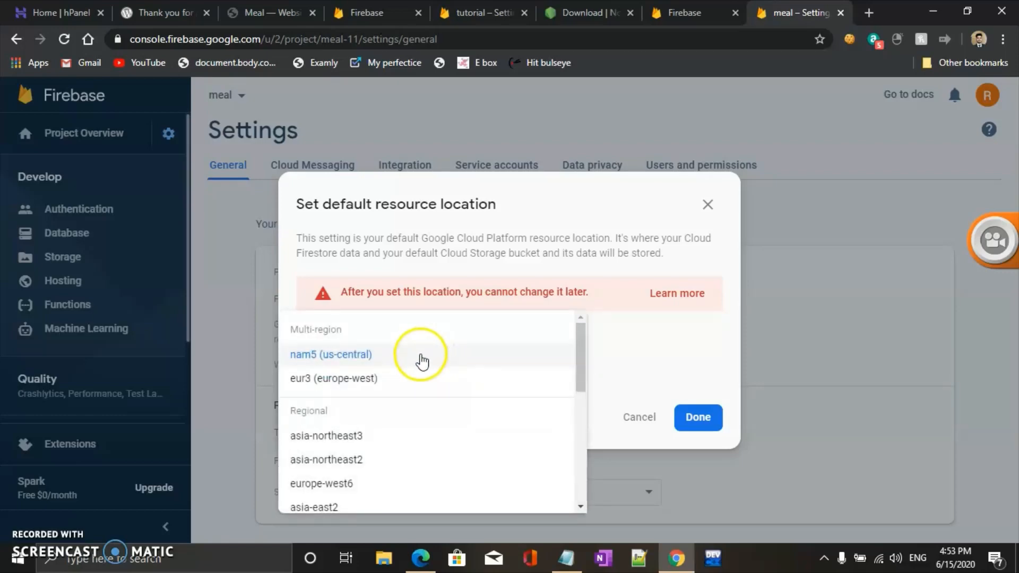
left_click(424, 357)
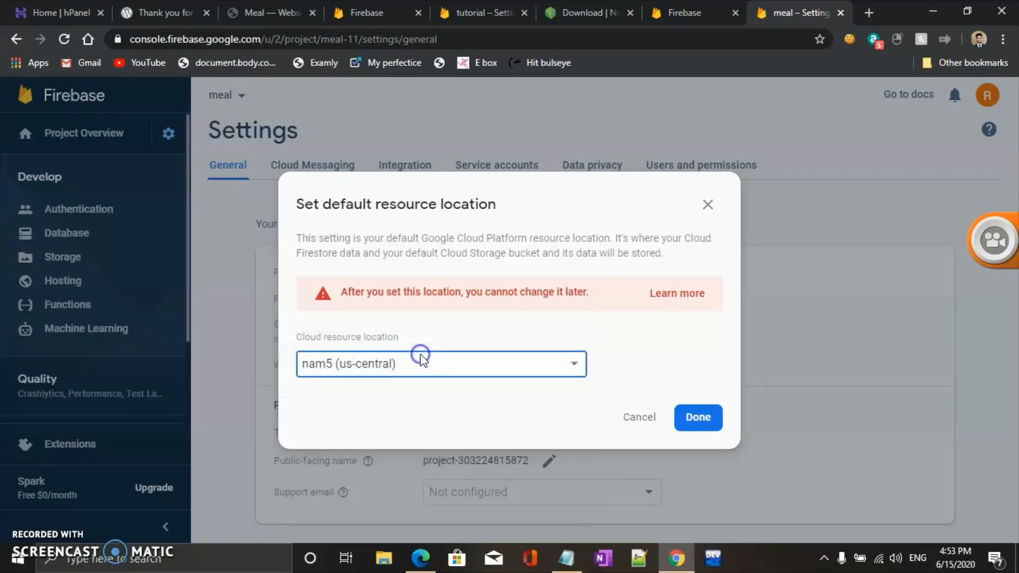
left_click(691, 418)
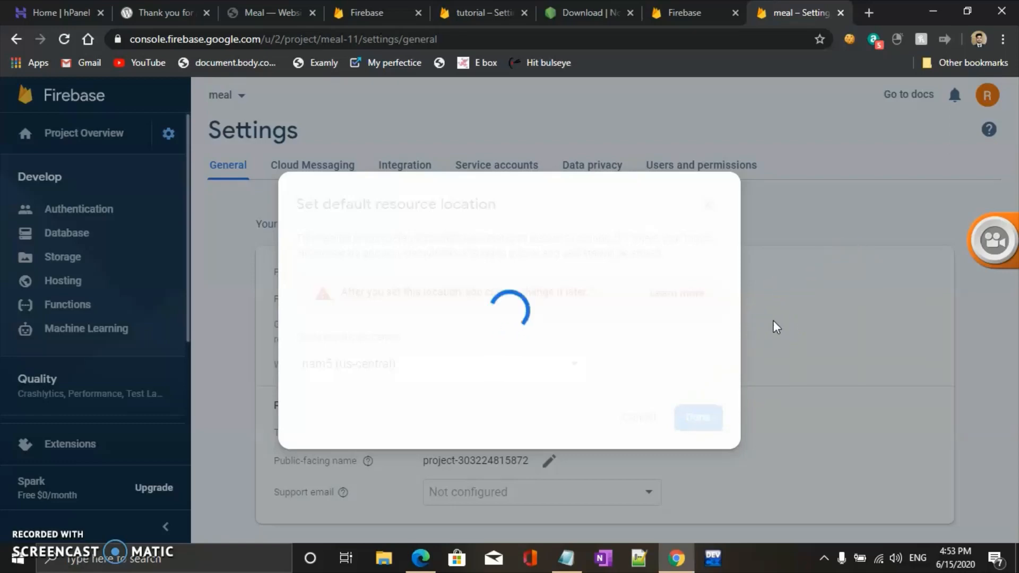
left_click(567, 317)
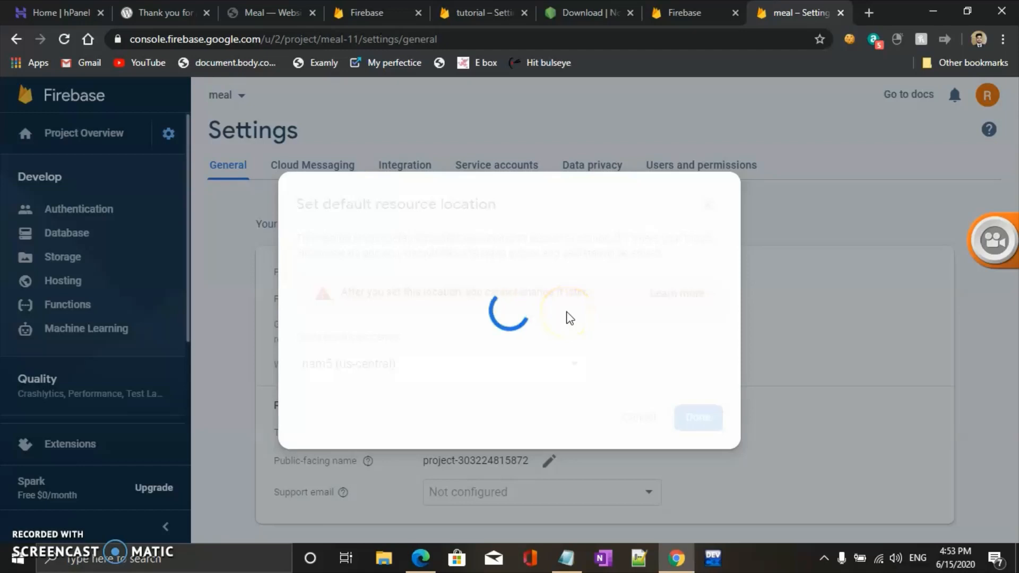
left_click(632, 341)
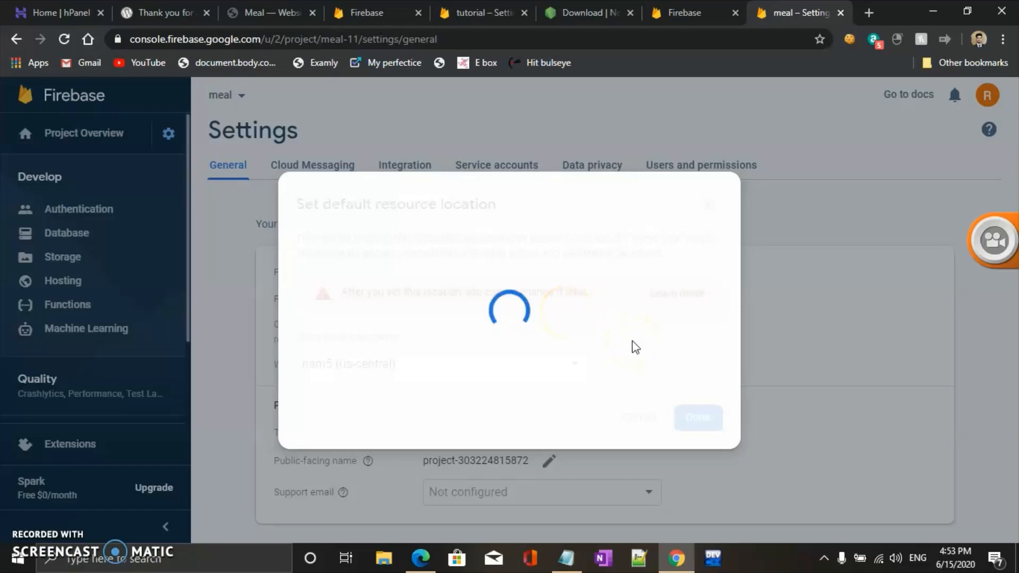
left_click(561, 436)
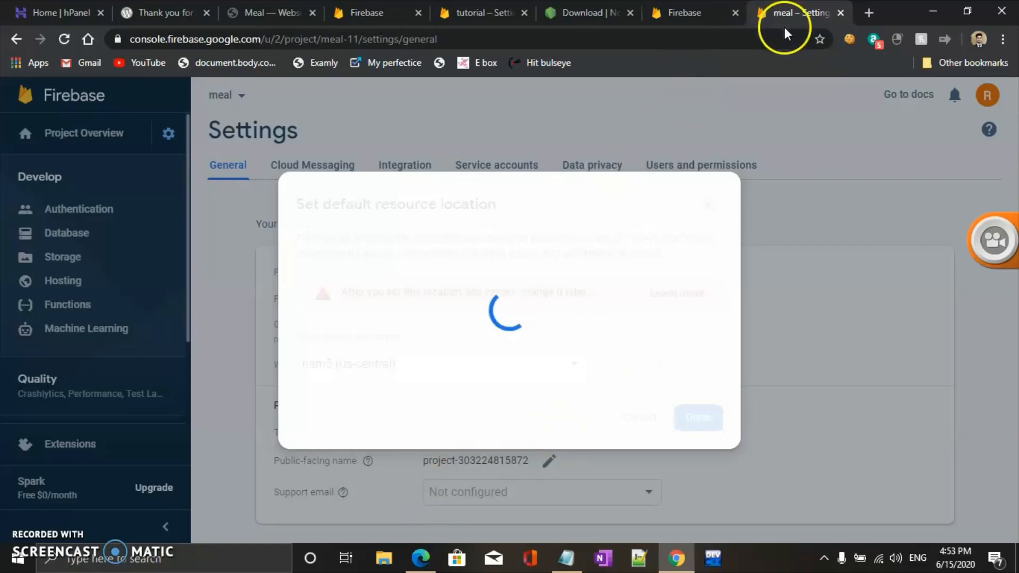
- Minimize the browser windows and open the Software (E:) drive in File Explorer
left_click(933, 11)
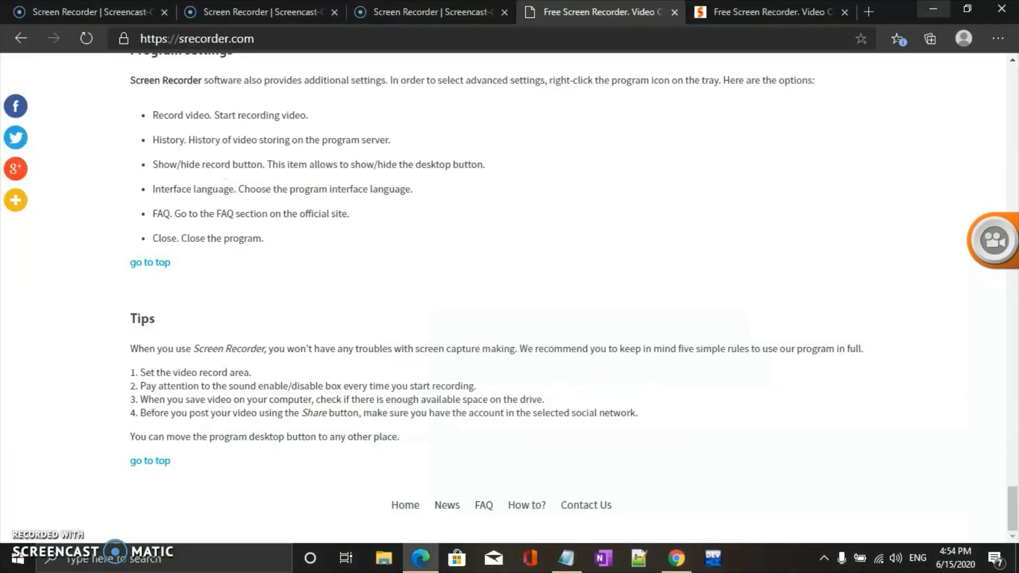
left_click(933, 10)
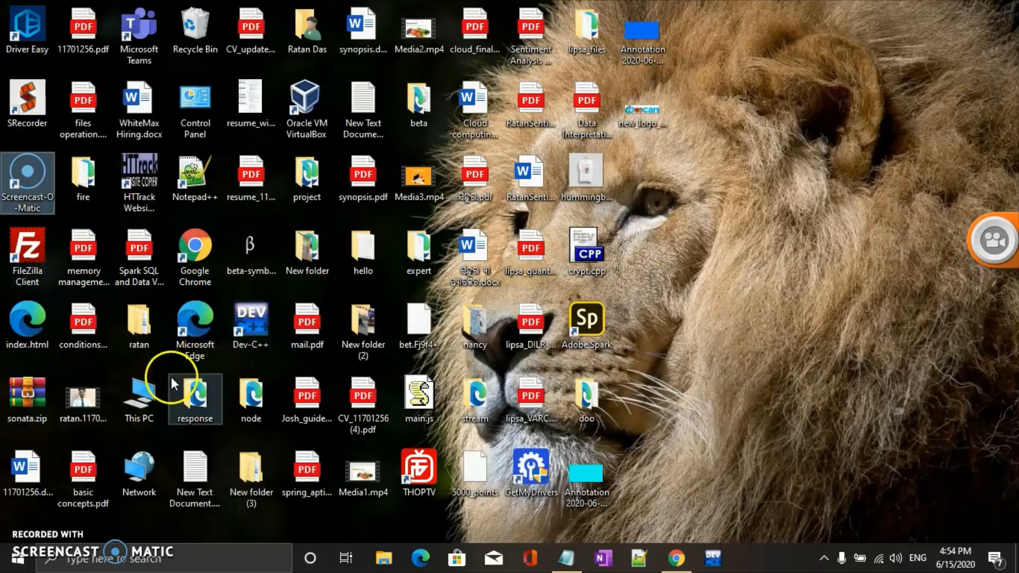
left_click(150, 394)
double_click(150, 395)
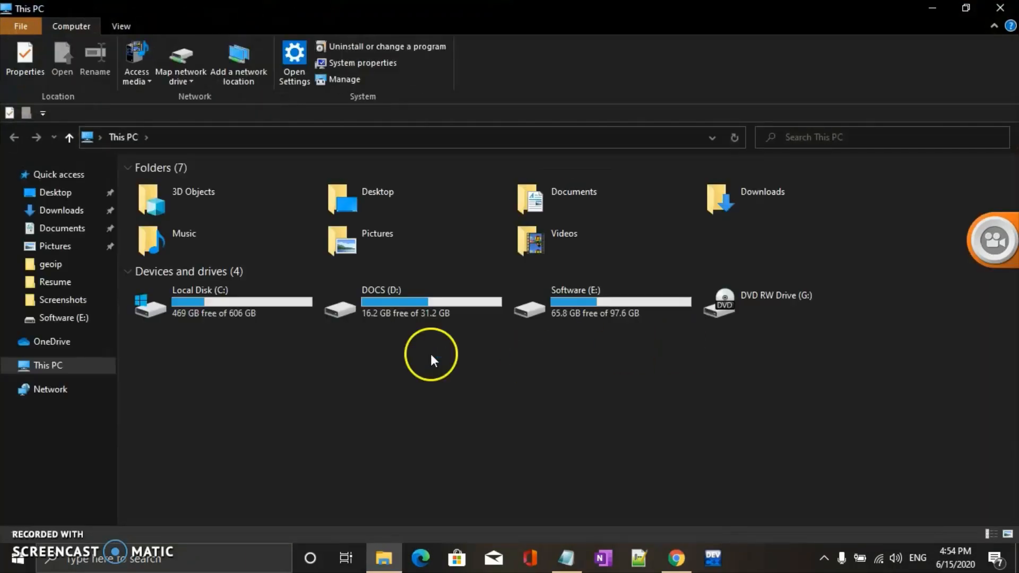
double_click(626, 294)
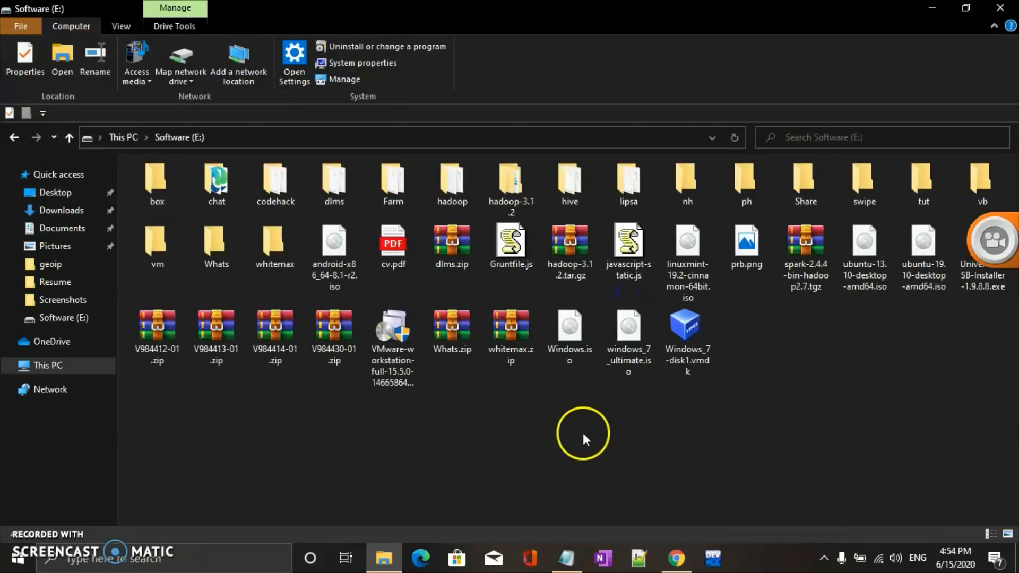
- Create a folder named meal on the Software (E:) drive
right_click(750, 358)
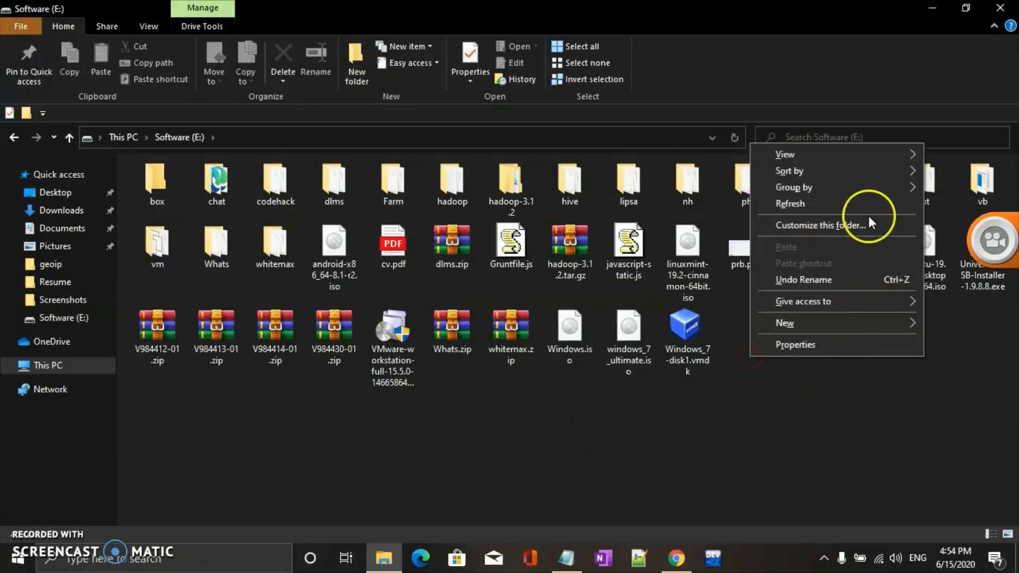
left_click(881, 325)
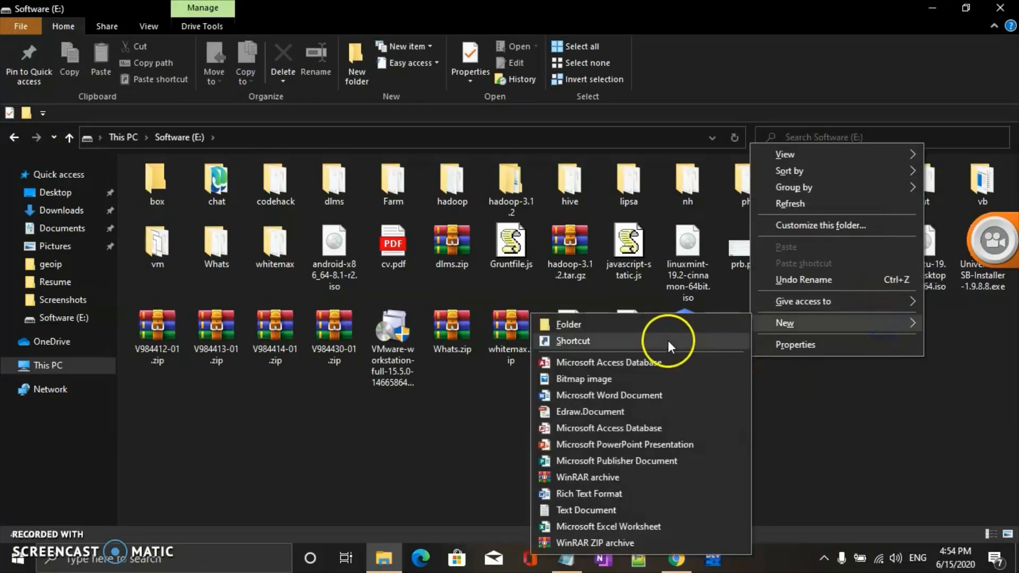
left_click(656, 325)
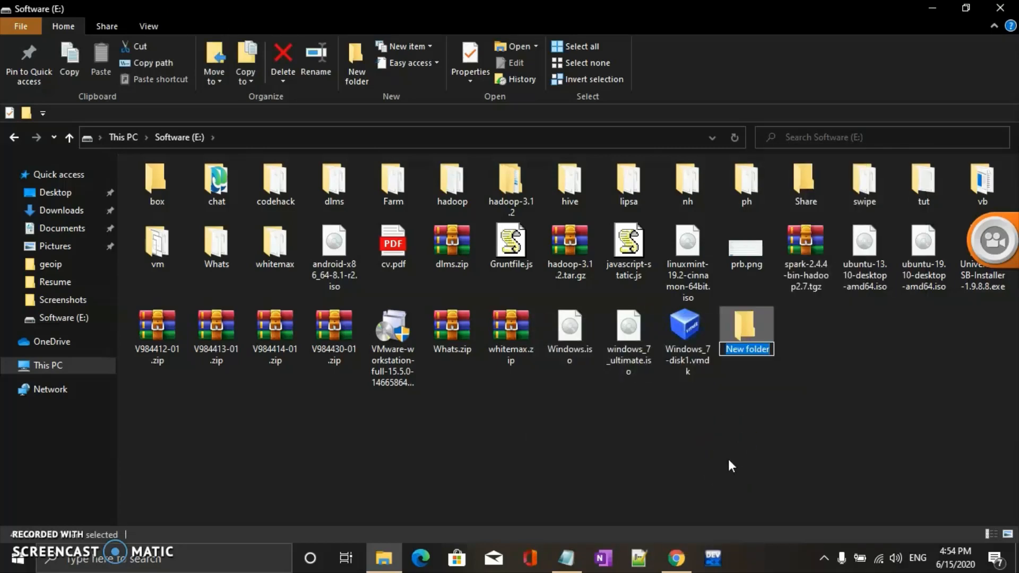
left_click(677, 558)
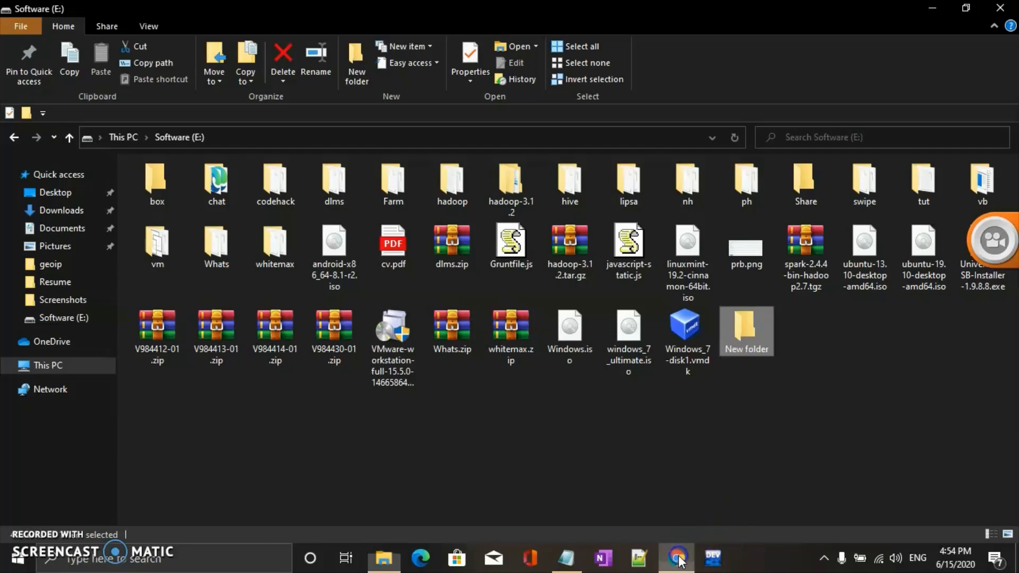
left_click(676, 558)
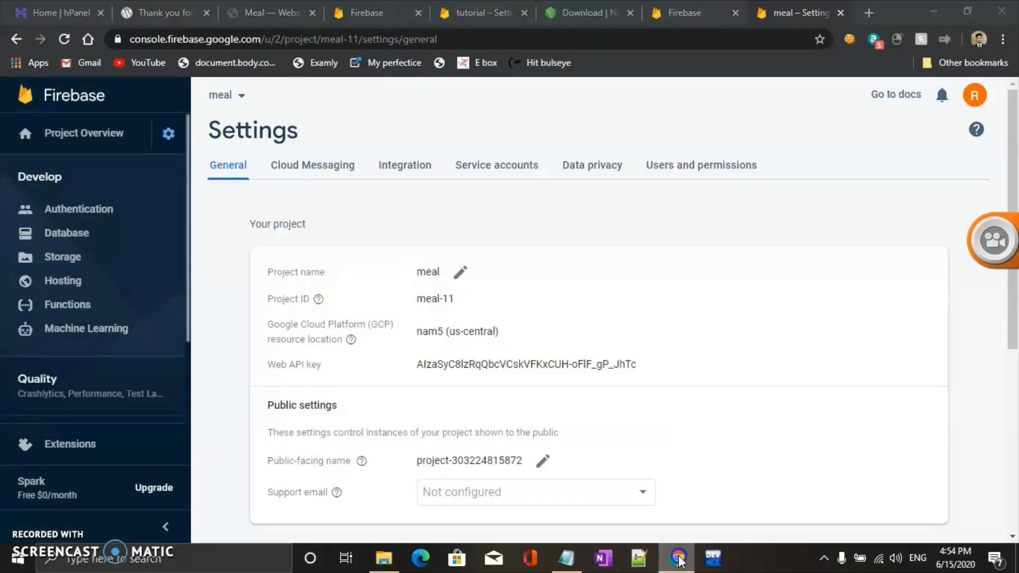
left_click(752, 347)
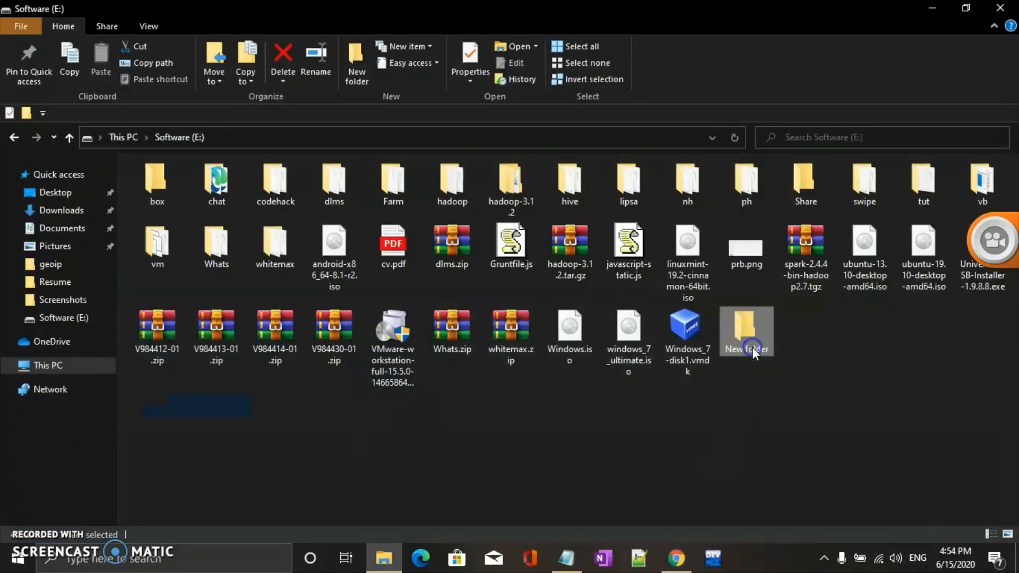
type("meal")
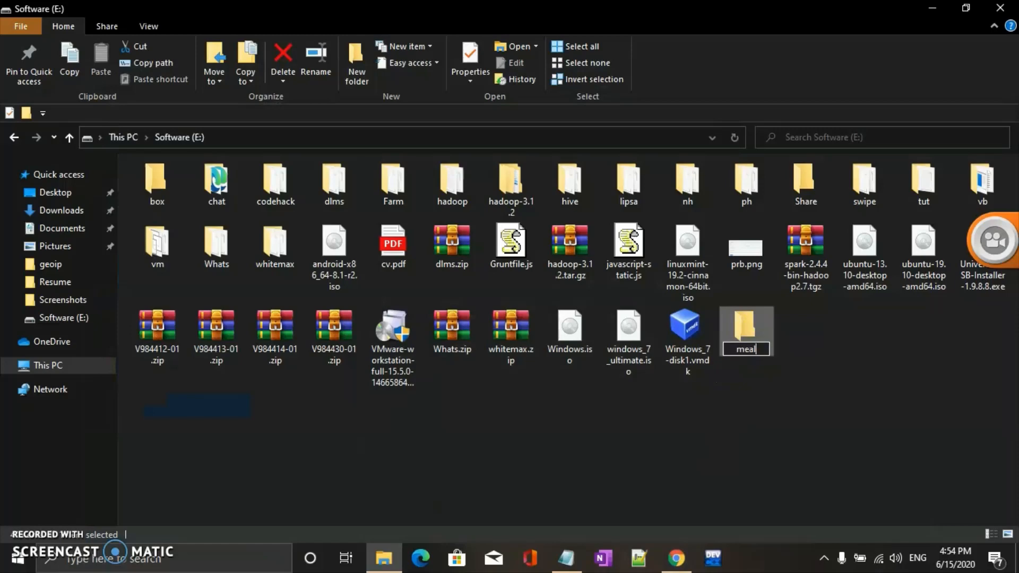
left_click(798, 343)
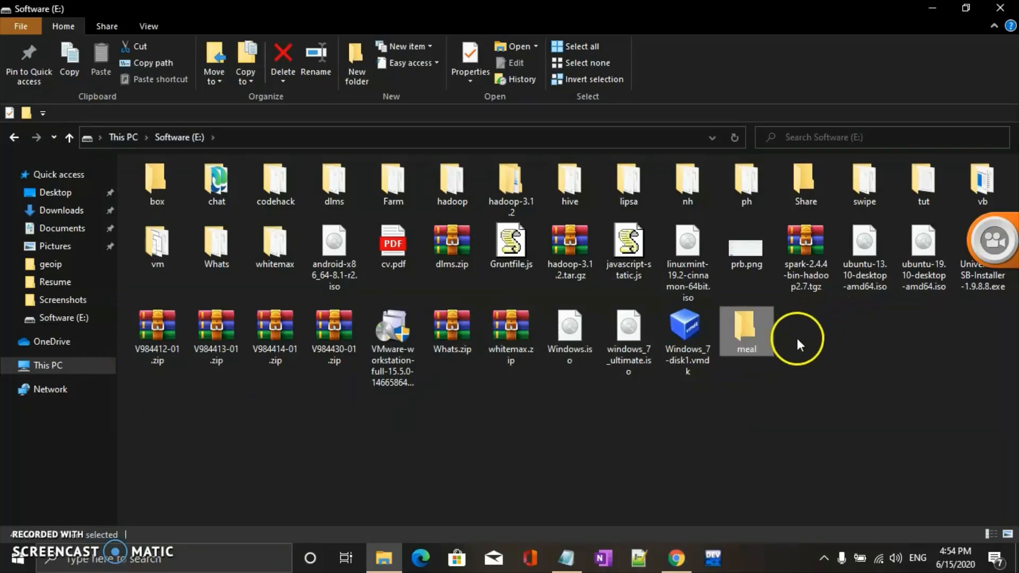
- Open the empty meal folder on drive E and launch a Command Prompt (cmd) in that folder
double_click(764, 333)
left_click(553, 383)
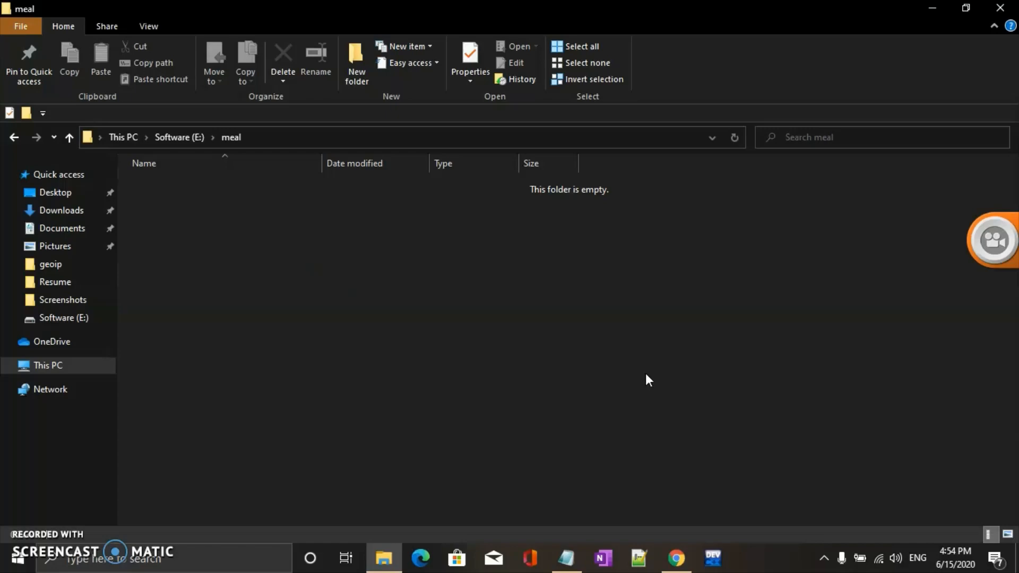
left_click(282, 138)
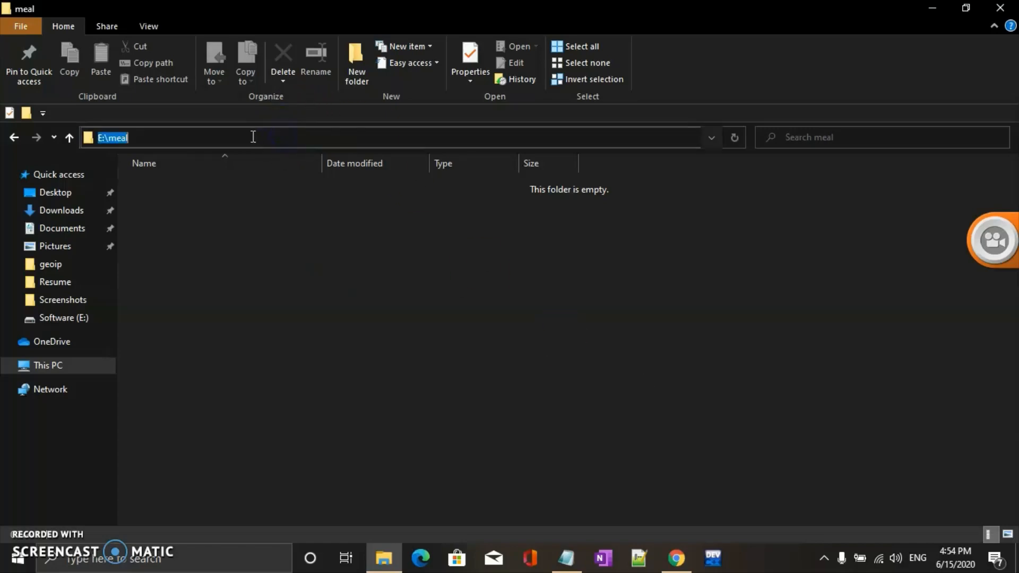
left_click(195, 133)
left_click(256, 216)
left_click(270, 142)
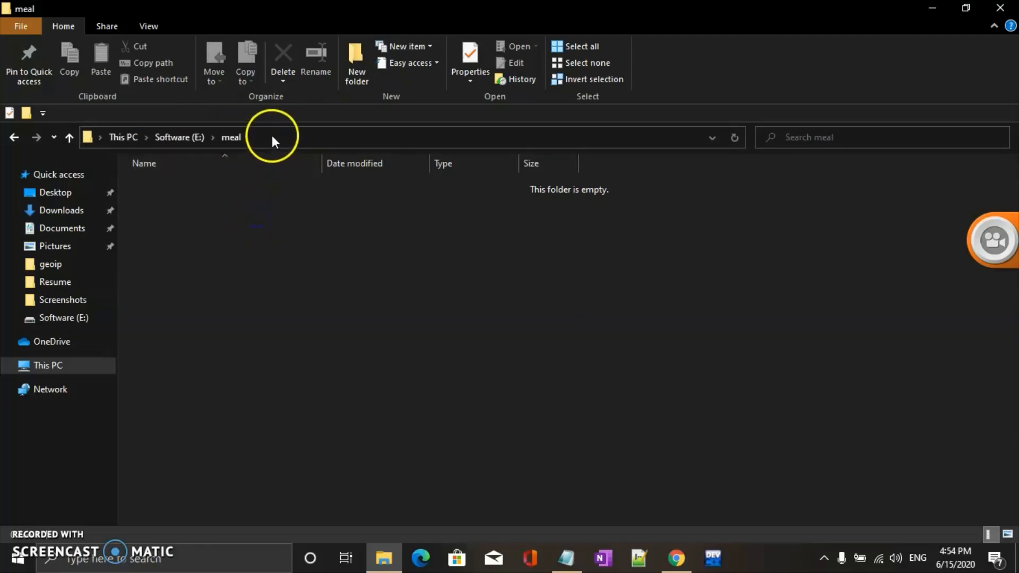
left_click(271, 140)
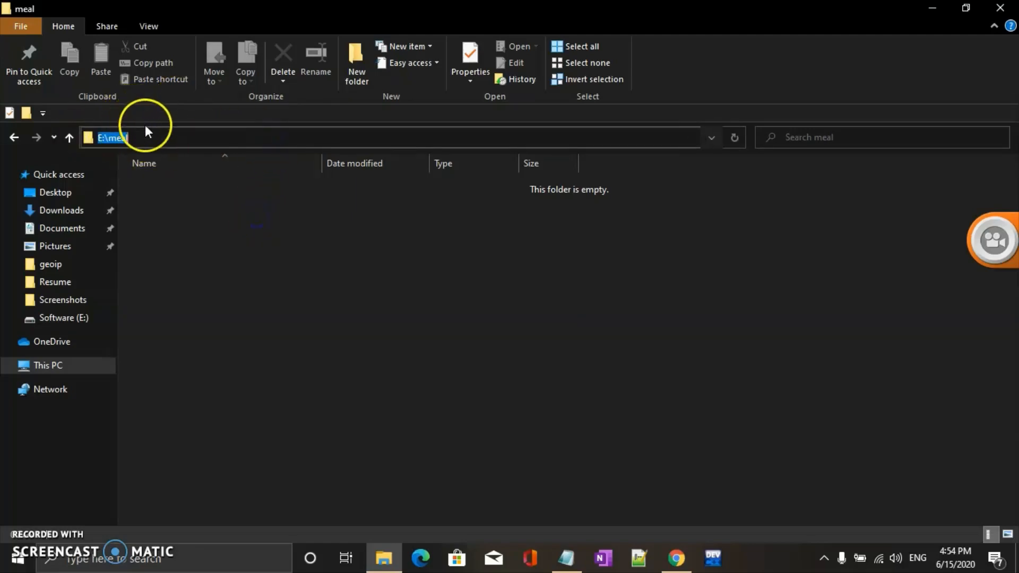
type("cmd")
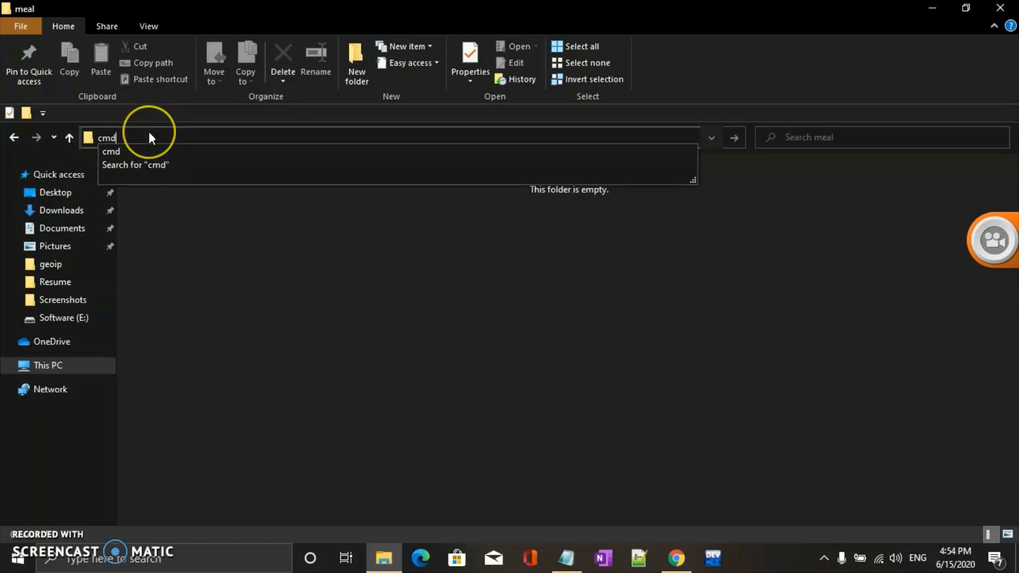
key("Return")
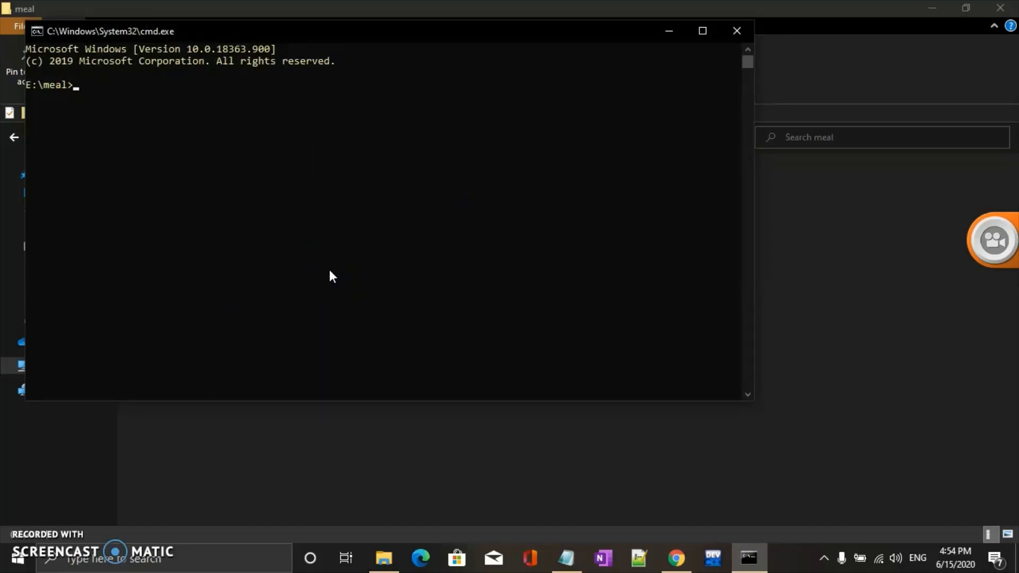
- Check the meal project's cloud resource location in Chrome, then return to the Command Prompt
left_click(677, 558)
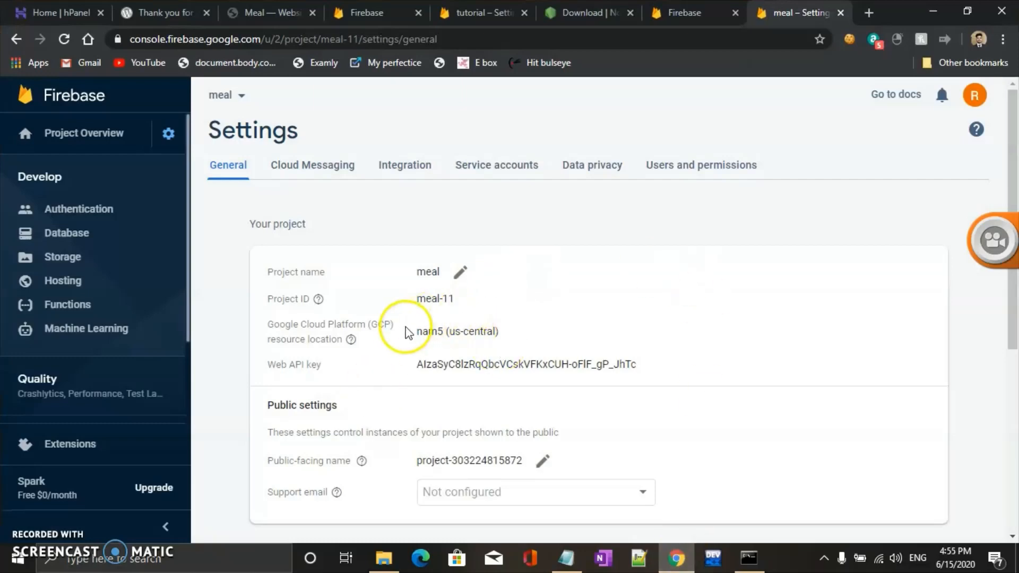
left_click_drag(409, 330, 537, 334)
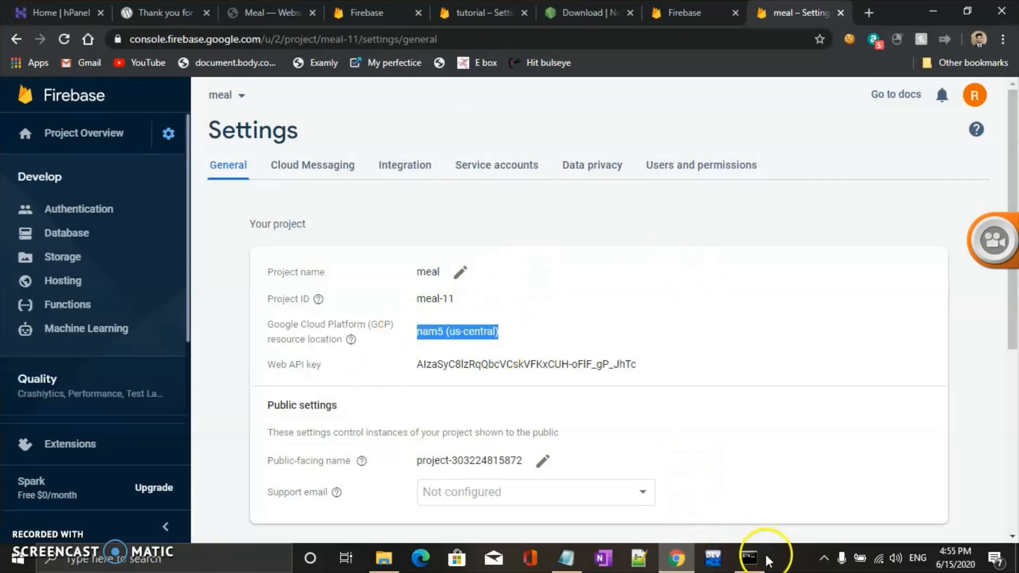
left_click(749, 558)
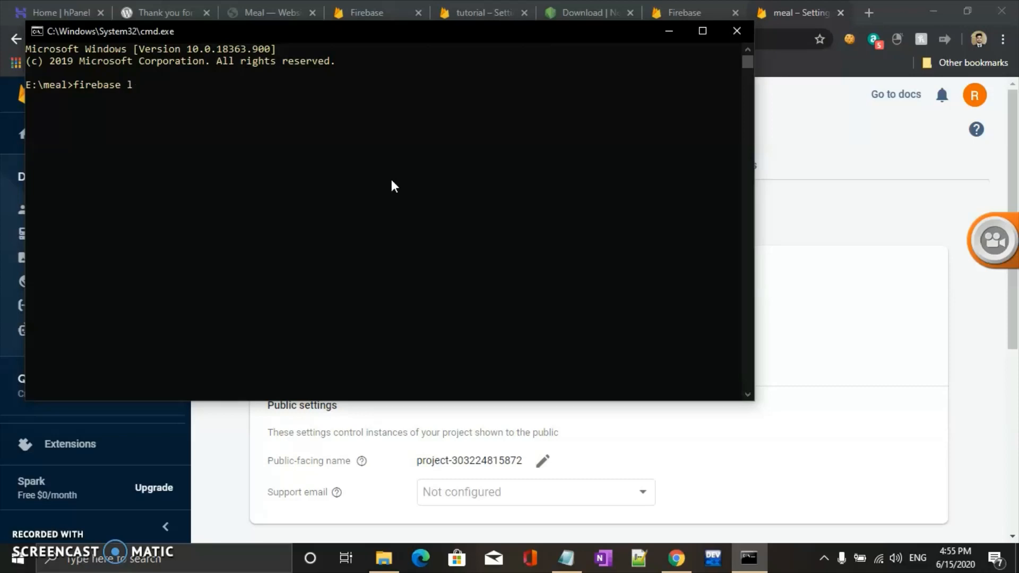
- Run firebase login in E:\meal and allow Firebase to collect CLI usage and error reporting information
key("BackSpace")
type("login")
key("Return")
left_click(360, 224)
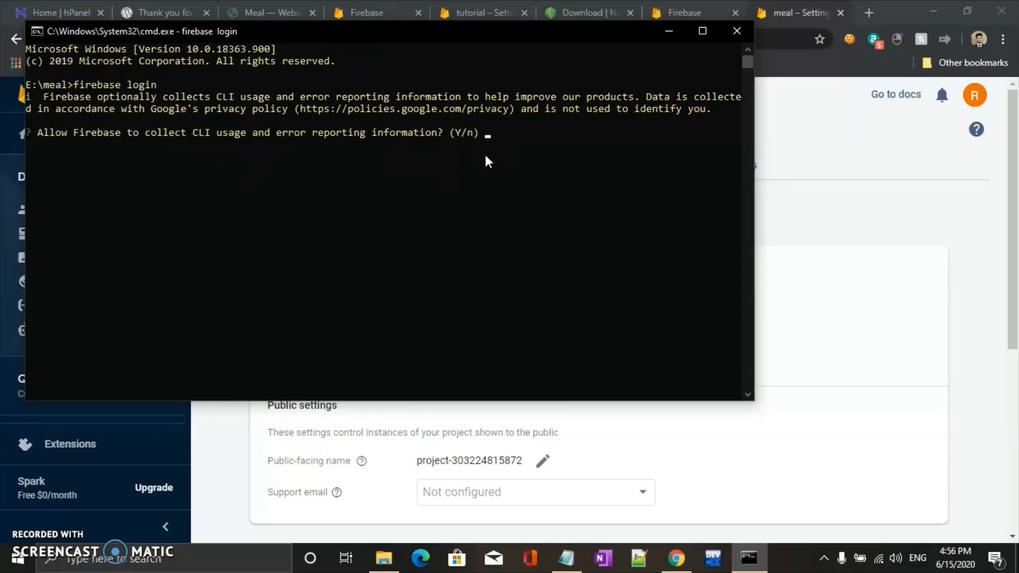
key("Return")
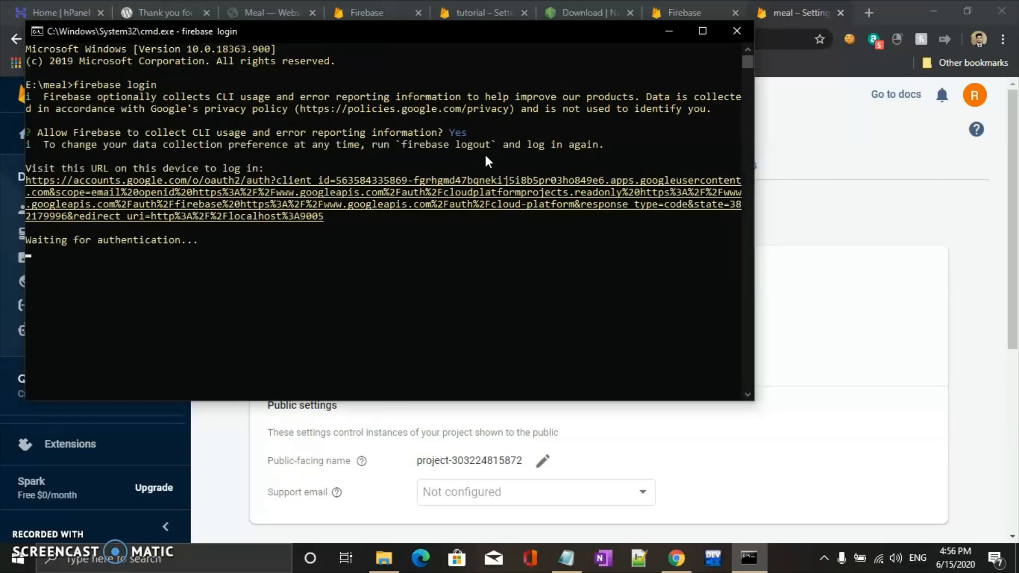
left_click(381, 263)
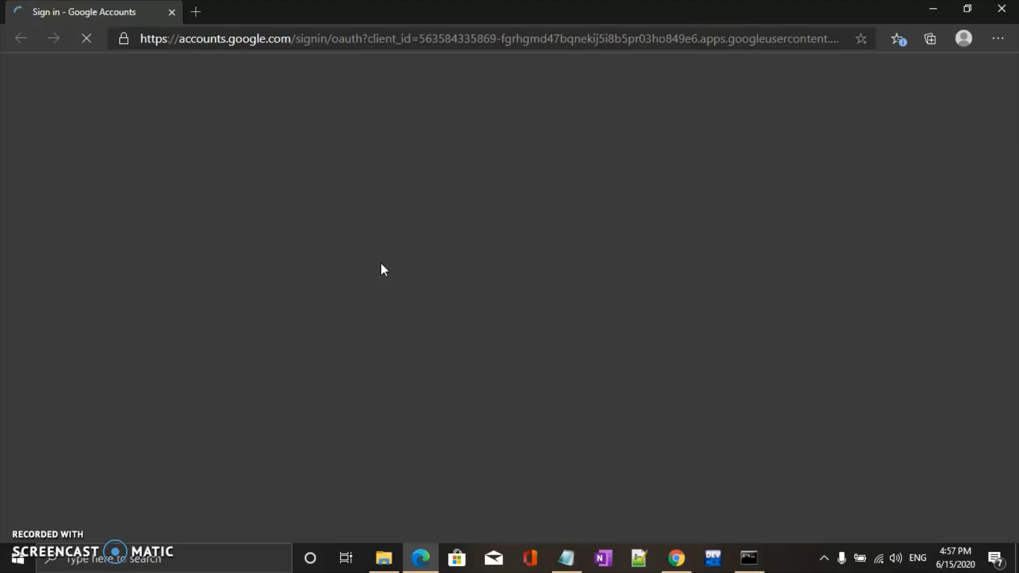
- Choose the Google account that owns the meal project on the Firebase CLI sign-in page in Edge
left_click(677, 557)
left_click(677, 560)
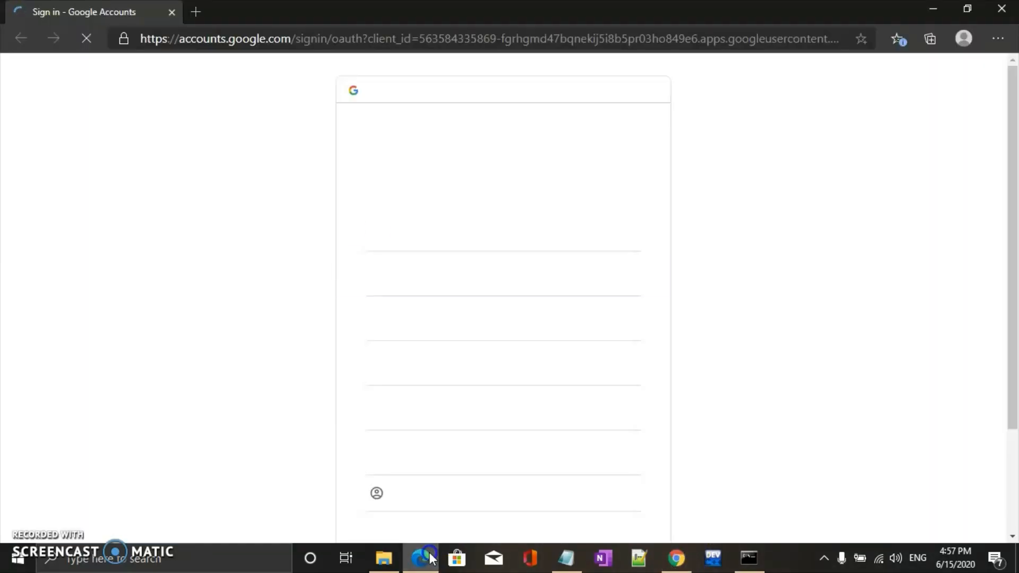
left_click(430, 558)
left_click(429, 558)
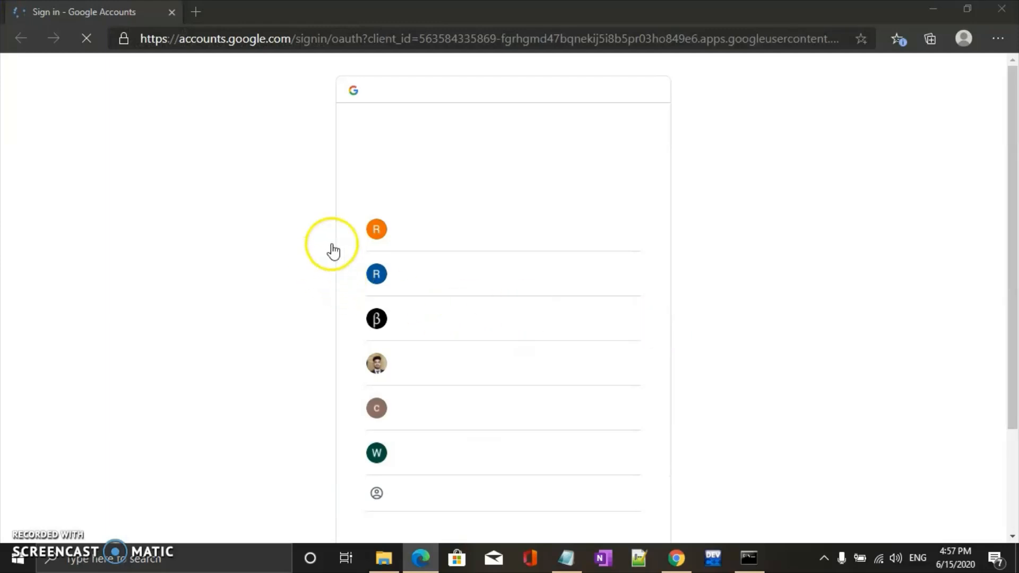
scroll(587, 307, "down", 3)
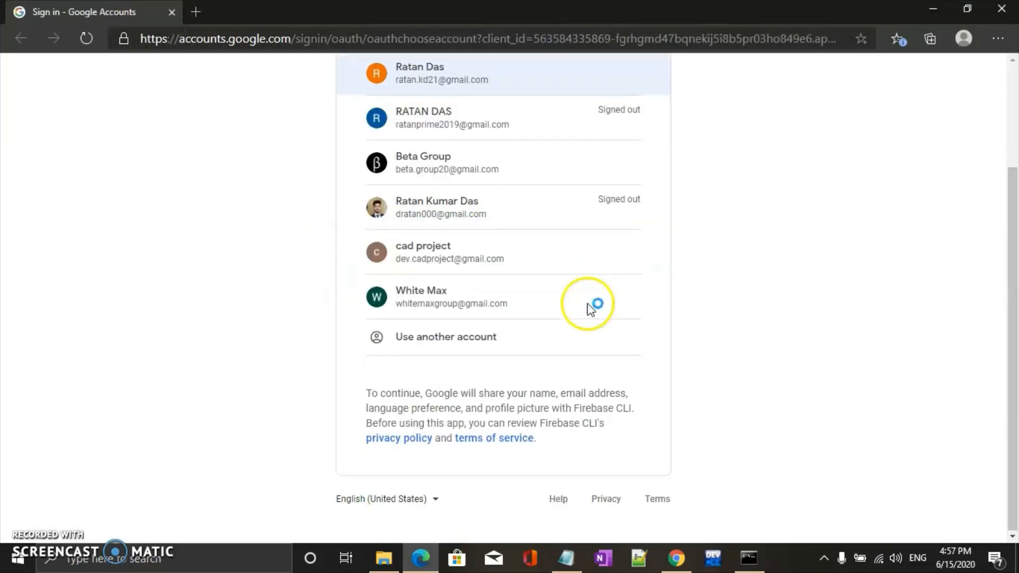
scroll(587, 302, "up", 3)
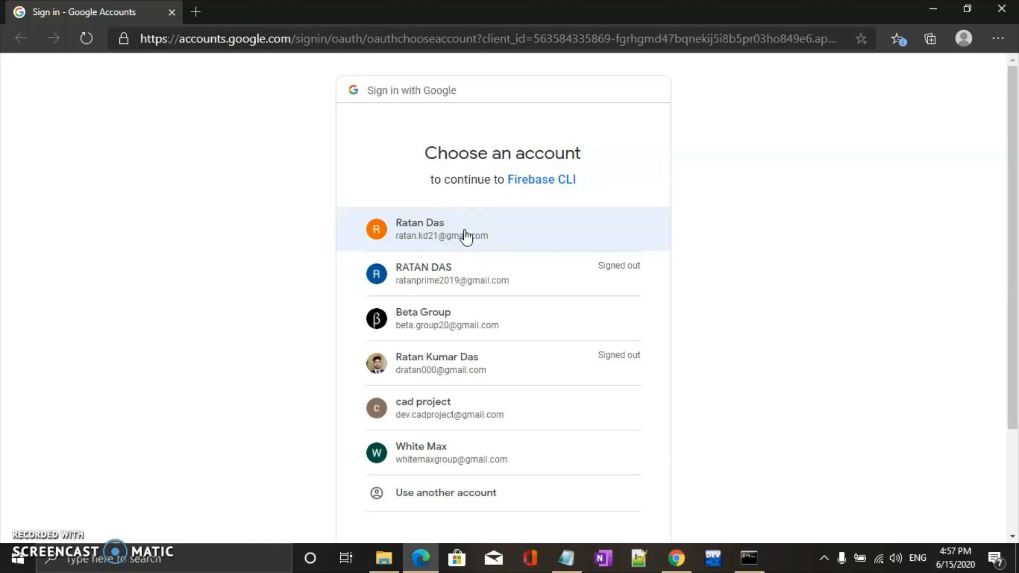
left_click(446, 236)
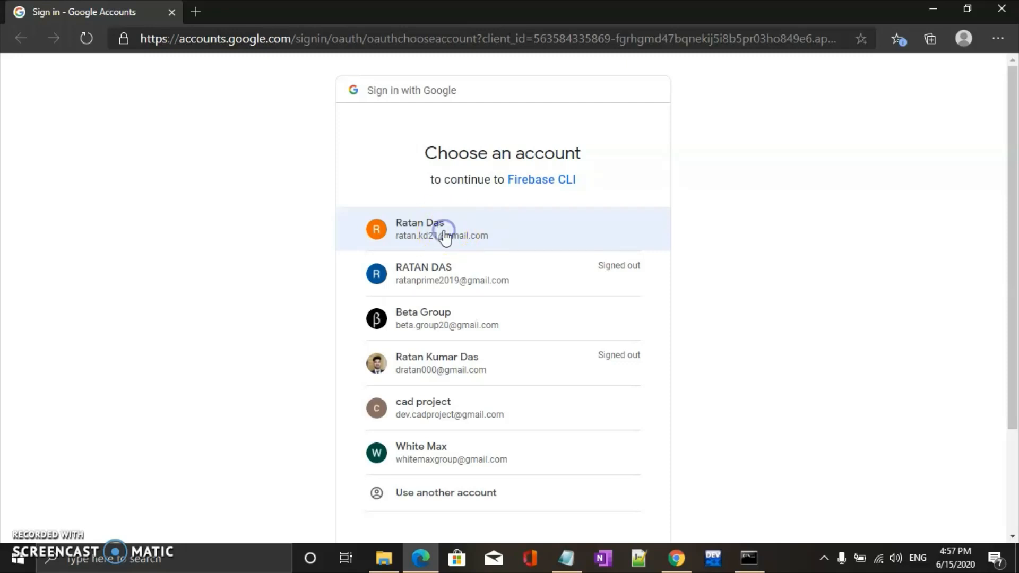
left_click(765, 179)
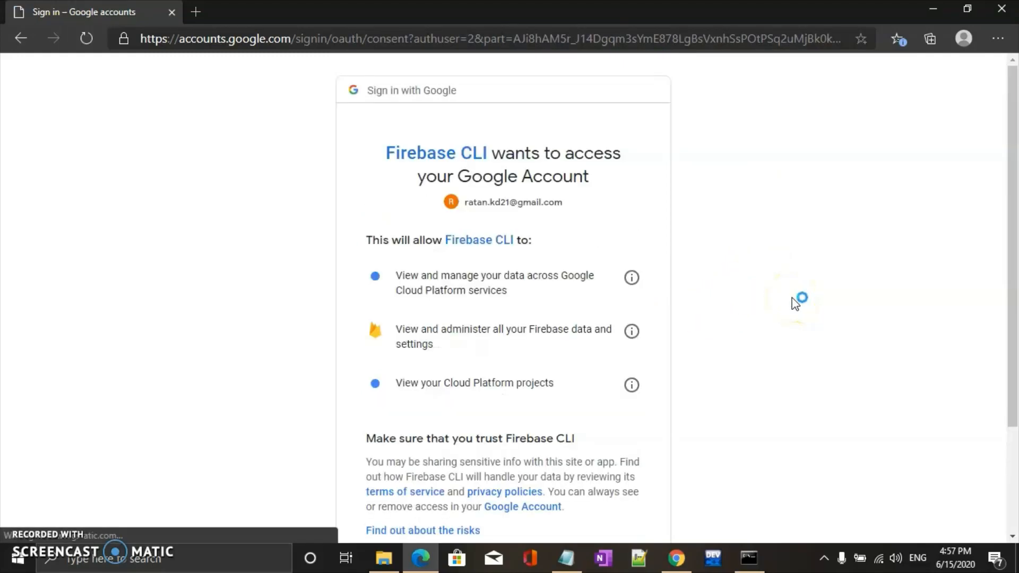
- Review the permissions requested by Firebase CLI and allow it to access the Google account
scroll(612, 384, "down", 3)
scroll(596, 445, "up", 3)
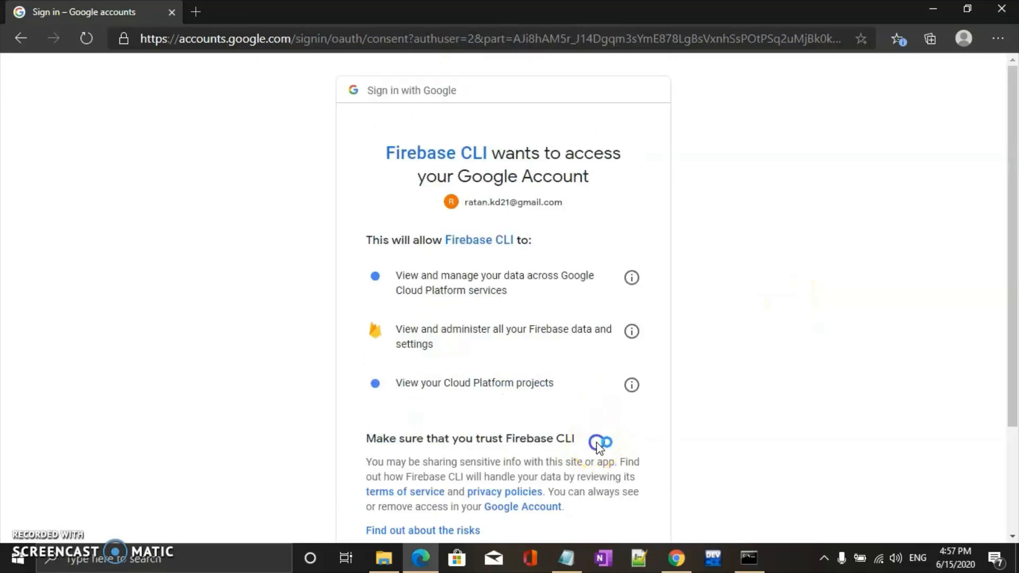
scroll(597, 445, "down", 3)
left_click(606, 434)
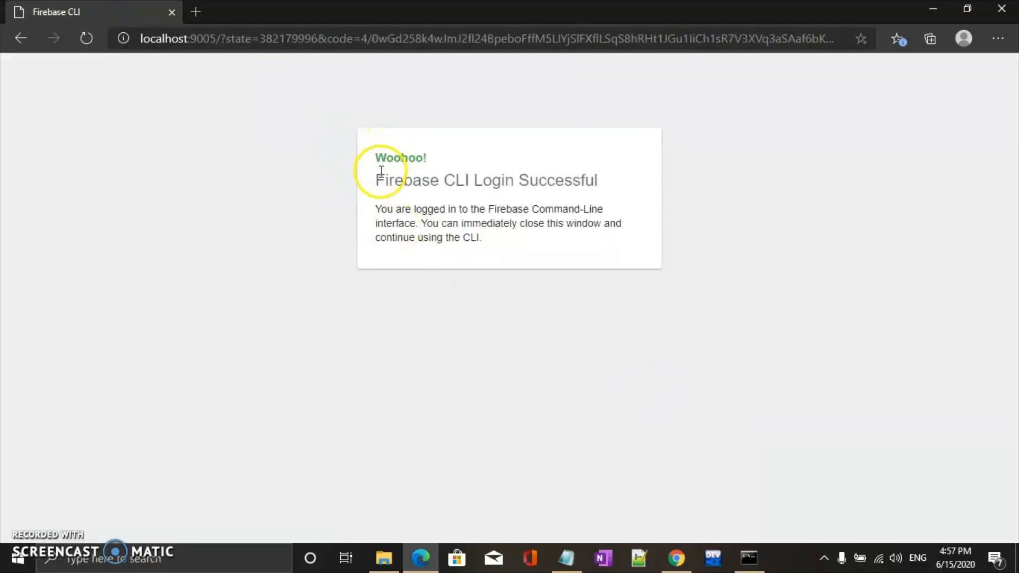
left_click_drag(641, 142, 648, 168)
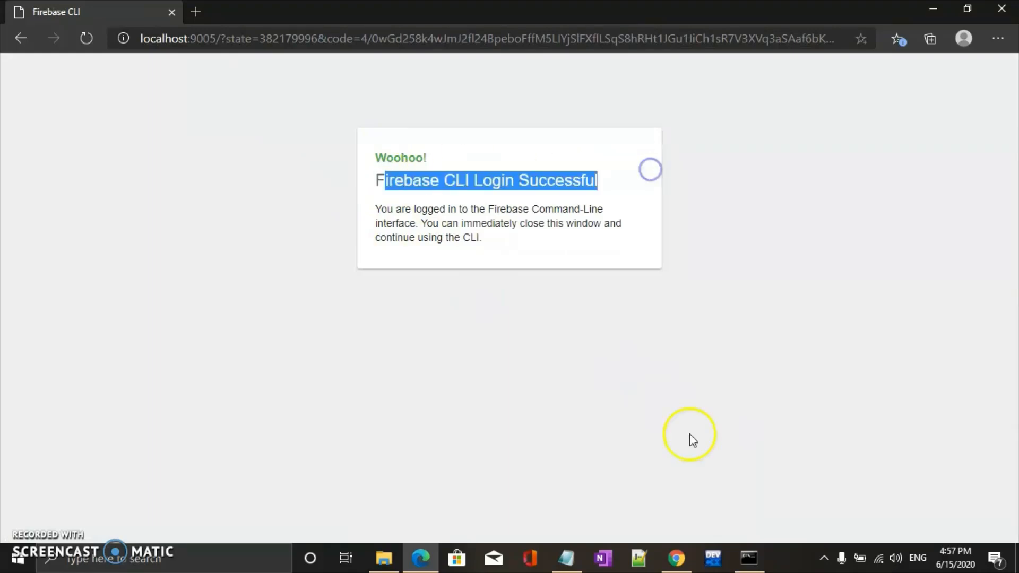
- Return to the Command Prompt, run firebase init in E:\meal, and answer y to proceed
left_click(746, 562)
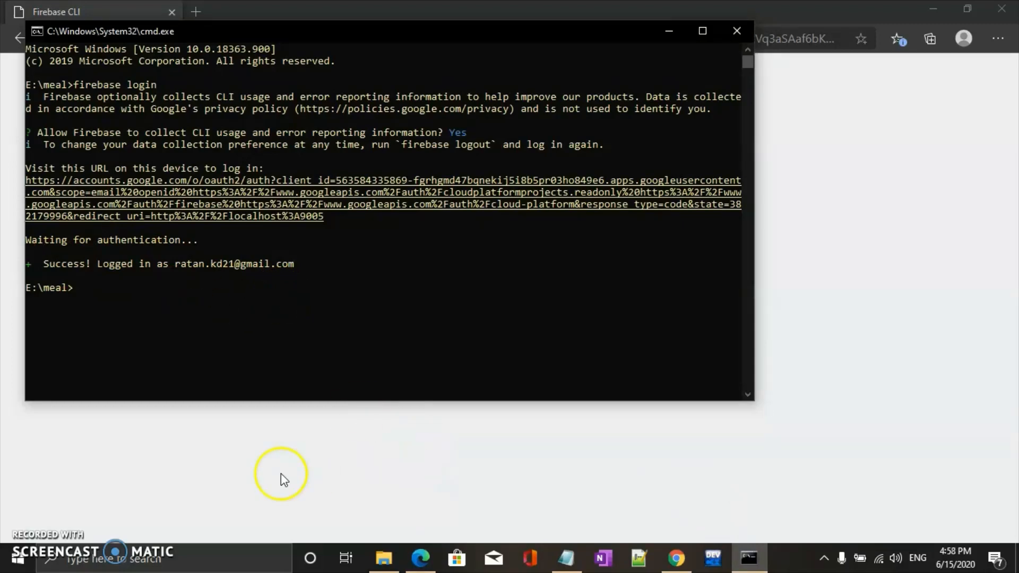
left_click(398, 567)
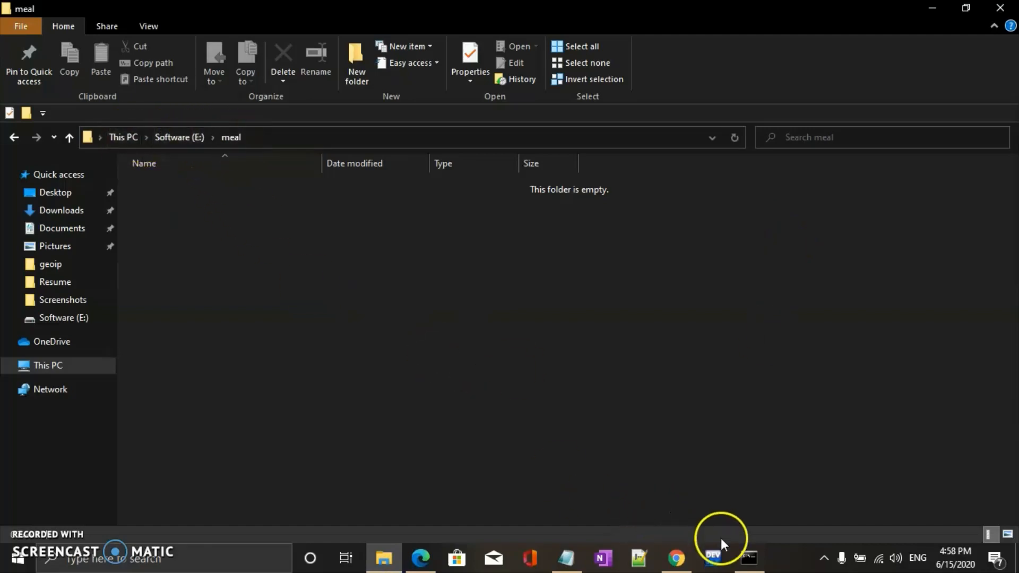
left_click(748, 558)
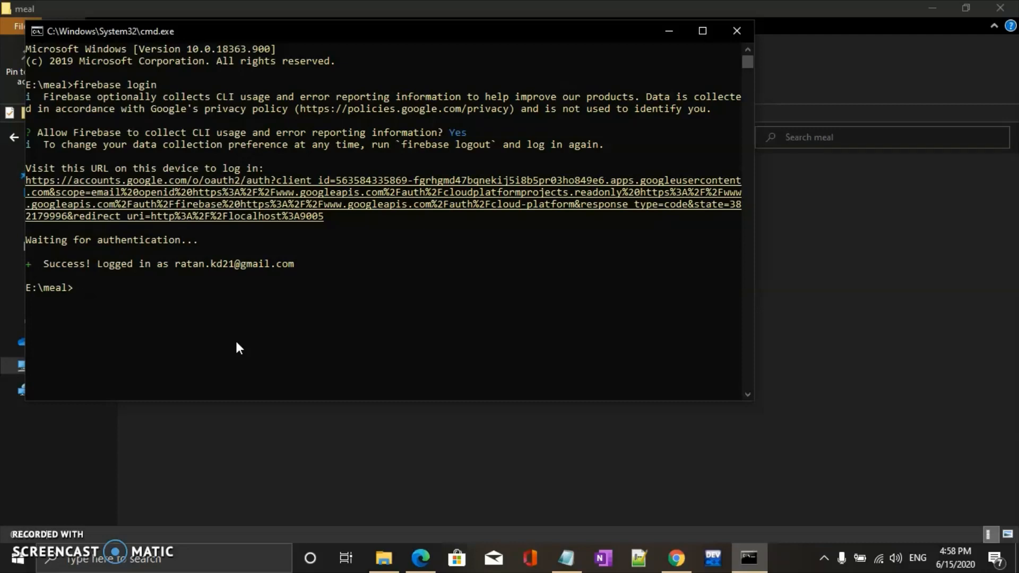
type("firebase init")
key("Return")
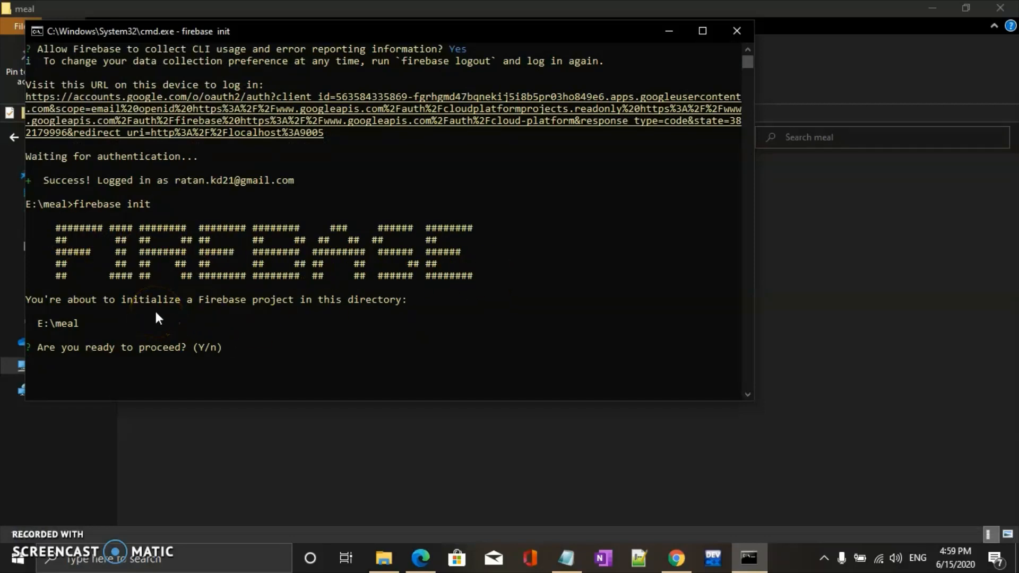
left_click_drag(79, 321, 33, 323)
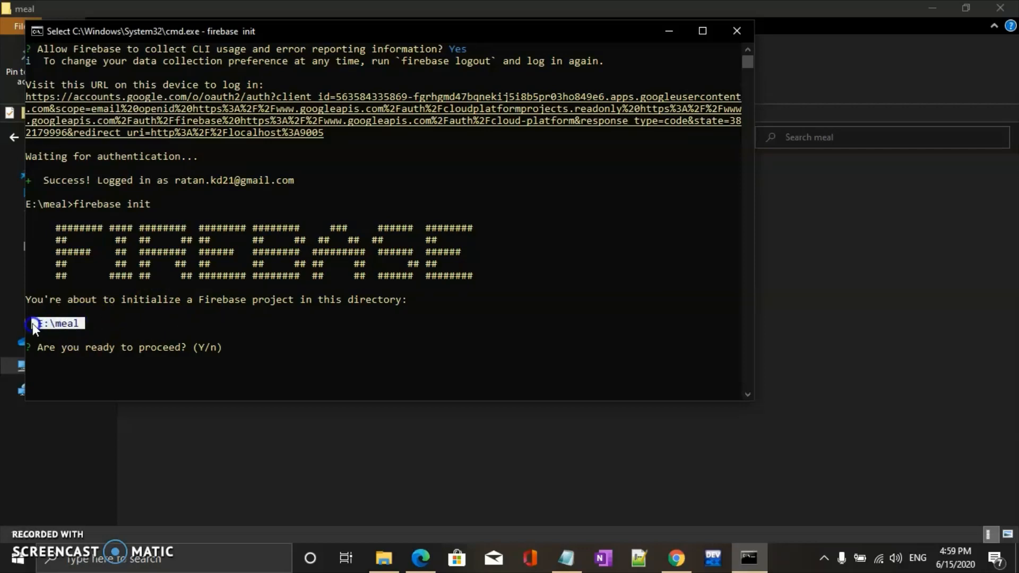
left_click(244, 348)
type("y")
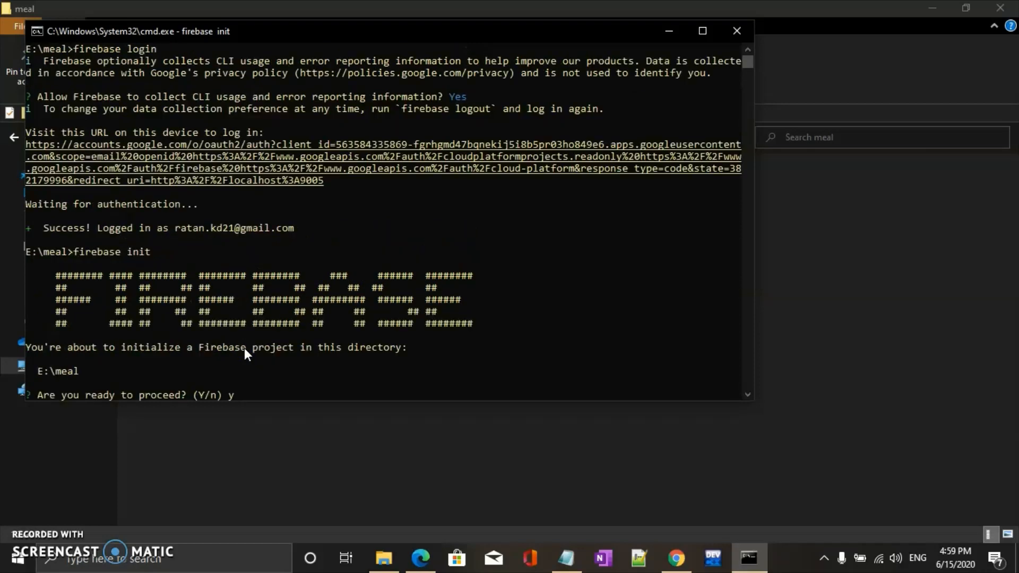
key("Return")
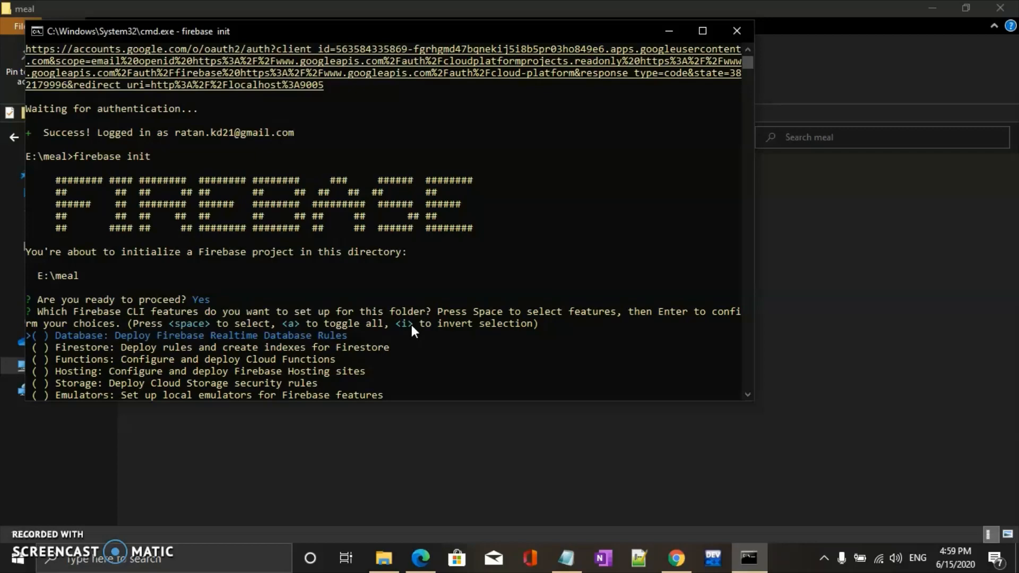
- Select the Database, Hosting, Storage and Emulators features for the folder and accept the selection
key("space")
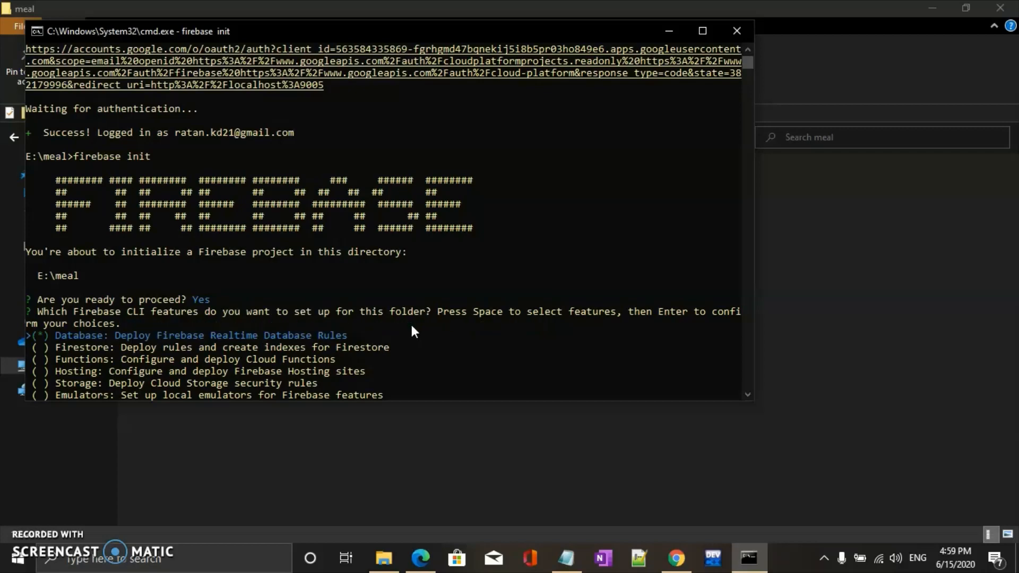
key("Down")
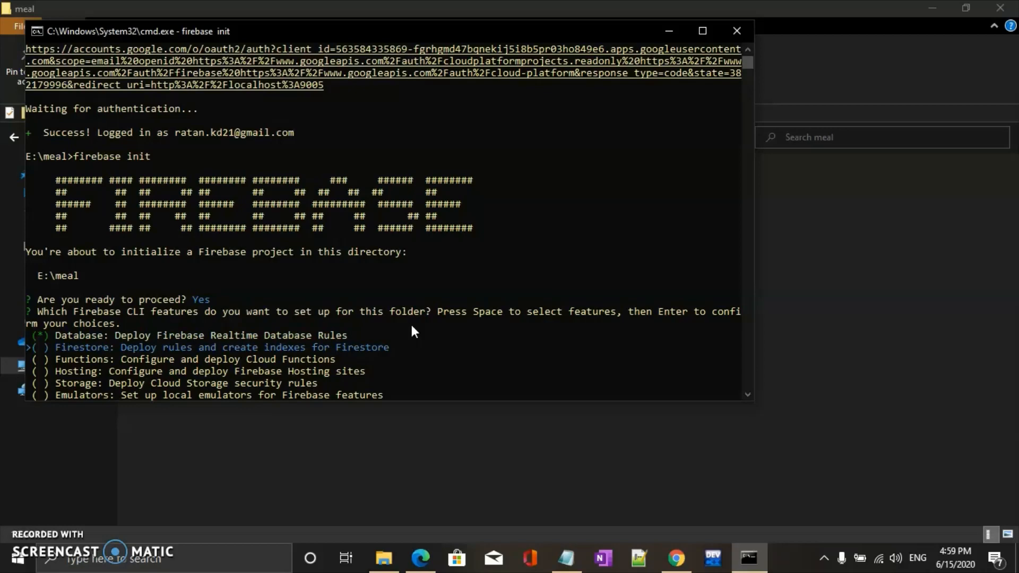
key("Down")
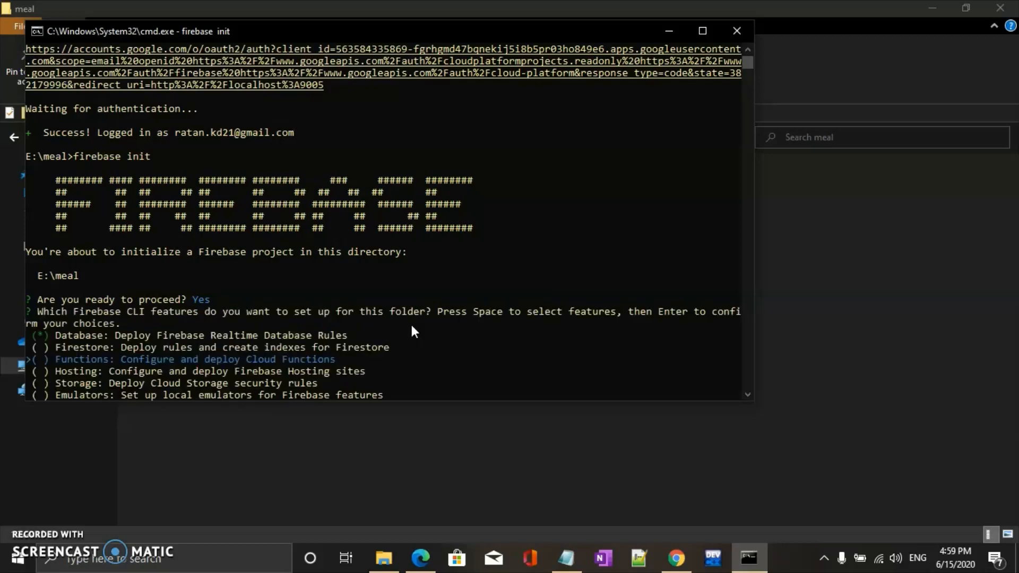
key("Down")
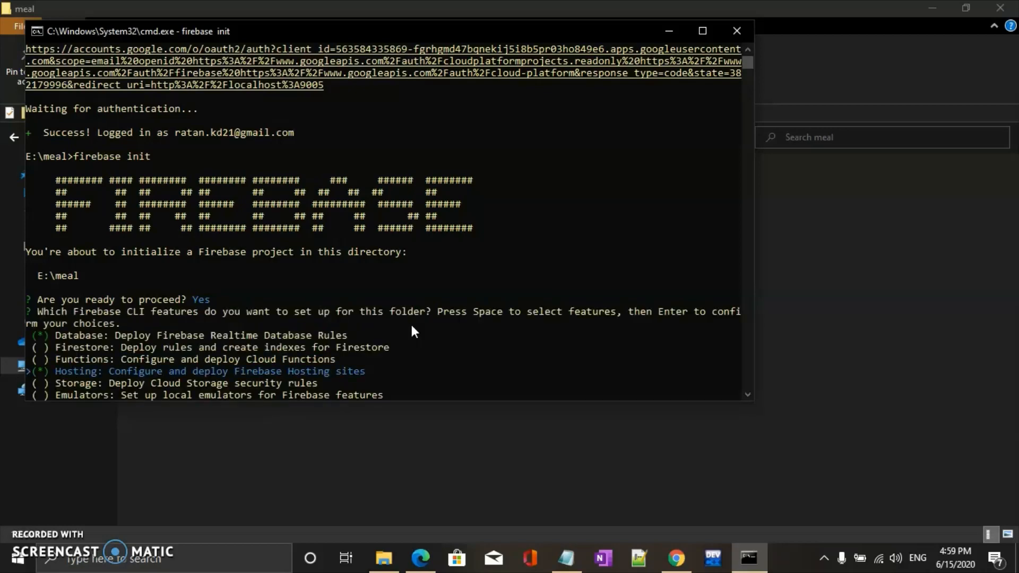
key("Down")
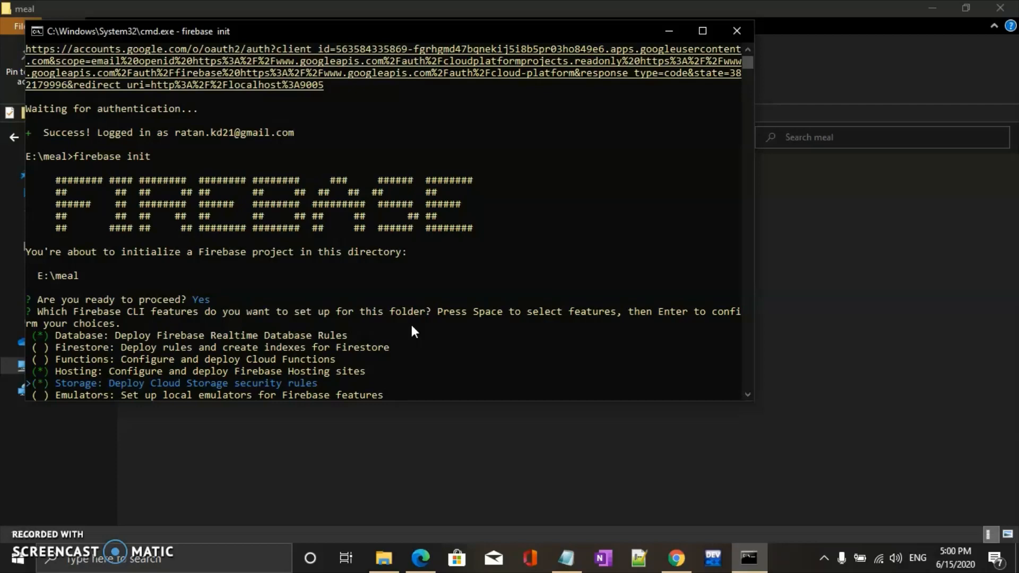
key("Down")
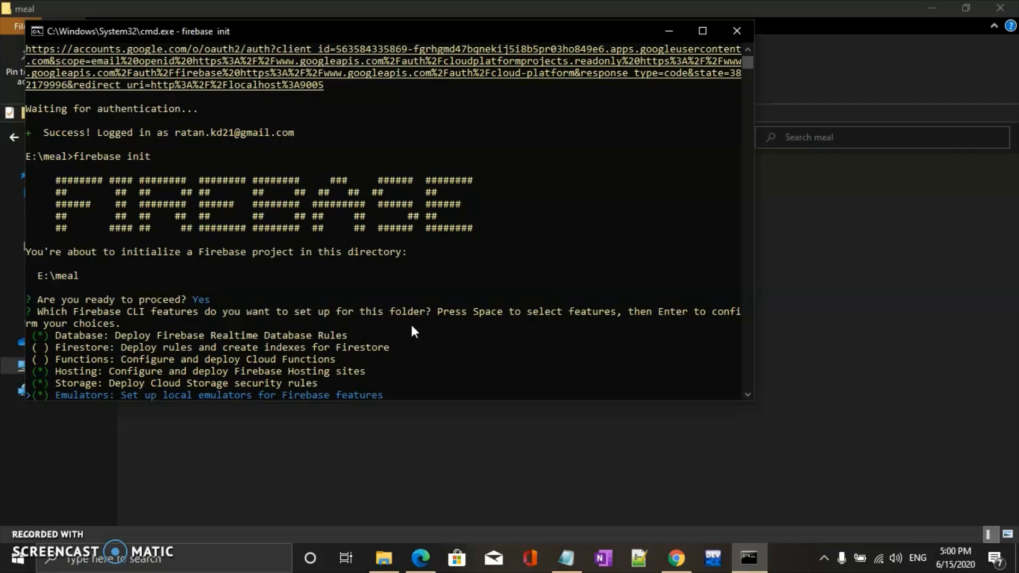
key("Return")
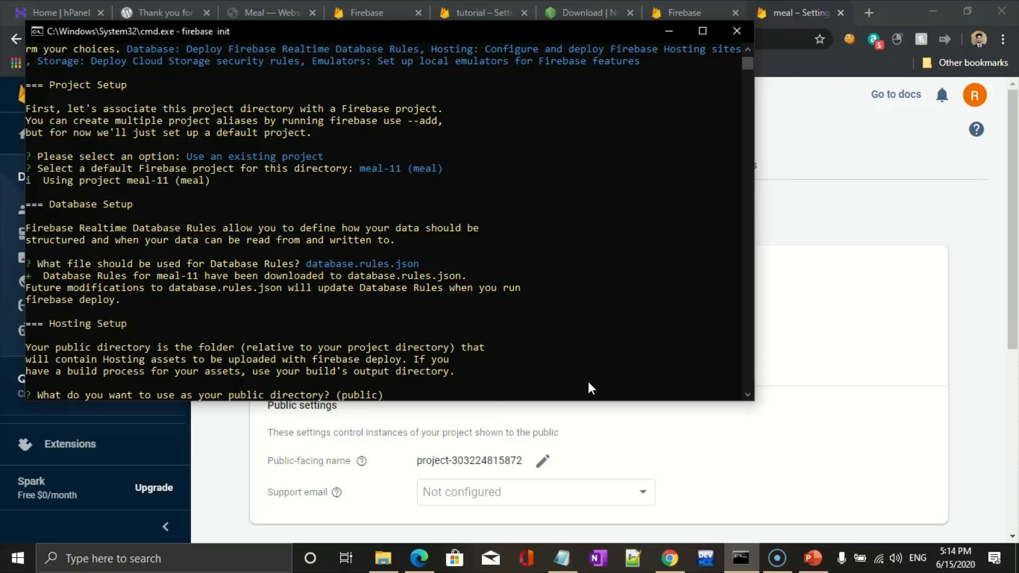
- Accept public as the Hosting public directory and answer n to configuring it as a single-page app
mouse_move(533, 2)
key("Return")
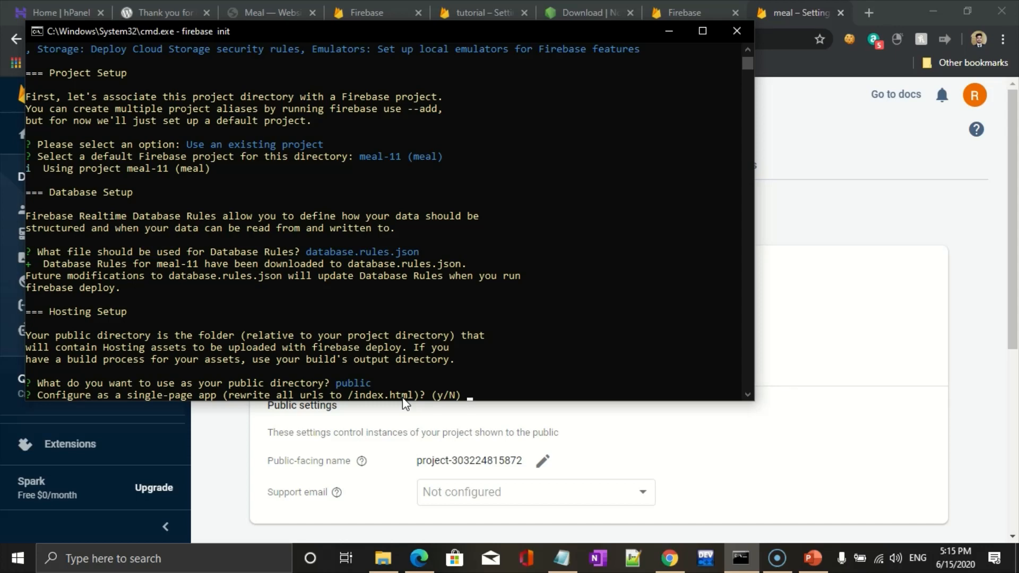
type("n")
key("Return")
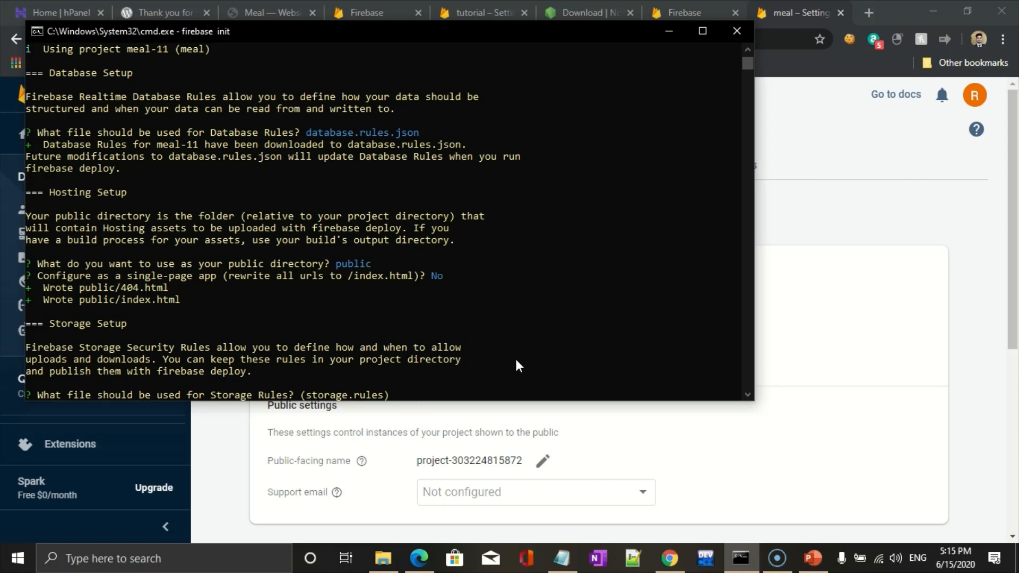
- Keep storage.rules as the Storage rules file and choose the Database and Hosting emulators for setup
key("Return")
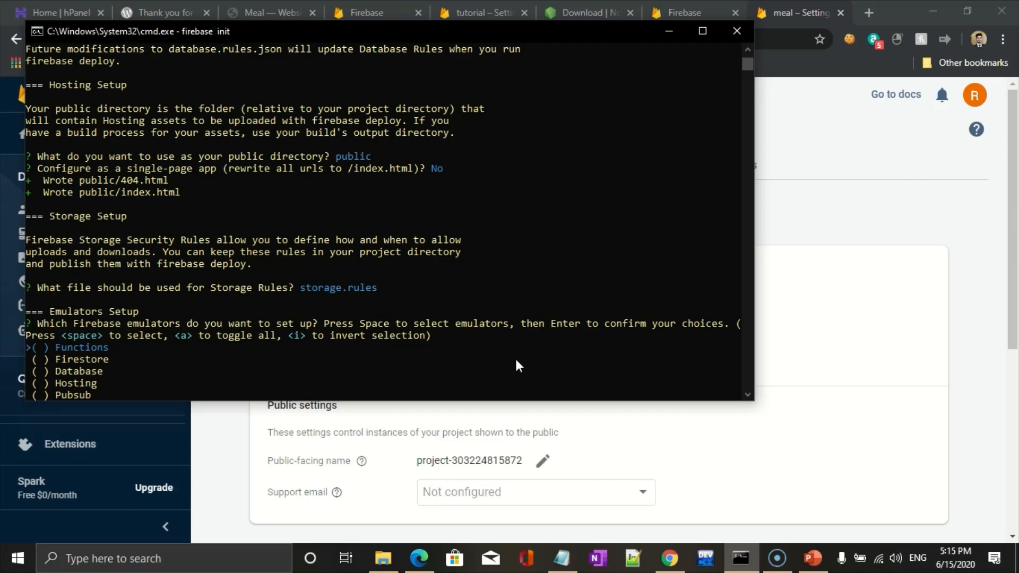
key("Down")
key("Down")
key("space")
key("Down")
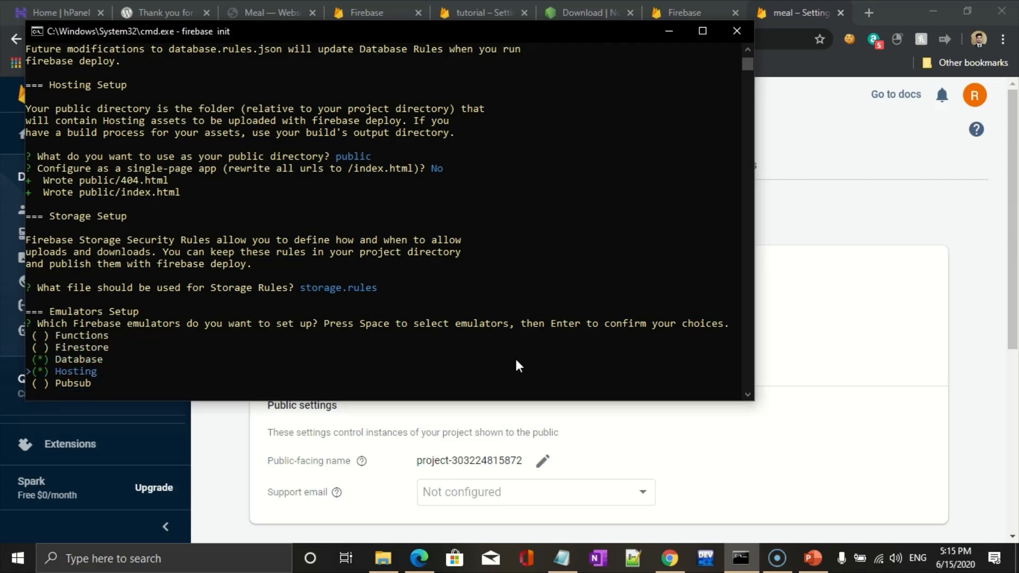
key("Return")
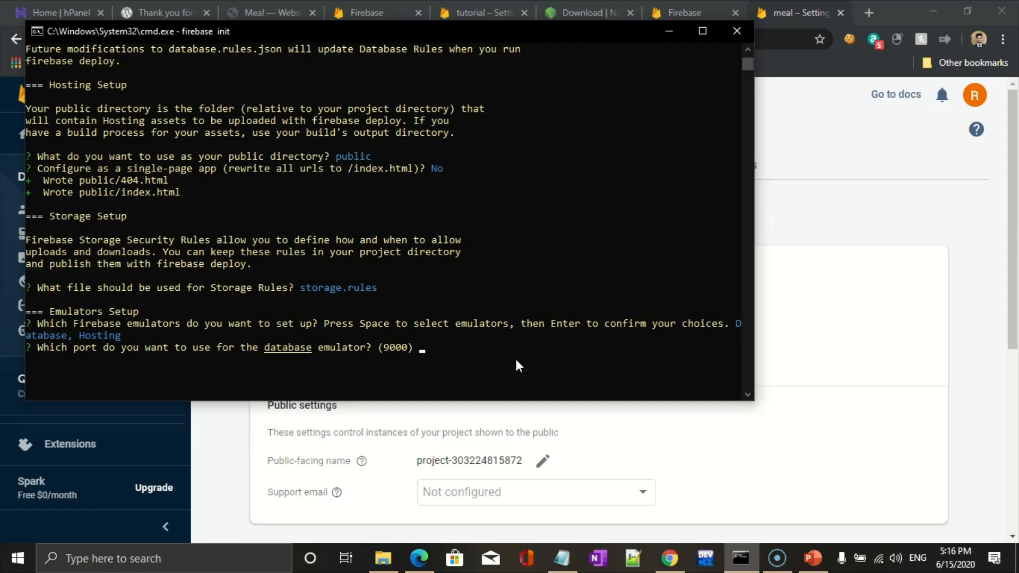
- Accept port 9000 for the database emulator and 5000 for the hosting emulator, and answer y to downloading the emulators
key("Return")
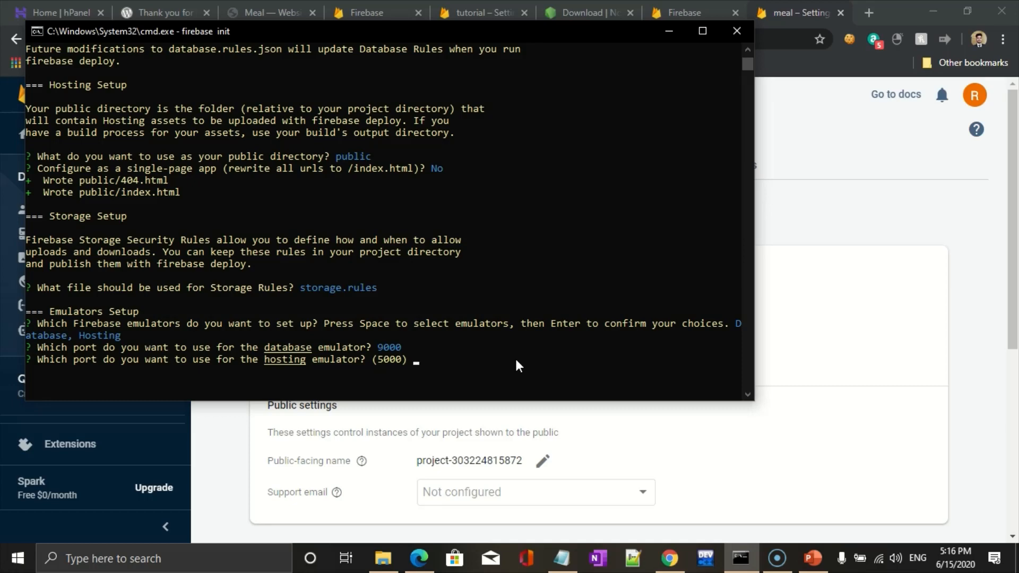
key("Return")
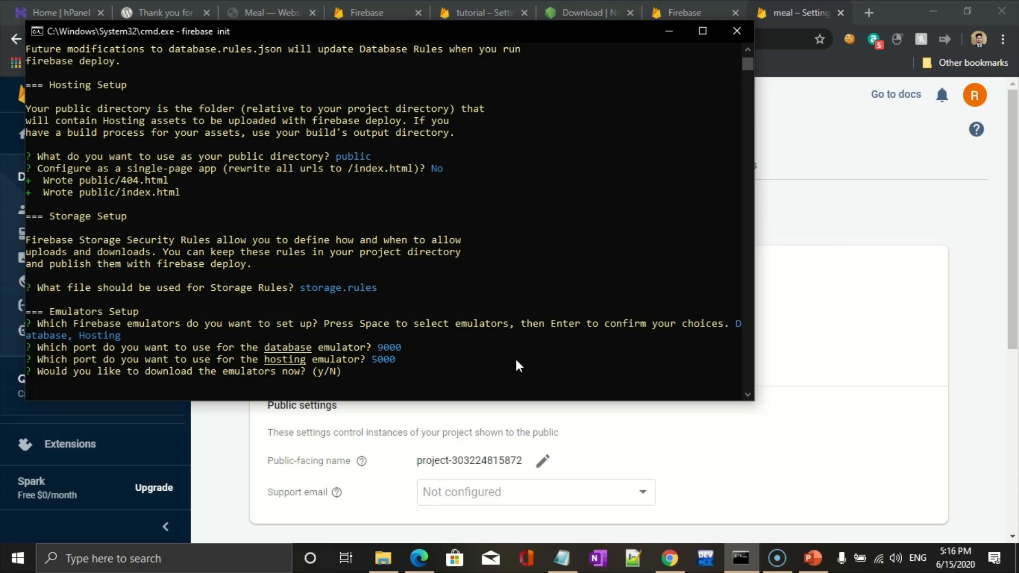
type("y")
key("Return")
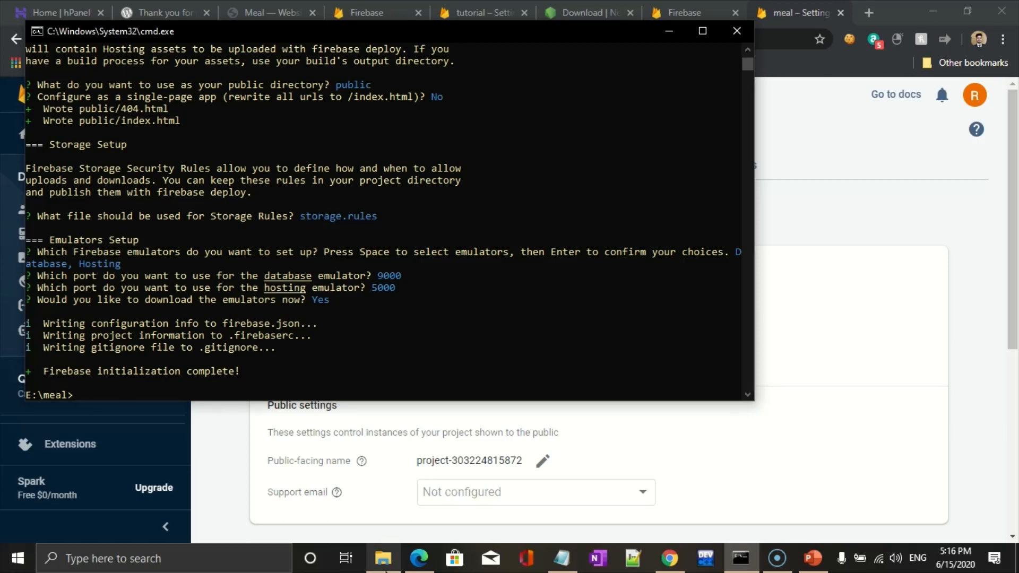
- Switch to File Explorer and open the public folder inside E:\meal to check the generated files
left_click(383, 559)
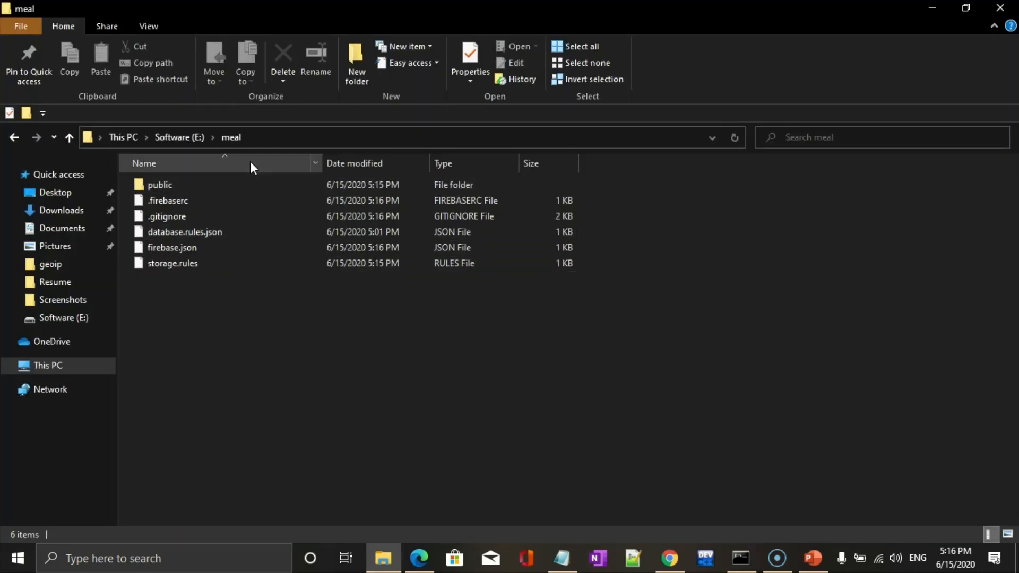
double_click(196, 184)
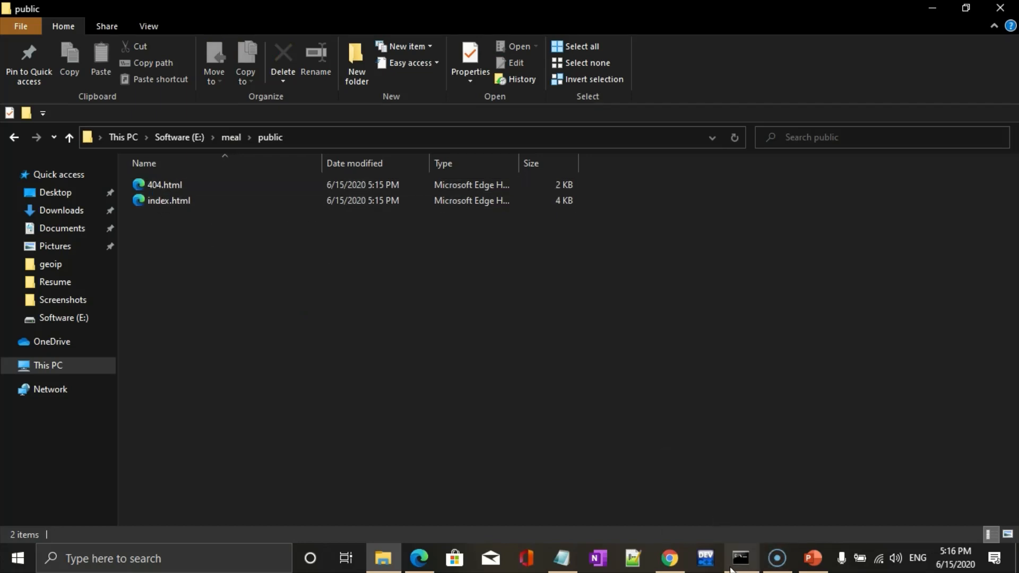
- Return to the Command Prompt and start the local server from E:\meal with firebase serve
mouse_move(754, 565)
left_click(671, 425)
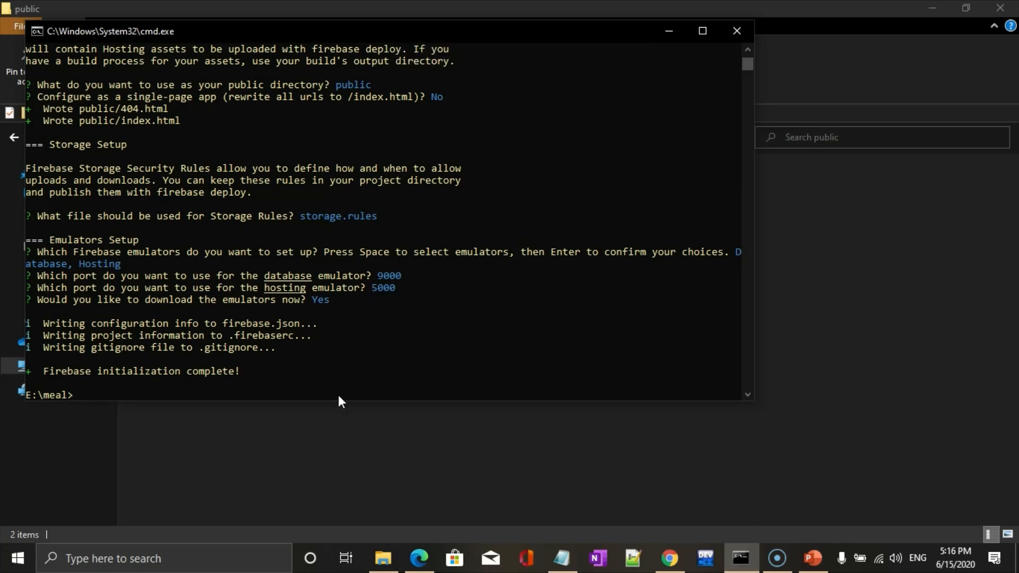
type("firebase serve")
key("Return")
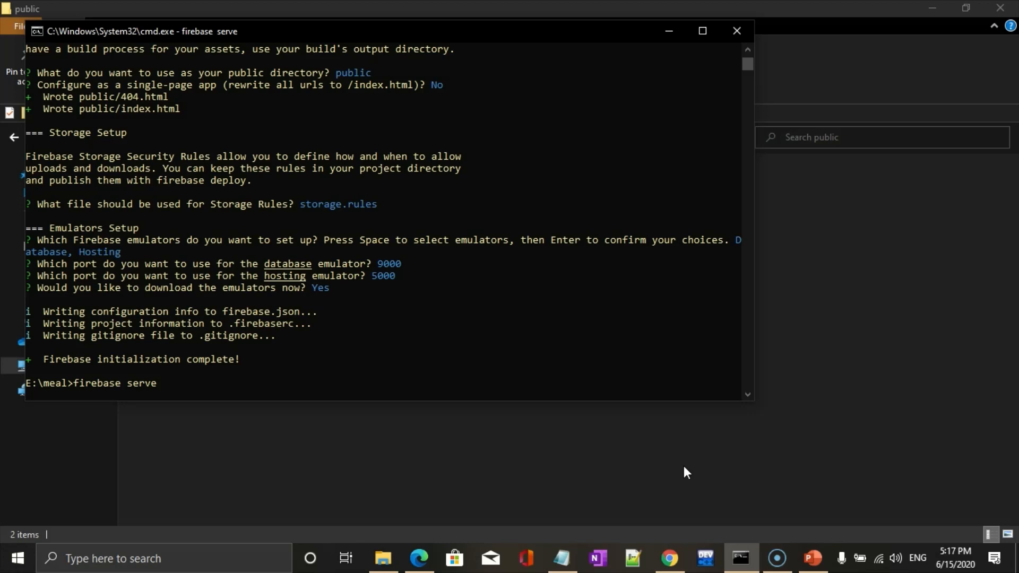
mouse_move(636, 1)
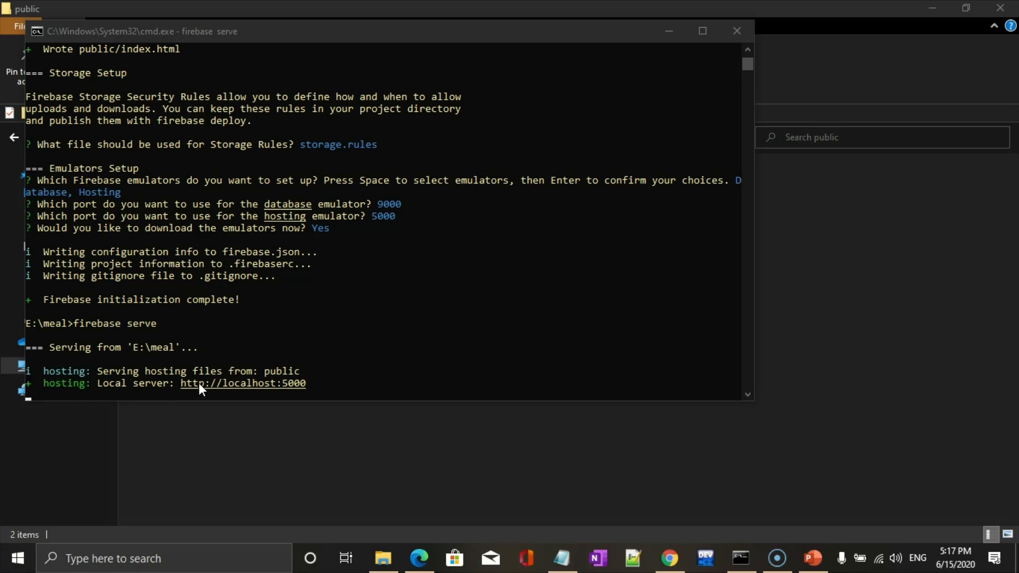
- Switch to Chrome and load localhost:5000 in a new tab
left_click(678, 560)
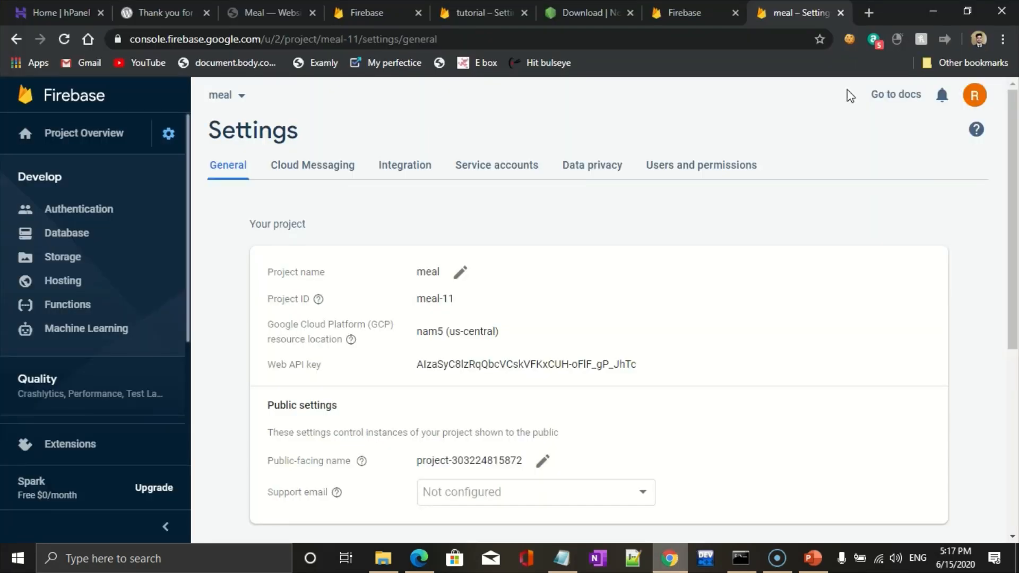
left_click(869, 13)
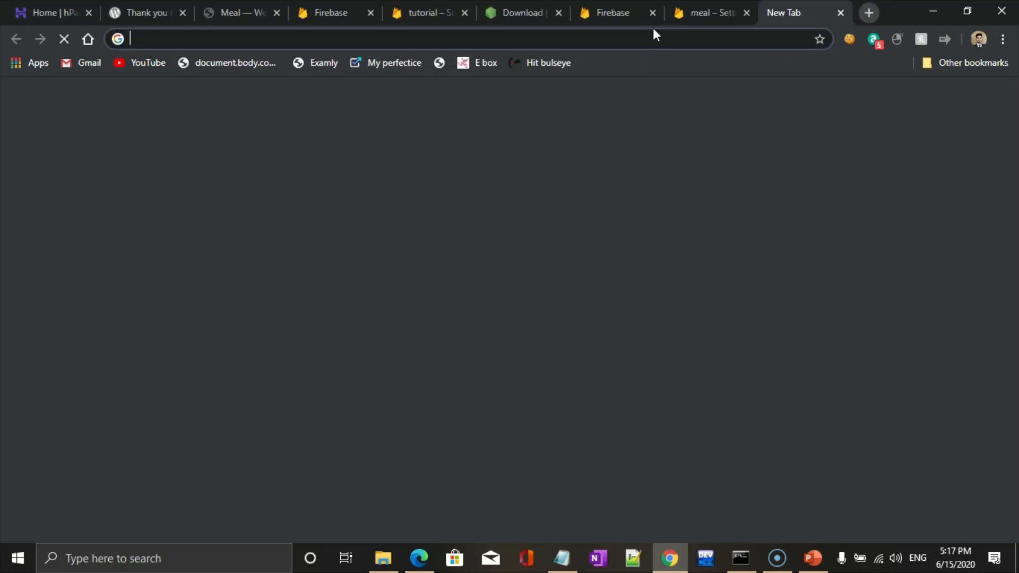
key("ctrl+t")
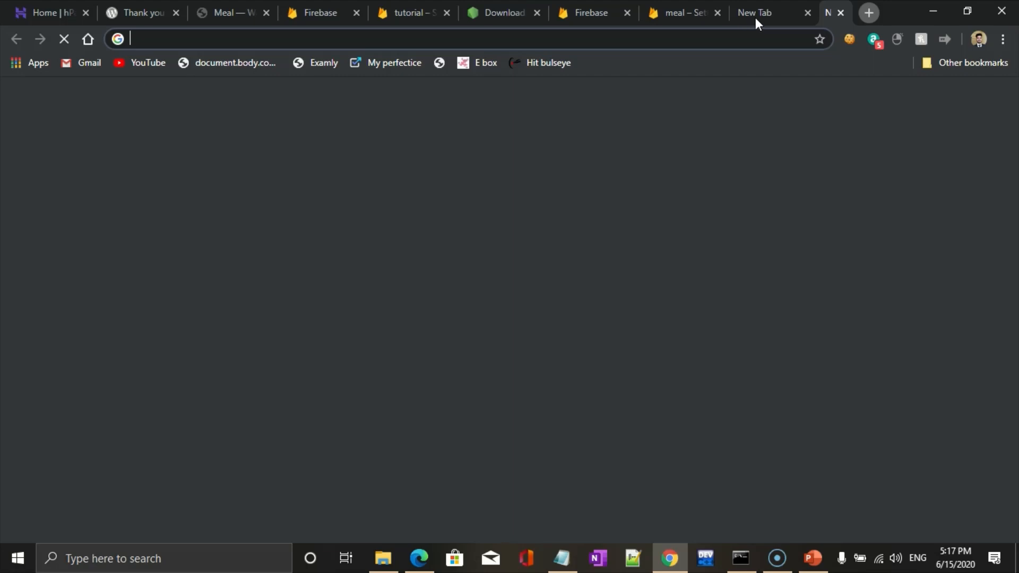
type("localhost")
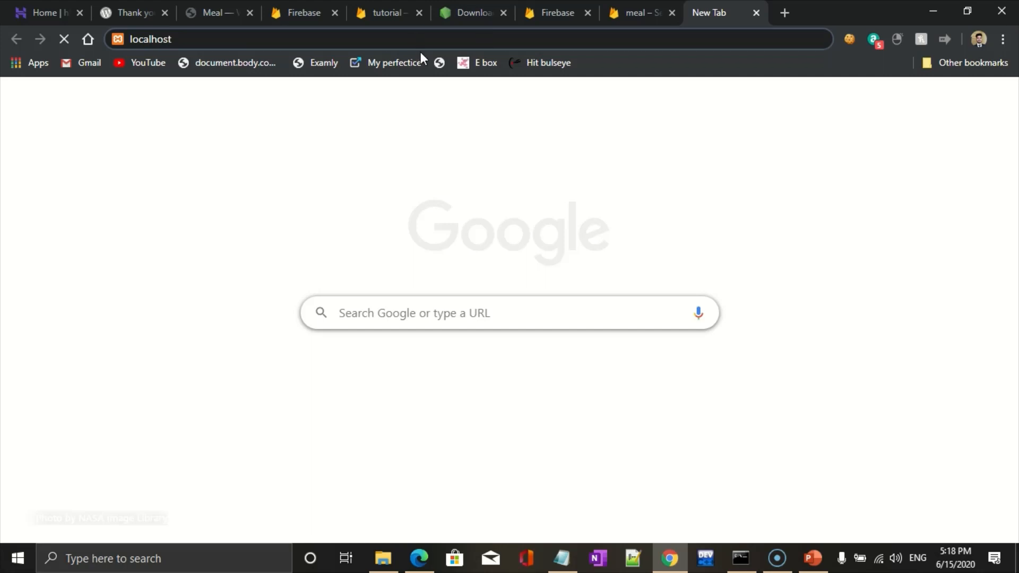
type(":")
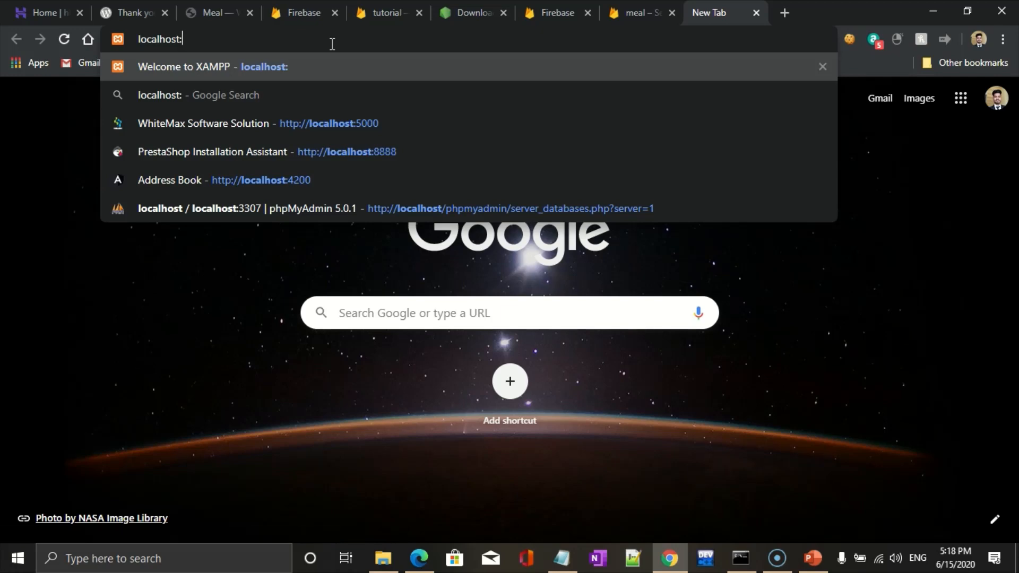
type("5000")
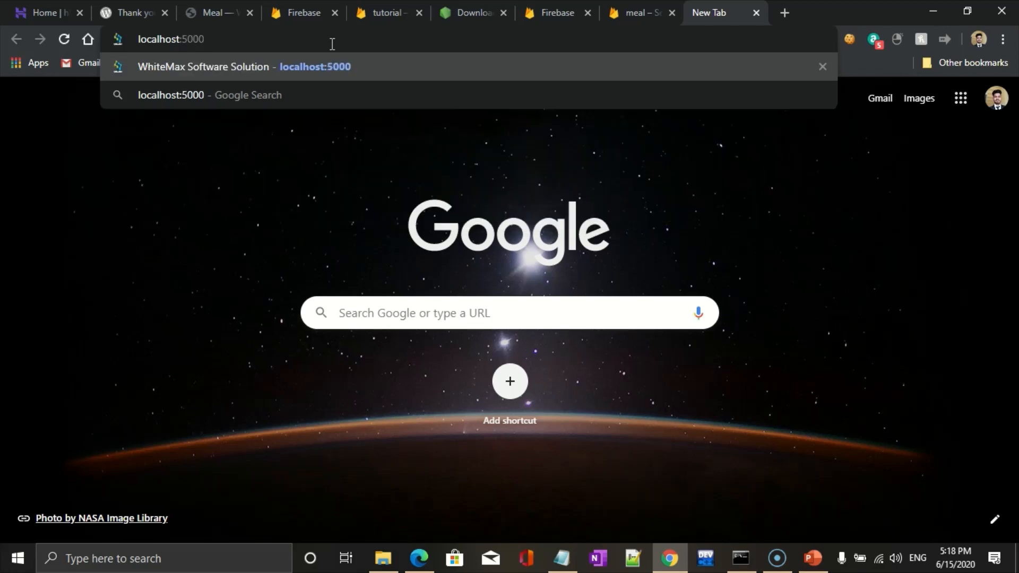
key("Return")
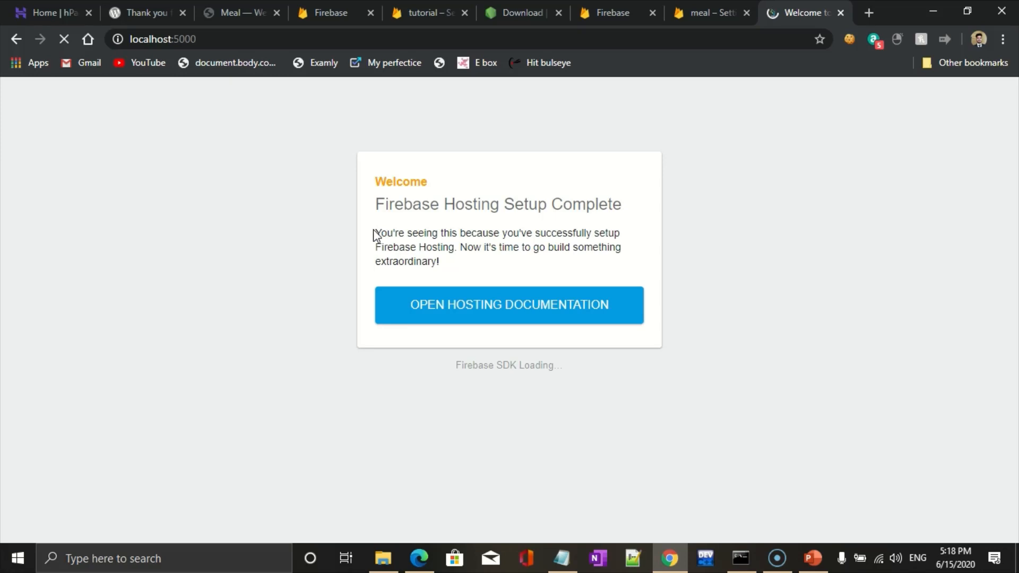
- Examine the default Firebase Hosting page's welcome text and the line listing the loaded SDK features
left_click_drag(374, 236, 629, 264)
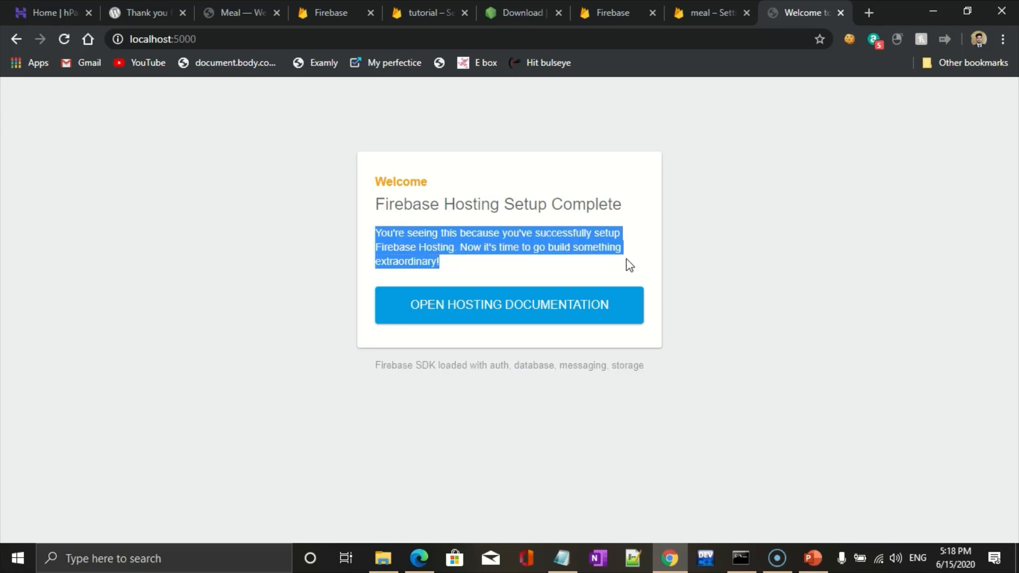
key("Num_Lock")
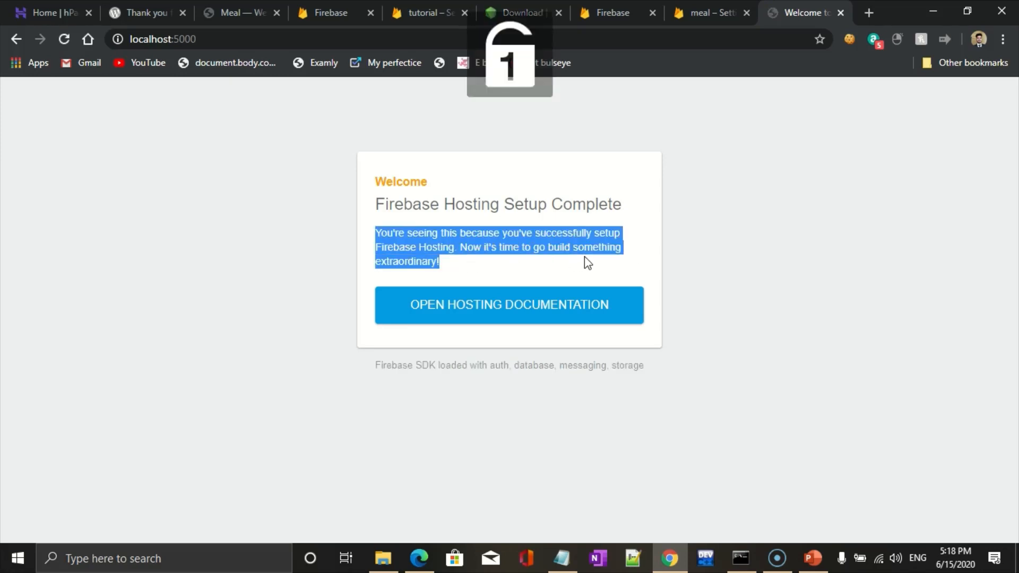
left_click(610, 250)
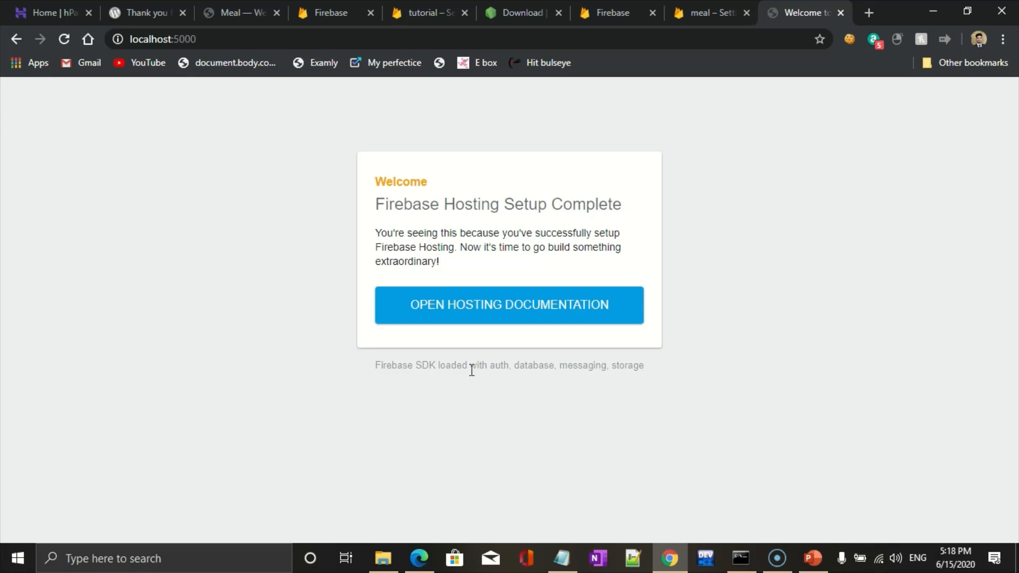
left_click_drag(336, 156, 496, 341)
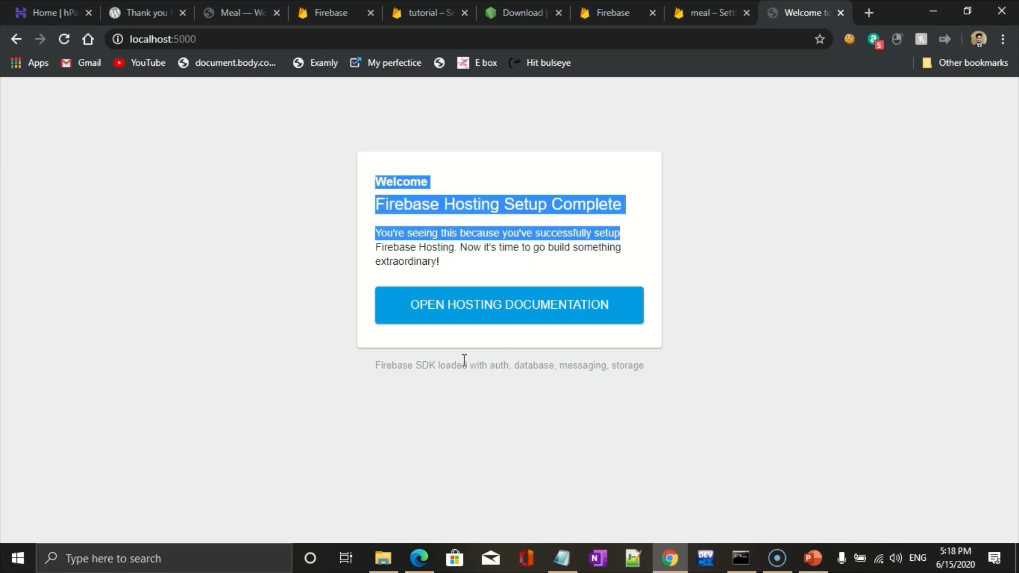
double_click(534, 376)
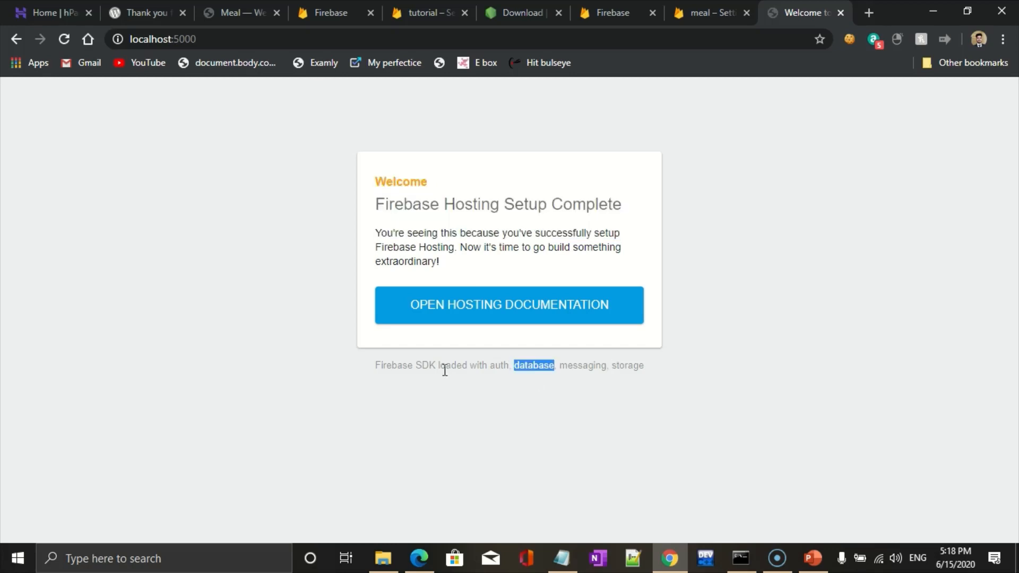
left_click_drag(440, 367, 670, 382)
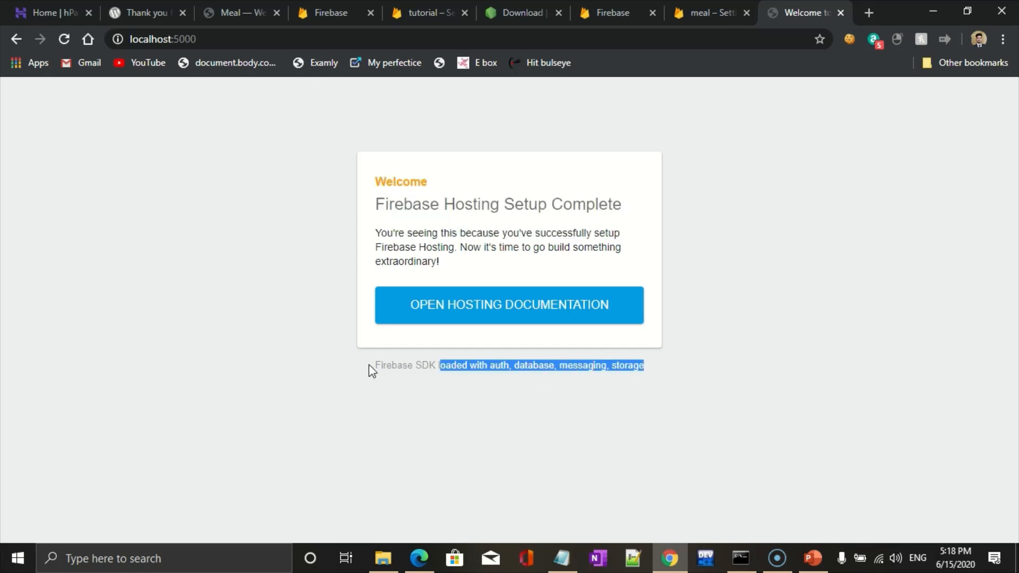
left_click_drag(368, 365, 667, 380)
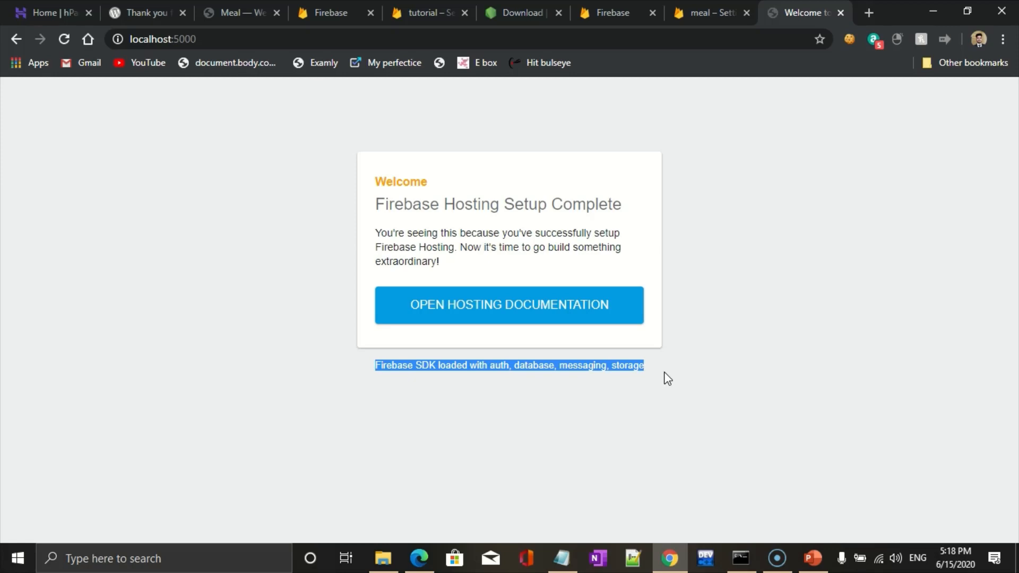
double_click(588, 363)
double_click(643, 383)
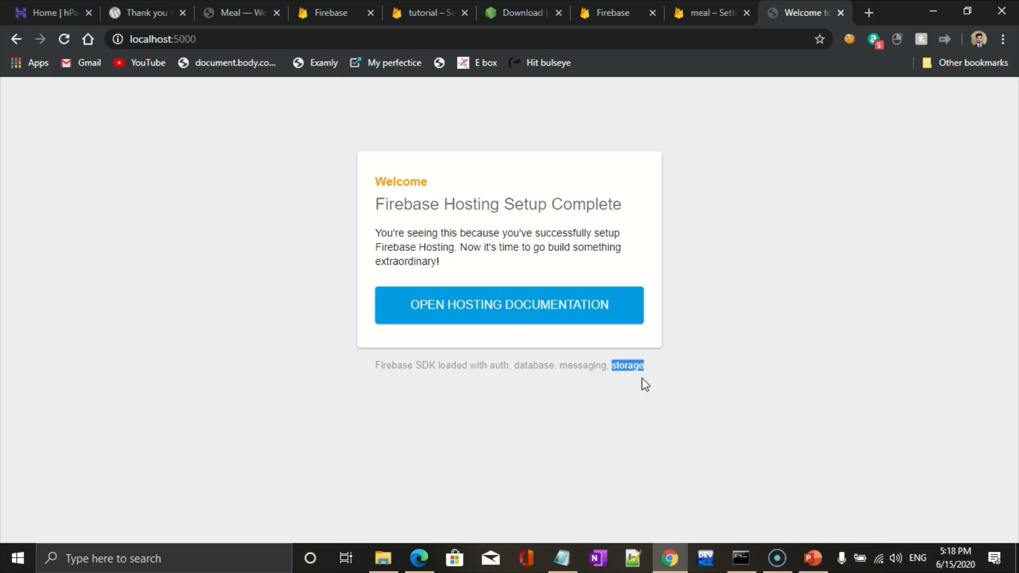
left_click_drag(387, 359, 666, 377)
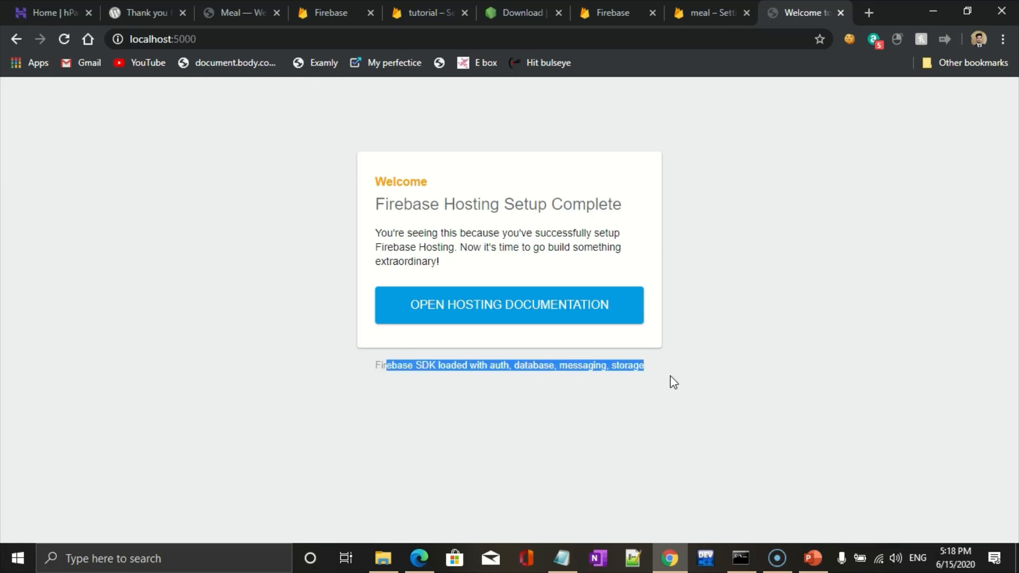
left_click(673, 382)
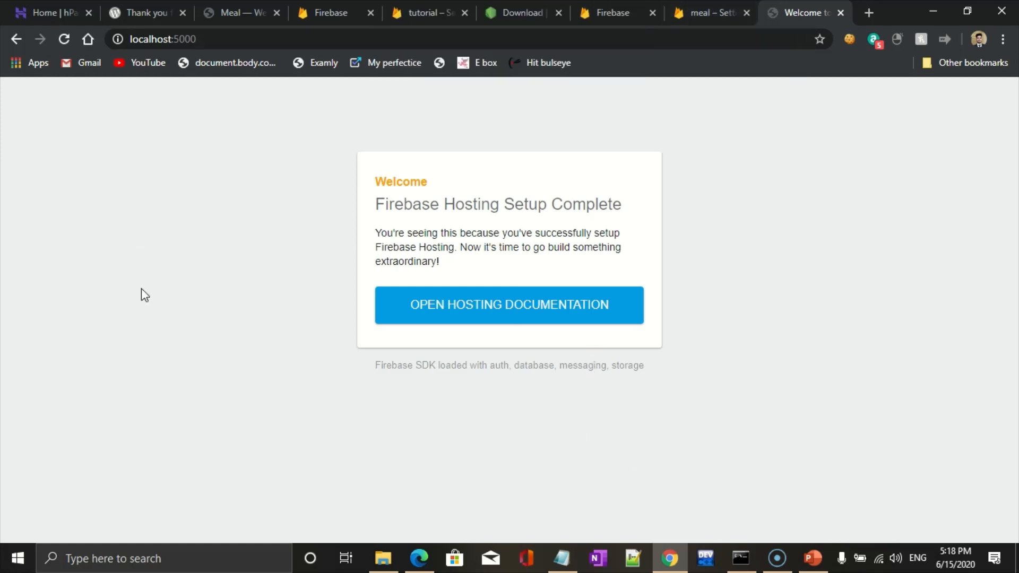
left_click_drag(371, 183, 757, 275)
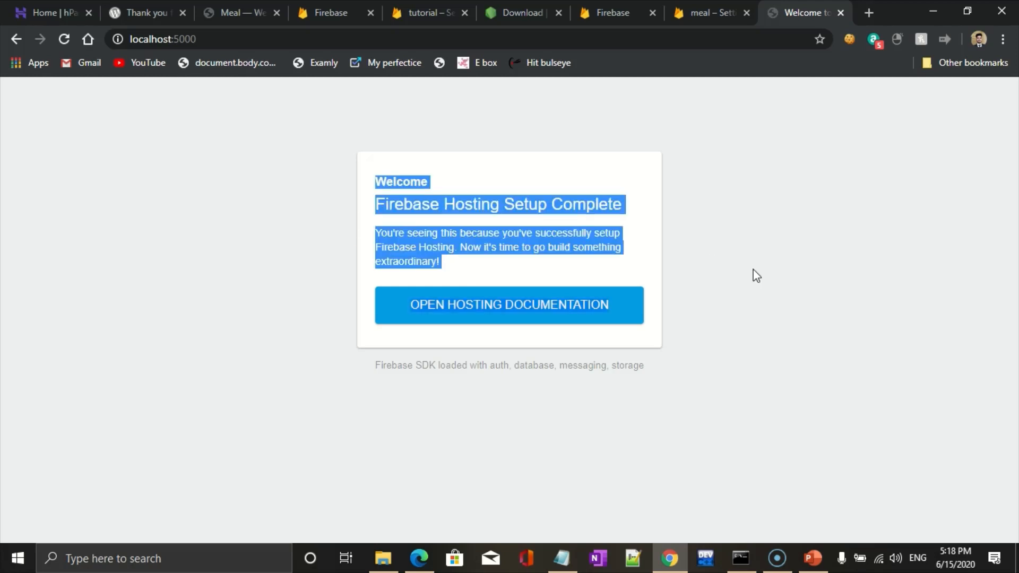
- Return to File Explorer and delete the default index.html from the E:\meal\public folder
left_click(383, 557)
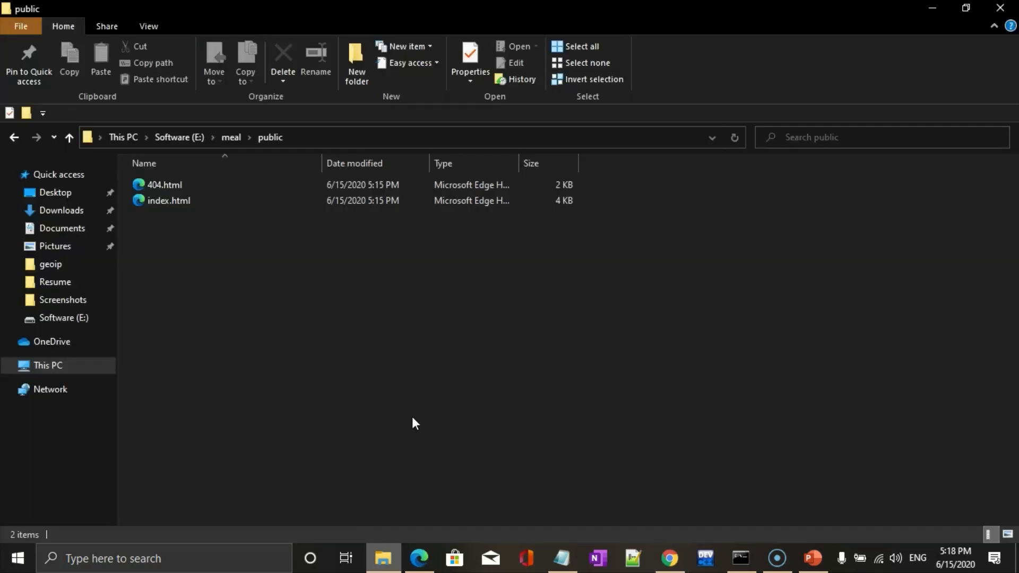
left_click(165, 204)
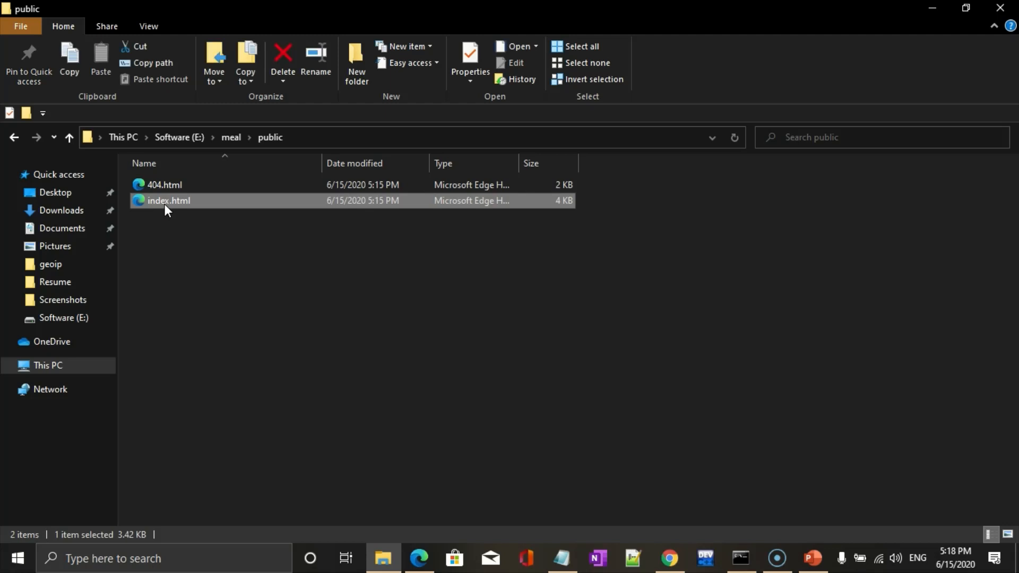
key("Delete")
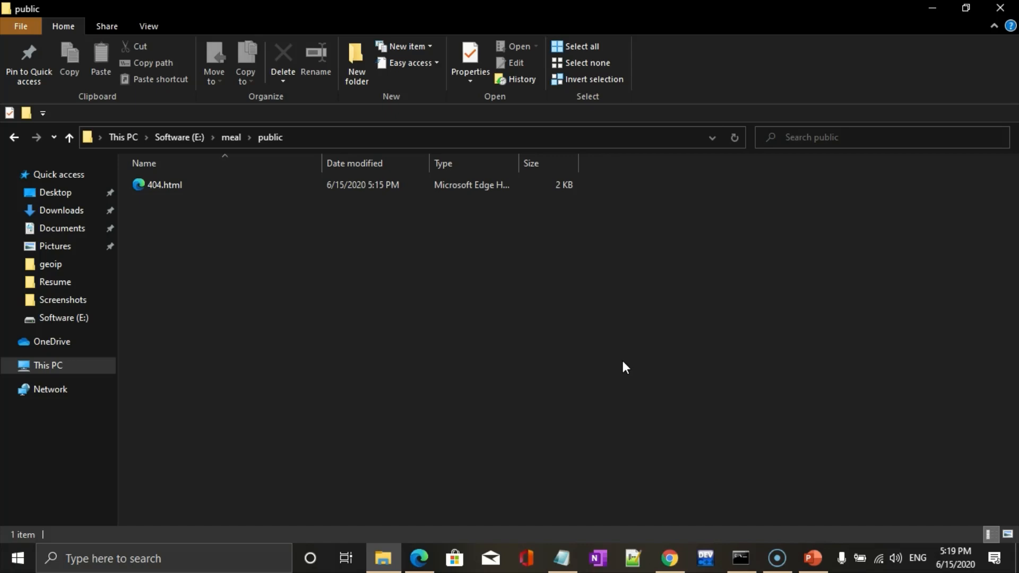
- Open a second File Explorer window showing the E:\meal folder
left_click(386, 562)
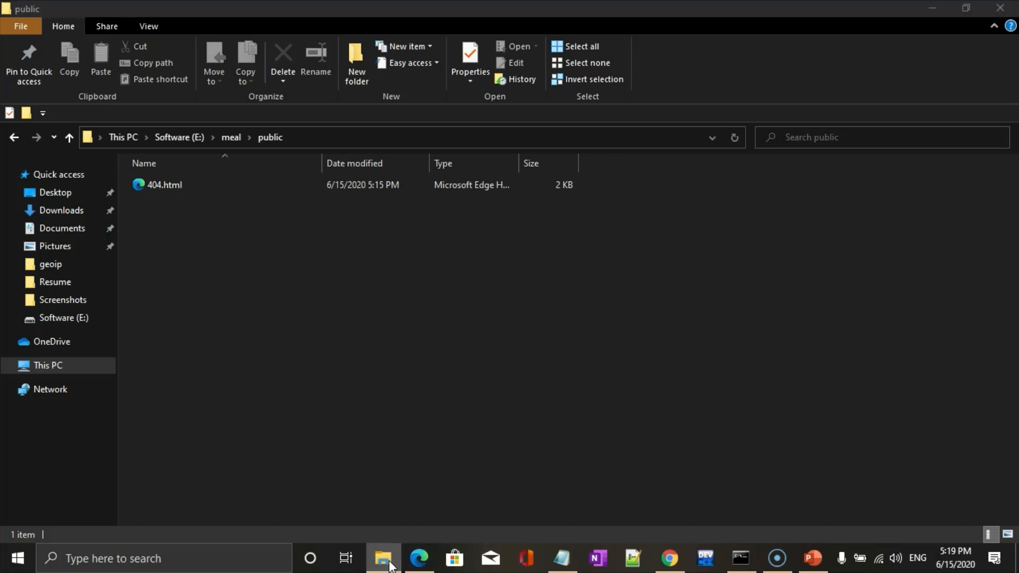
left_click(389, 562)
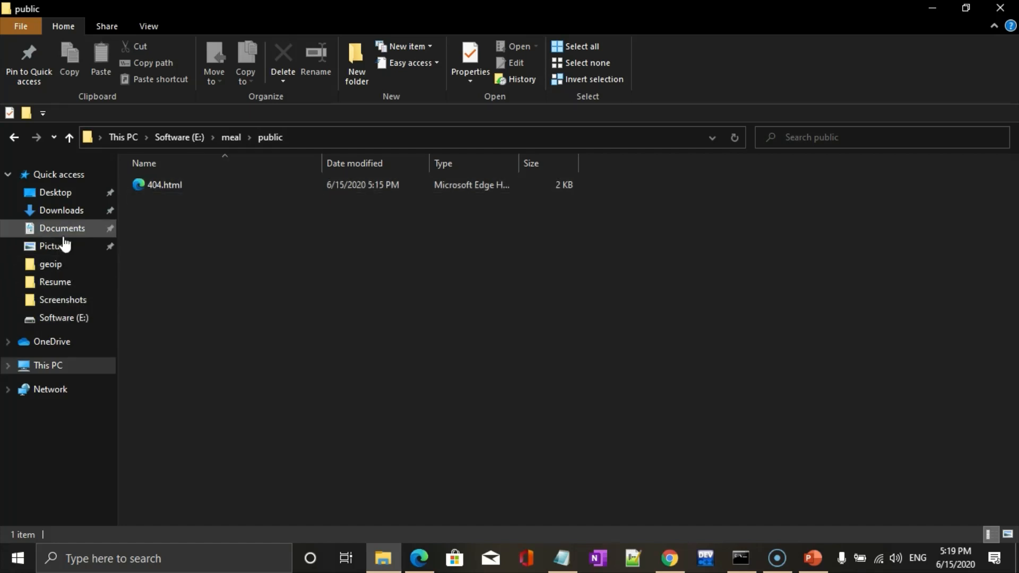
left_click(385, 563)
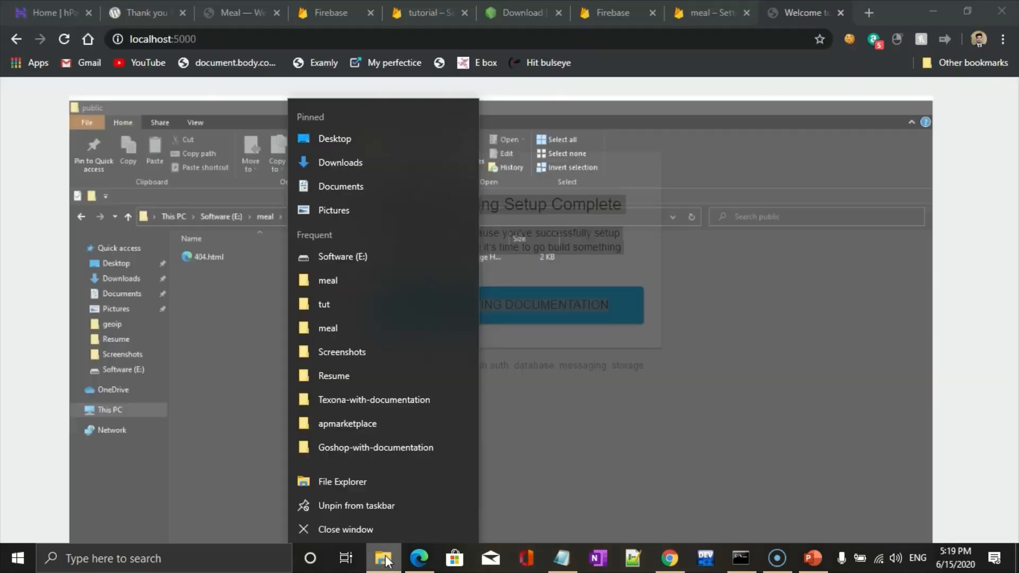
left_click(385, 561)
left_click(386, 561)
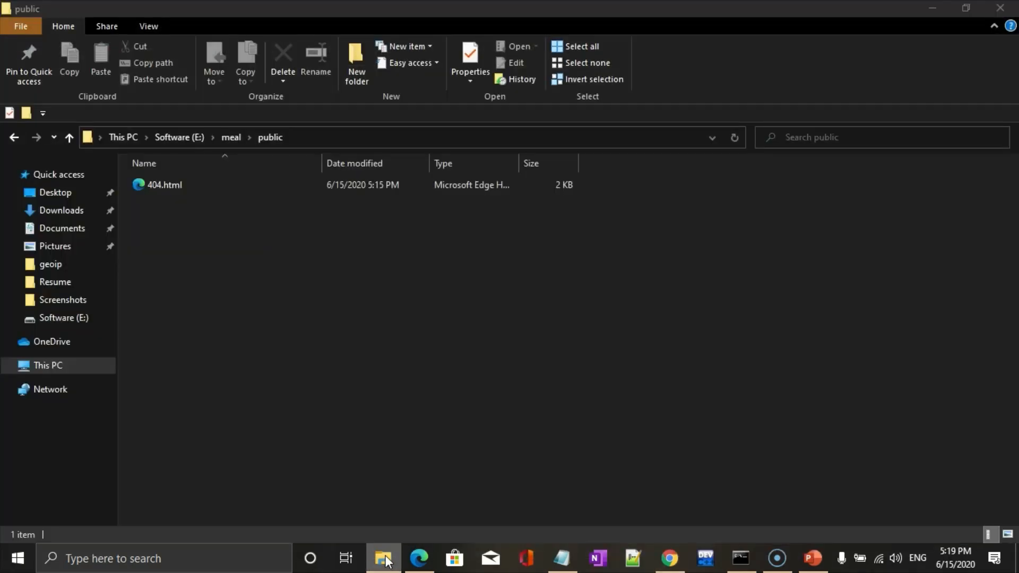
right_click(385, 561)
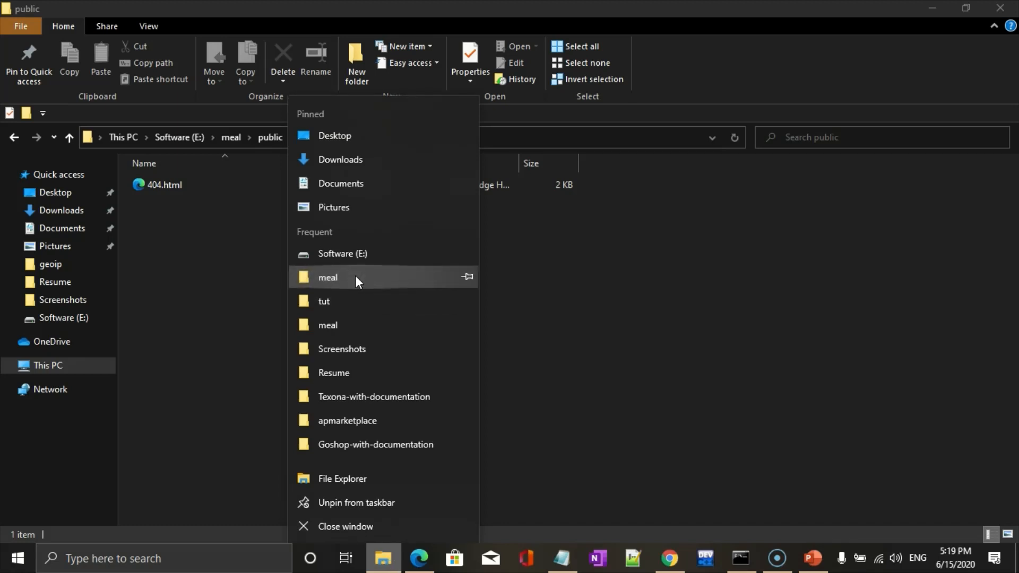
left_click(556, 276)
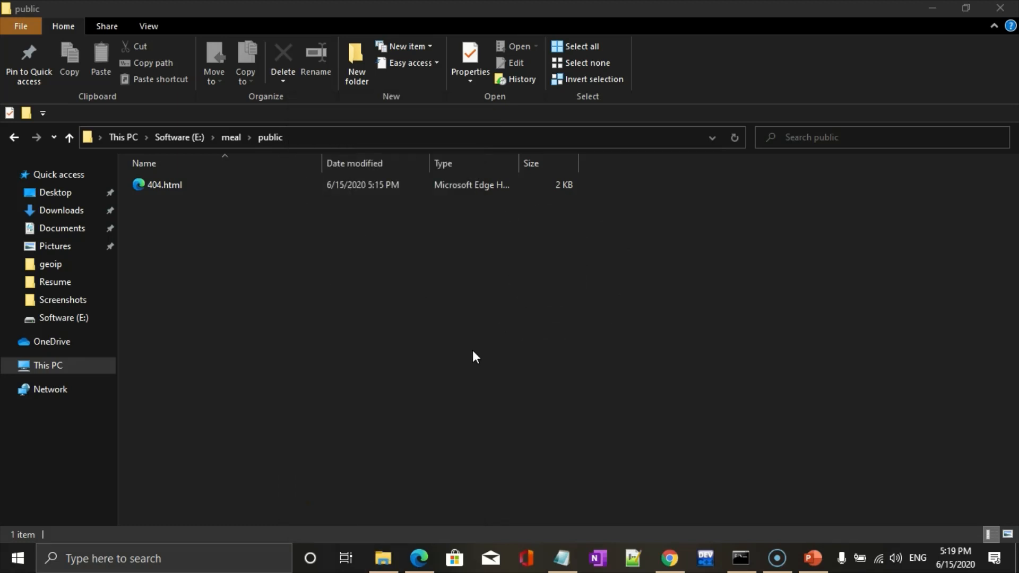
key("alt+Up")
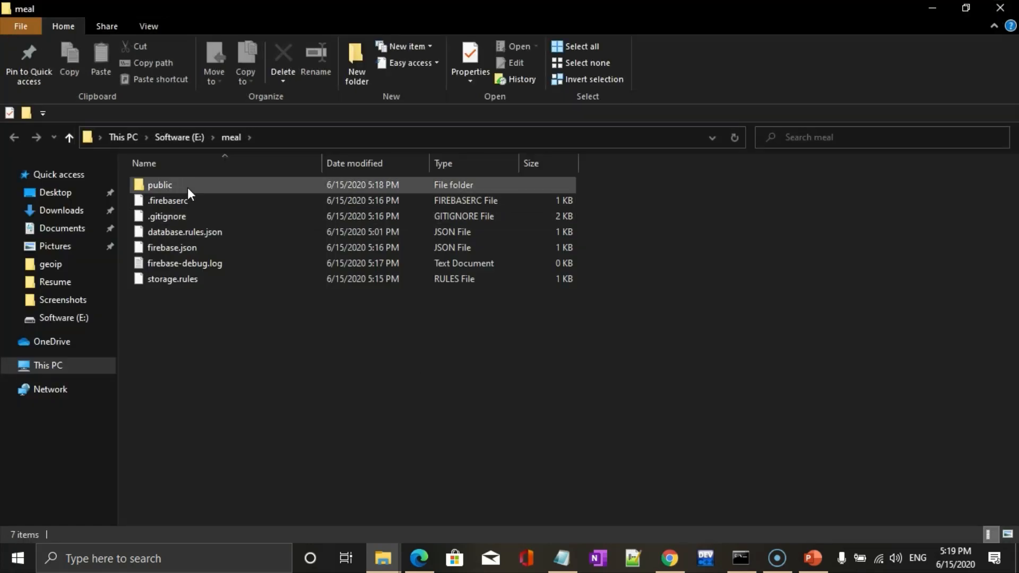
- In the window showing the public folder, go to Downloads\meal\meal and copy all the template's files and folders
left_click(383, 558)
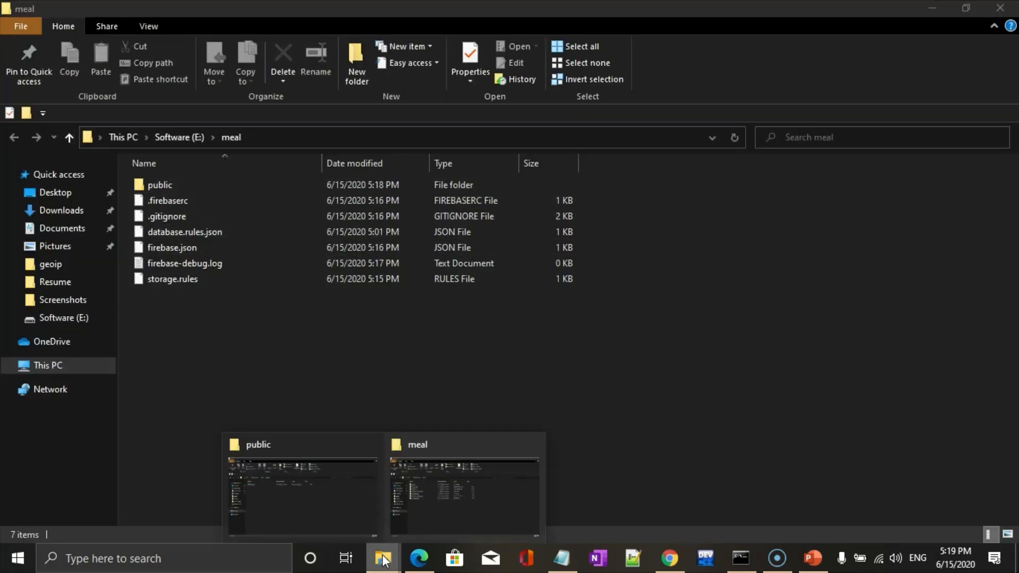
left_click(297, 492)
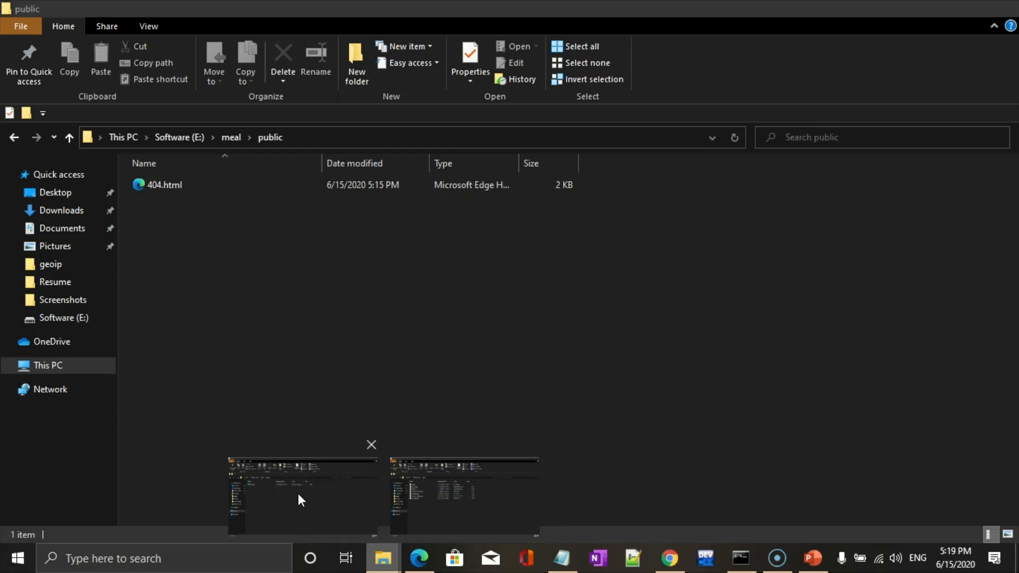
left_click(59, 212)
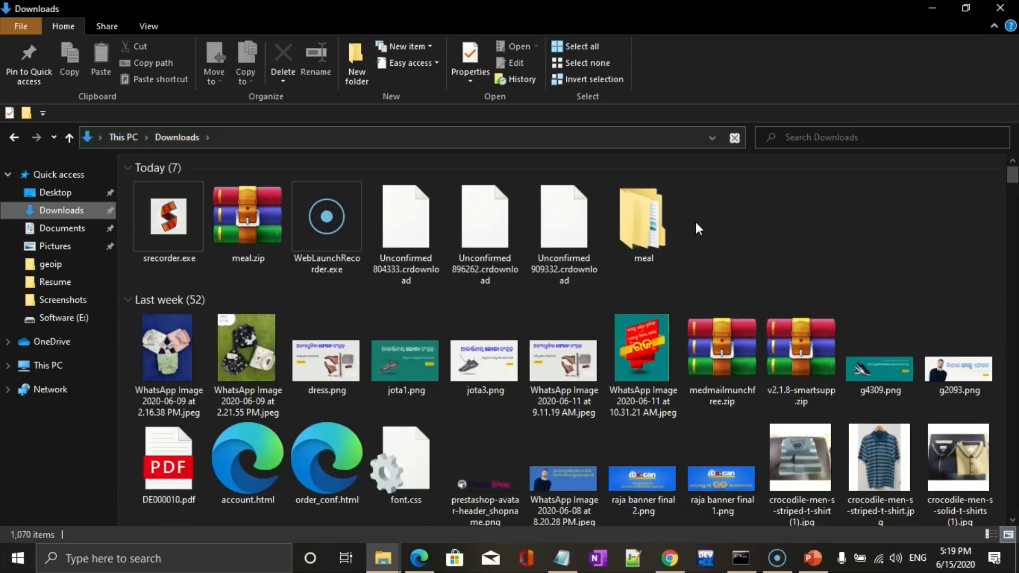
double_click(653, 239)
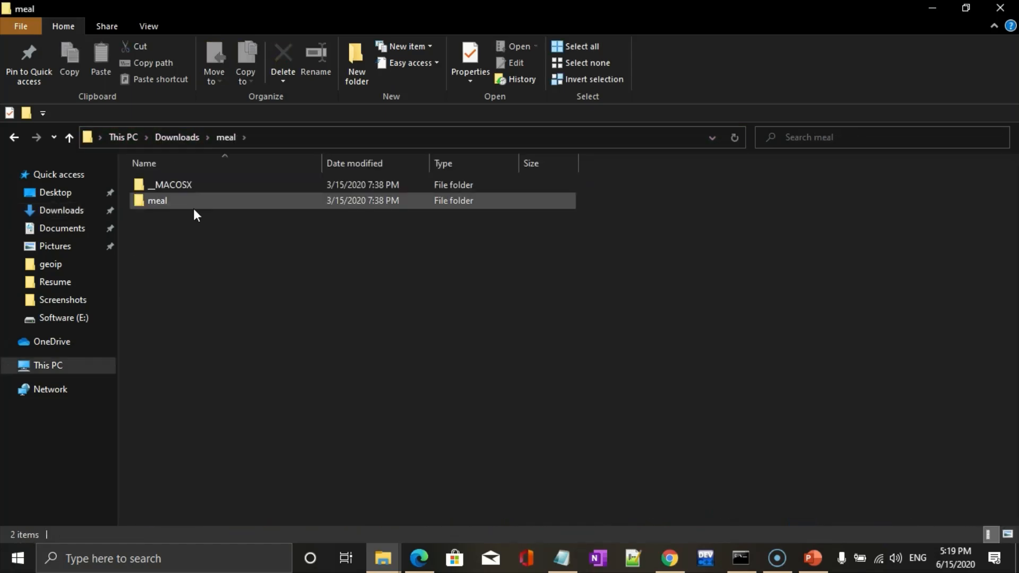
double_click(186, 205)
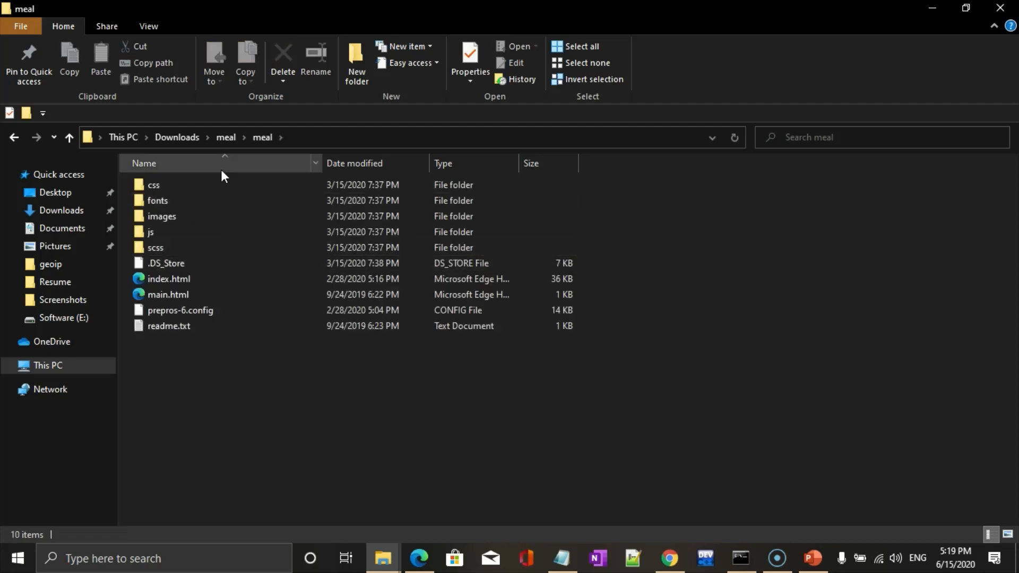
key("ctrl+a")
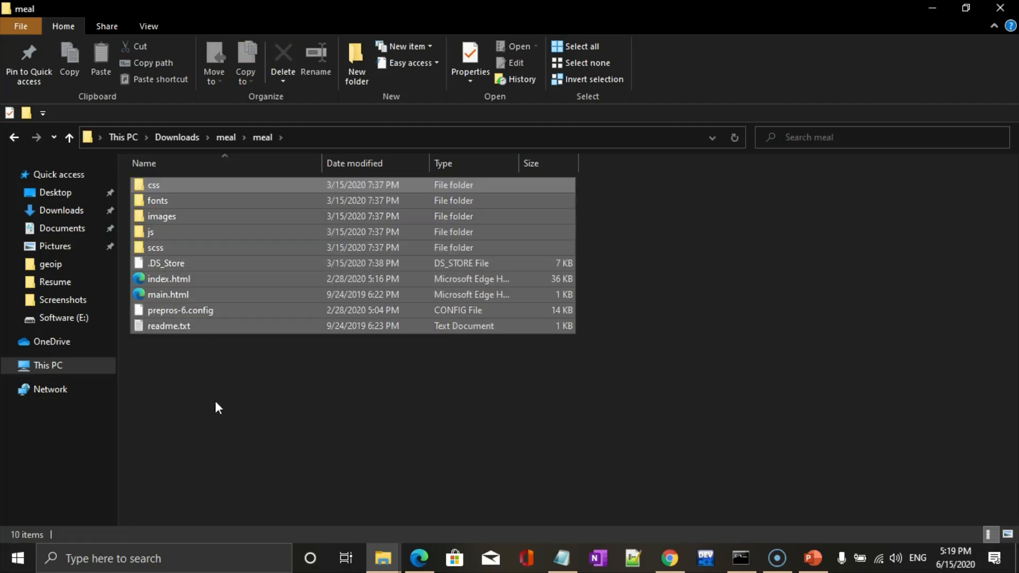
key("ctrl+c")
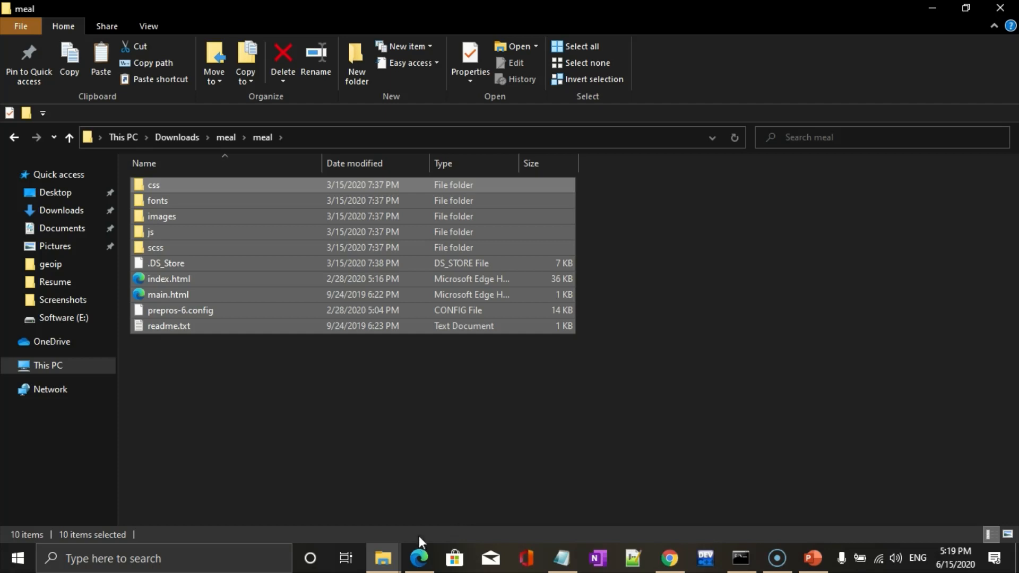
- Paste the copied template files into E:\meal\public from the second window and refresh the folder
left_click(383, 557)
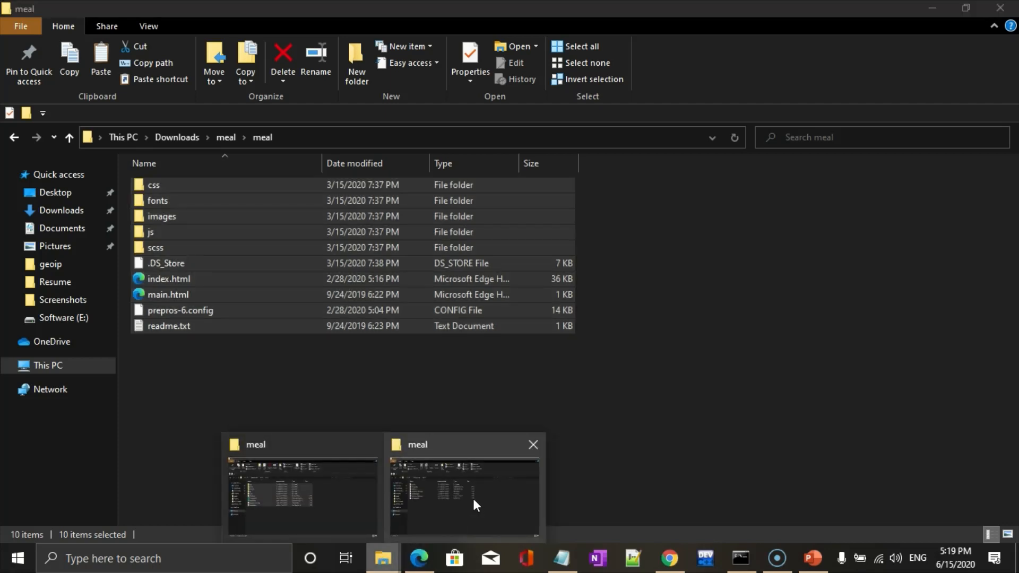
left_click(476, 506)
double_click(211, 183)
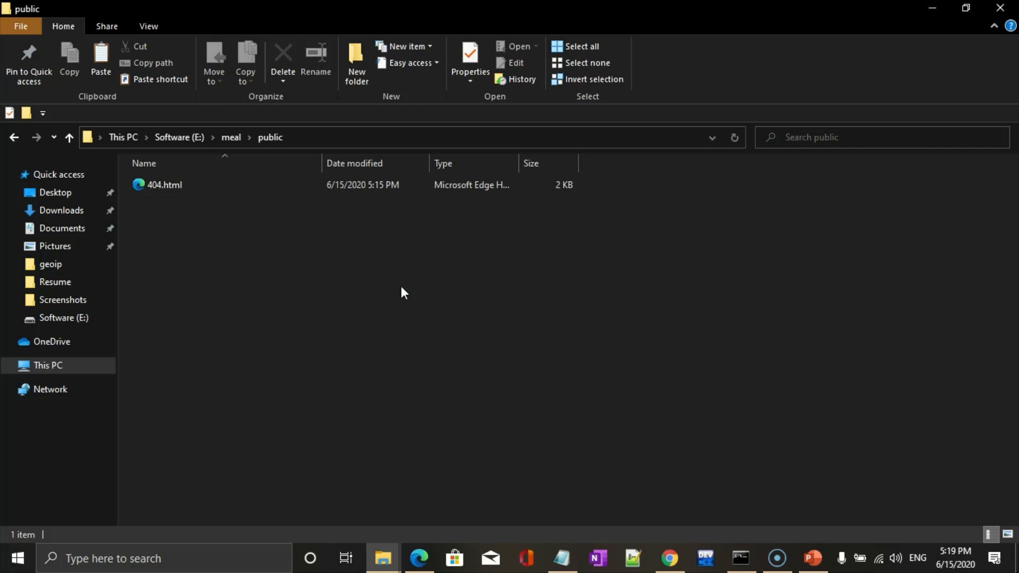
key("ctrl+v")
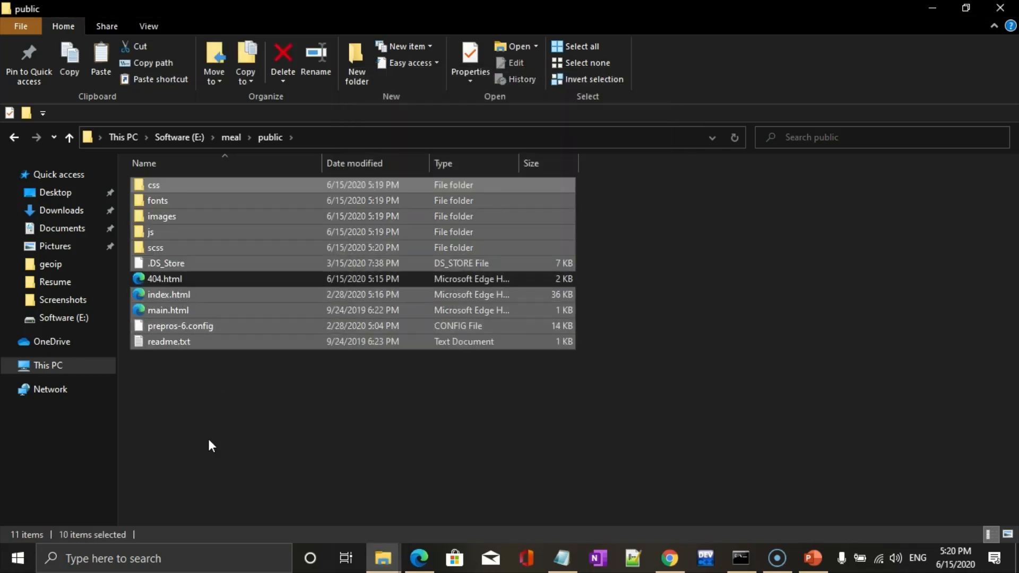
right_click(218, 444)
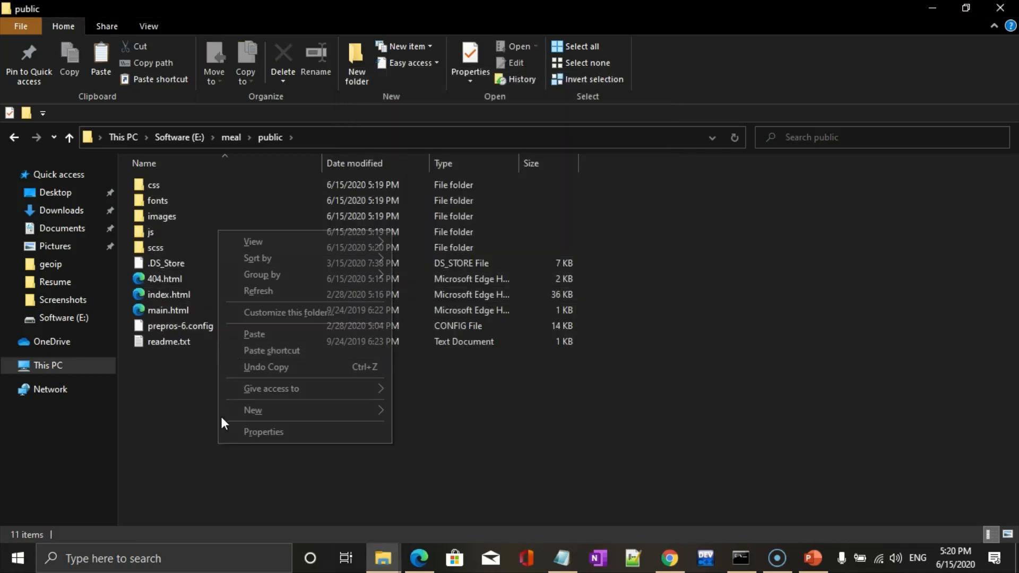
left_click(173, 277)
right_click(791, 251)
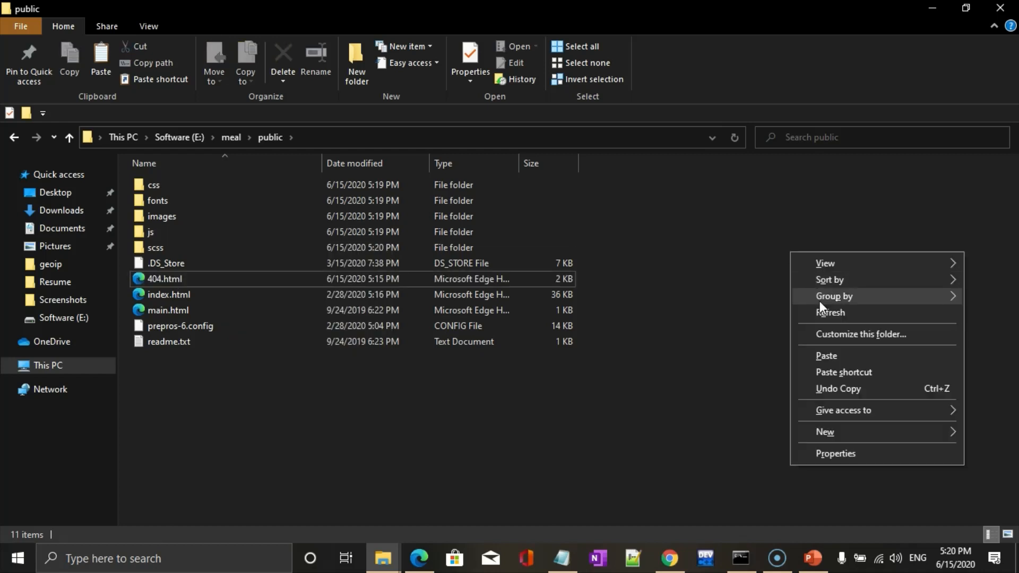
left_click(826, 314)
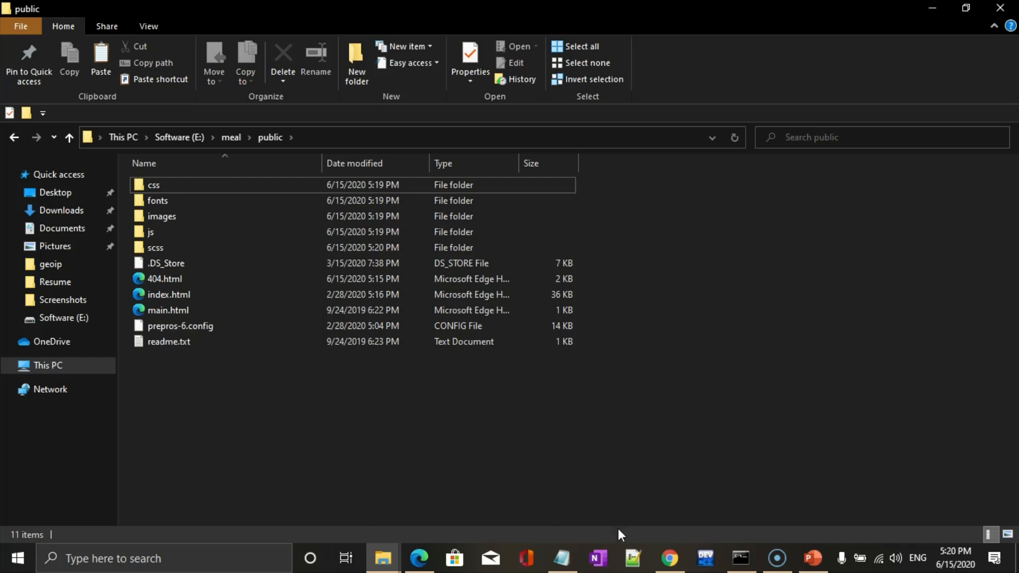
- Switch to Chrome and reload the localhost:5000 page
left_click(677, 560)
left_click(111, 158)
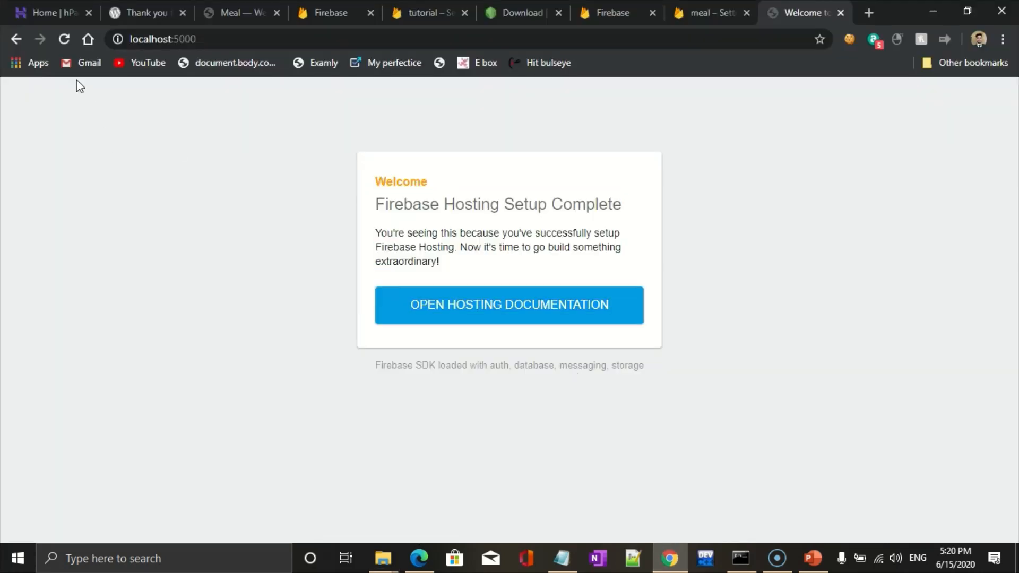
left_click(63, 40)
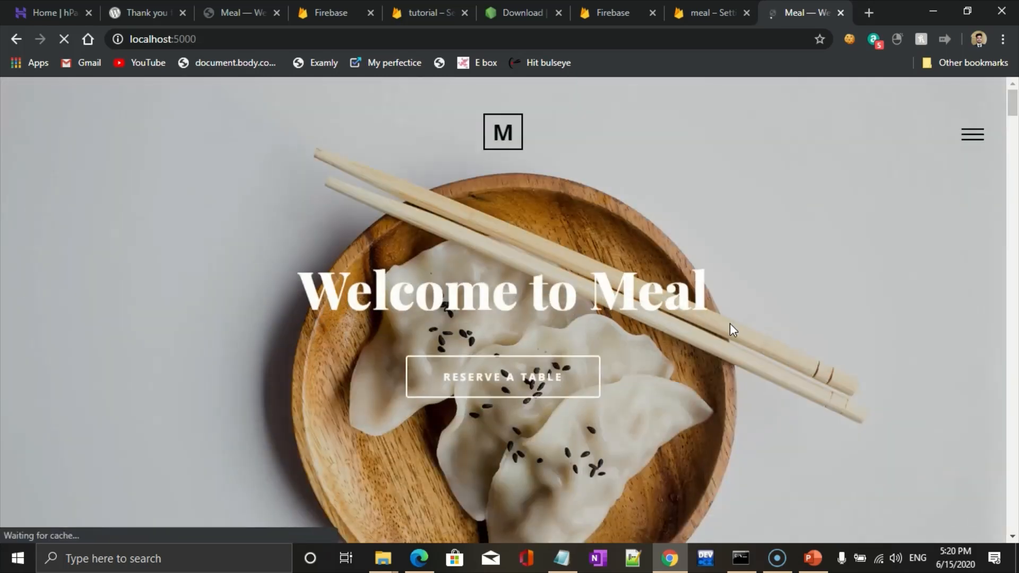
- Examine the locally served Meal page, including its address, welcome banner, food section and photo gallery
scroll(730, 324, "down", 20)
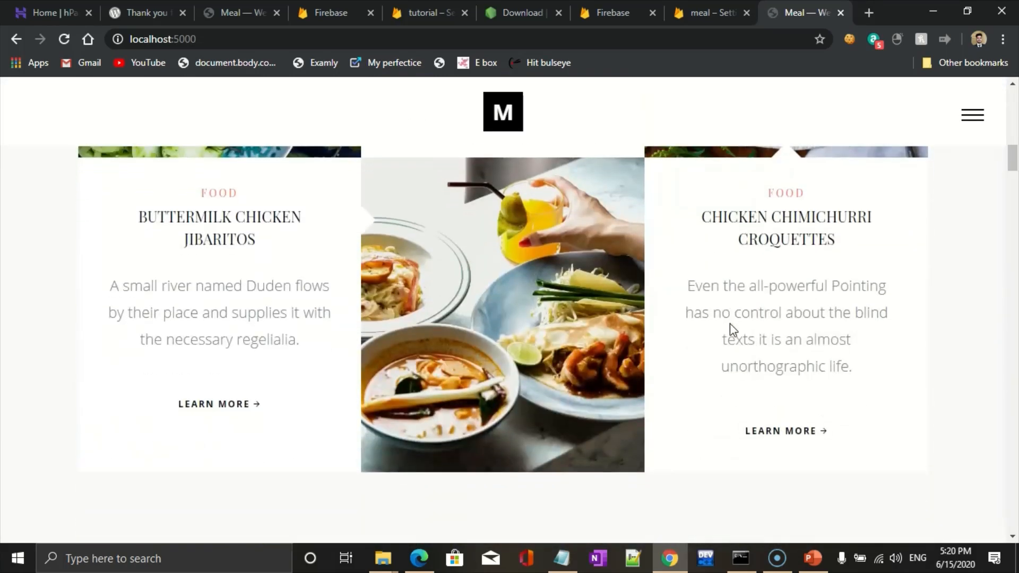
scroll(730, 323, "up", 20)
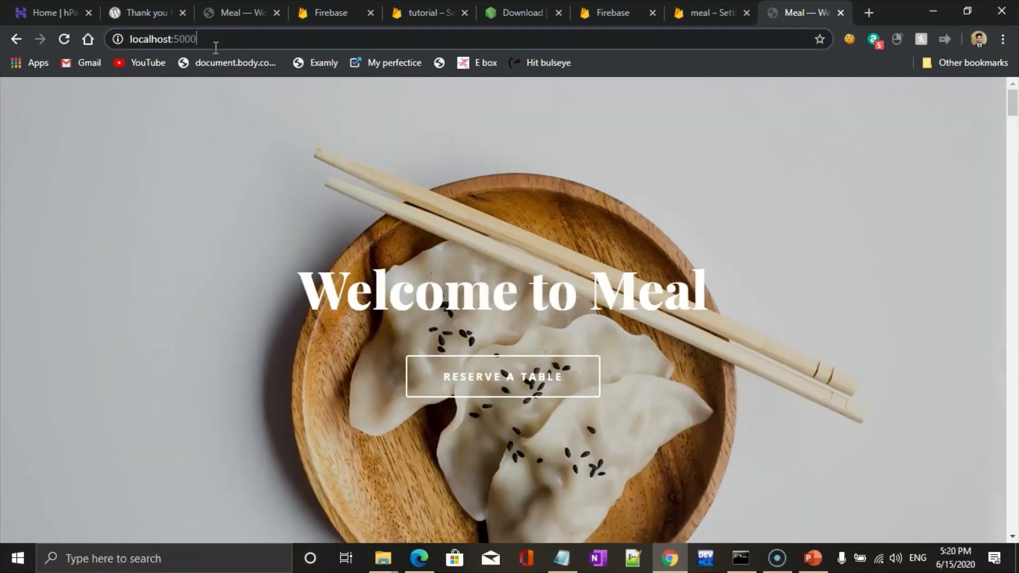
double_click(216, 46)
left_click(237, 41)
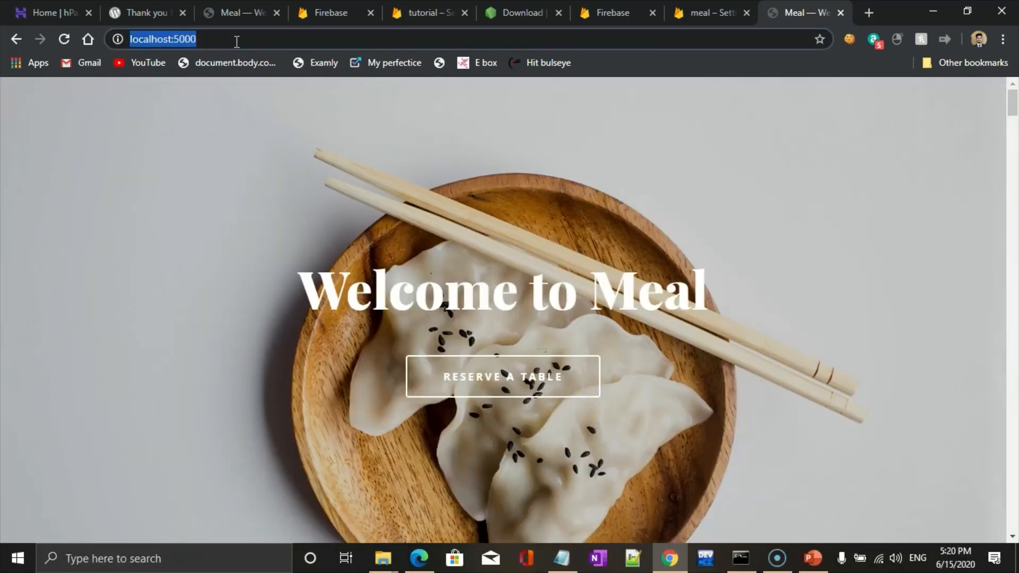
left_click(237, 41)
scroll(338, 333, "down", 20)
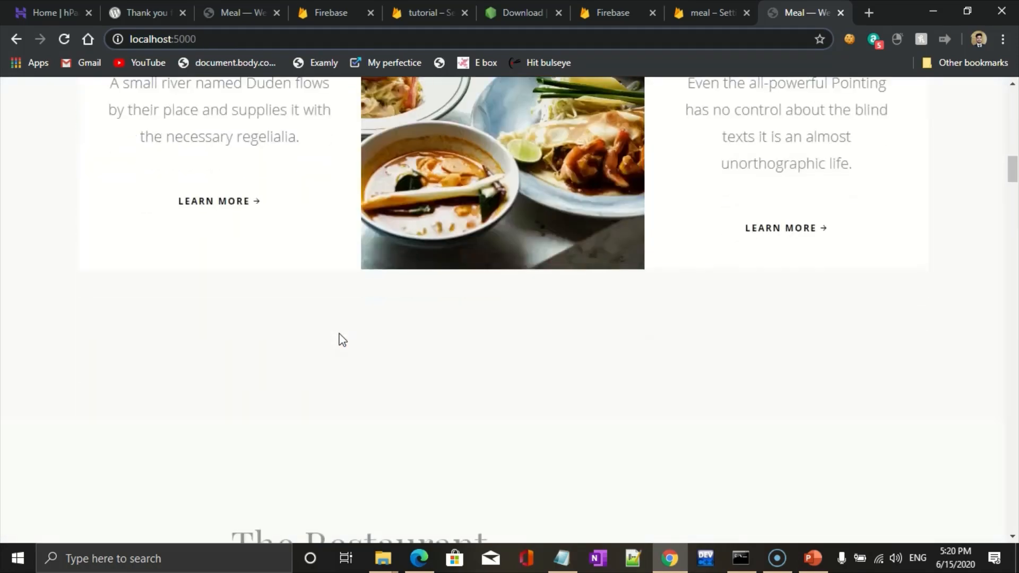
scroll(342, 340, "down", 10)
scroll(343, 340, "up", 15)
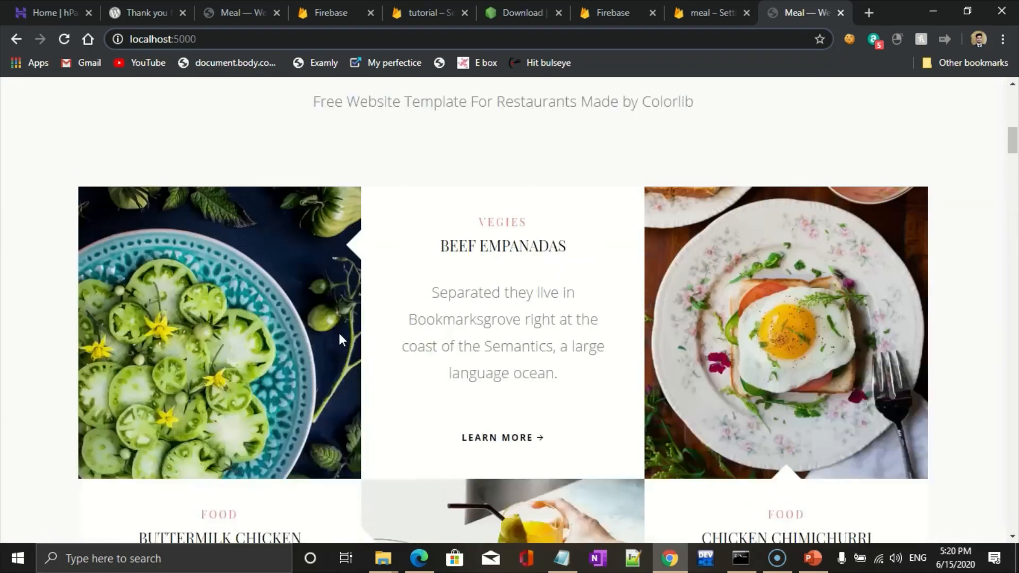
scroll(340, 334, "up", 1)
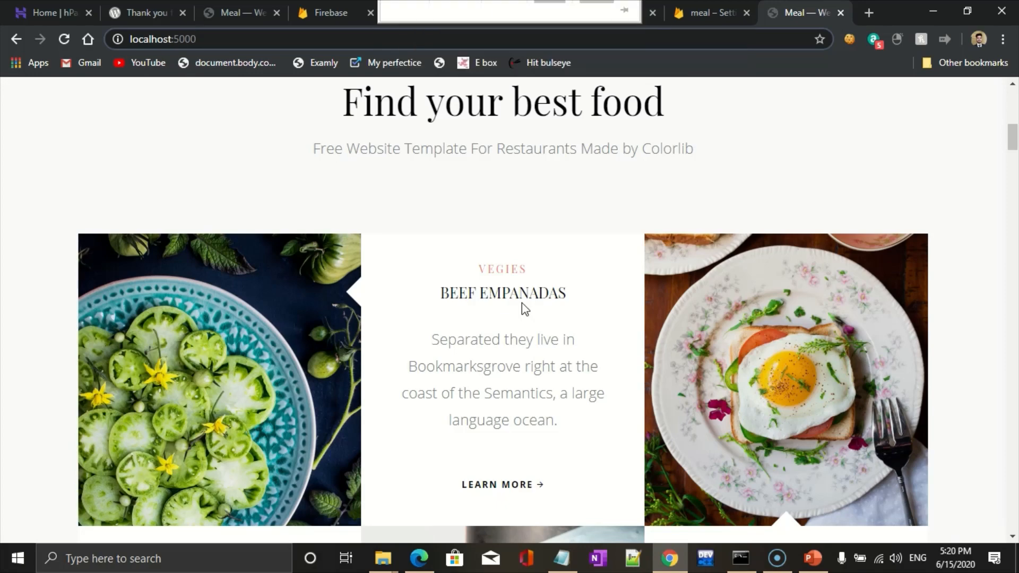
scroll(521, 304, "down", 10)
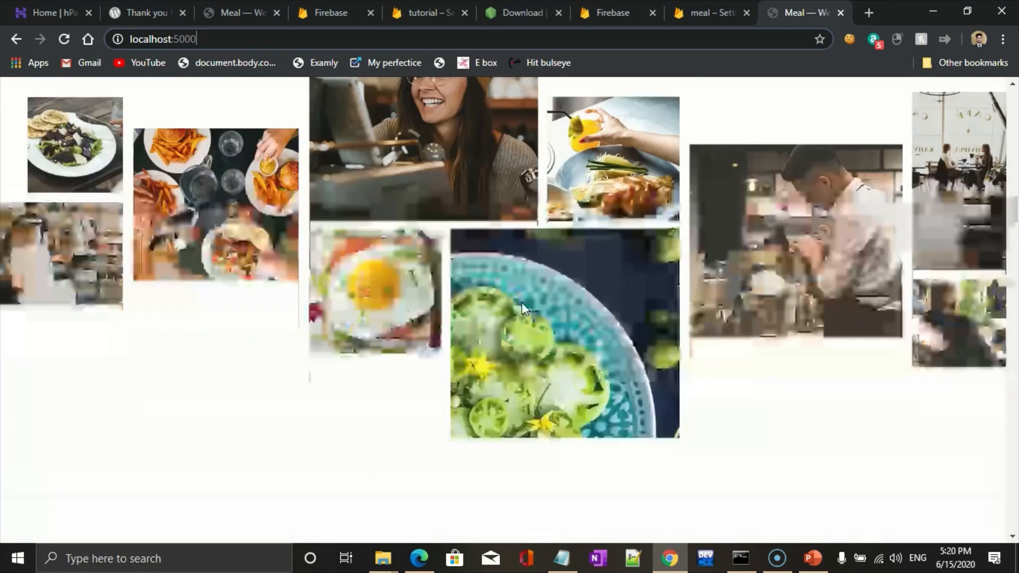
scroll(521, 302, "up", 6)
- Switch to the Command Prompt and examine the firebase serve output, from the setup answers to the logged page requests
left_click(738, 563)
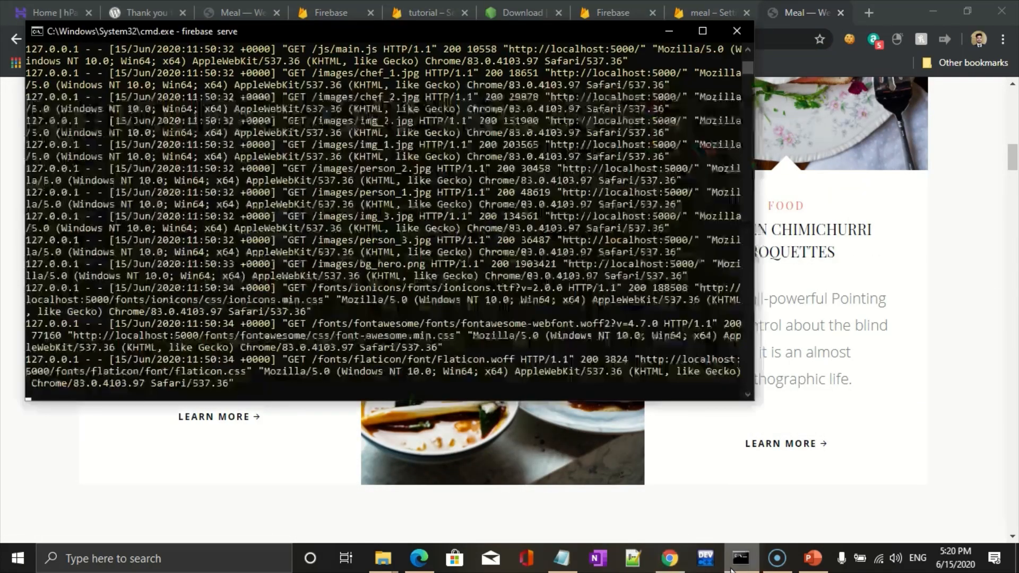
scroll(470, 286, "up", 10)
scroll(471, 290, "up", 15)
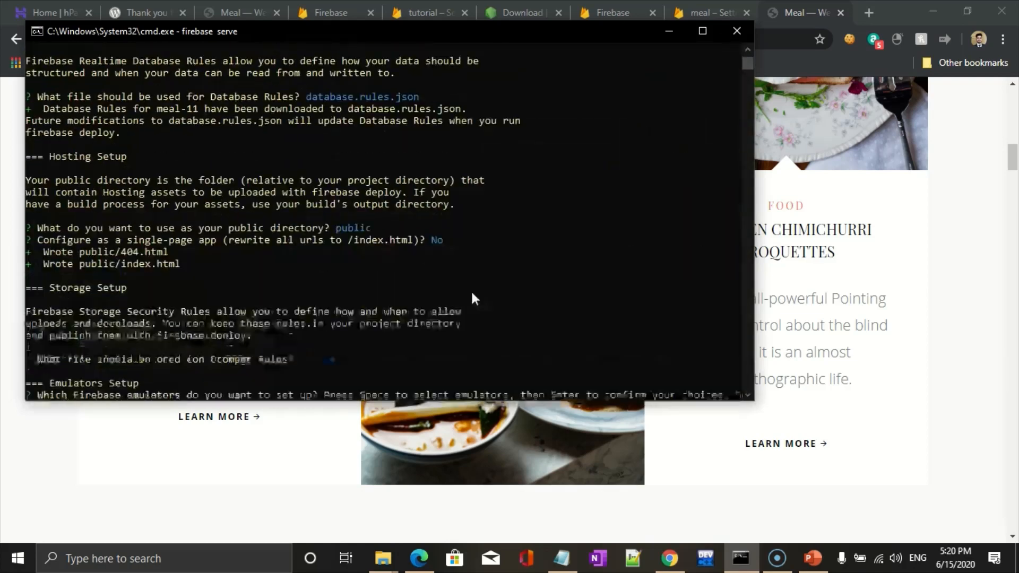
scroll(470, 290, "down", 10)
scroll(472, 298, "down", 1)
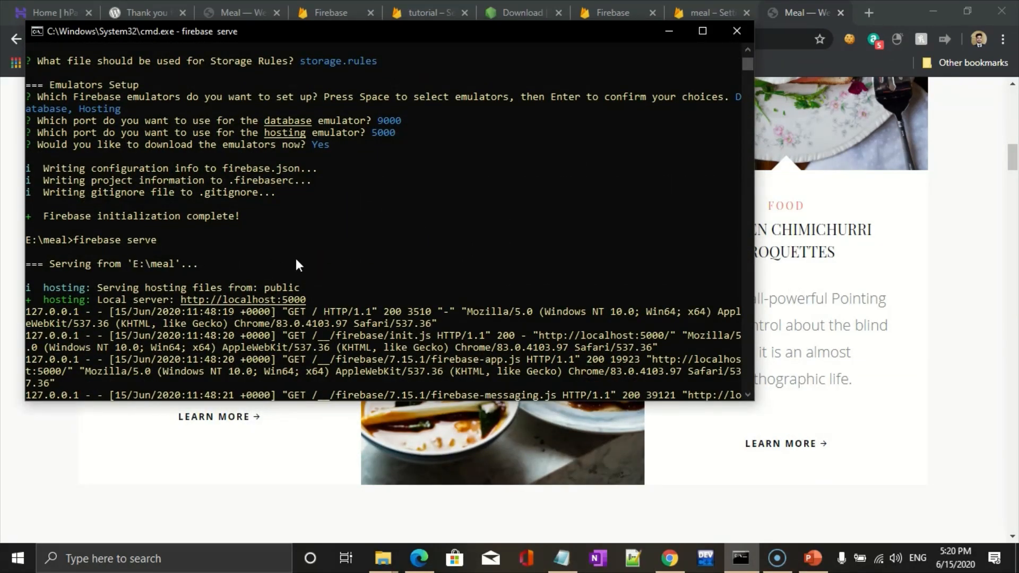
scroll(362, 253, "down", 15)
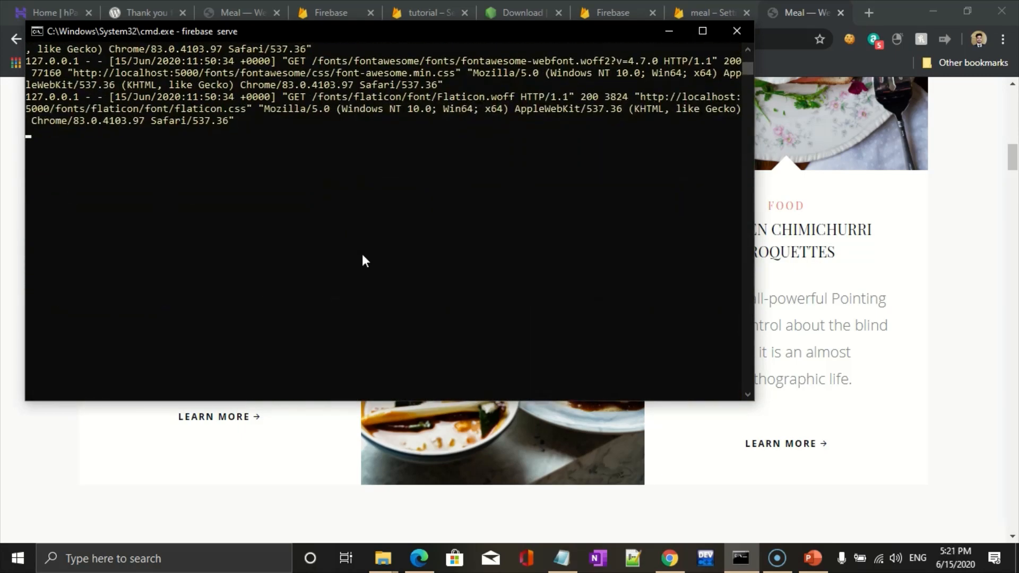
scroll(588, 213, "up", 10)
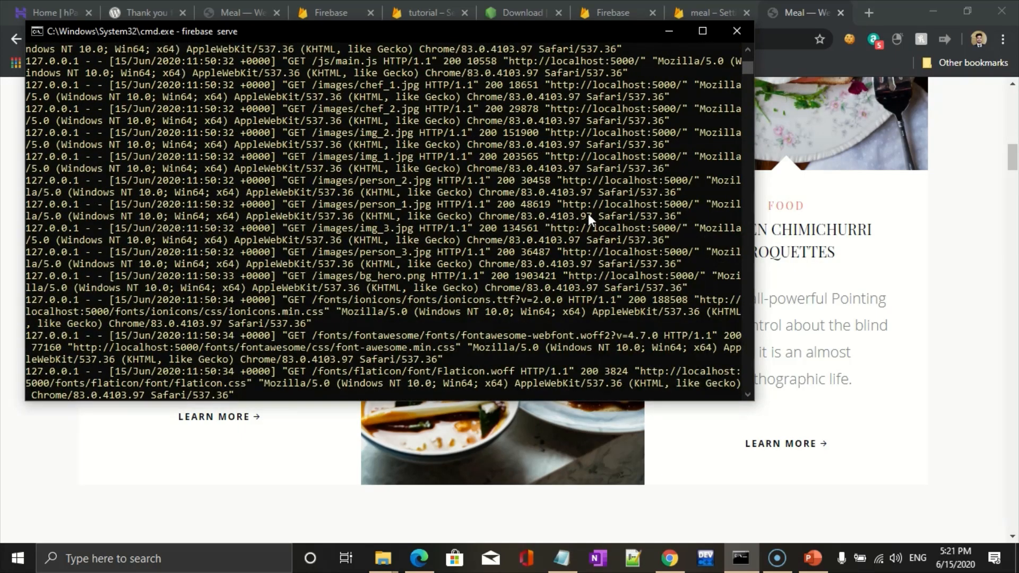
scroll(588, 213, "up", 7)
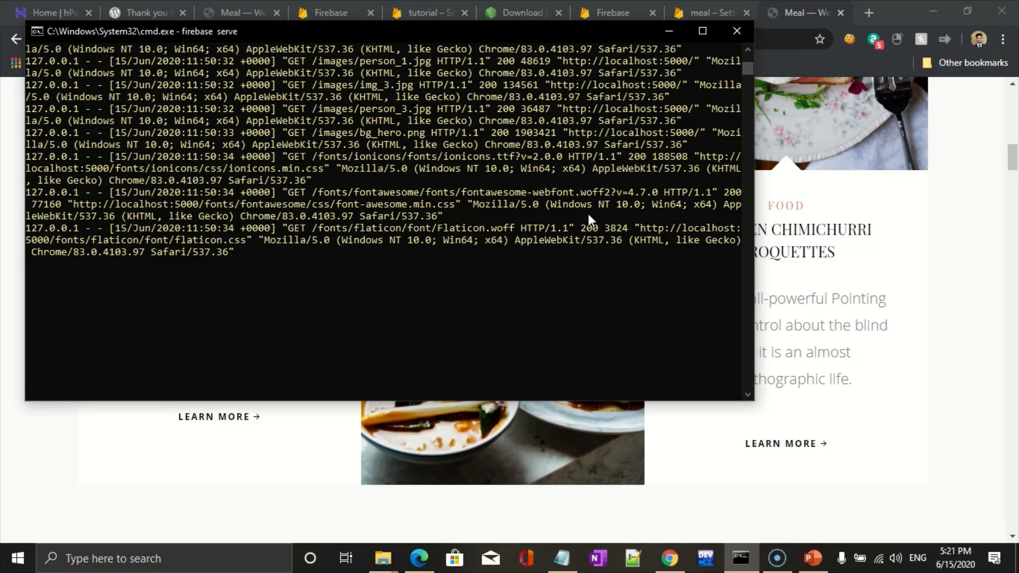
- Switch to File Explorer, go up from public to E:\meal, and open a second Command Prompt in that folder
mouse_move(388, 570)
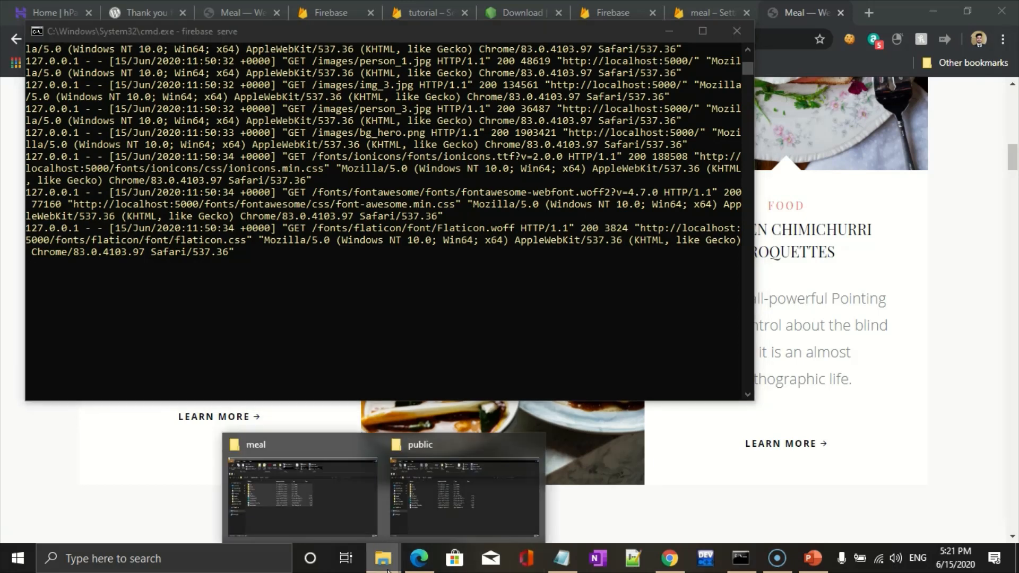
left_click(460, 499)
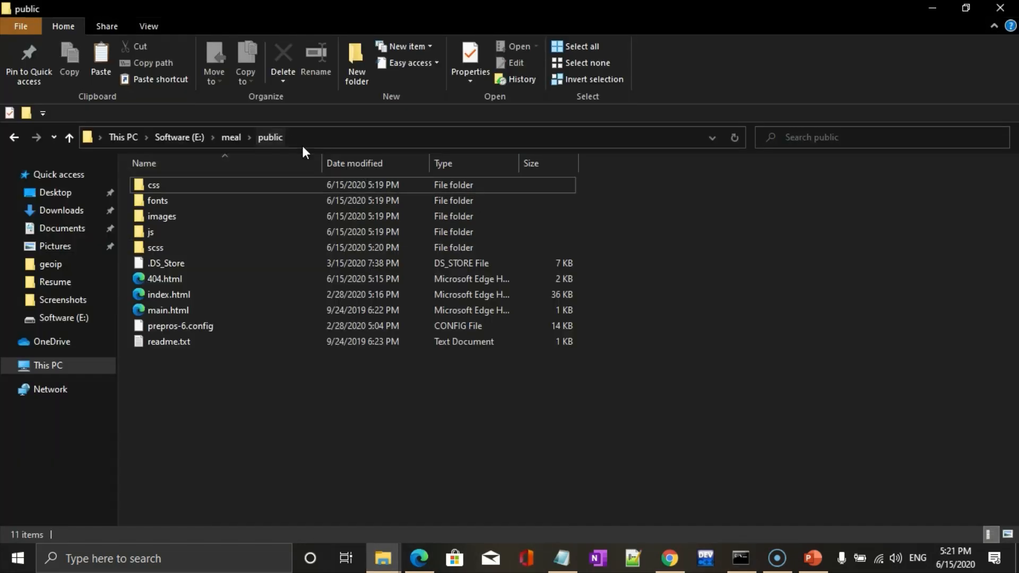
key("BackSpace")
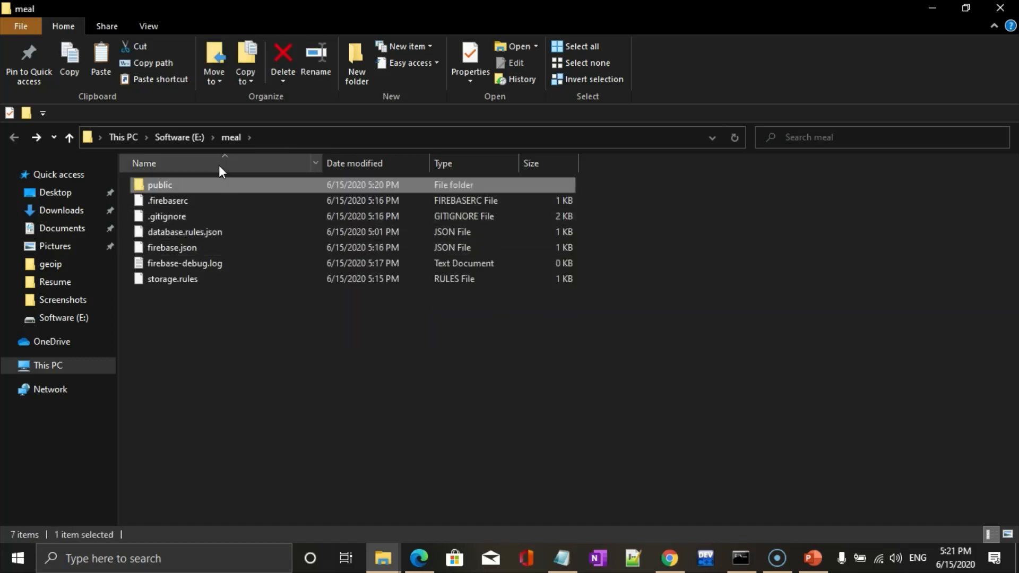
left_click(283, 132)
type("c")
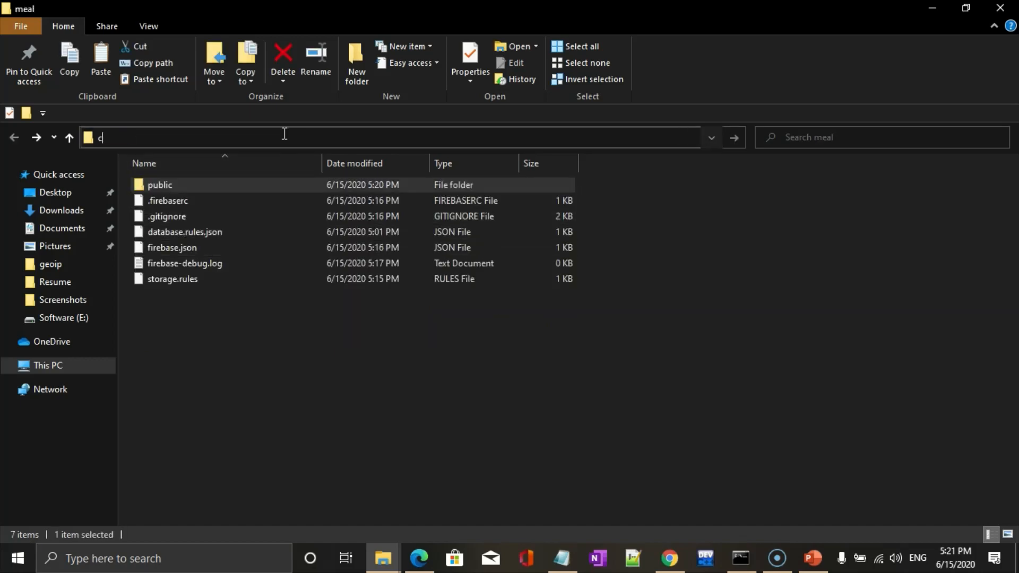
type("md")
key("Return")
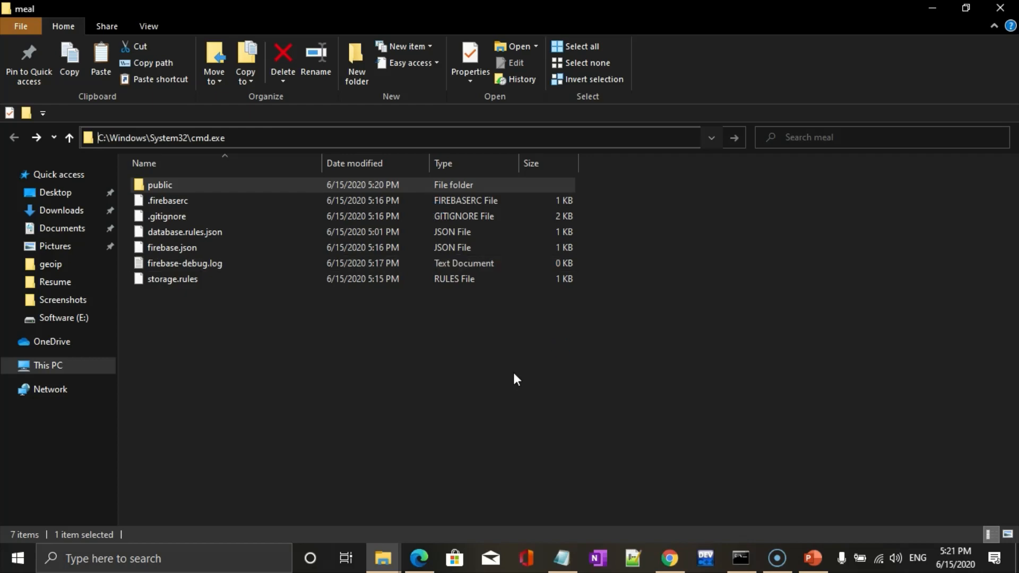
- Run firebase deploy in the Command Prompt for E:\meal
type("fi")
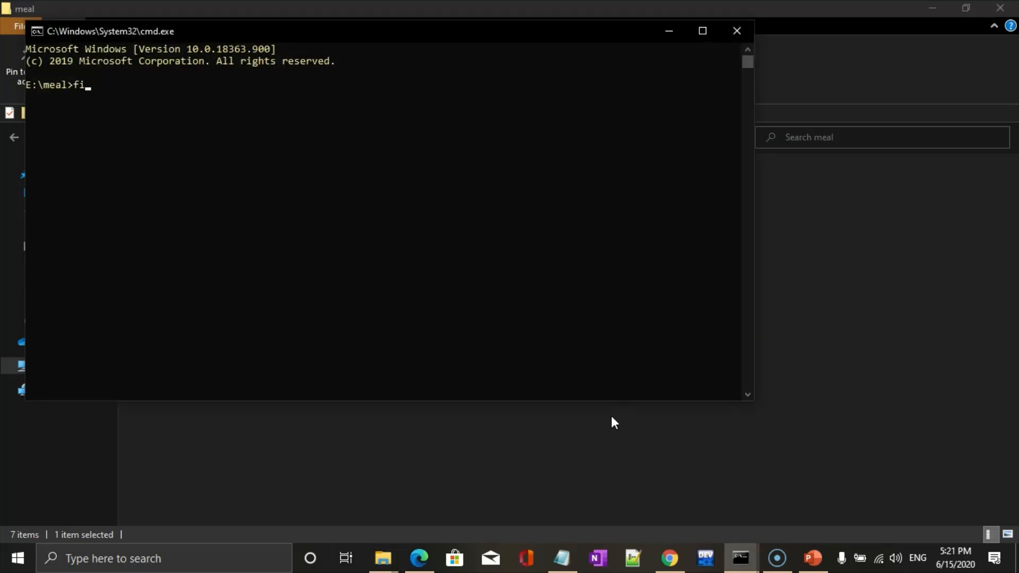
type("rebase deploy")
key("Return")
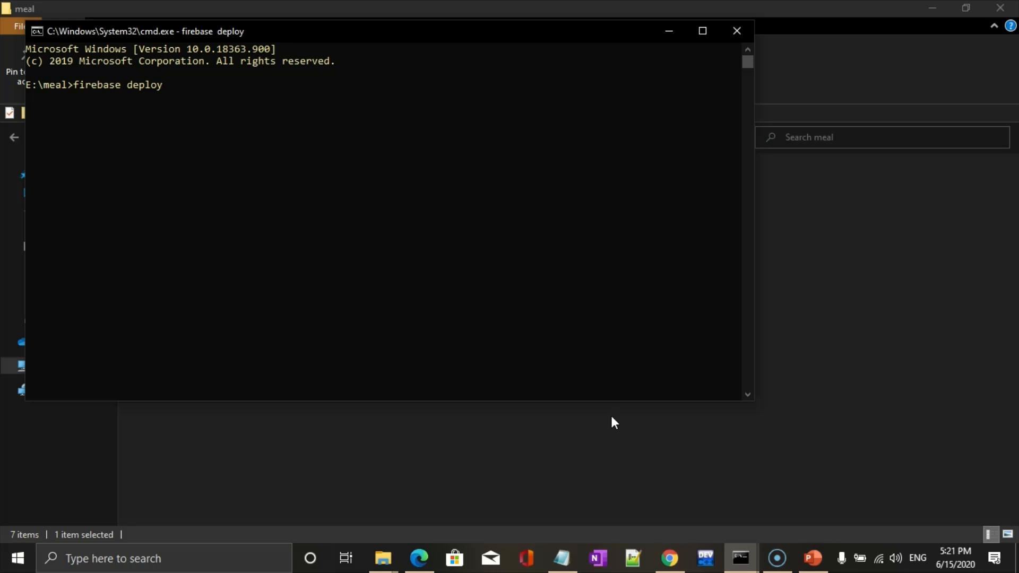
left_click(673, 31)
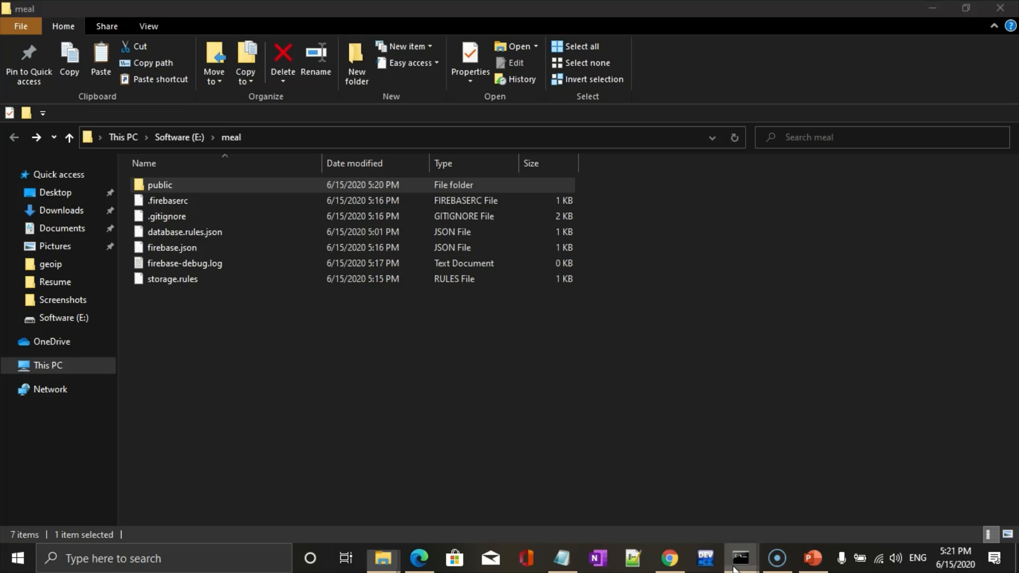
mouse_move(740, 557)
left_click(819, 515)
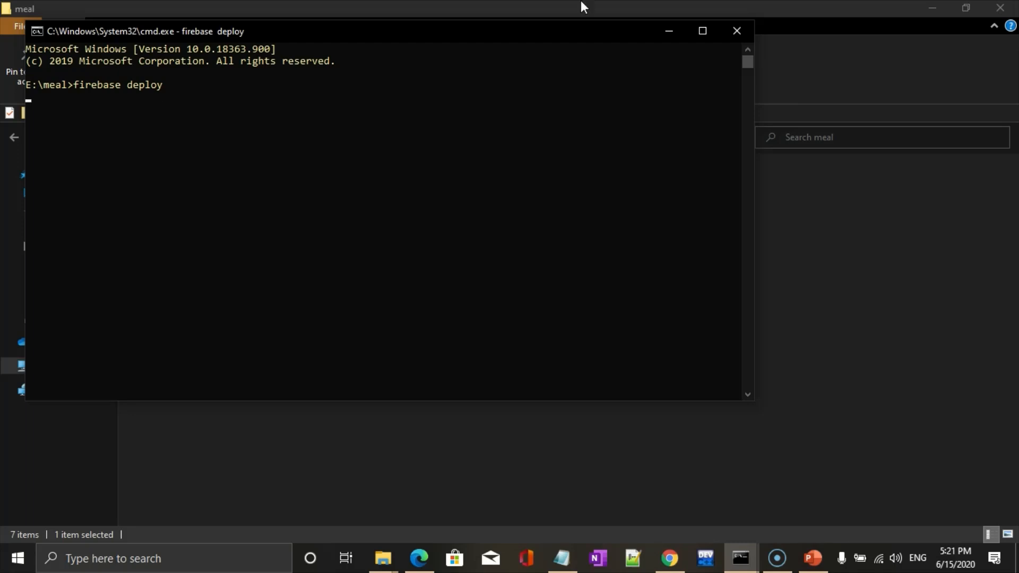
mouse_move(580, 4)
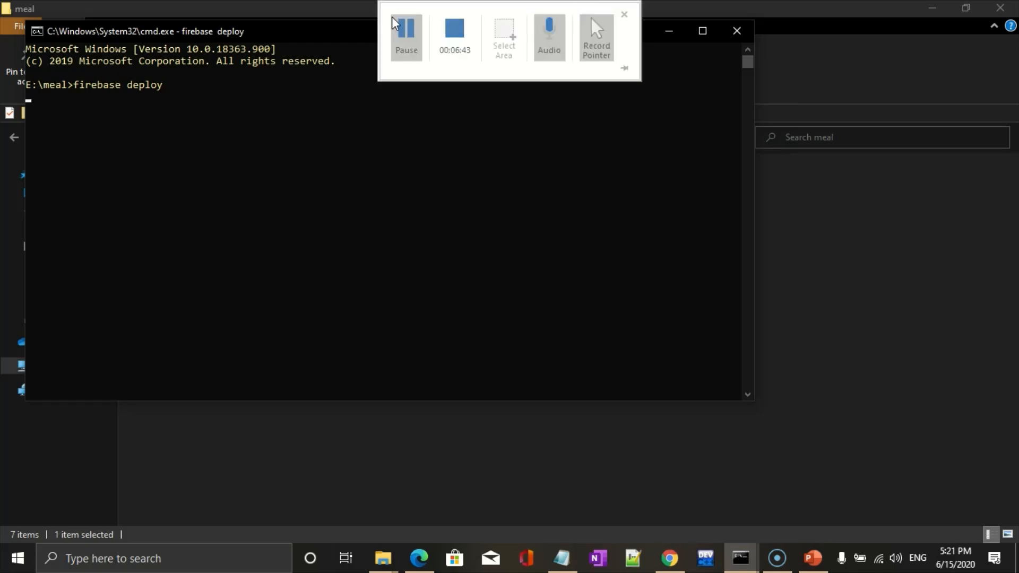
left_click(406, 29)
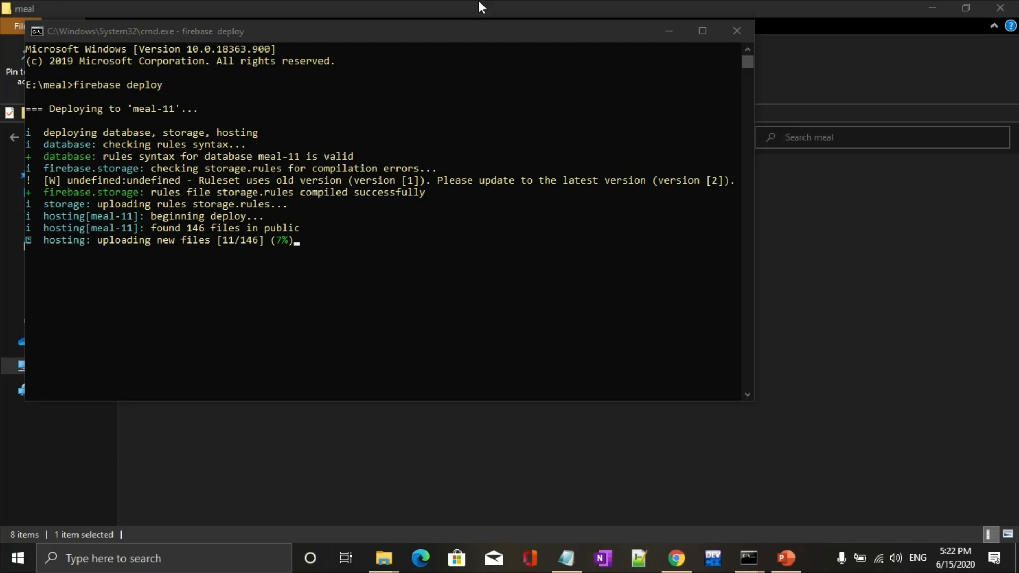
mouse_move(478, 1)
left_click(414, 32)
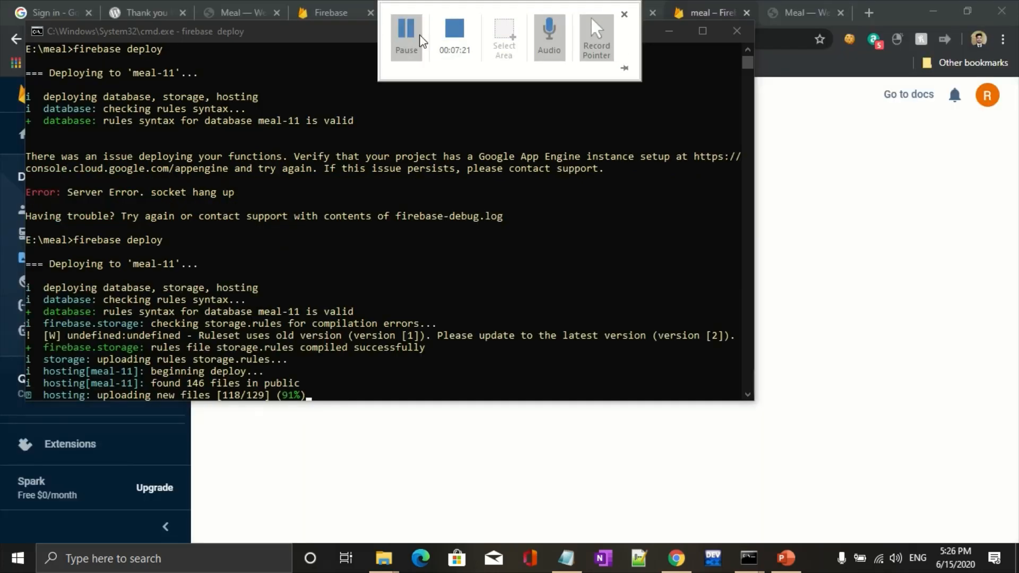
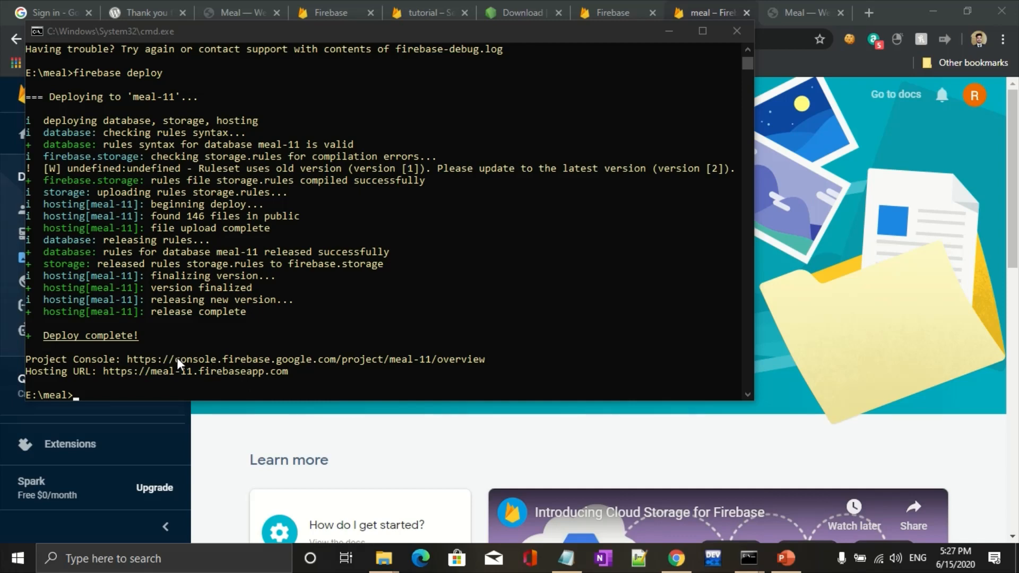
- Copy the meal-11 part of the Hosting URL from the deployment output
left_click(151, 369)
double_click(179, 372)
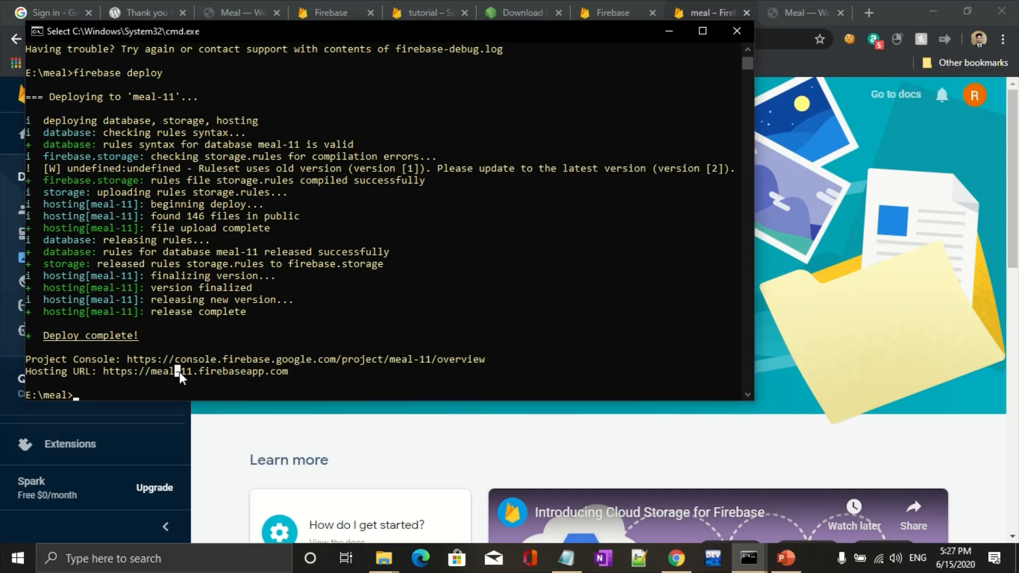
left_click(179, 372)
left_click_drag(192, 371, 152, 373)
key("ctrl+c")
right_click(152, 374)
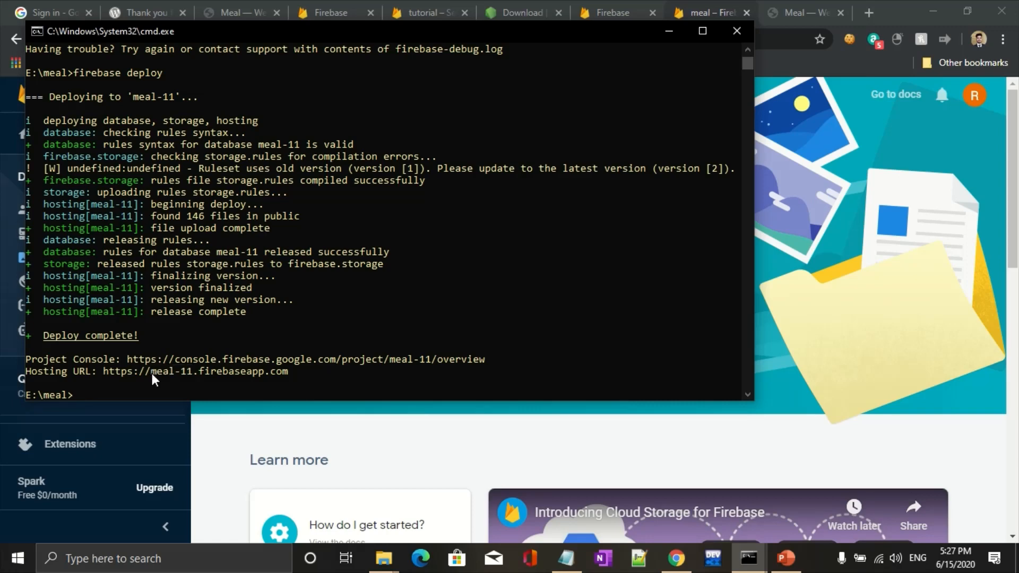
- Open meal-11.web.app in a new Chrome tab
left_click(862, 13)
left_click(868, 12)
key("ctrl+v")
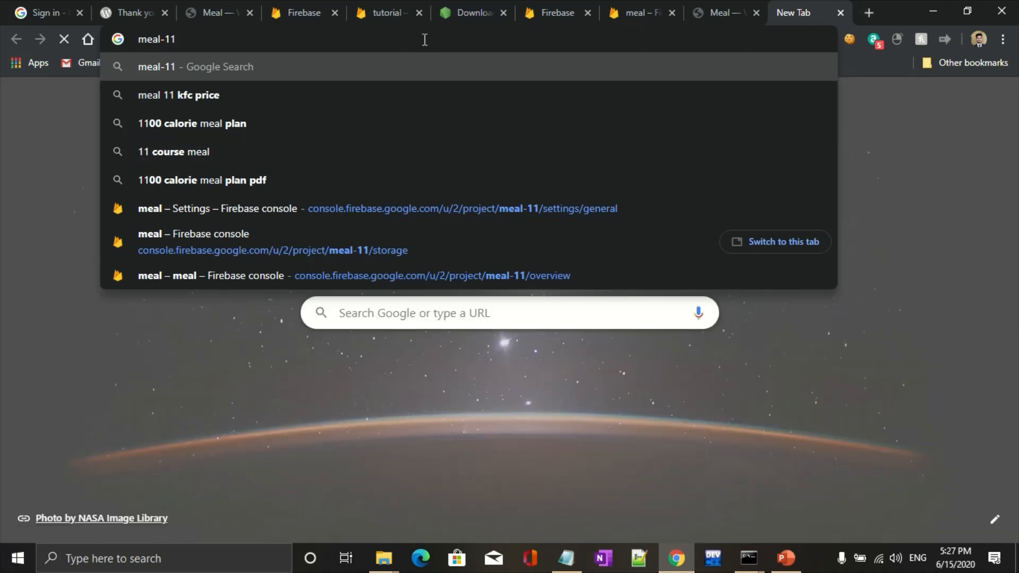
type(".web")
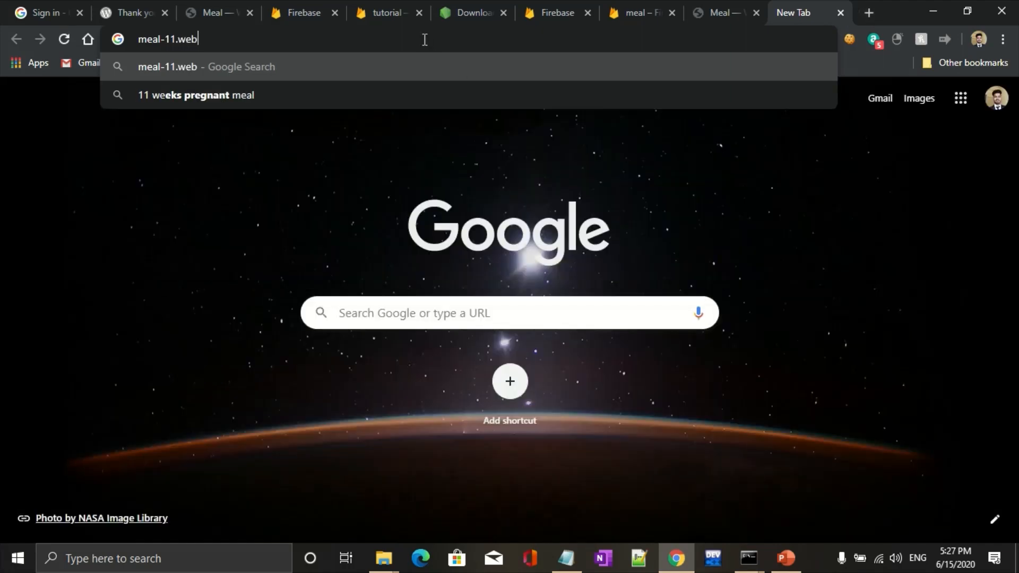
type(".app")
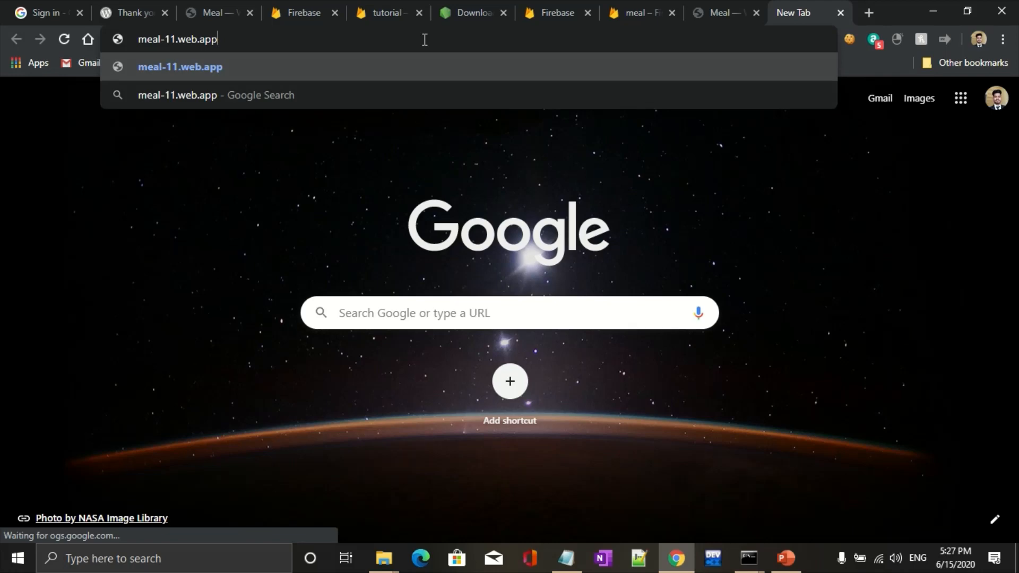
key("Return")
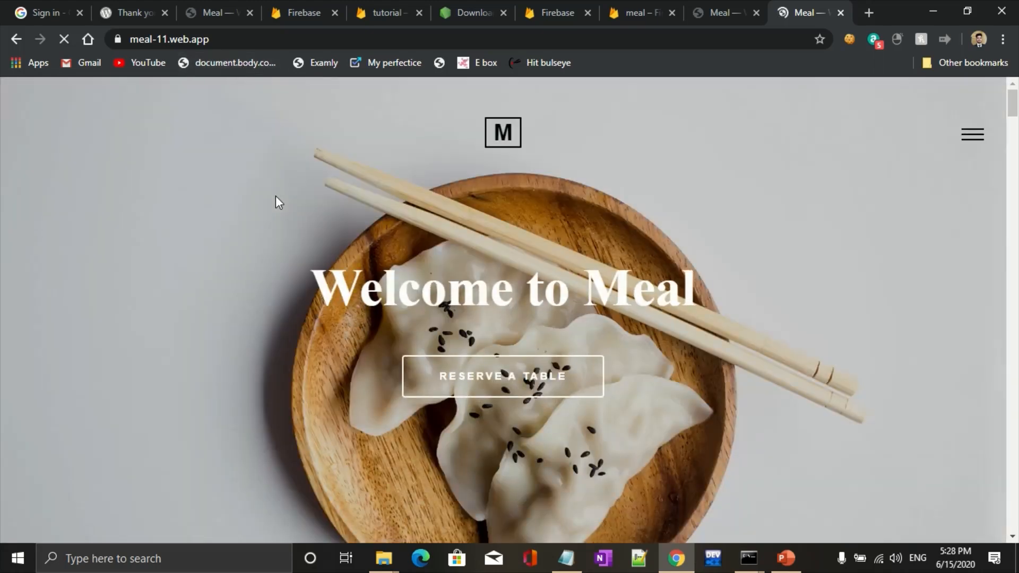
- Examine the live Meal page from its address and welcome banner down to the Meet The Chefs section
scroll(275, 196, "down", 3)
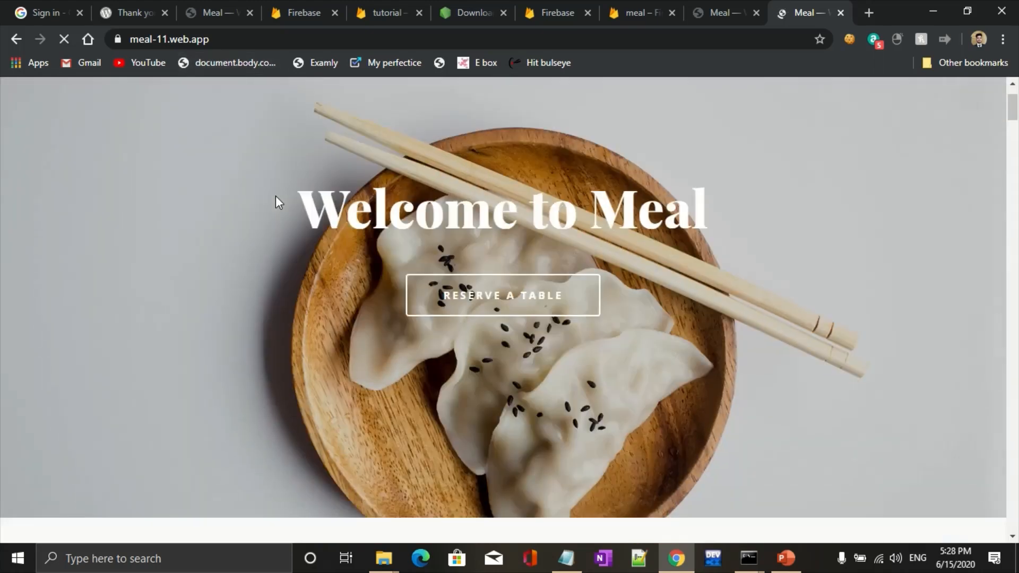
scroll(275, 195, "up", 3)
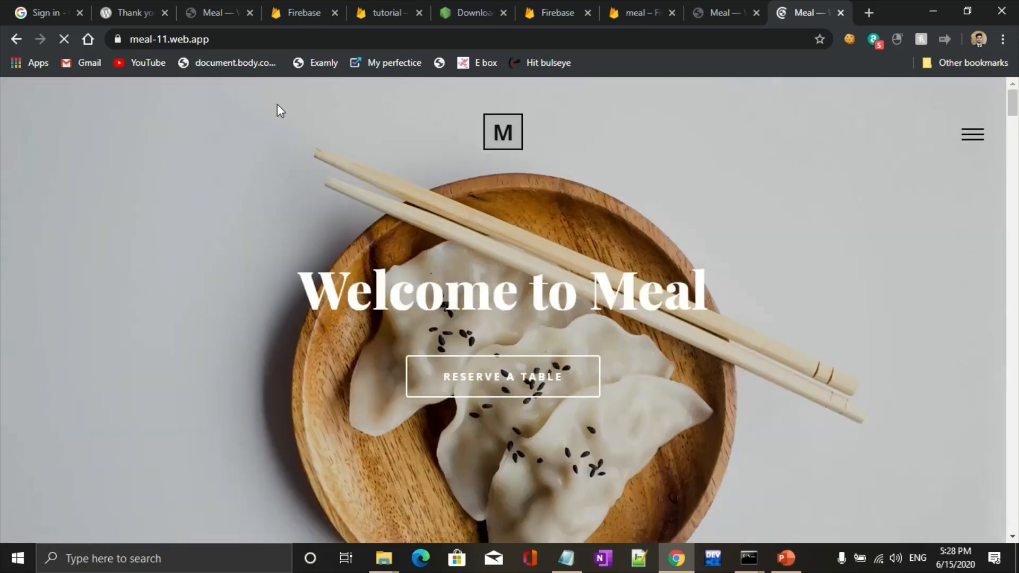
double_click(214, 37)
left_click_drag(214, 36, 118, 40)
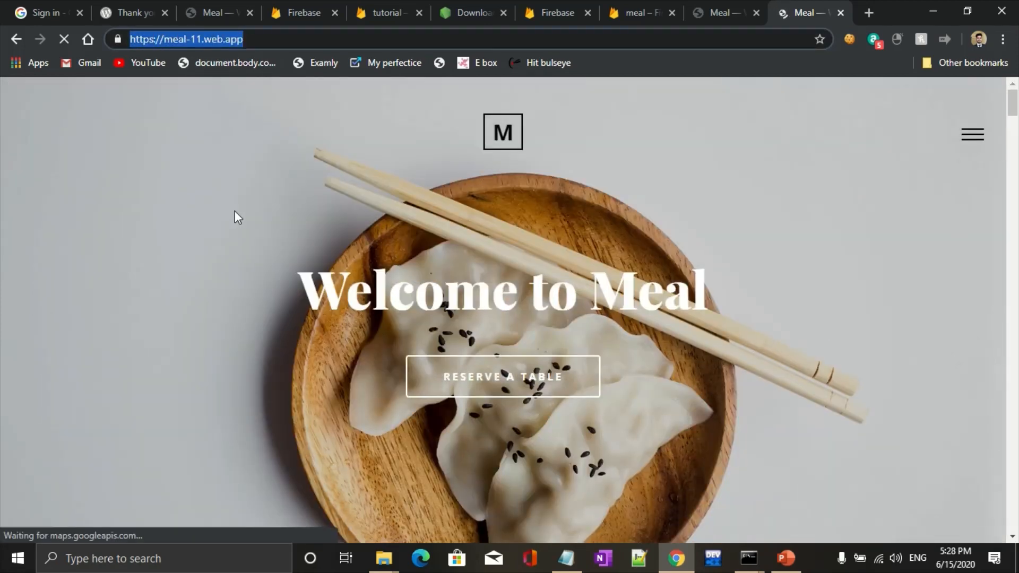
scroll(234, 211, "down", 12)
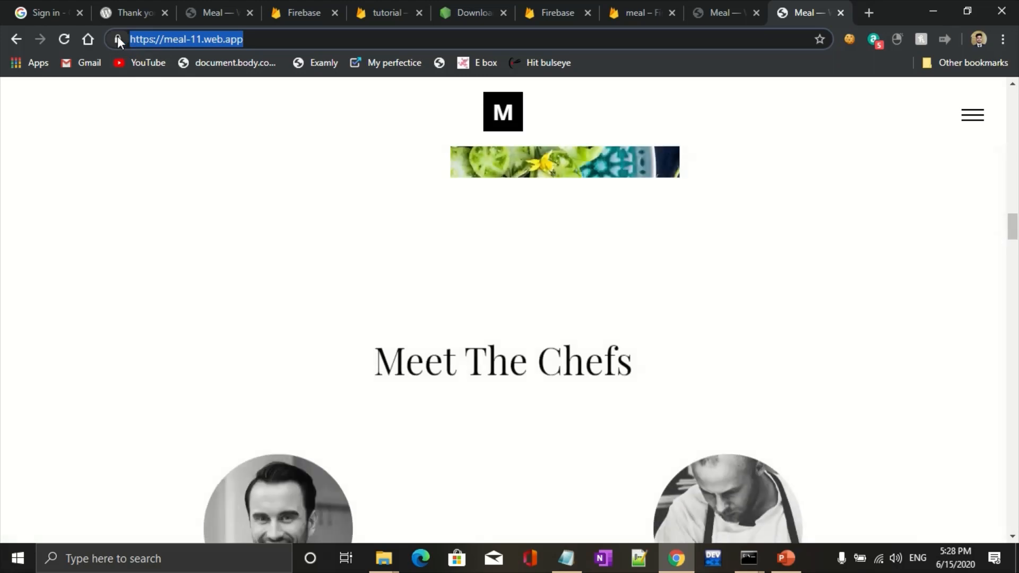
- View the security certificate of the meal-11.web.app site, including its issuer and validity, and close it
left_click(117, 38)
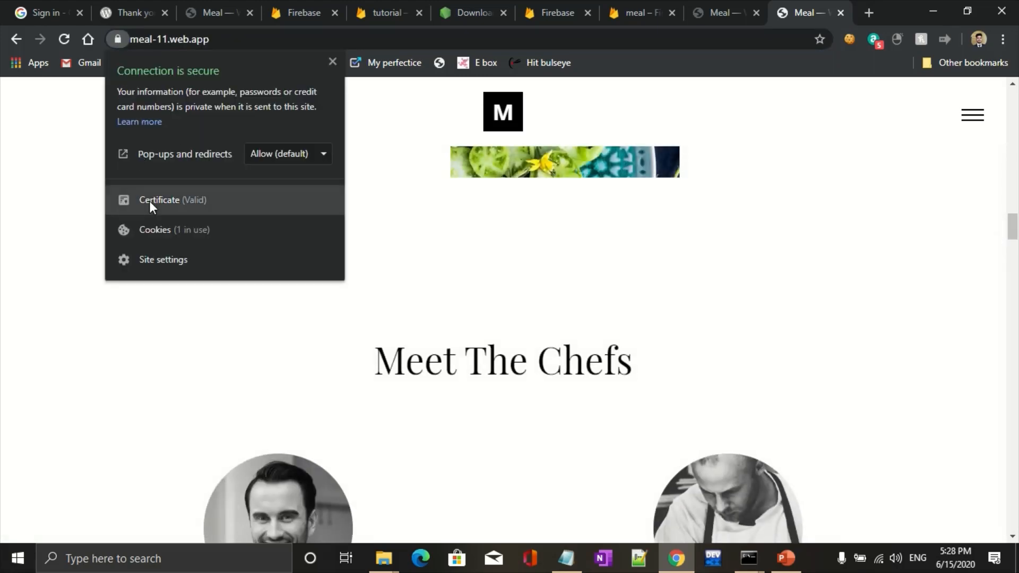
left_click(150, 205)
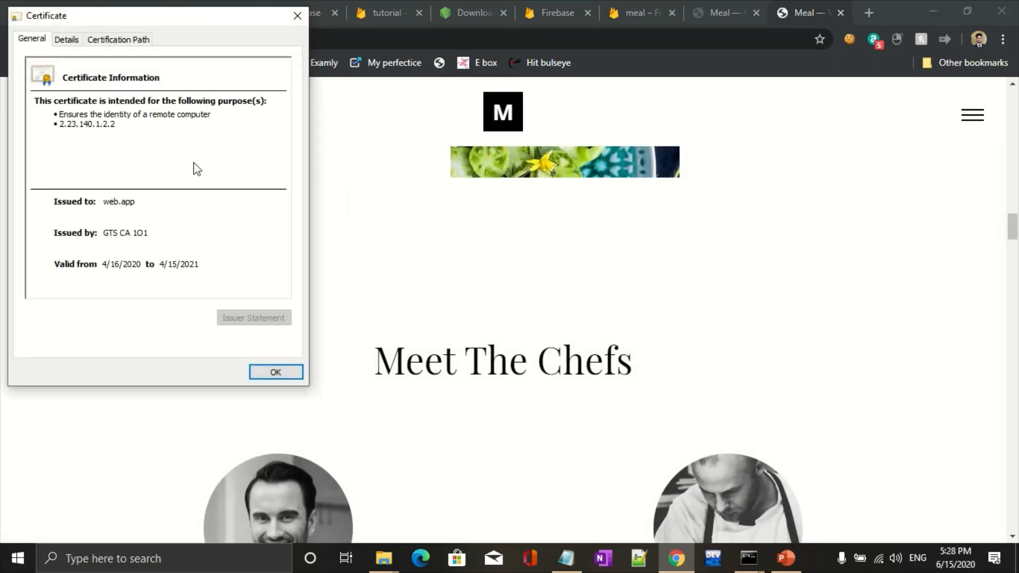
left_click(295, 17)
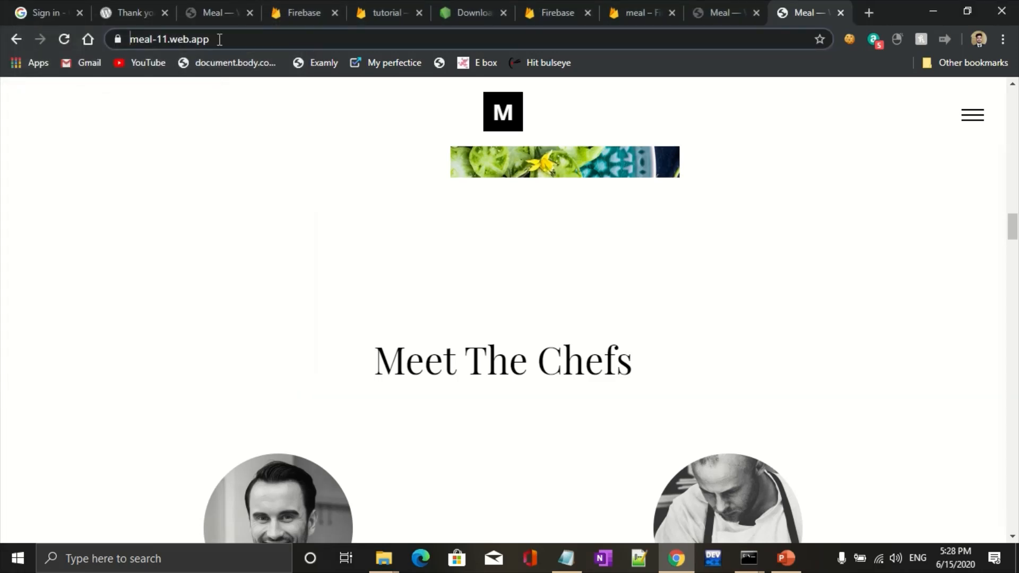
- Examine the deployed page's photo gallery and food section, and check the parts of its meal-11.web.app address
scroll(225, 296, "down", 5)
scroll(227, 296, "up", 8)
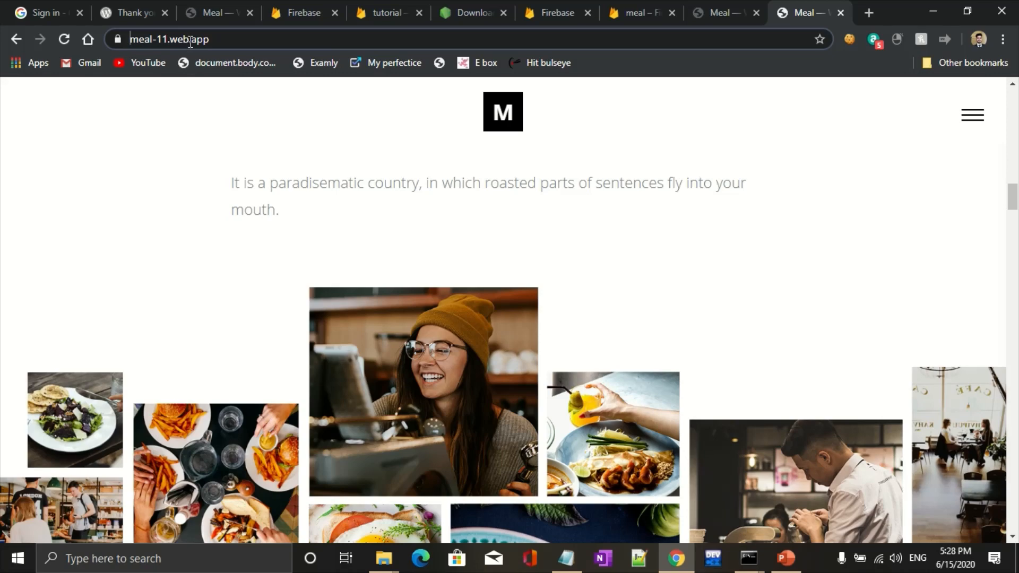
scroll(285, 359, "down", 5)
scroll(284, 360, "up", 5)
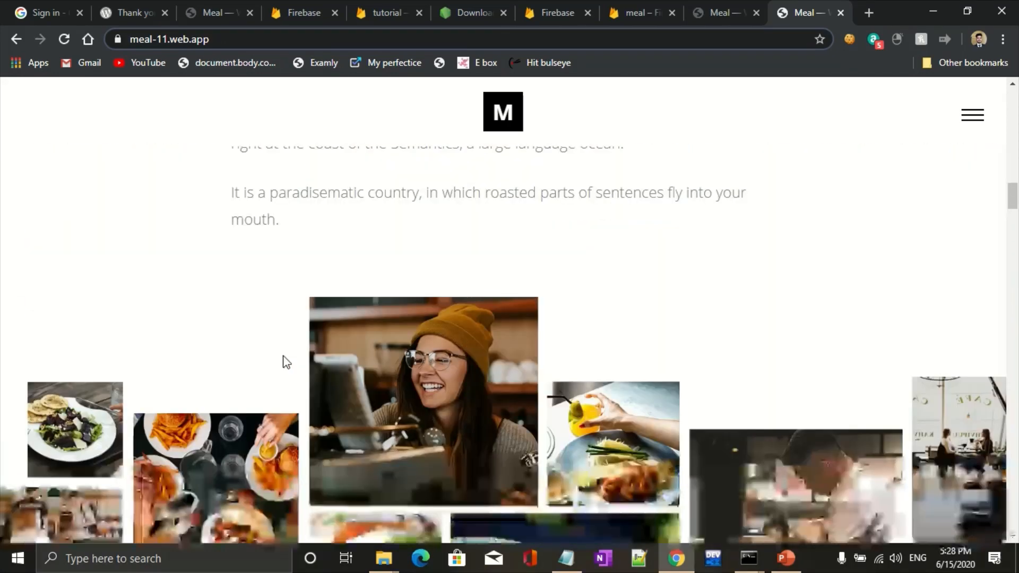
left_click(232, 40)
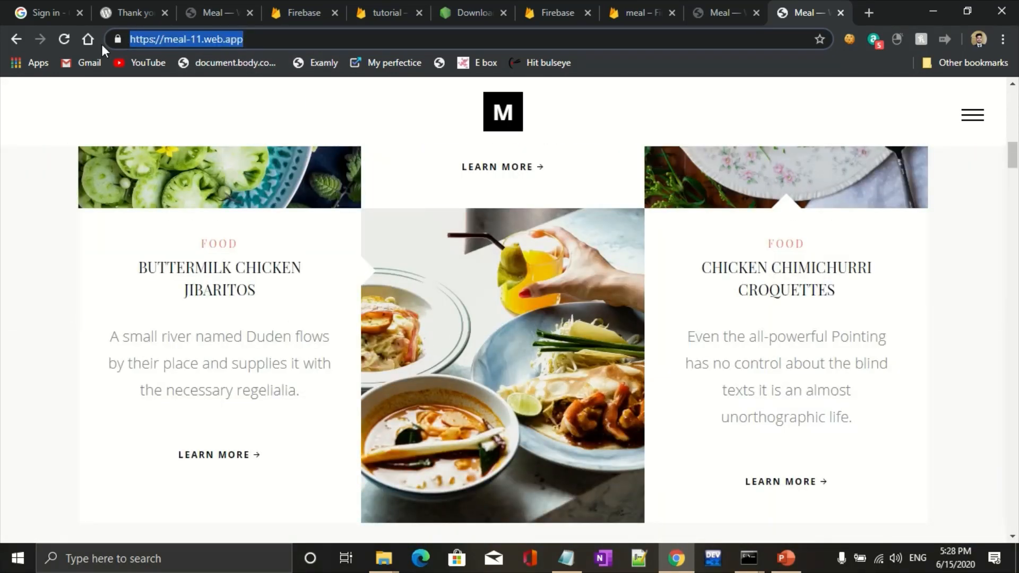
left_click(268, 42)
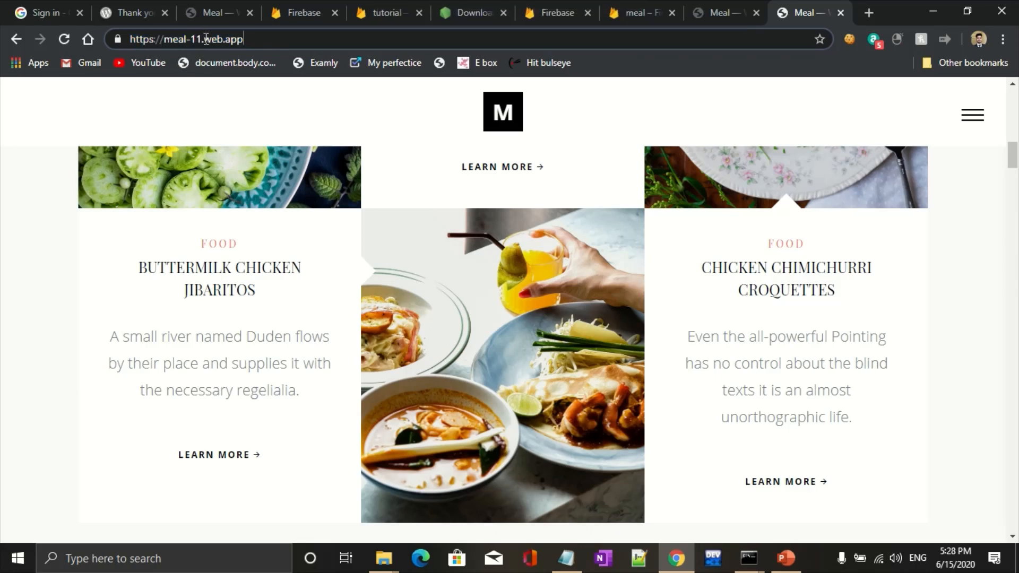
left_click_drag(207, 40, 175, 44)
left_click(175, 44)
left_click(257, 40)
- Go to the Google sign-in tab and choose the second listed account to continue to hostinger.in
mouse_move(46, 1)
left_click(31, 4)
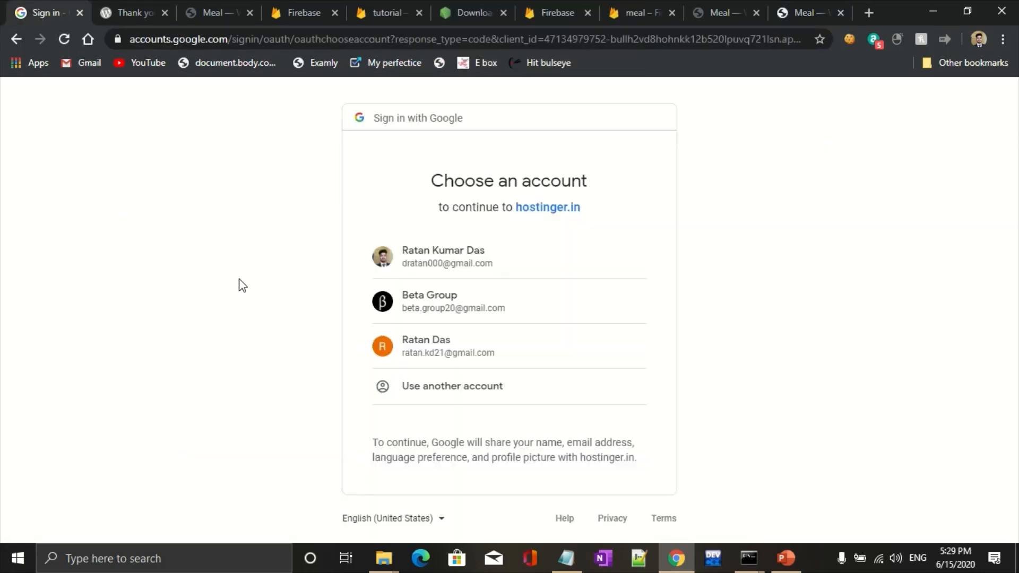
left_click(432, 310)
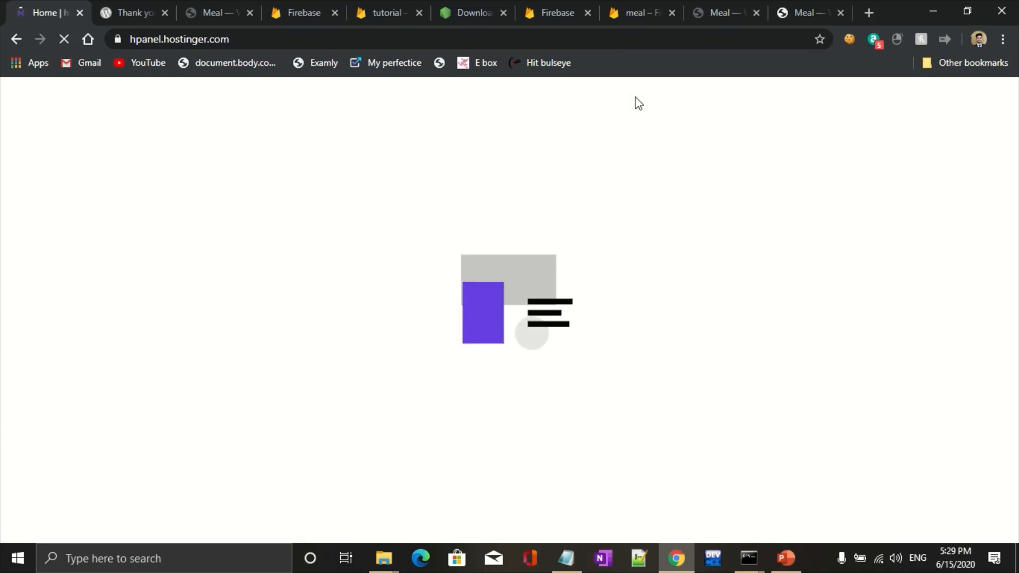
- Open the Hosting section of the meal project in the Firebase console and start adding a custom domain
left_click(648, 4)
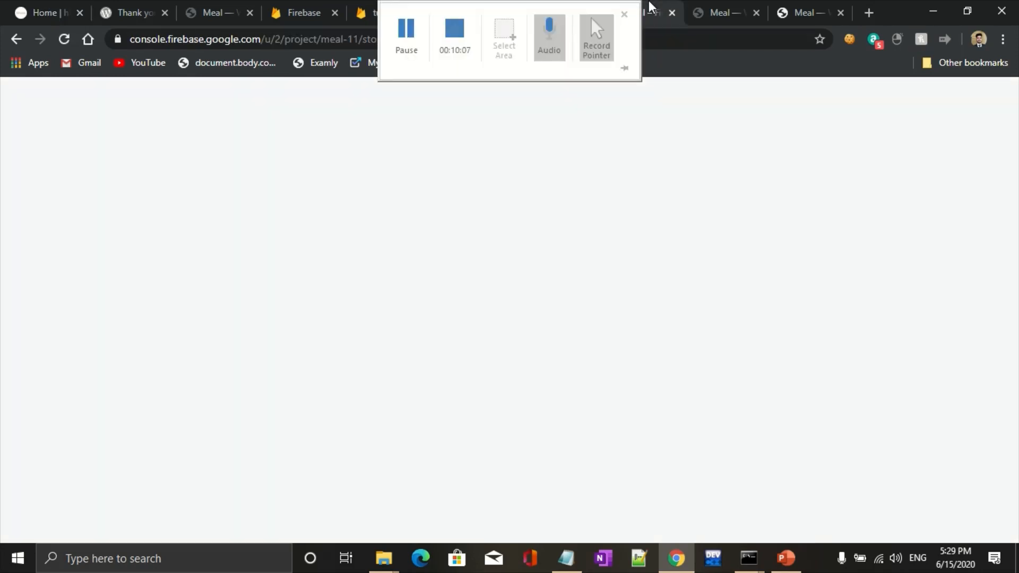
scroll(502, 329, "down", 3)
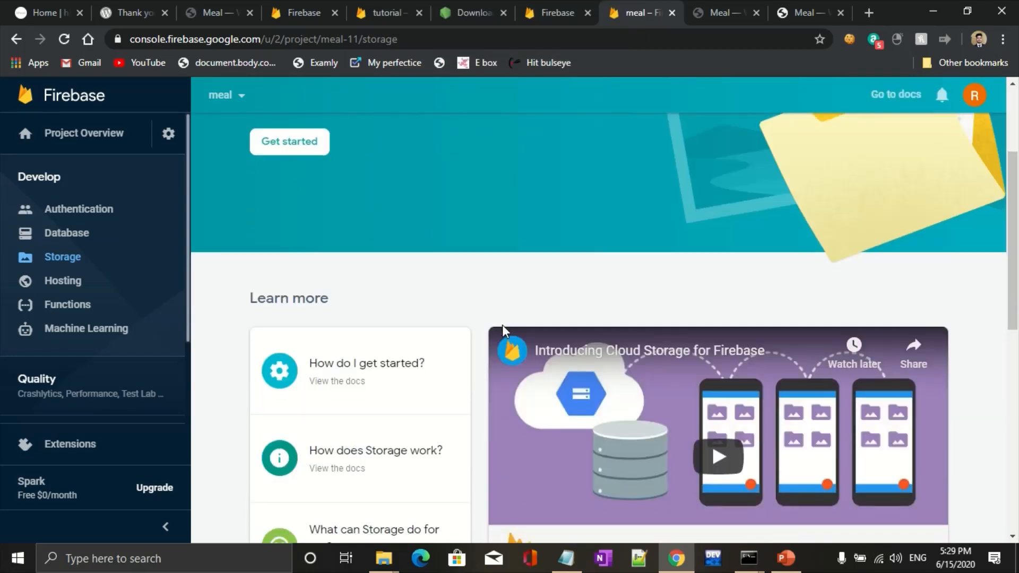
scroll(283, 474, "up", 3)
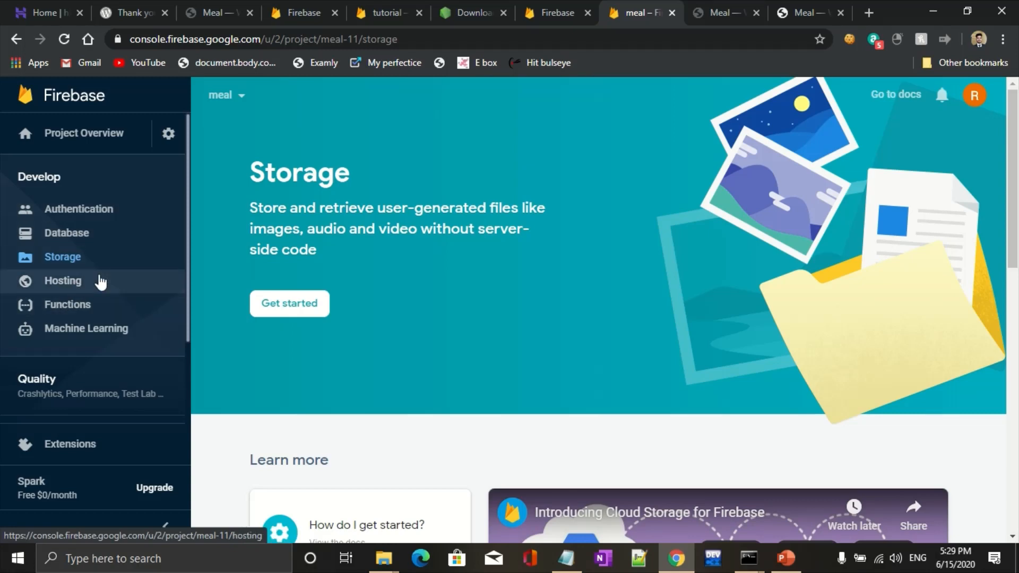
left_click(83, 282)
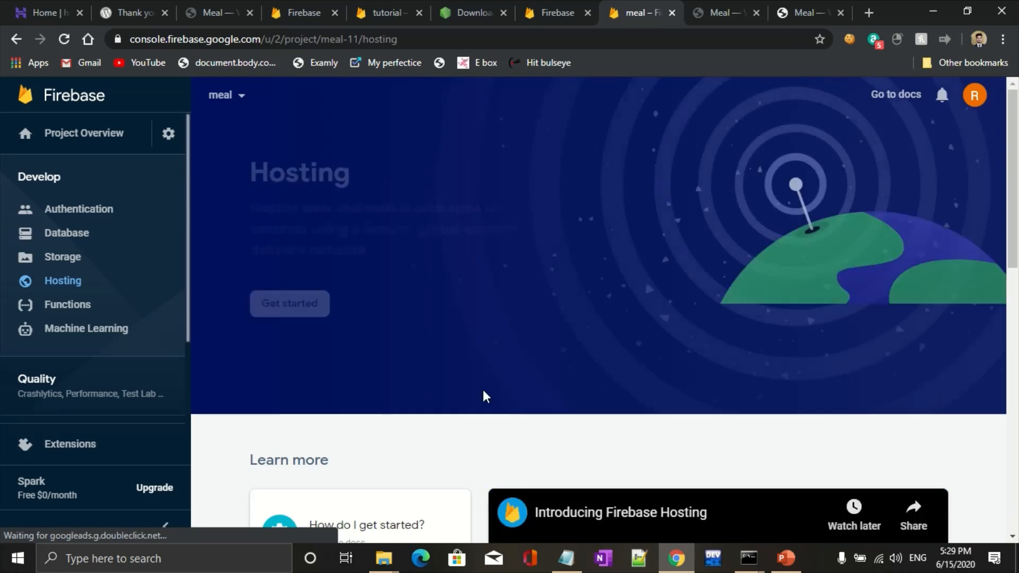
scroll(484, 395, "down", 10)
scroll(484, 396, "up", 10)
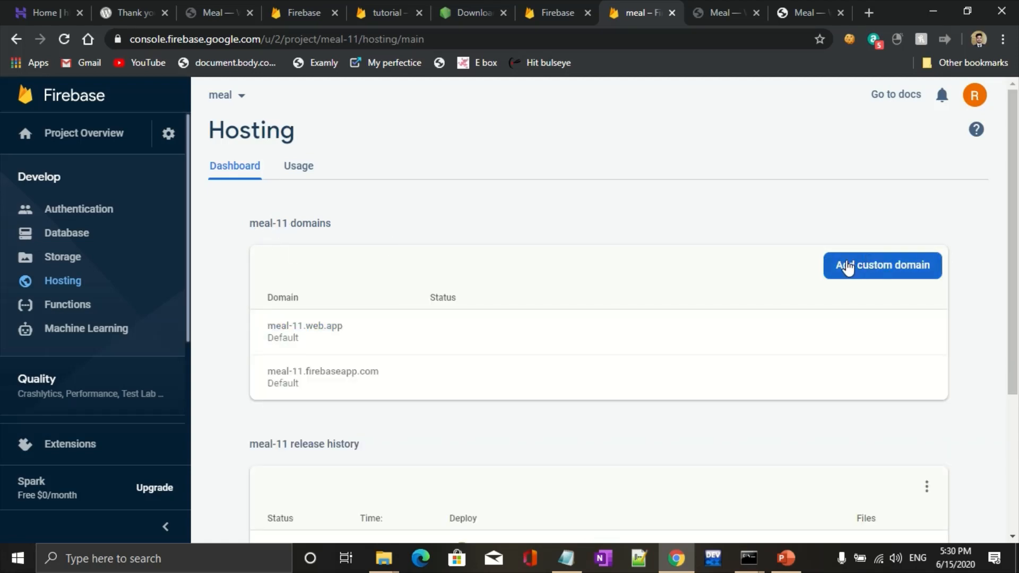
left_click(861, 272)
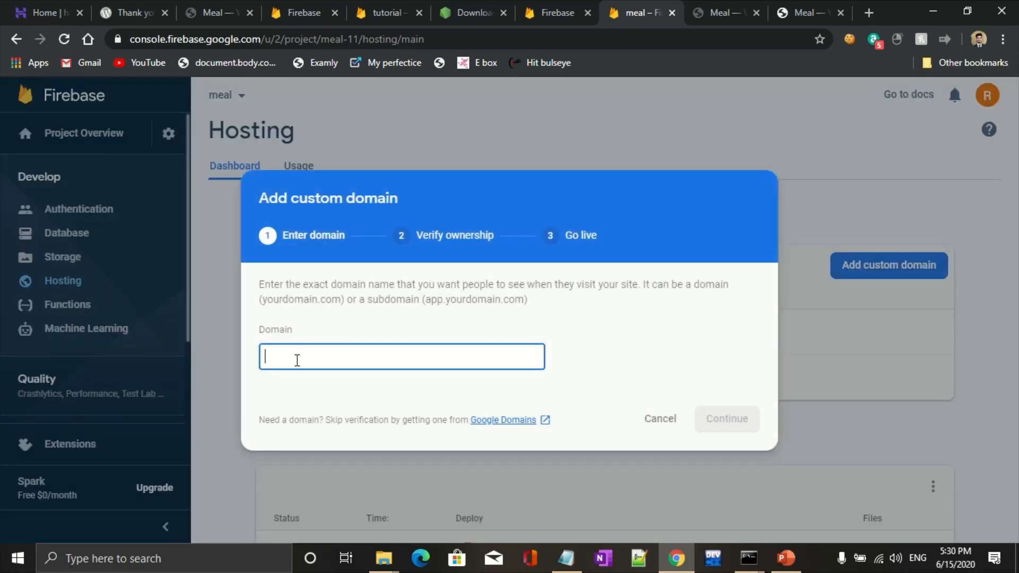
- Check the registered domains in Hostinger, and enter capricom.tech as the custom domain in the Firebase console
left_click(56, 10)
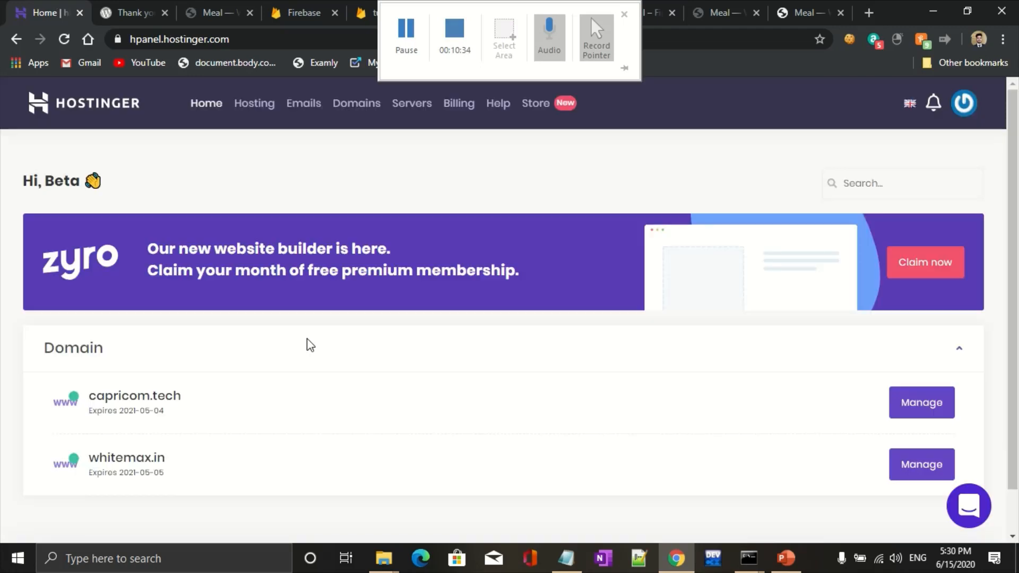
scroll(310, 345, "down", 1)
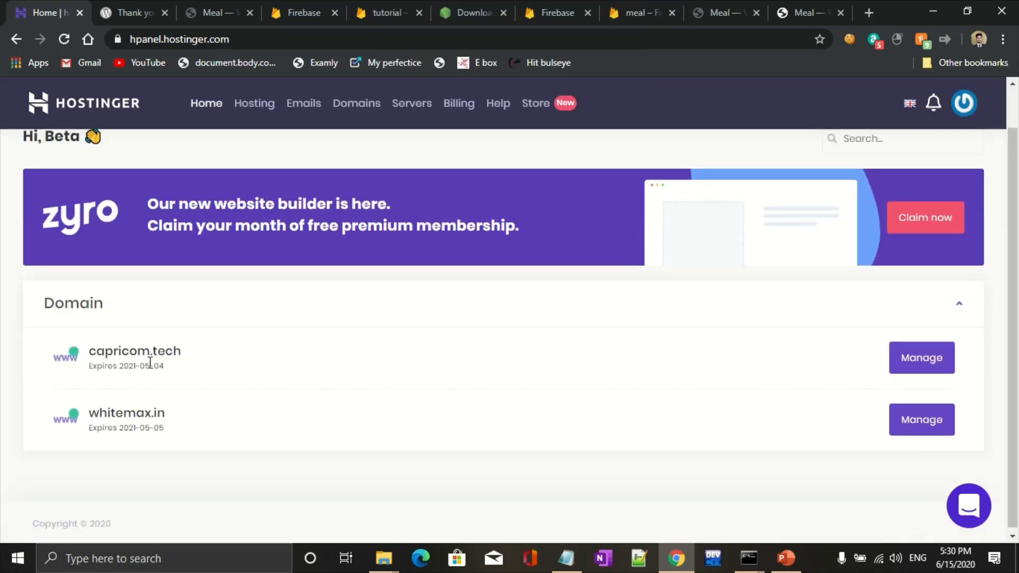
mouse_move(640, 6)
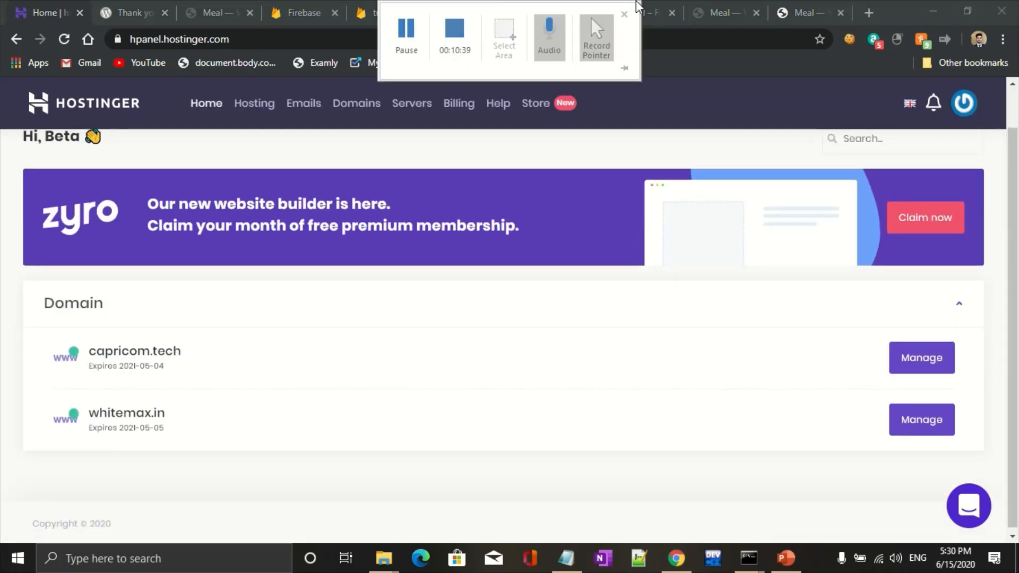
left_click(655, 10)
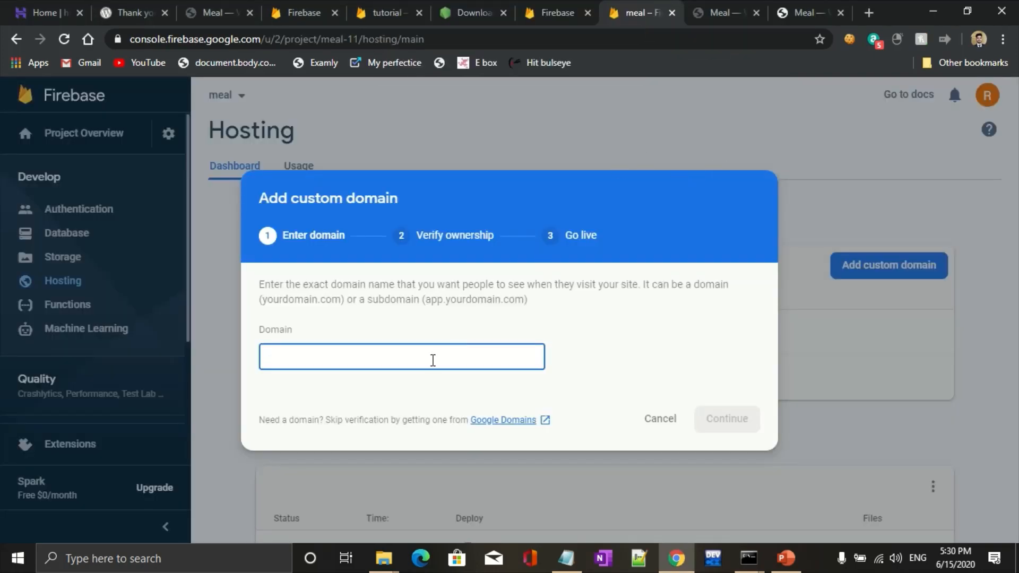
type("capr")
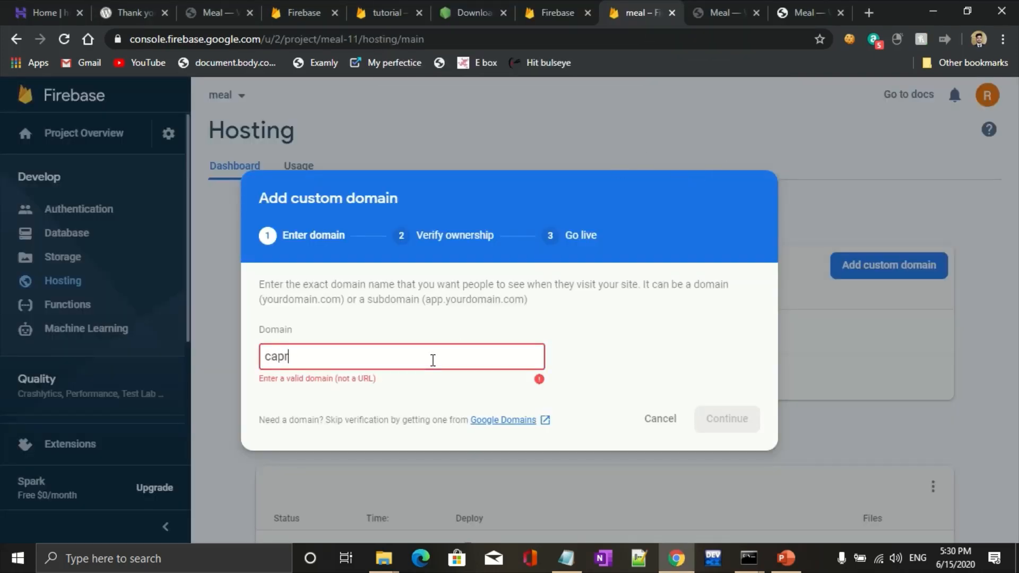
type("icom.tech")
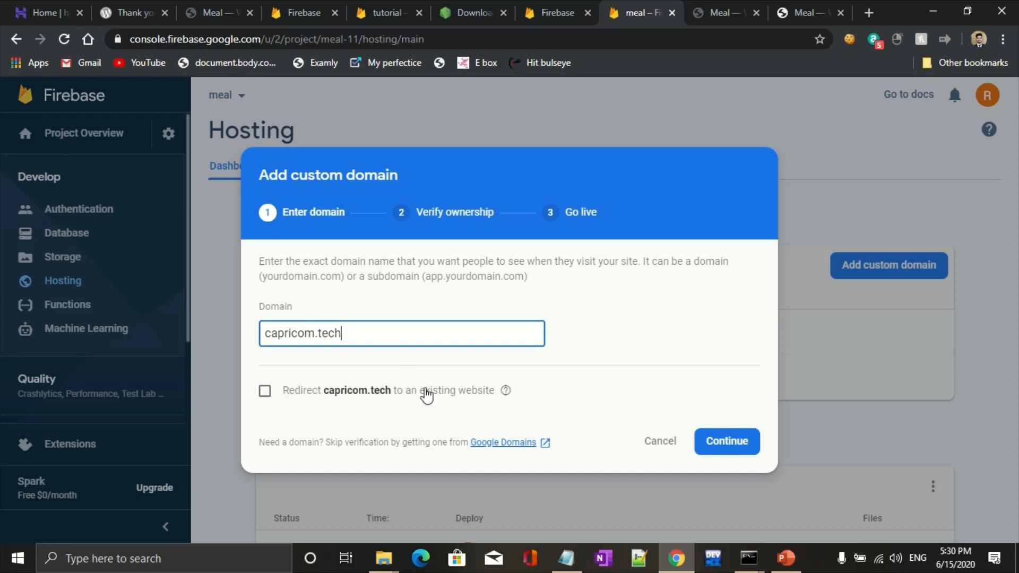
left_click(265, 391)
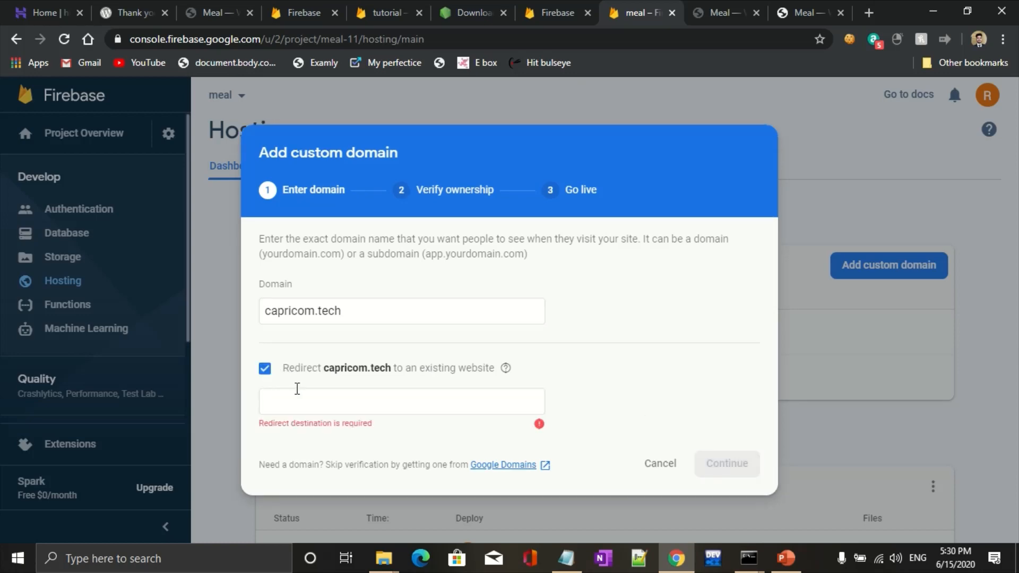
left_click(265, 368)
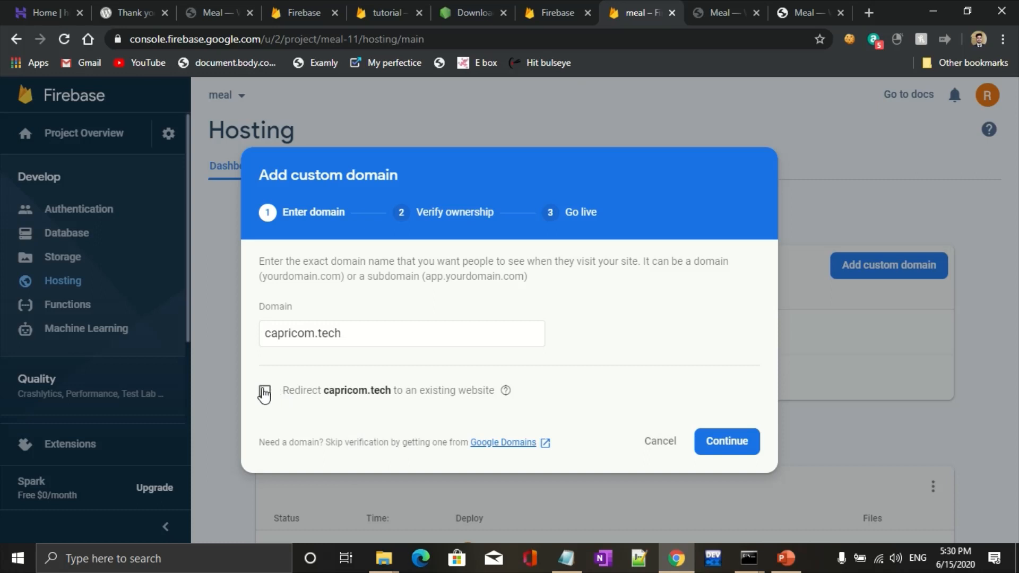
left_click(264, 390)
left_click(263, 370)
- Continue to ownership verification for capricom.tech and copy the value of the TXT record
left_click(722, 451)
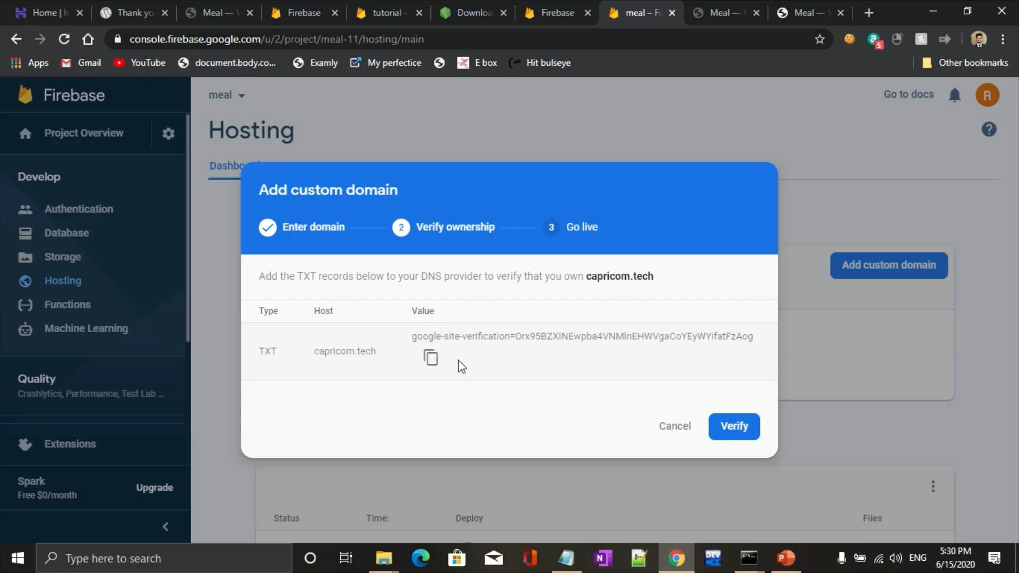
left_click(435, 367)
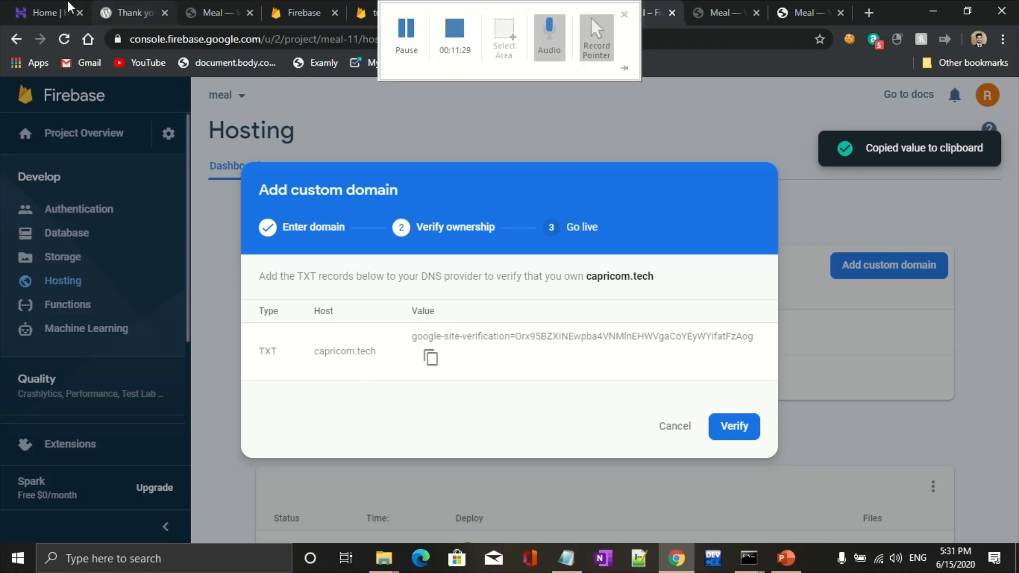
- Switch to Hostinger, open the management page of capricom.tech and go to its DNS zone
left_click(50, 13)
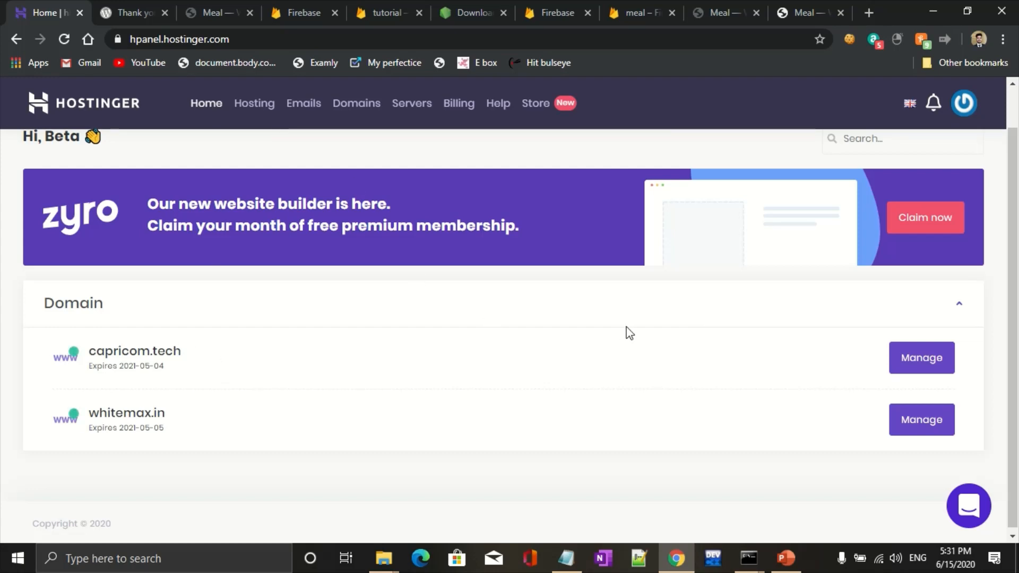
left_click(920, 371)
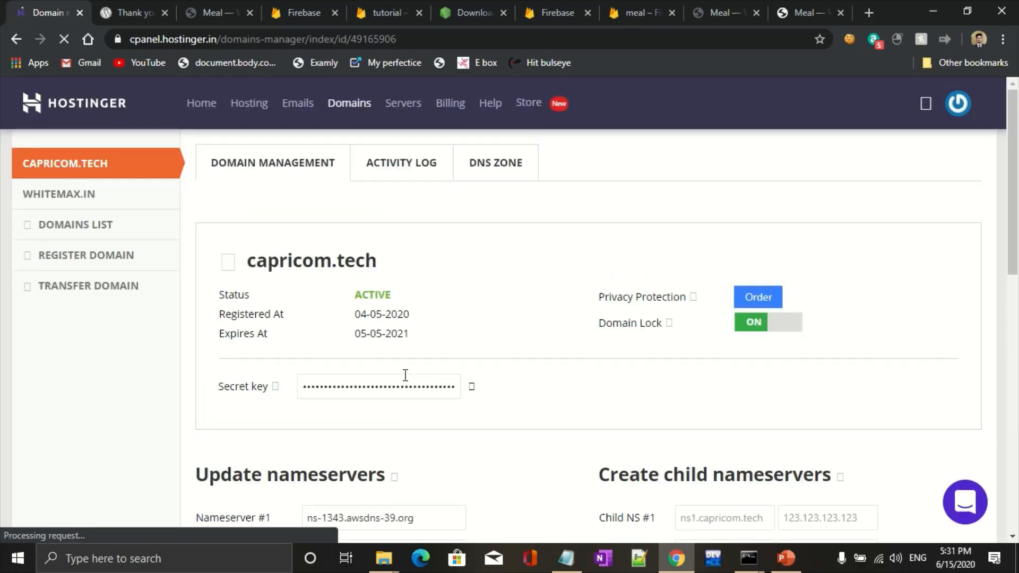
scroll(471, 292, "down", 4)
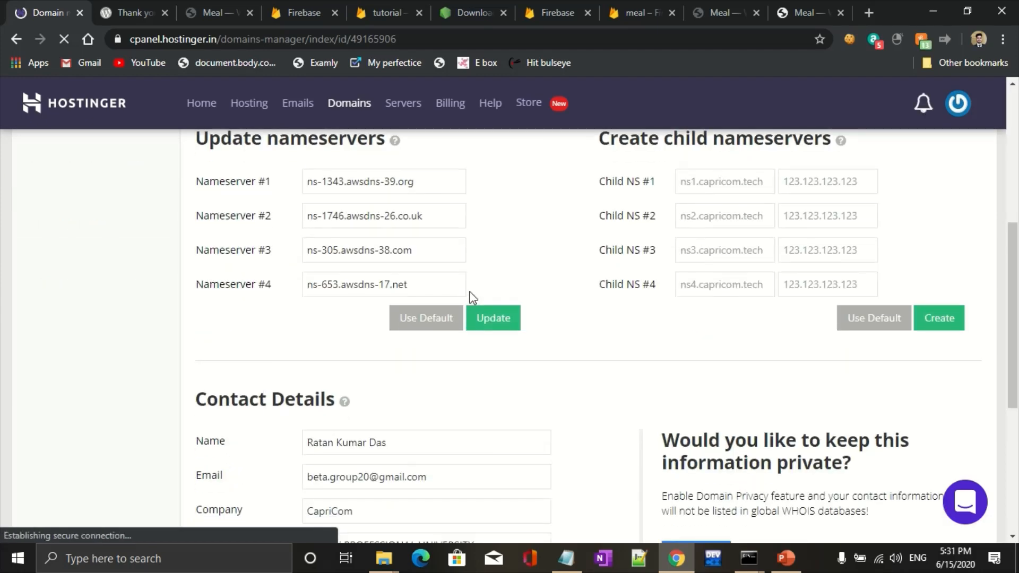
scroll(471, 295, "down", 4)
scroll(472, 297, "up", 4)
scroll(514, 399, "down", 6)
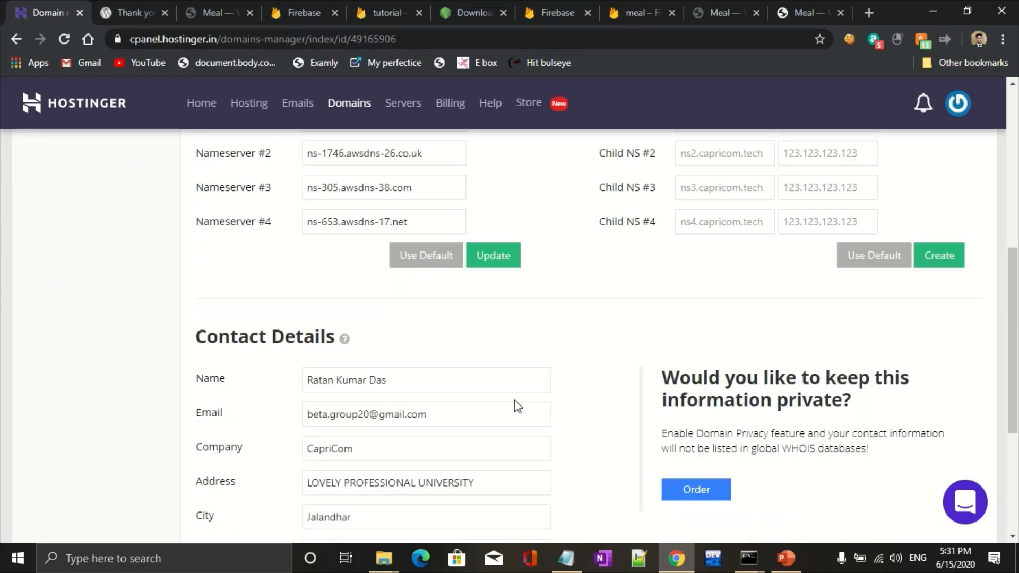
scroll(514, 400, "up", 15)
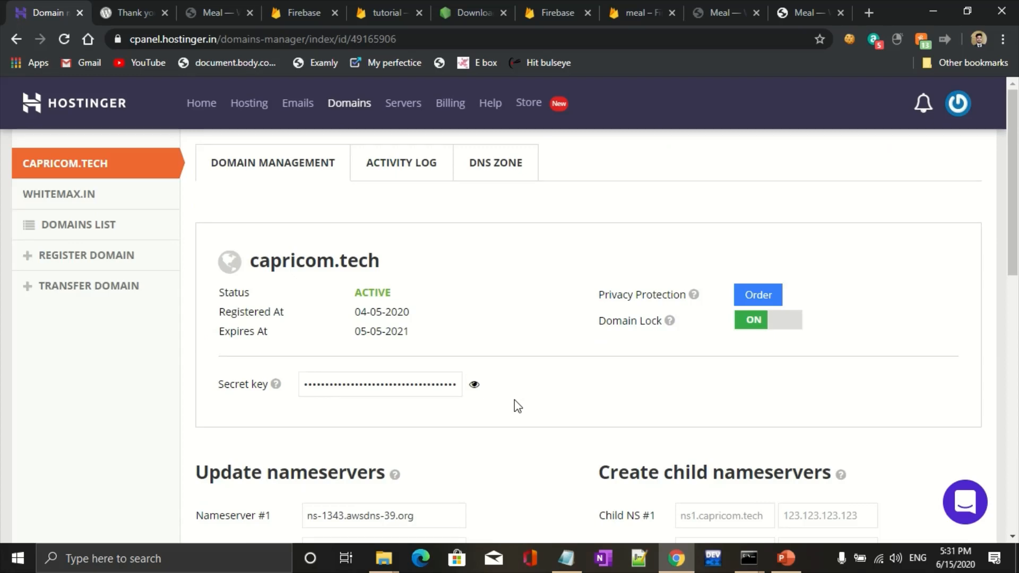
left_click(501, 171)
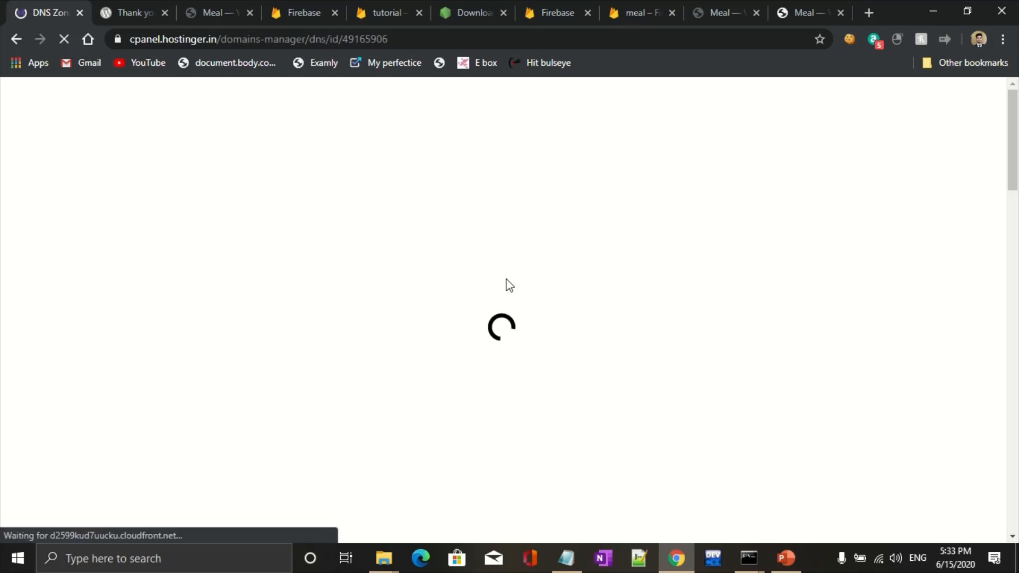
- Start a new record in the TXT (Text) section of the capricom.tech DNS zone
scroll(376, 365, "down", 7)
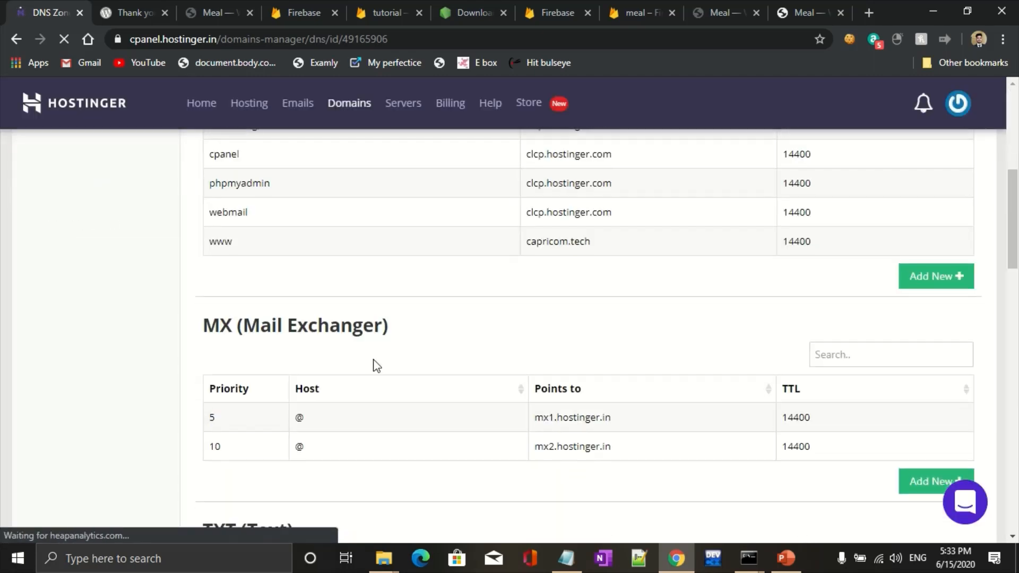
scroll(376, 365, "down", 8)
scroll(376, 365, "up", 3)
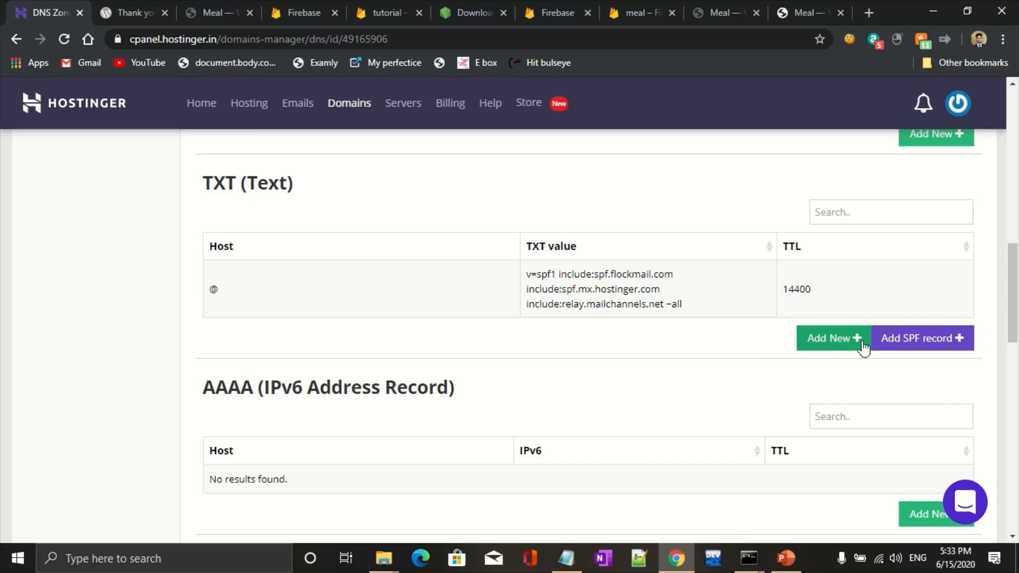
left_click(831, 338)
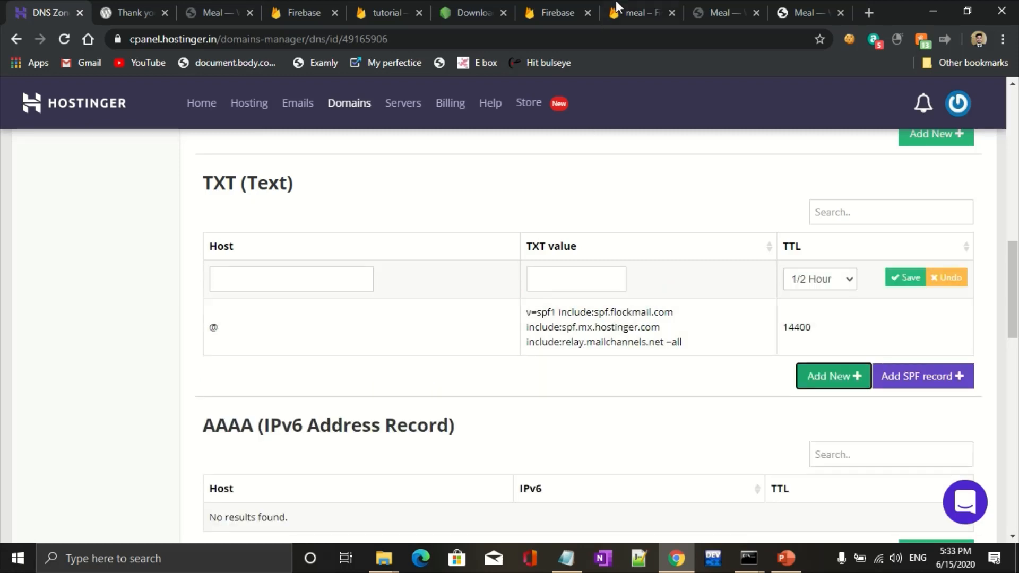
- Copy the host capricom.tech from Firebase's verification dialog and enter it as the new TXT record's host in Hostinger
left_click(652, 7)
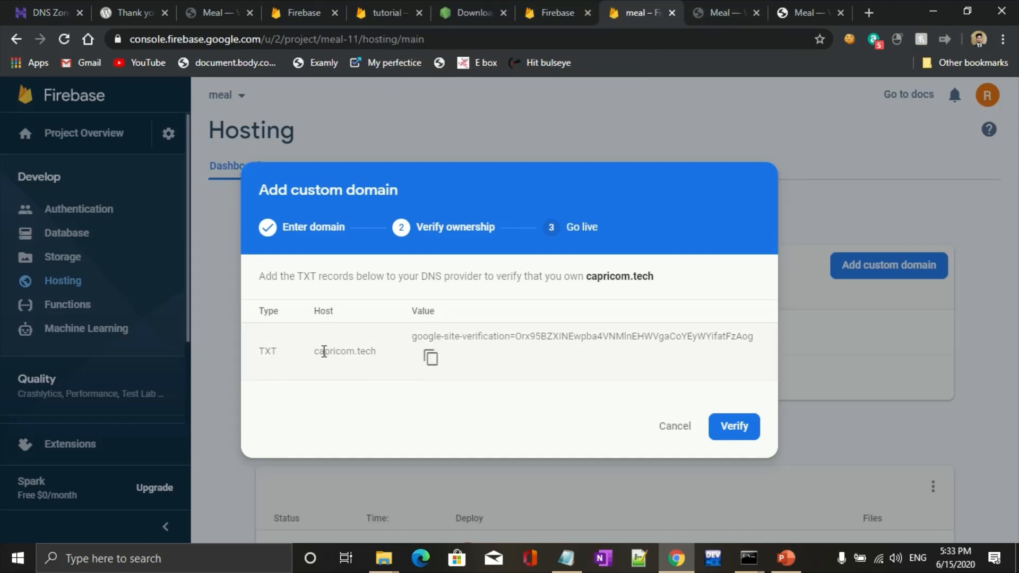
double_click(325, 351)
key("ctrl+c")
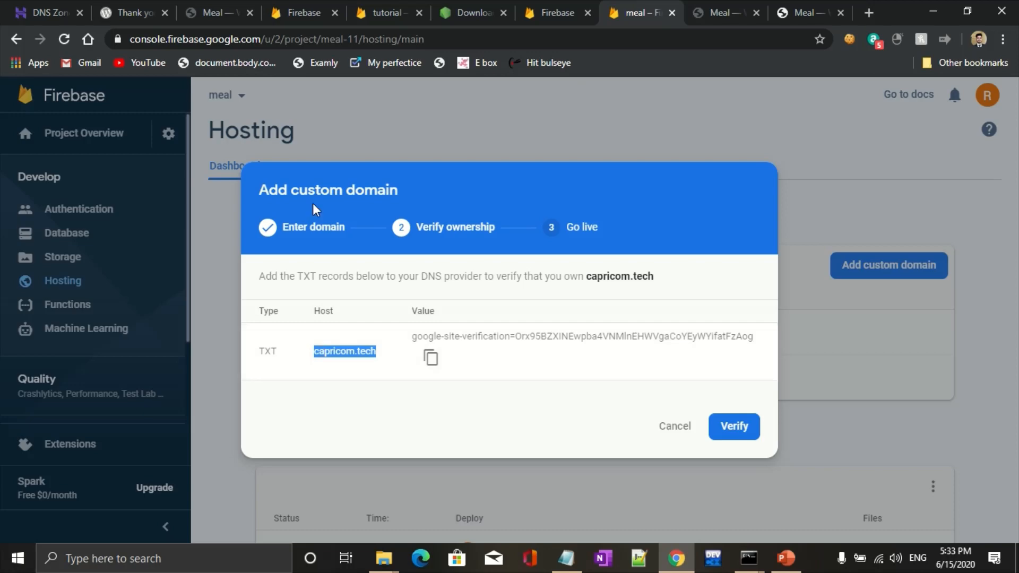
left_click(72, 1)
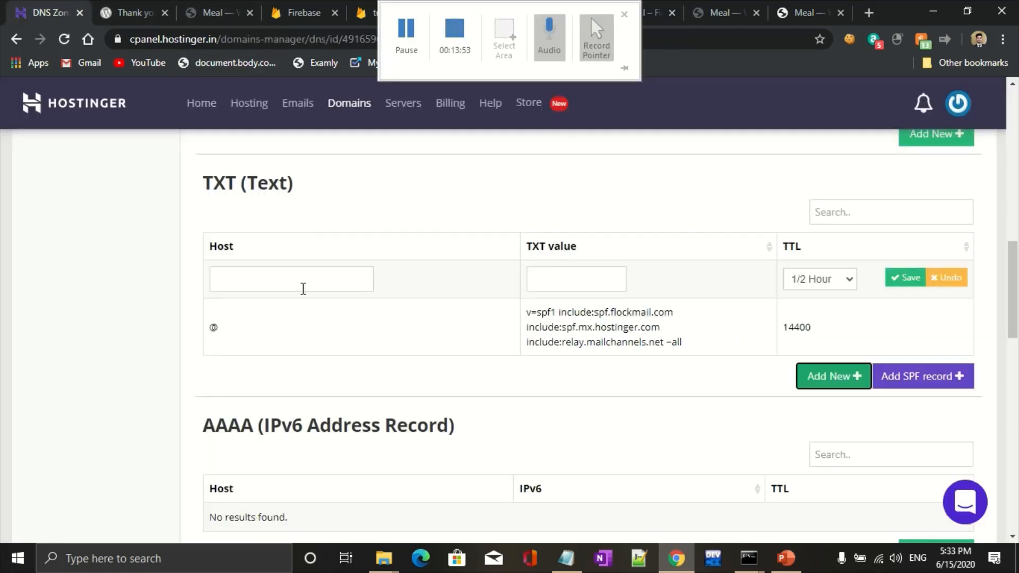
left_click(276, 280)
key("ctrl+v")
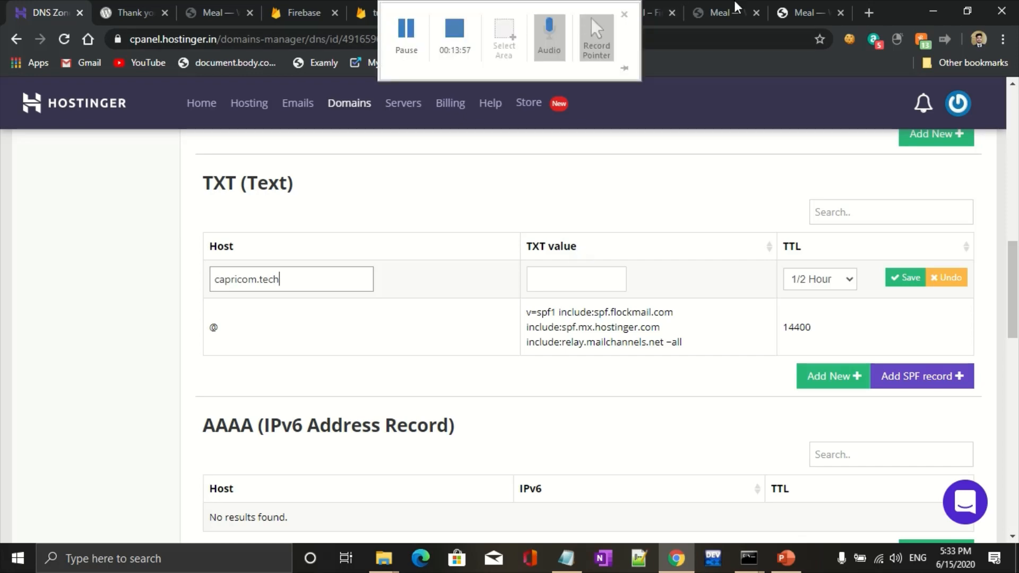
- Switch back to Firebase's domain verification dialog and copy the value of the TXT record
left_click(755, 3)
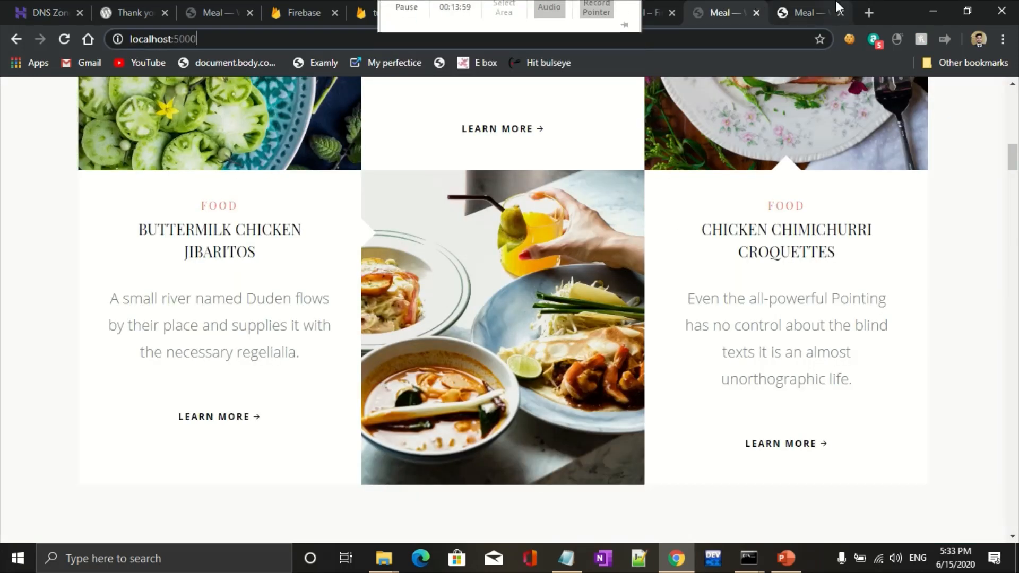
left_click(807, 12)
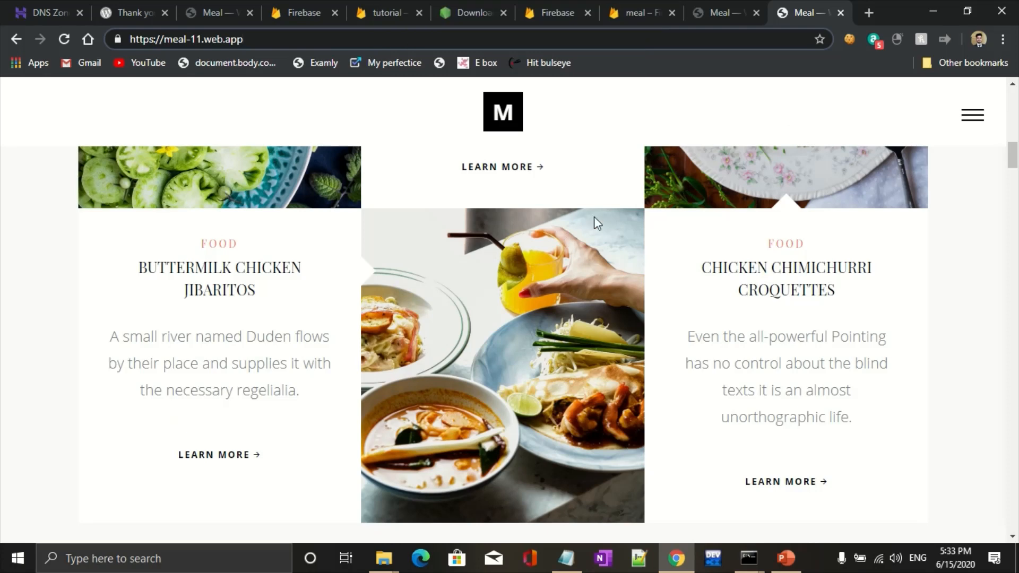
left_click(639, 5)
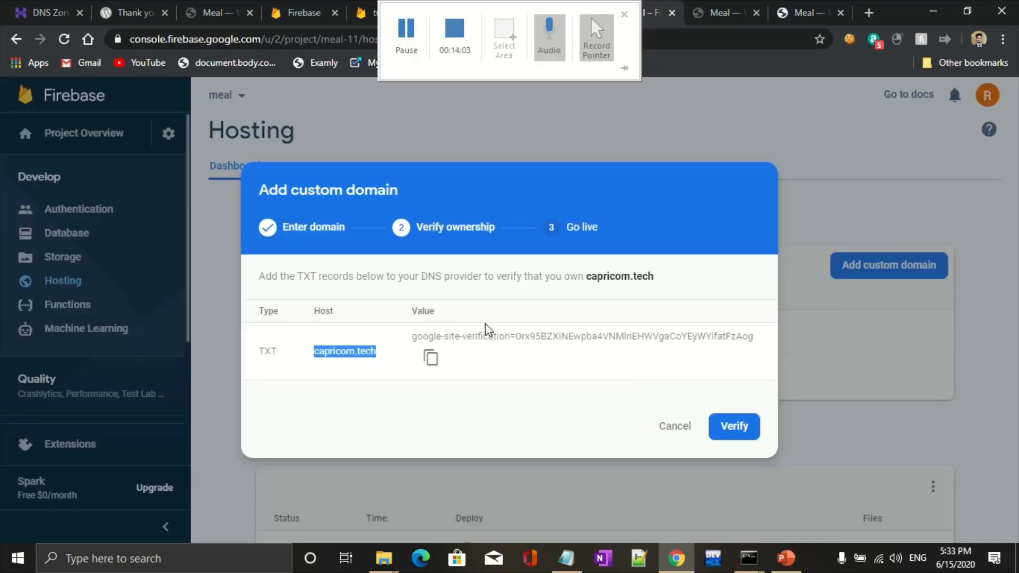
left_click(430, 357)
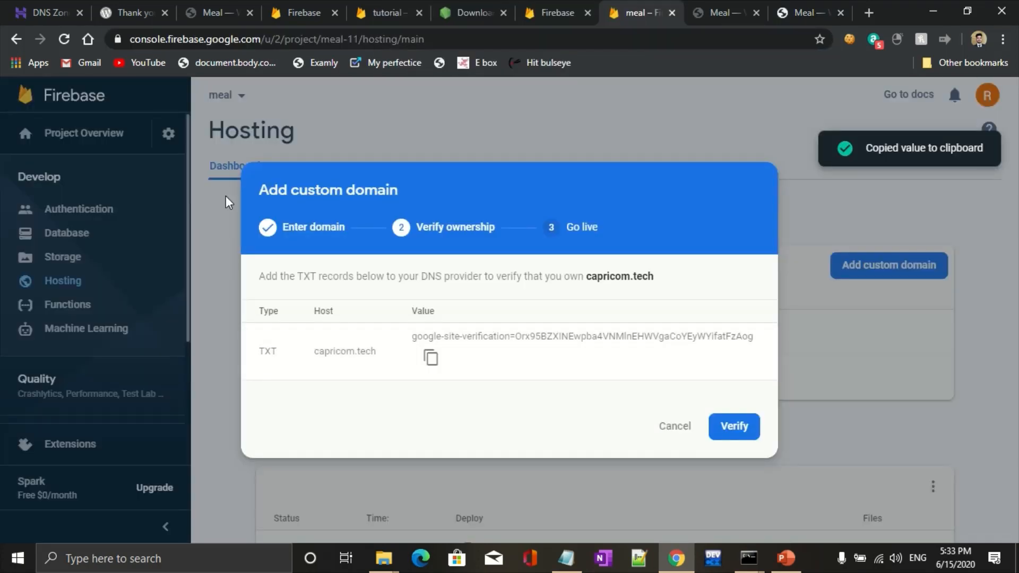
- Switch to Hostinger, enter the copied site-verification token as the new record's TXT value and save the record
left_click(50, 12)
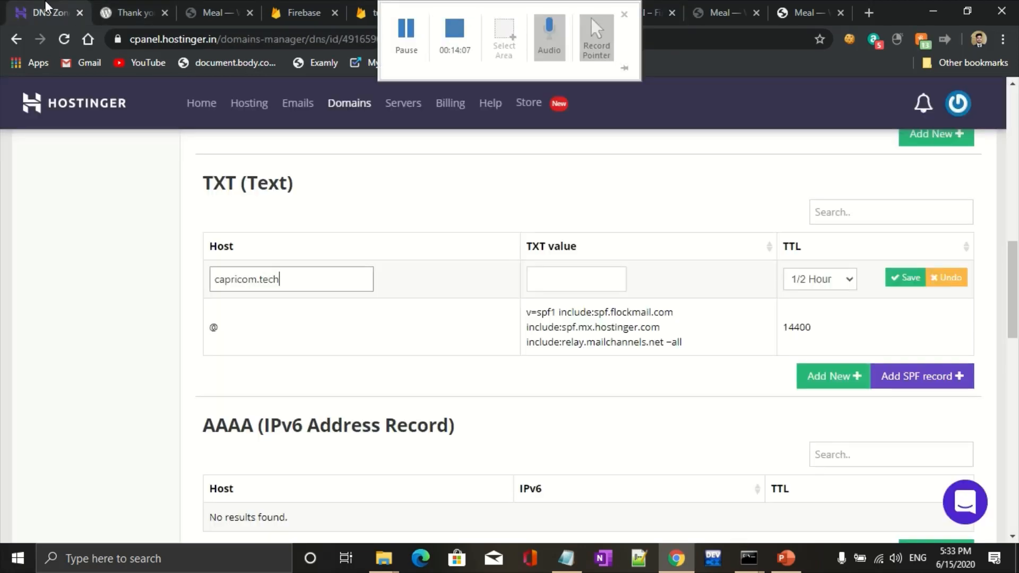
left_click(566, 282)
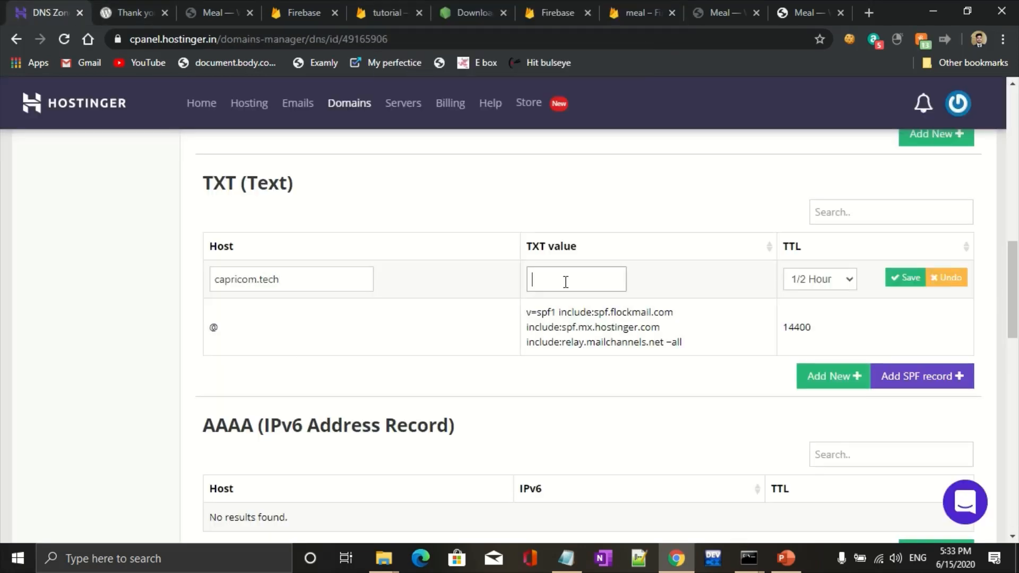
key("ctrl+v")
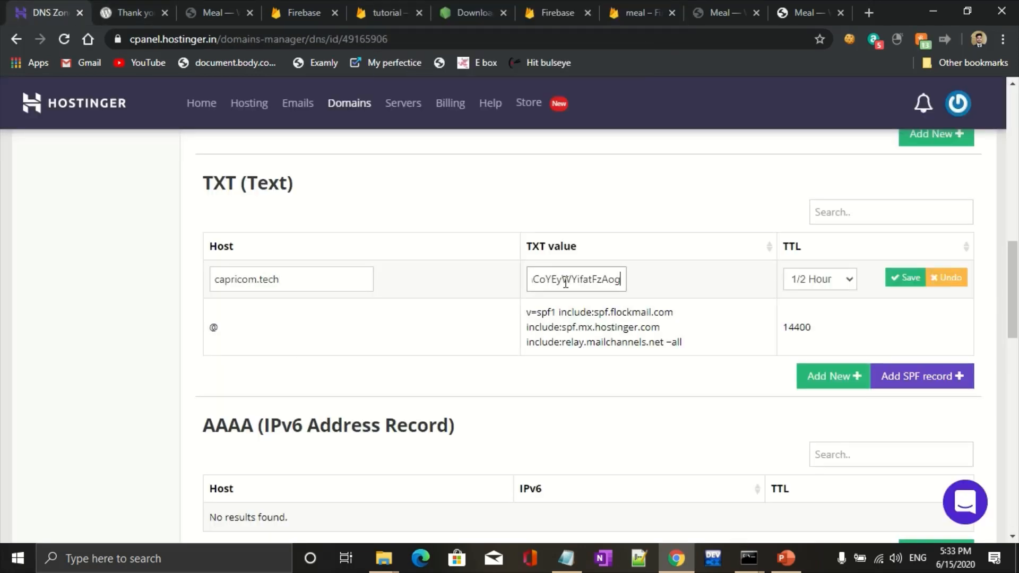
left_click(907, 279)
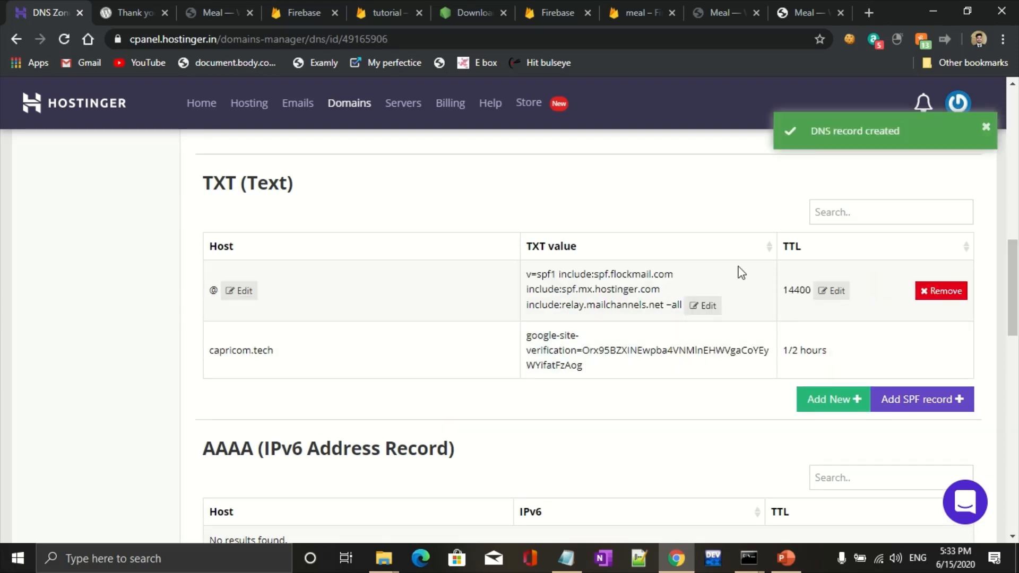
- Return to Firebase and verify ownership of capricom.tech, retrying until the Go live stage is reached
left_click(729, 6)
left_click(655, 12)
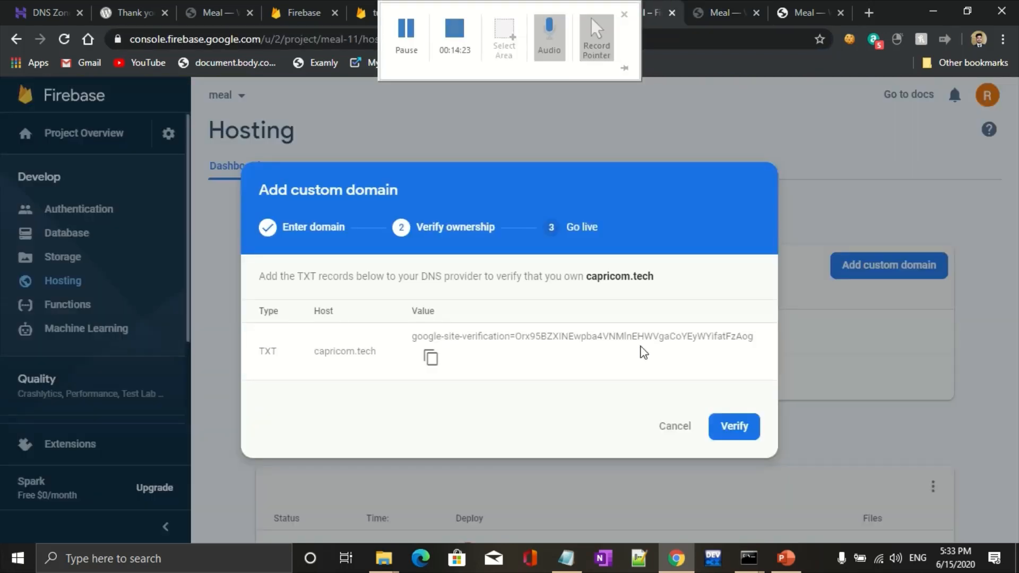
left_click(730, 424)
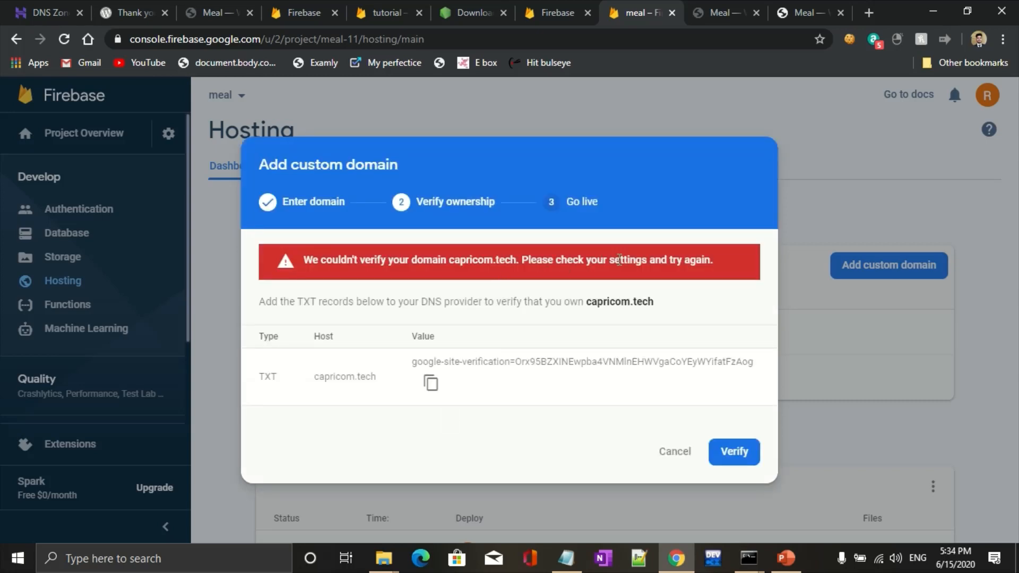
left_click(736, 451)
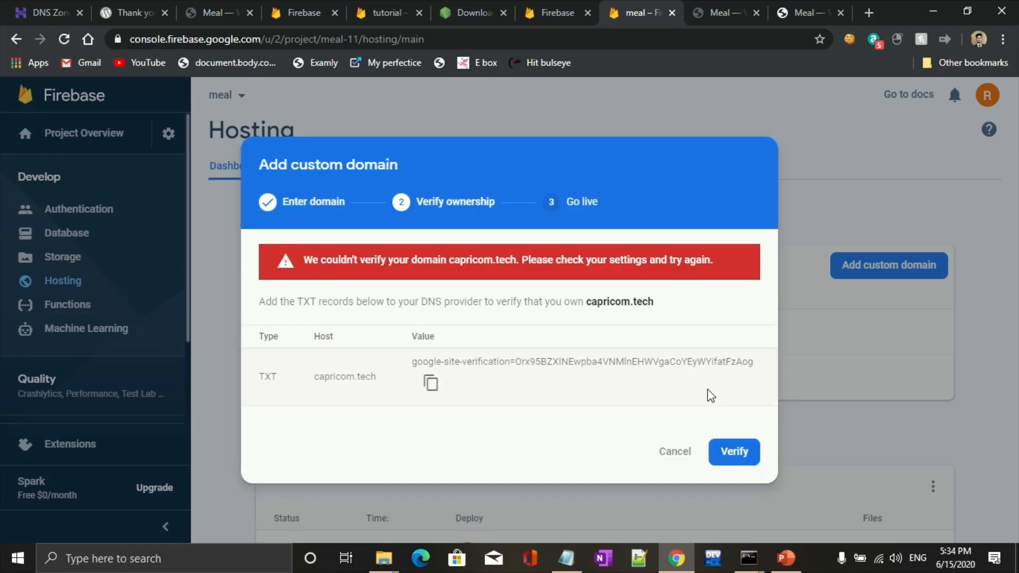
left_click(740, 454)
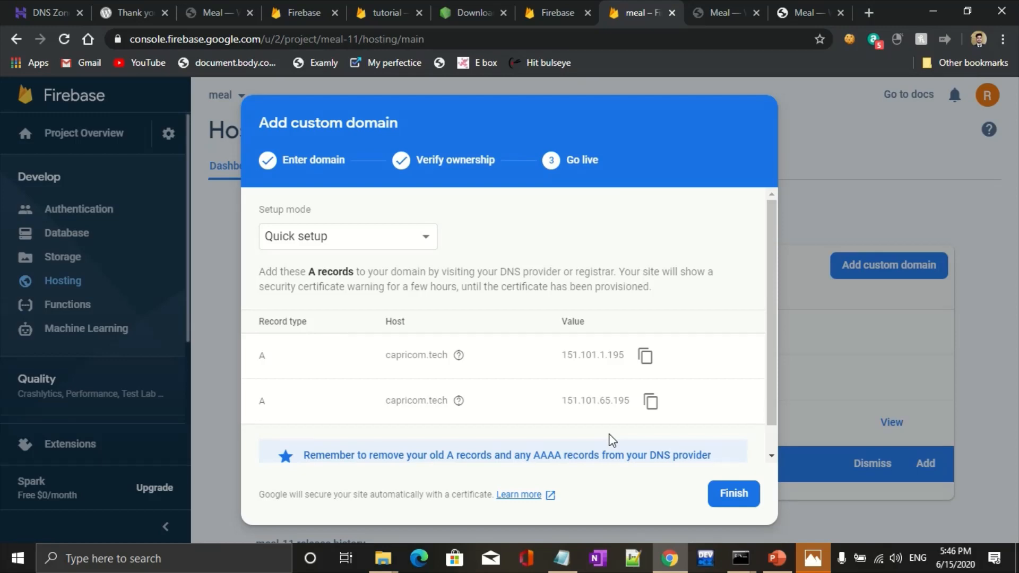
- Review the A records for capricom.tech and the note about old records in Firebase's Go live stage
scroll(284, 356, "down", 1)
scroll(286, 357, "up", 1)
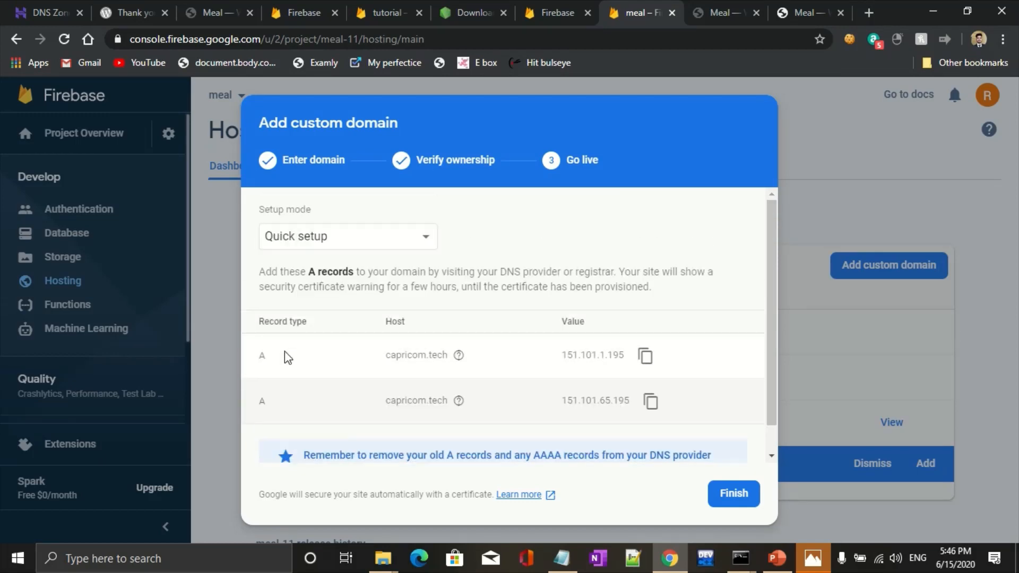
scroll(285, 351, "down", 1)
scroll(284, 351, "up", 1)
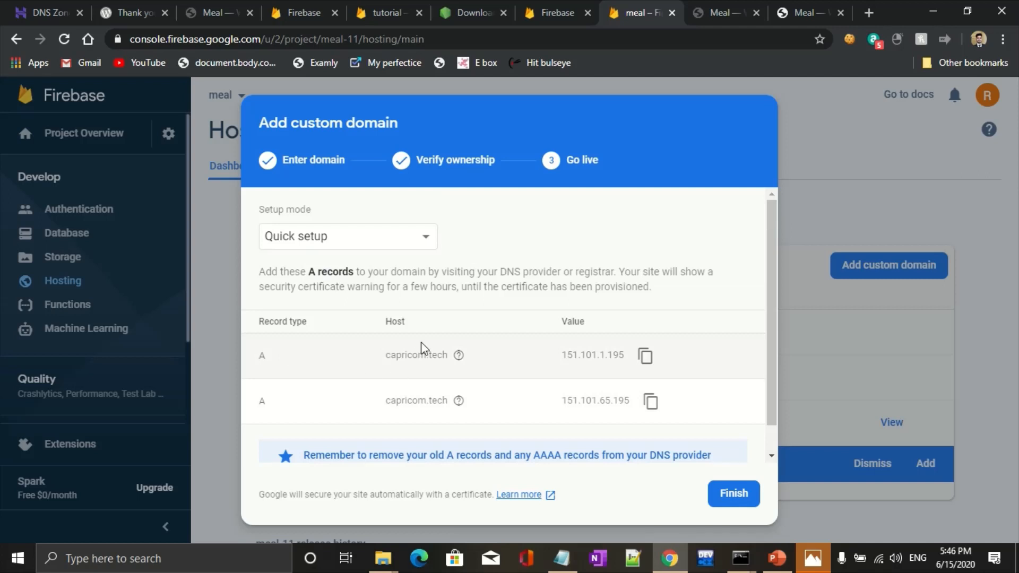
scroll(513, 404, "down", 1)
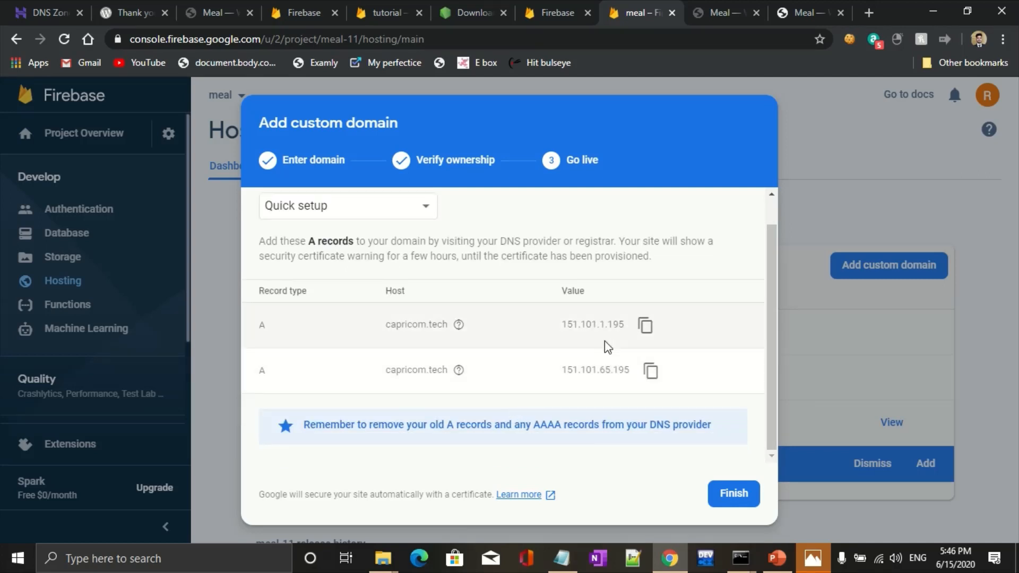
scroll(548, 306, "up", 1)
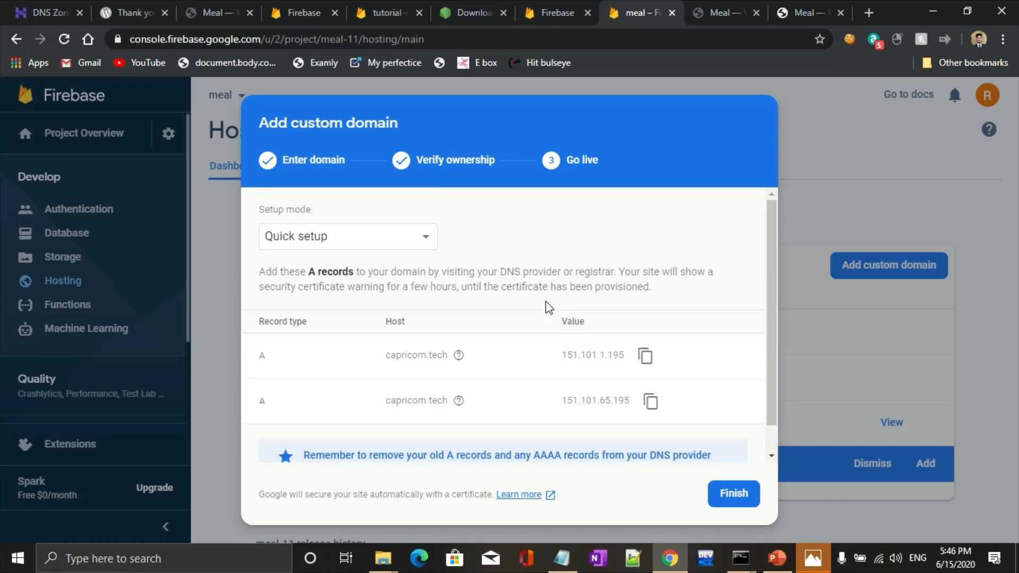
- Switch to Hostinger and check the A (Host) and AAAA sections of the capricom.tech DNS zone for old records
left_click(11, 4)
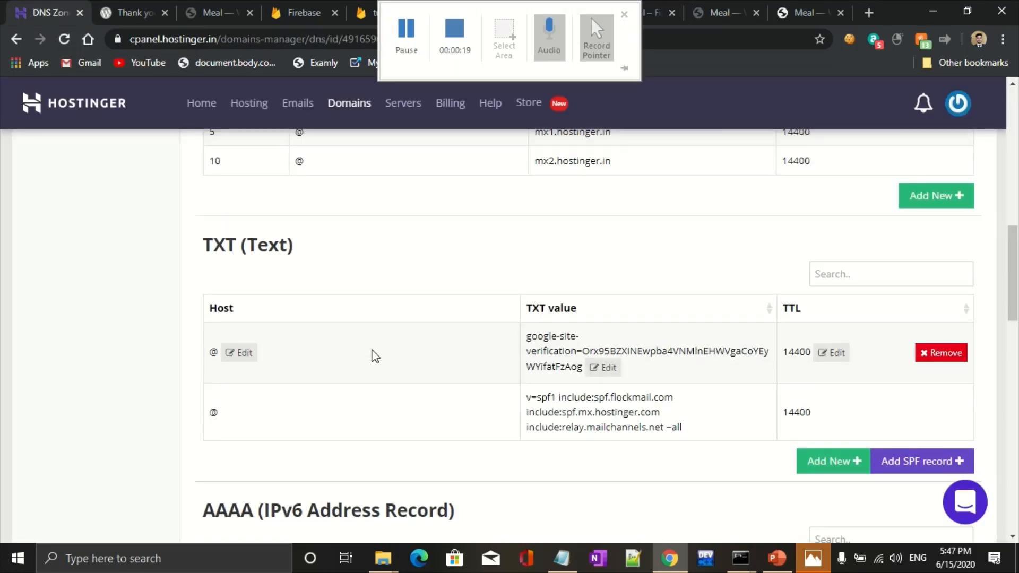
scroll(375, 356, "up", 15)
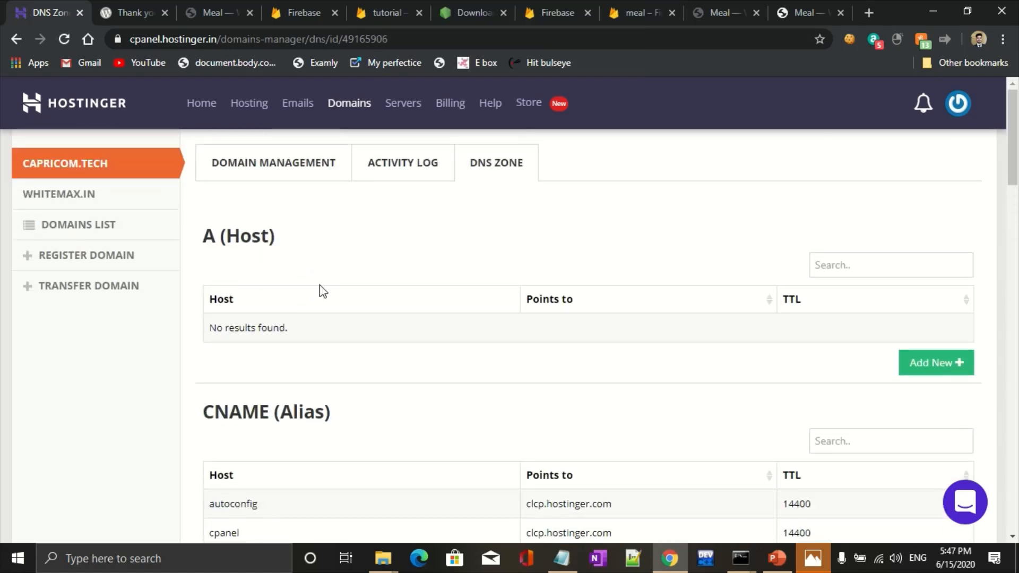
left_click_drag(201, 236, 275, 249)
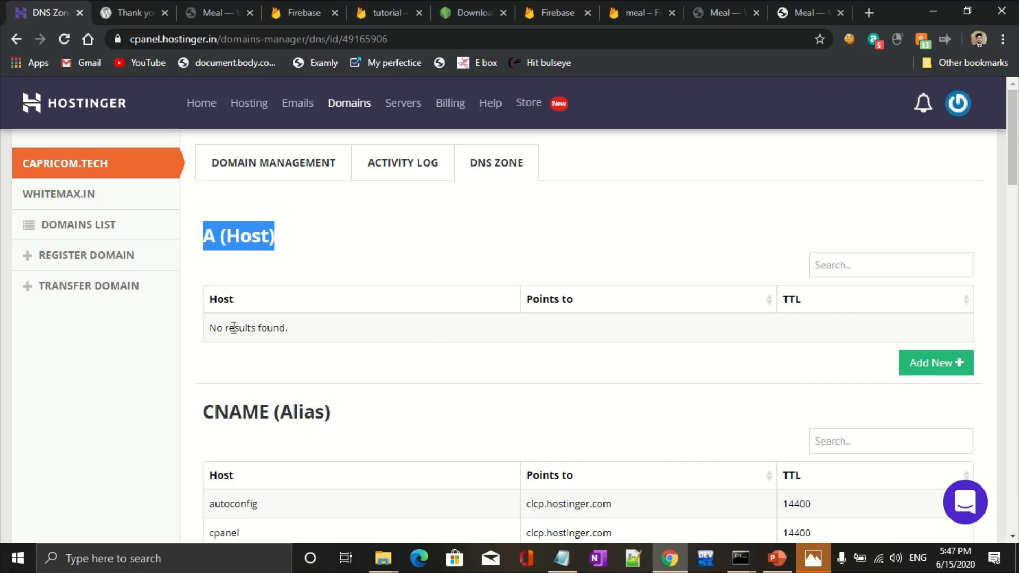
left_click_drag(228, 328, 375, 345)
left_click(413, 336)
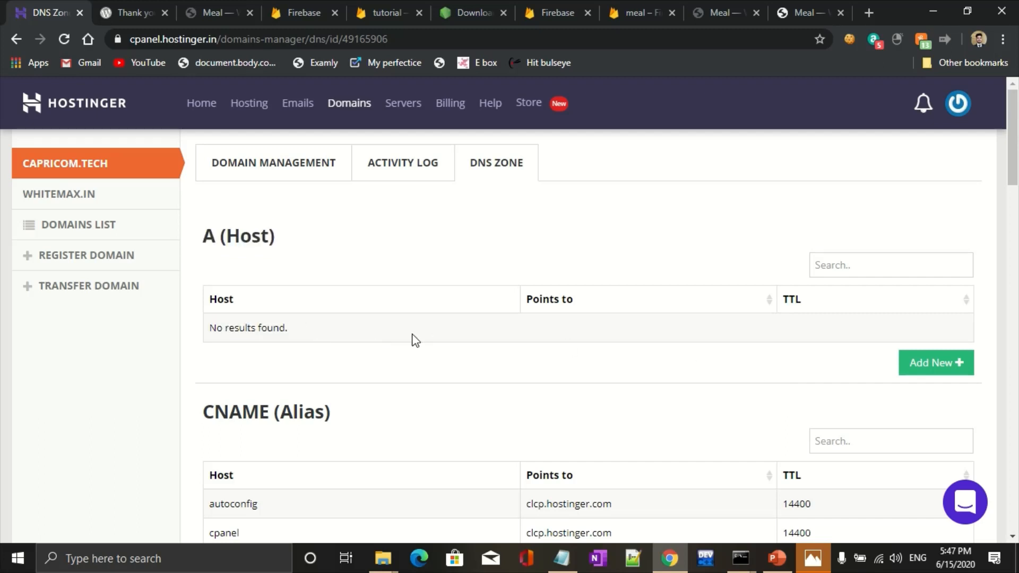
scroll(415, 340, "down", 6)
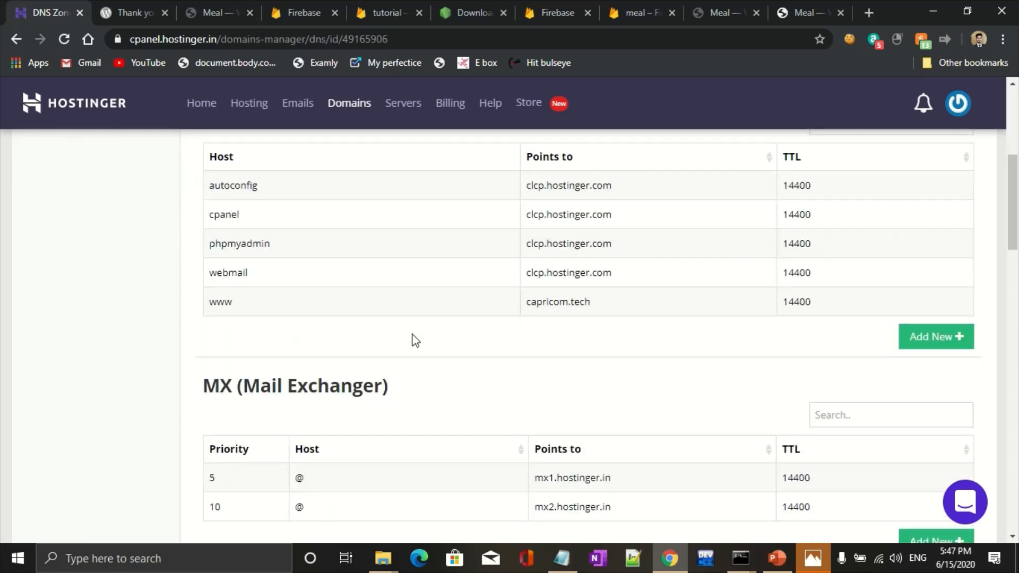
scroll(416, 340, "up", 3)
scroll(416, 341, "down", 6)
scroll(414, 340, "down", 8)
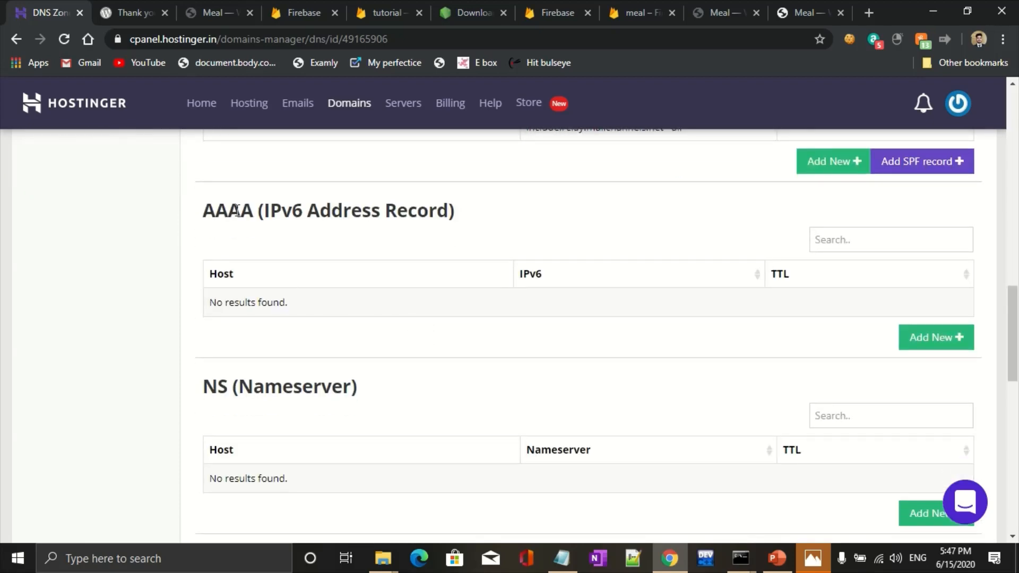
scroll(245, 218, "up", 17)
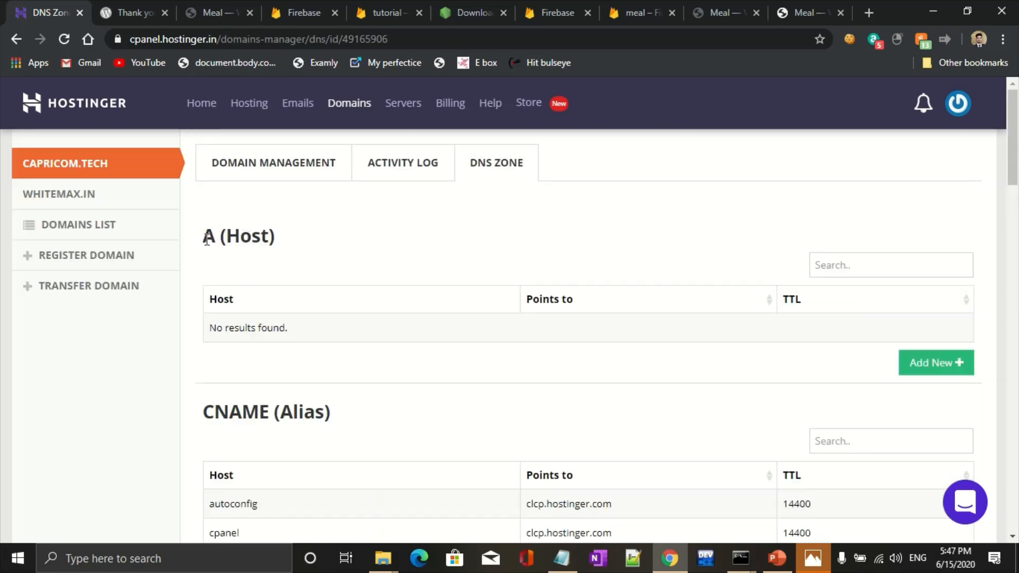
left_click_drag(207, 240, 270, 238)
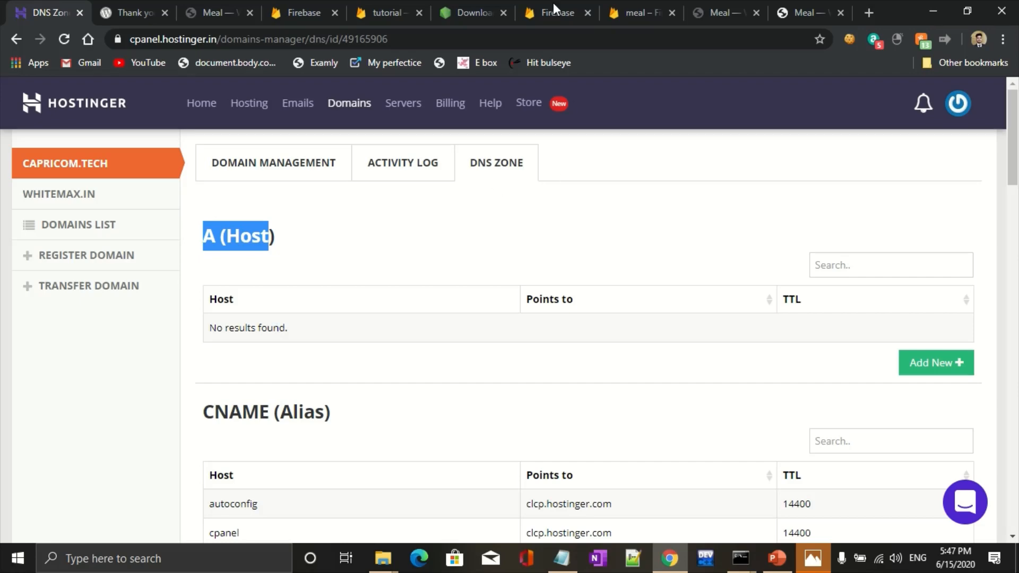
- Switch to Firebase and copy the value of the first A record, 151.101.1.195
left_click(663, 8)
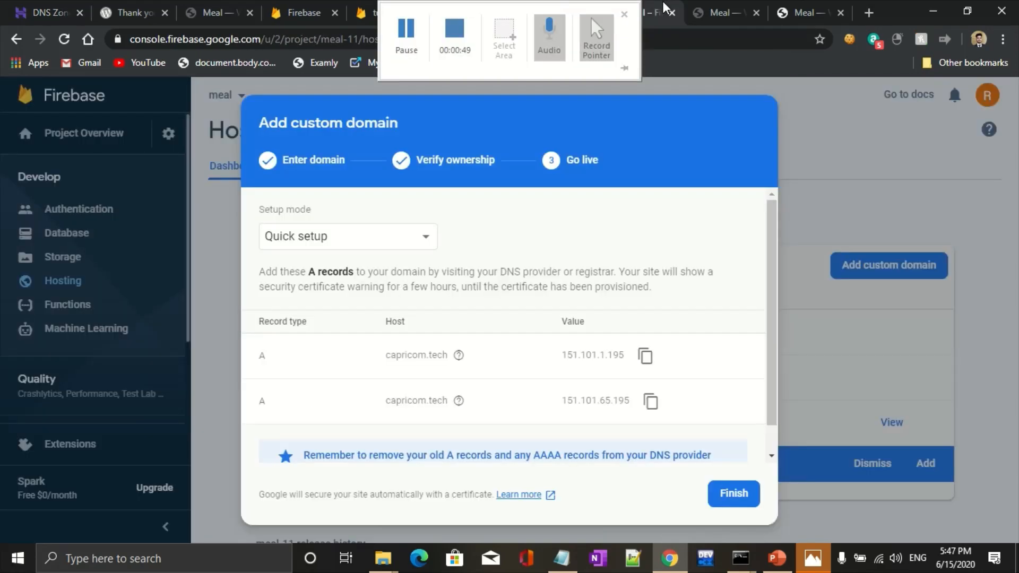
mouse_move(458, 355)
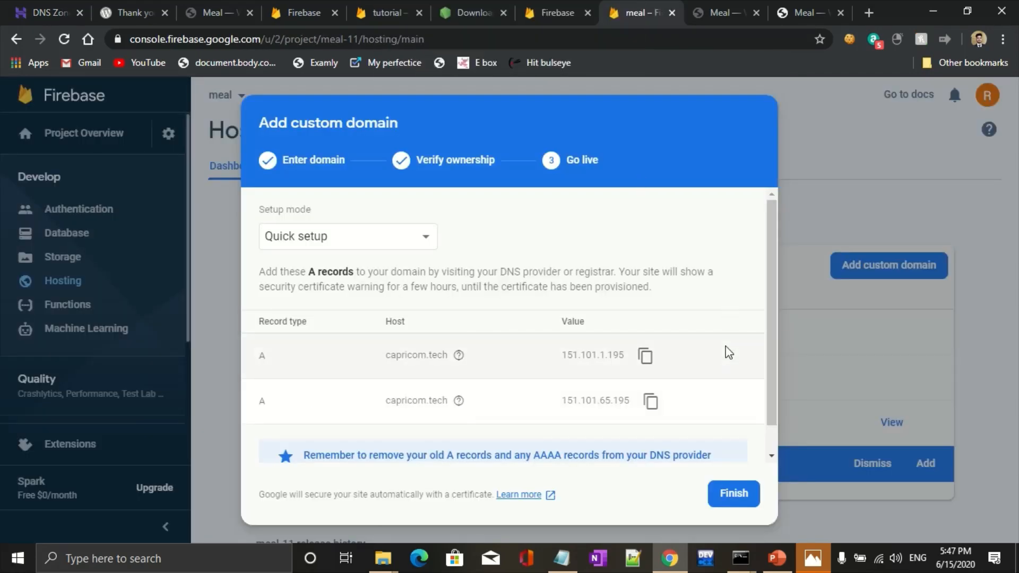
left_click(645, 358)
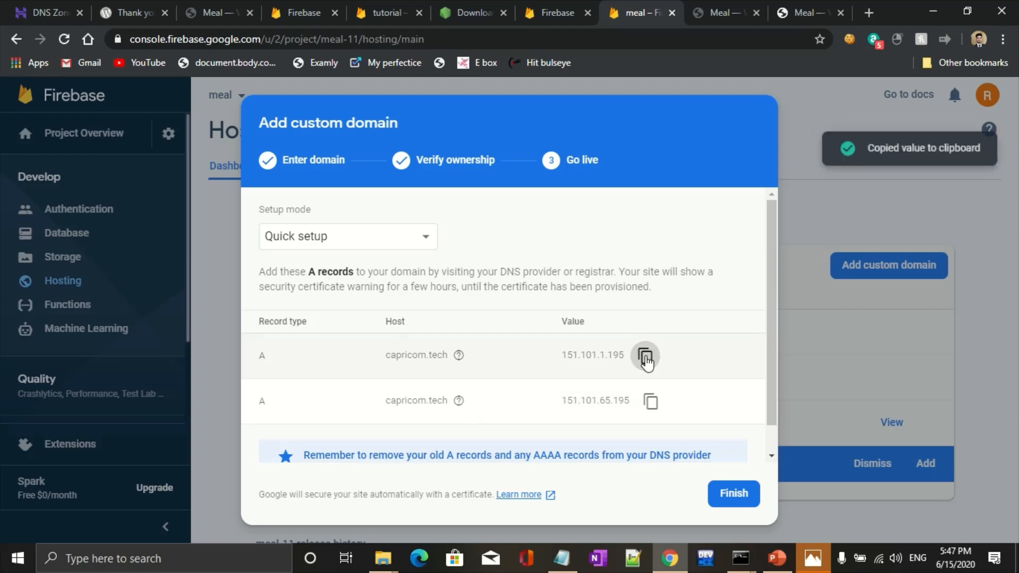
- In Hostinger's DNS zone, add and save an A record with host capricom.tech pointing to 151.101.1.195
left_click(153, 7)
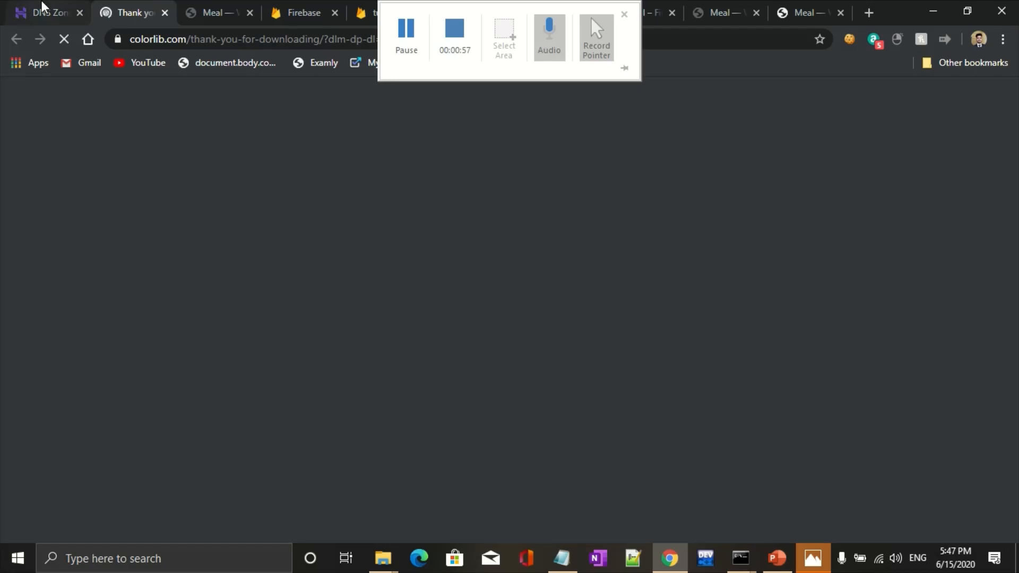
left_click(43, 7)
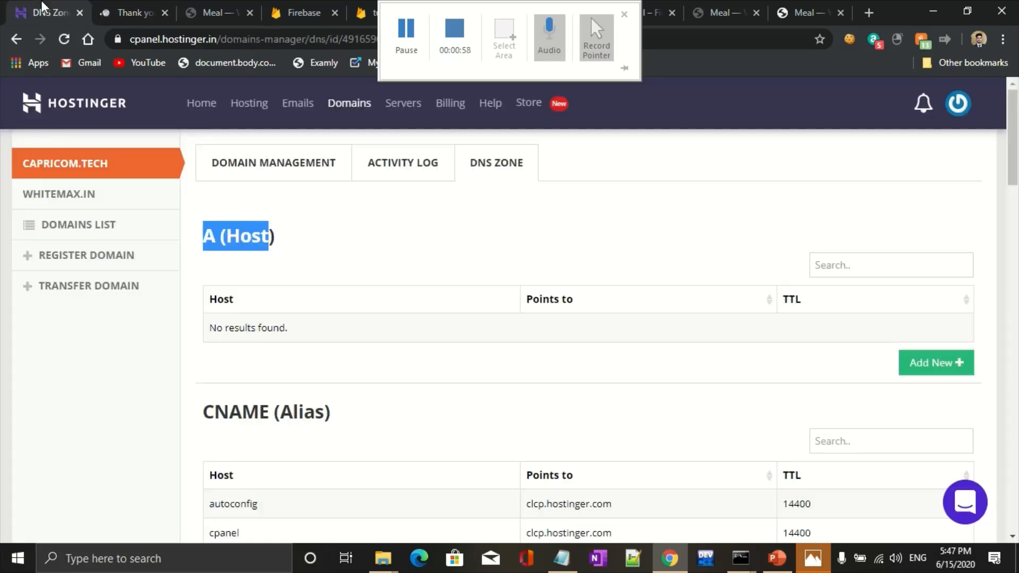
left_click(937, 372)
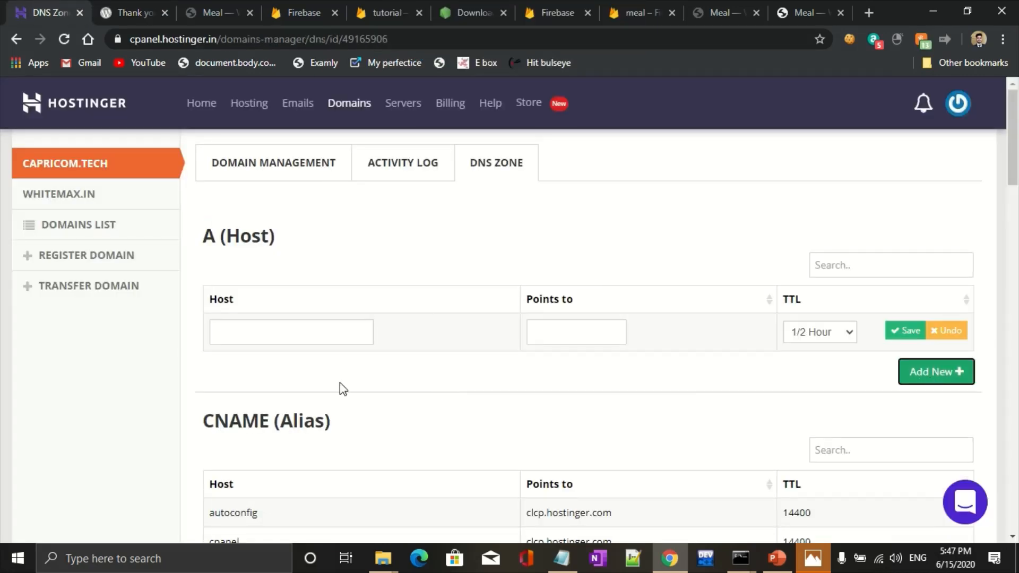
left_click(288, 334)
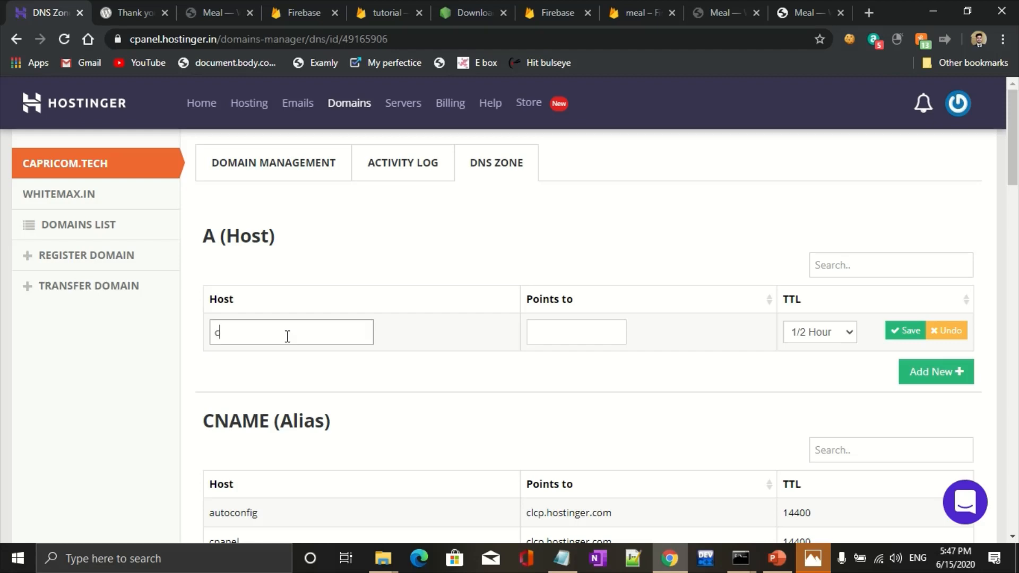
type("capricom")
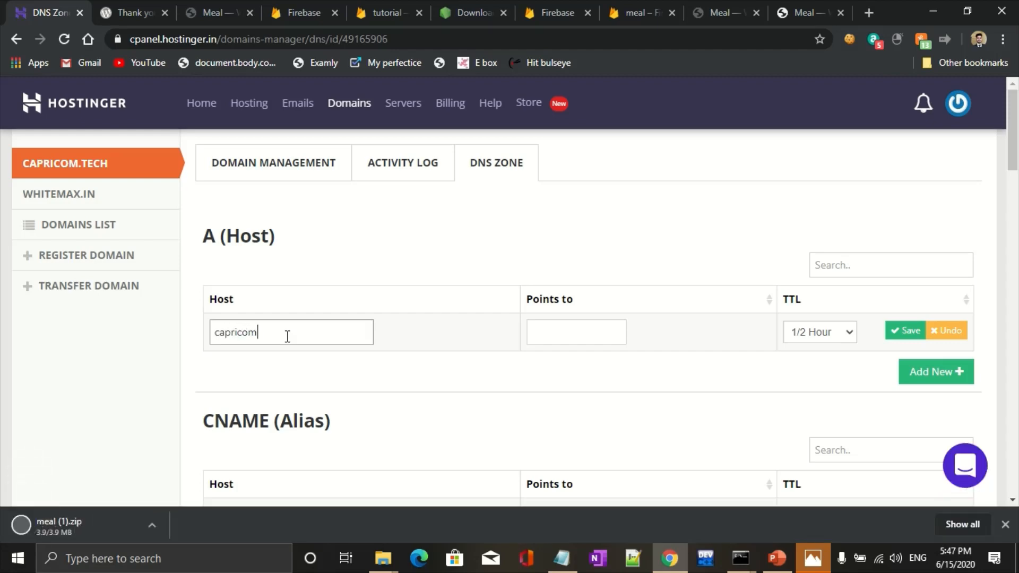
type(".tech")
left_click(568, 325)
type("151.101.1.195")
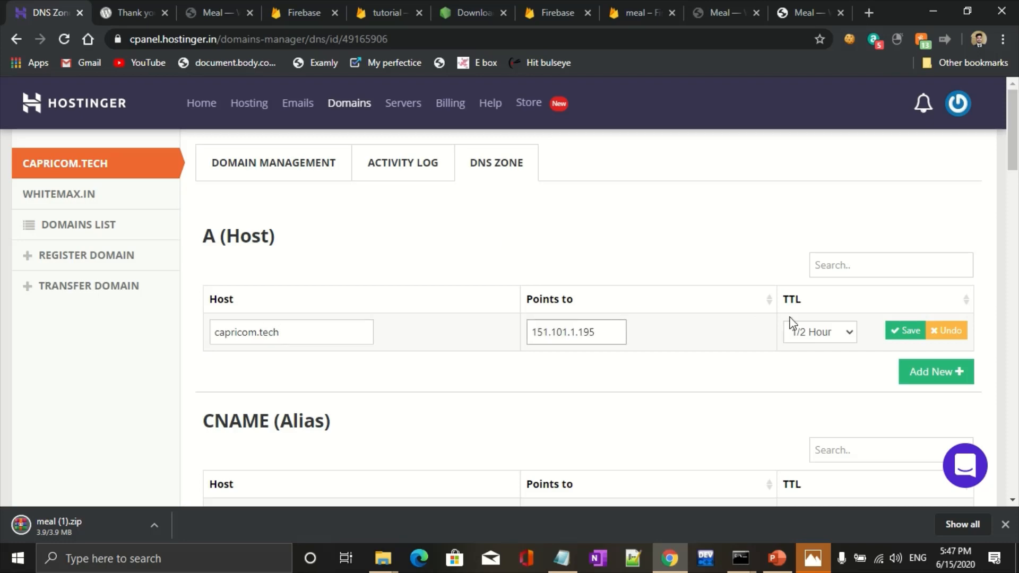
left_click(913, 333)
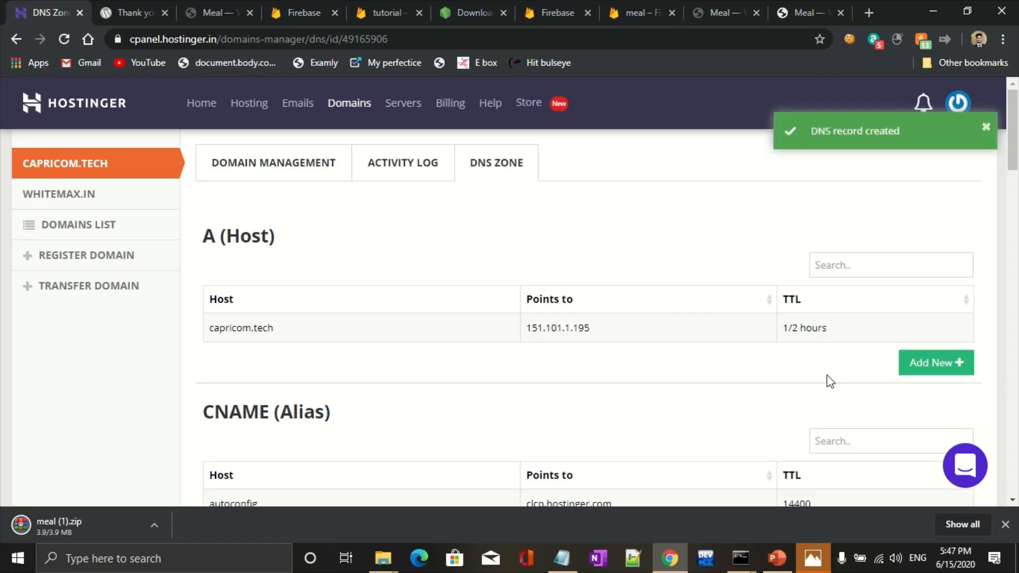
- Add and save a second A record for host capricom.tech, pointing to 151.101.65.195 copied from Firebase's Go live stage
left_click(925, 372)
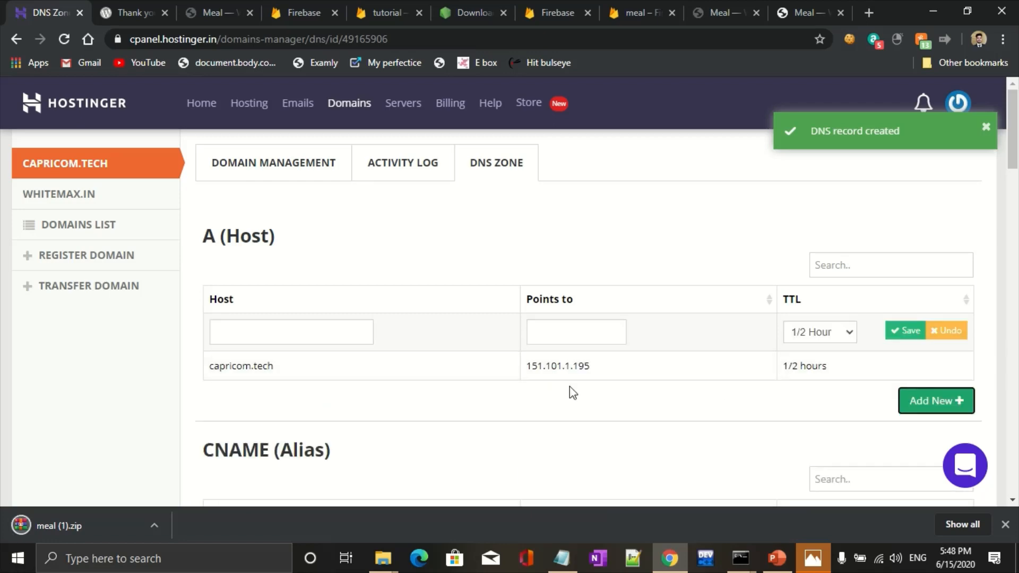
left_click(284, 337)
type("capricom.tech")
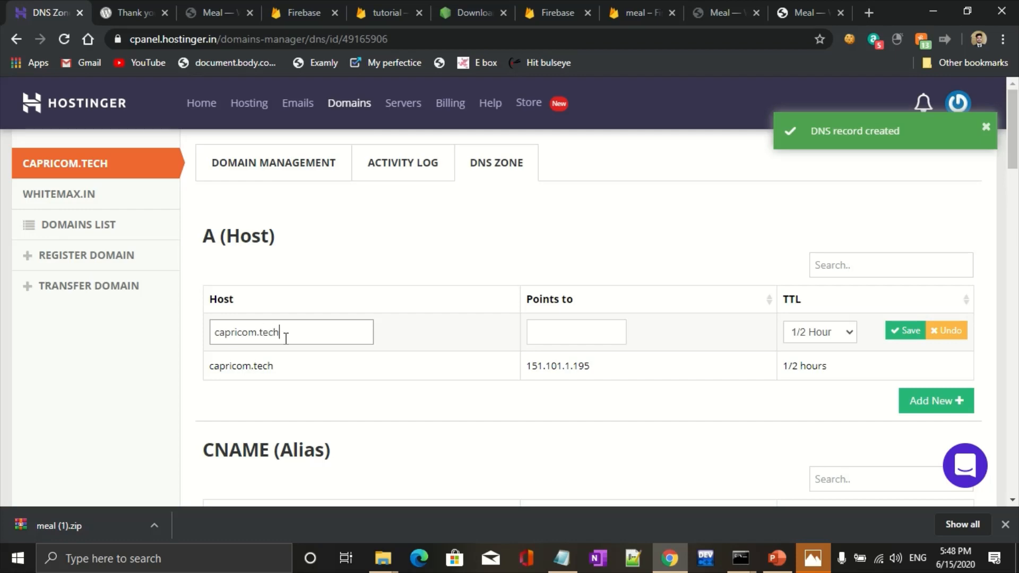
left_click(637, 11)
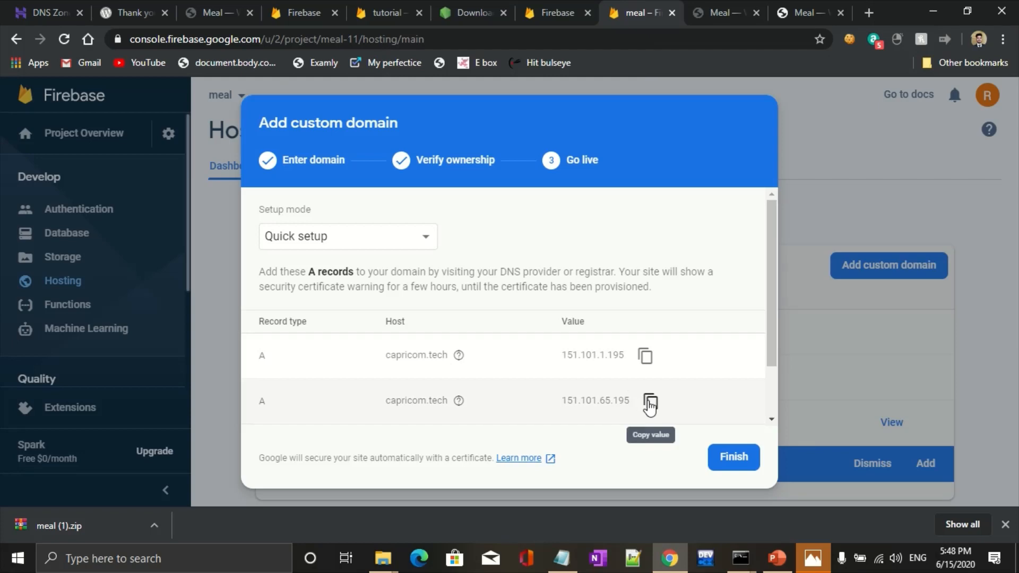
left_click(650, 402)
left_click(51, 12)
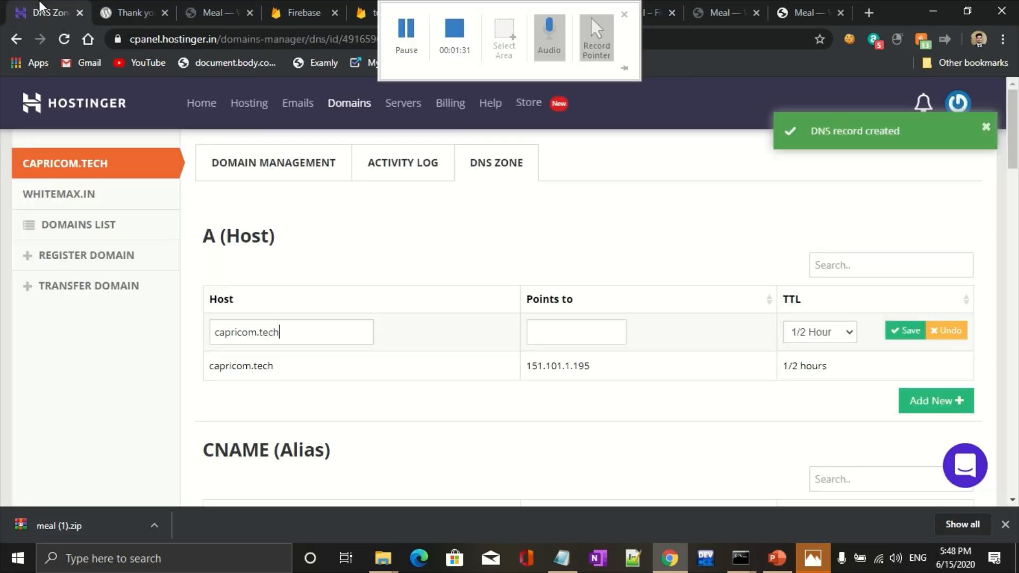
left_click(560, 336)
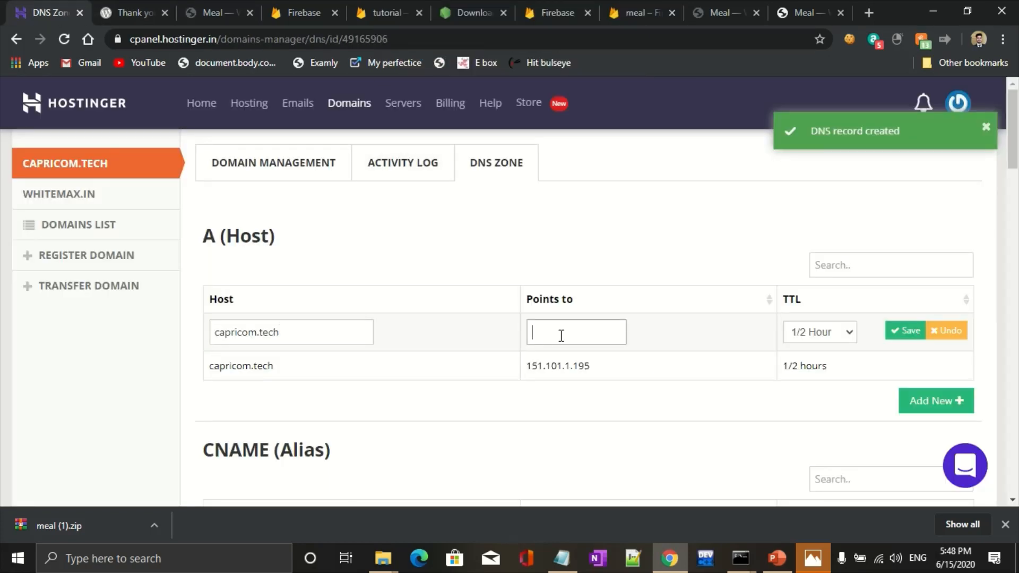
key("ctrl+v")
left_click(905, 330)
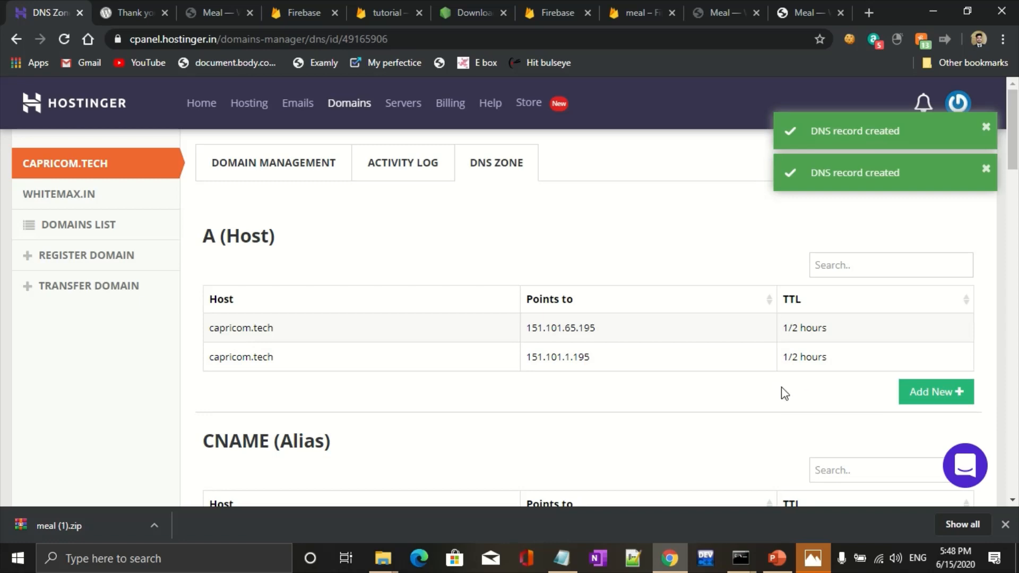
- Check the DNS zone records, switch to Firebase and finish the custom domain setup for capricom.tech
scroll(785, 394, "down", 3)
scroll(784, 393, "up", 3)
scroll(785, 393, "down", 3)
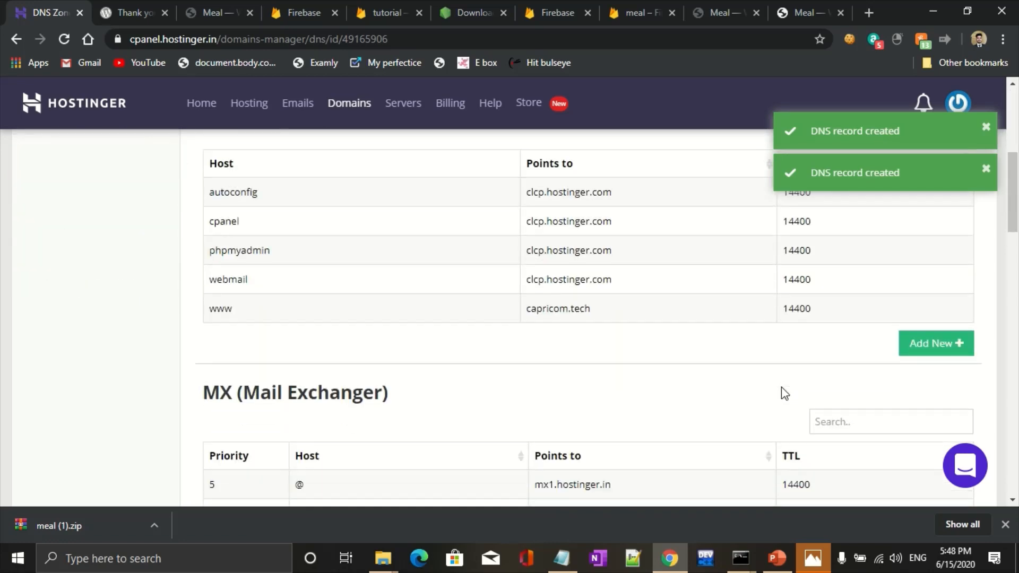
scroll(781, 391, "up", 3)
left_click(655, 5)
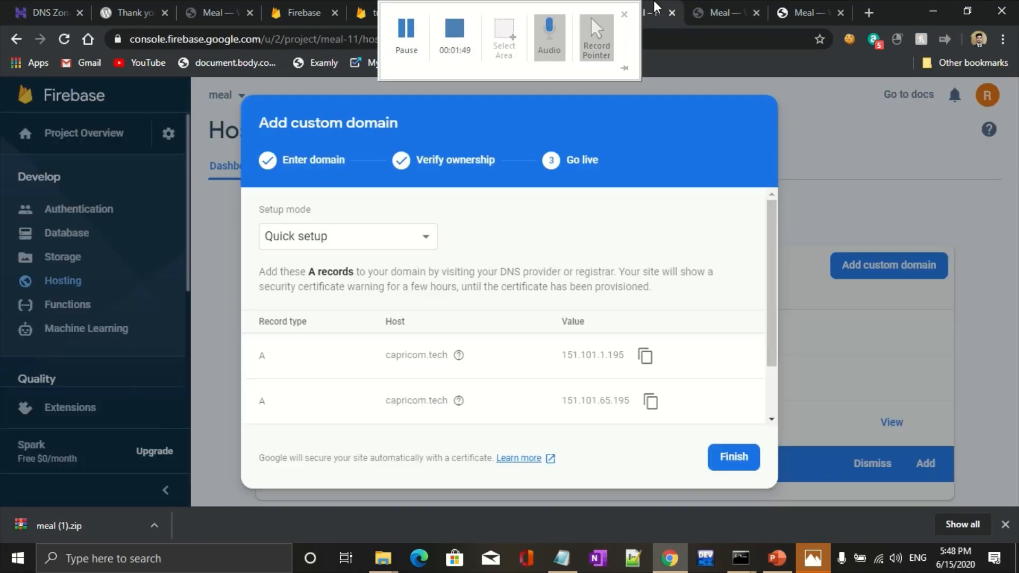
left_click(733, 457)
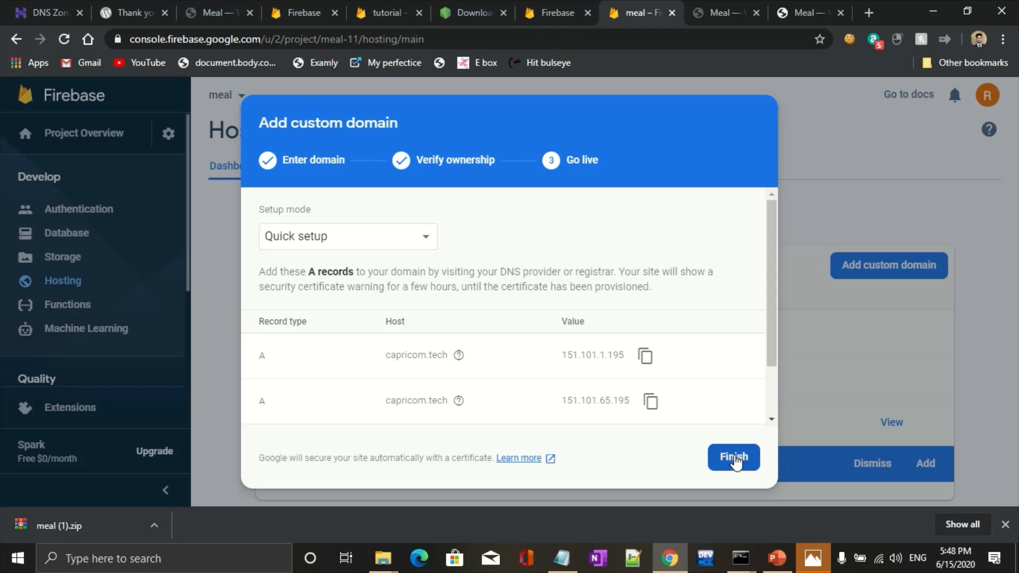
scroll(763, 341, "down", 1)
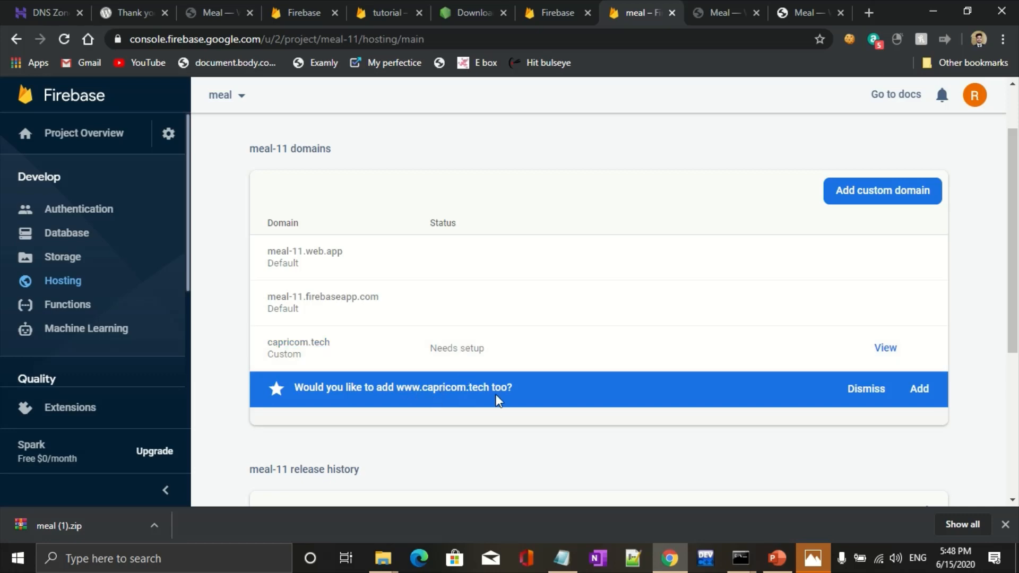
left_click(918, 390)
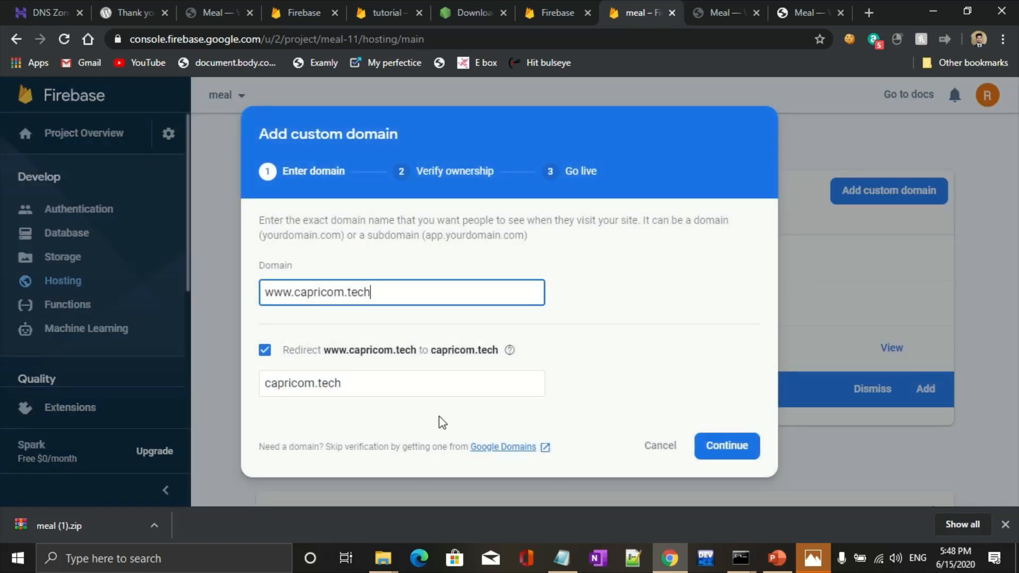
left_click(737, 443)
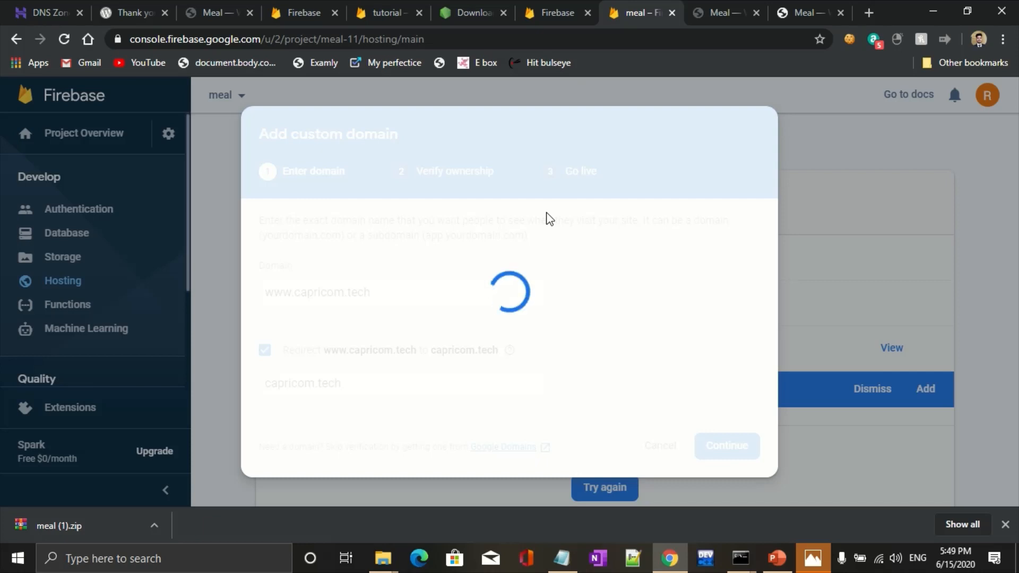
mouse_move(475, 10)
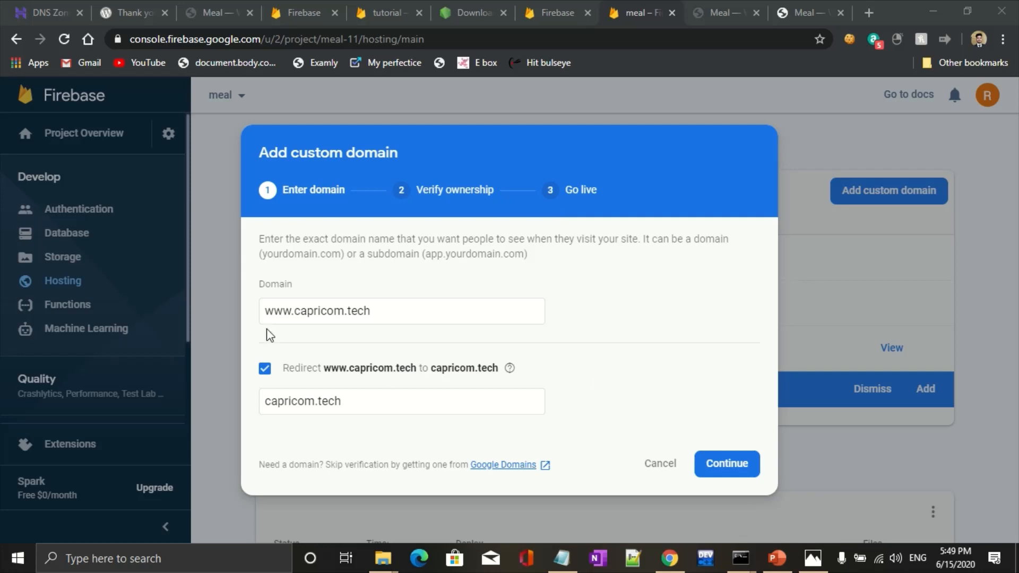
left_click(732, 464)
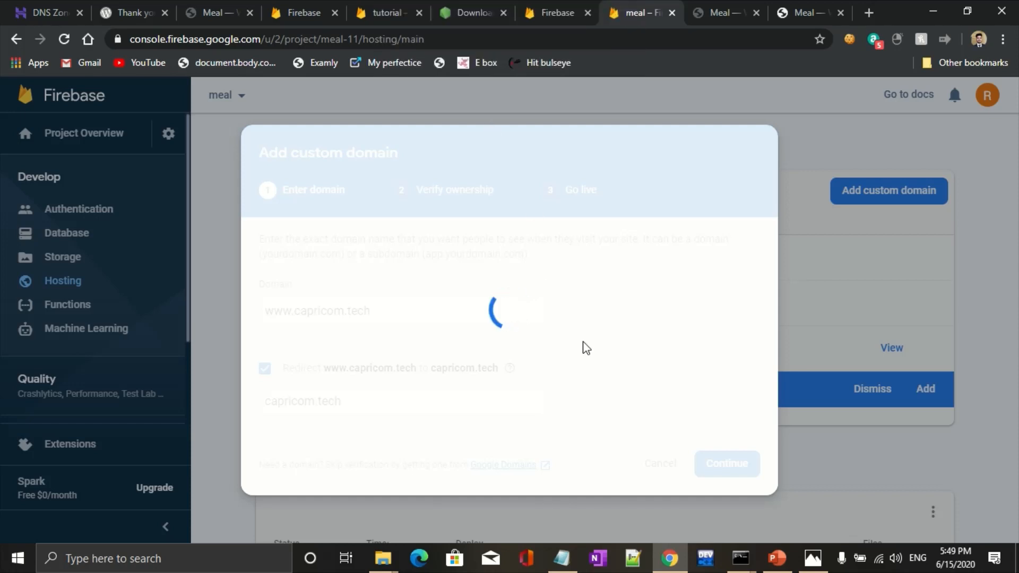
mouse_move(444, 7)
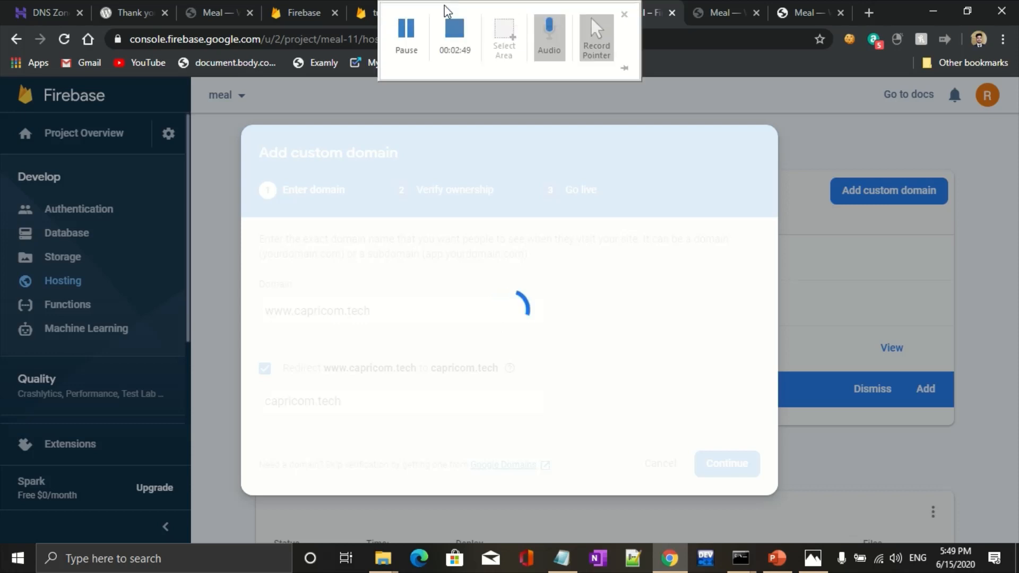
left_click(406, 48)
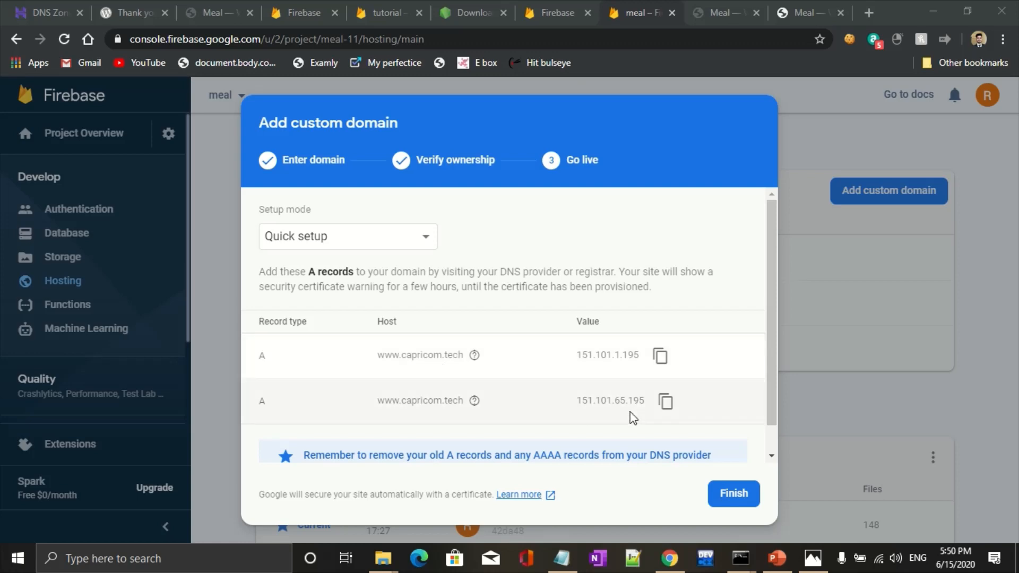
scroll(634, 420, "down", 1)
left_click(724, 494)
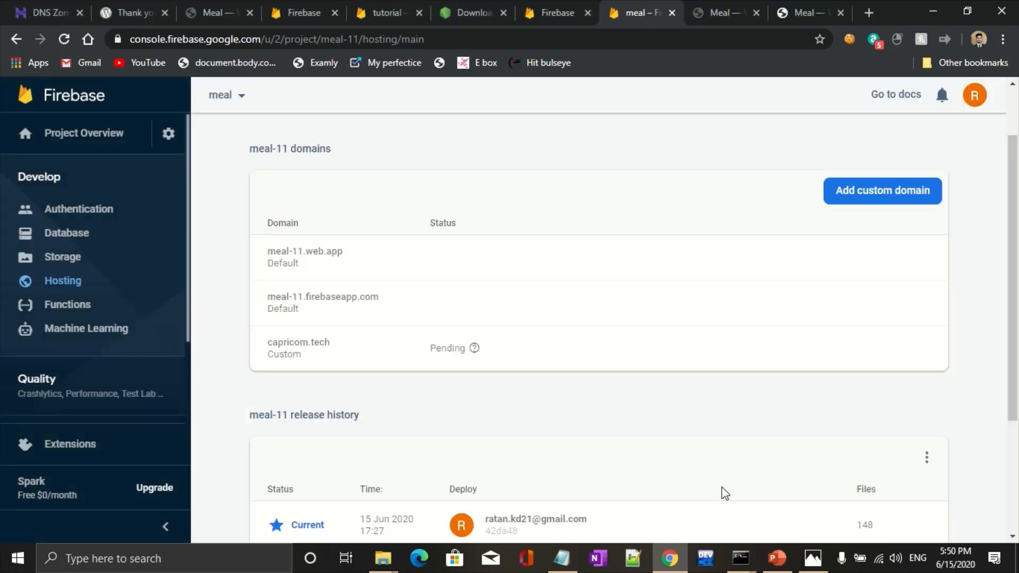
scroll(906, 418, "down", 2)
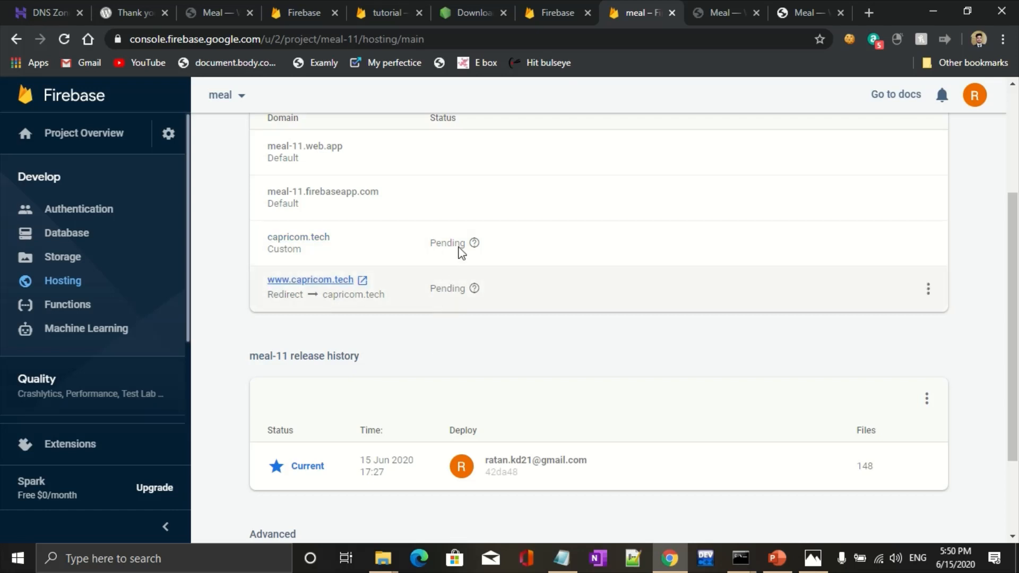
mouse_move(479, 246)
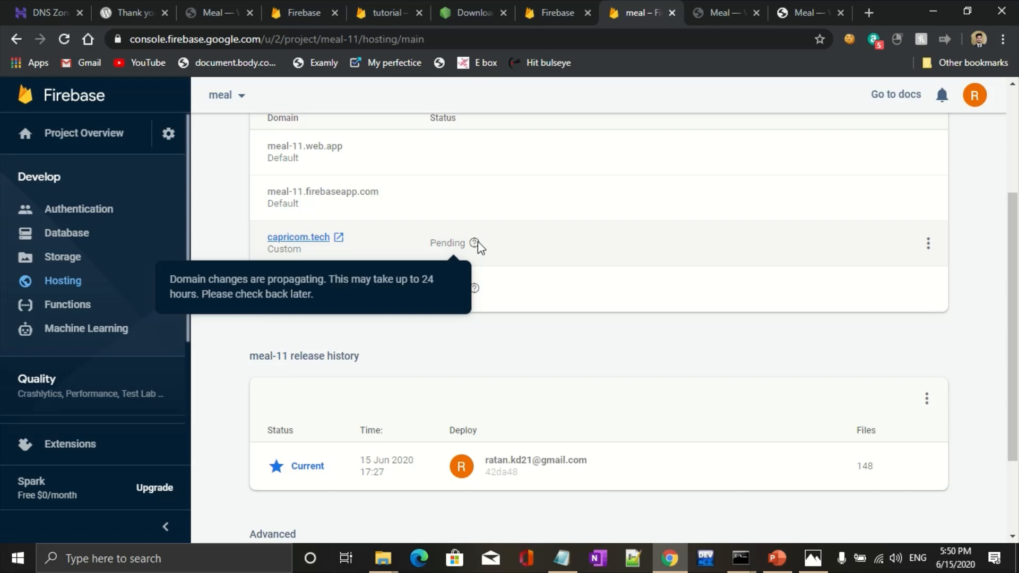
scroll(568, 280, "up", 3)
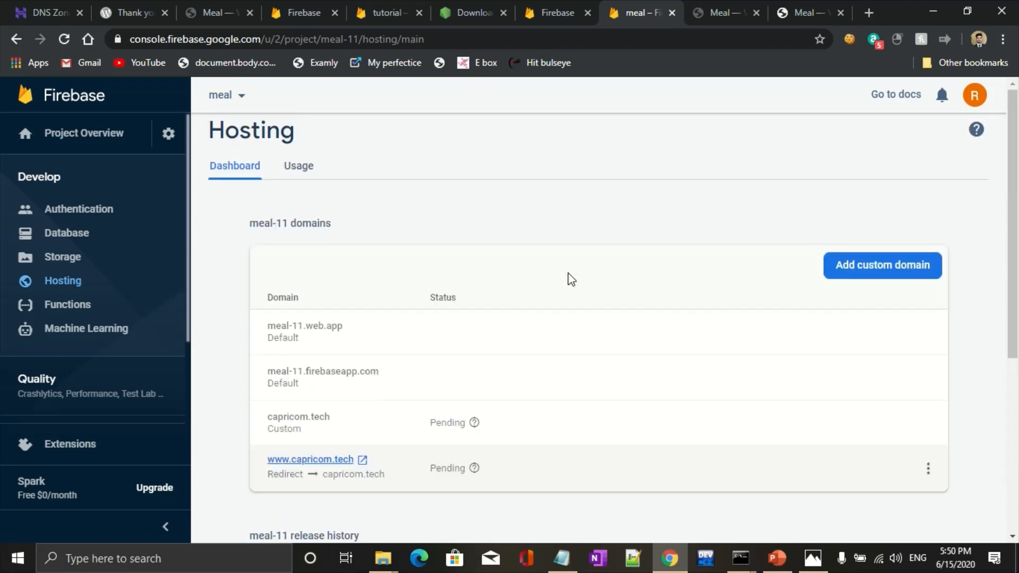
scroll(569, 279, "down", 2)
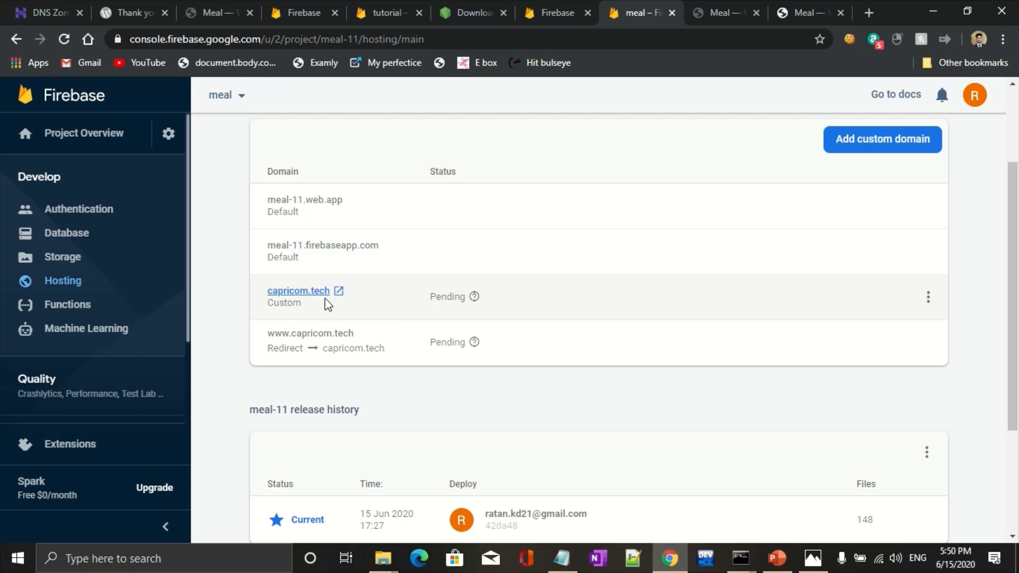
- Open the capricom.tech site from the domains list and examine its full address and page content
left_click(321, 294)
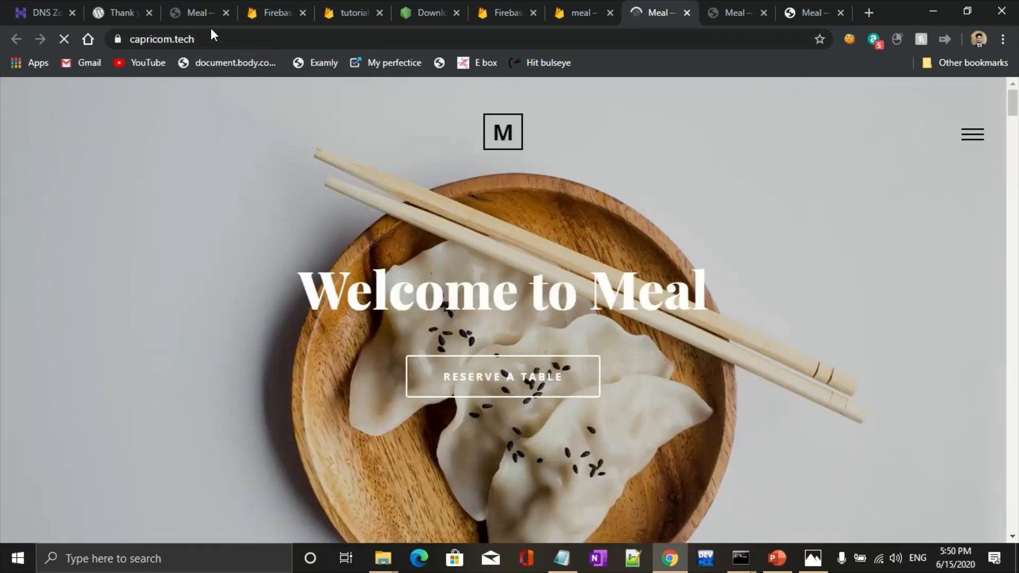
left_click(132, 36)
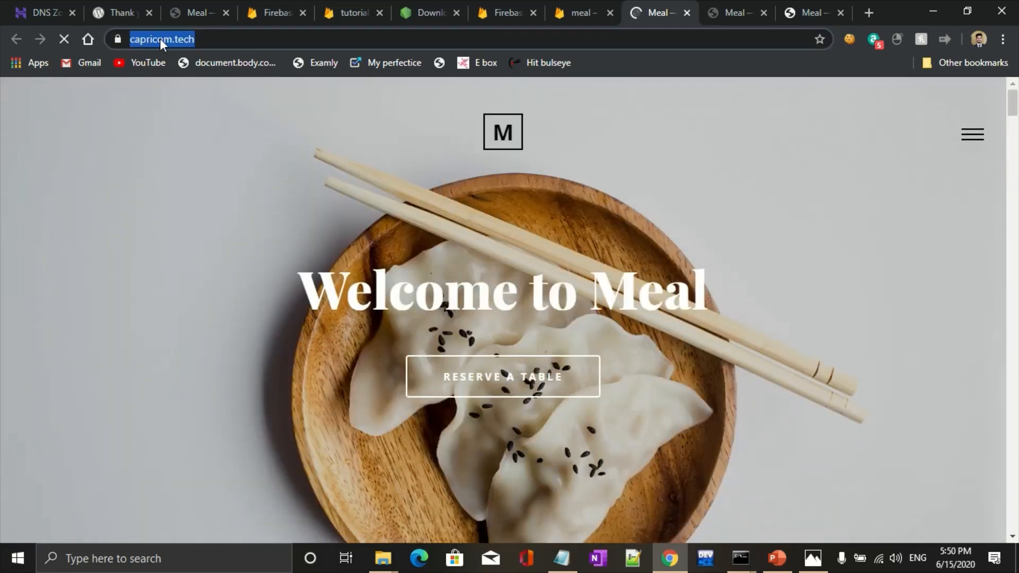
left_click(223, 40)
left_click_drag(222, 40, 123, 46)
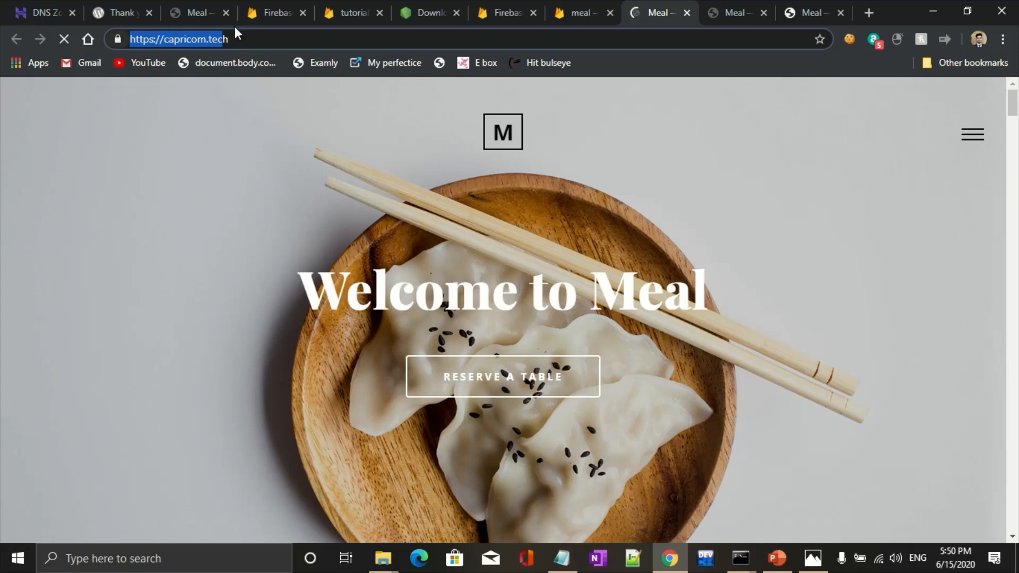
triple_click(260, 38)
double_click(260, 38)
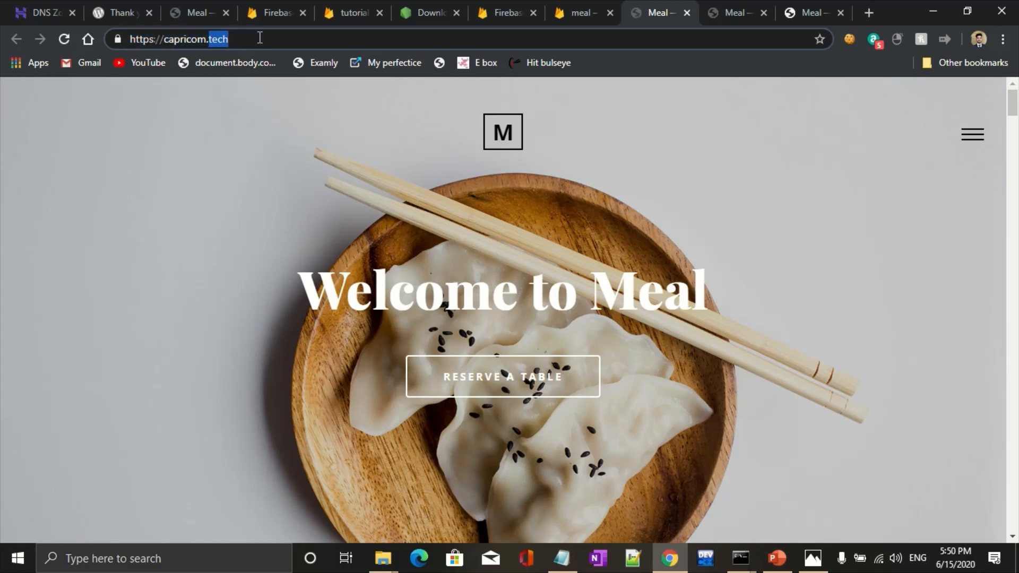
triple_click(259, 38)
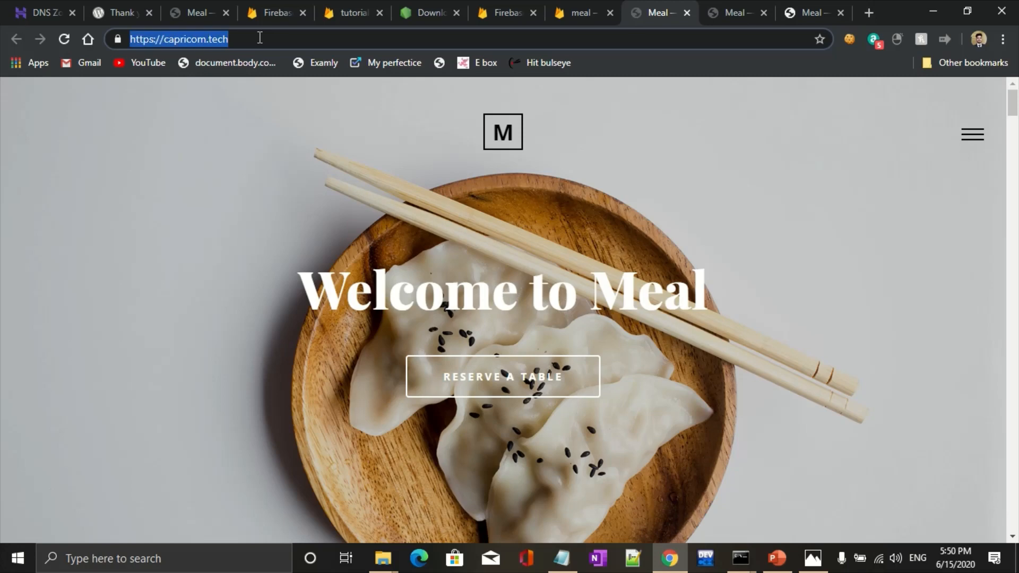
double_click(260, 37)
scroll(253, 296, "down", 10)
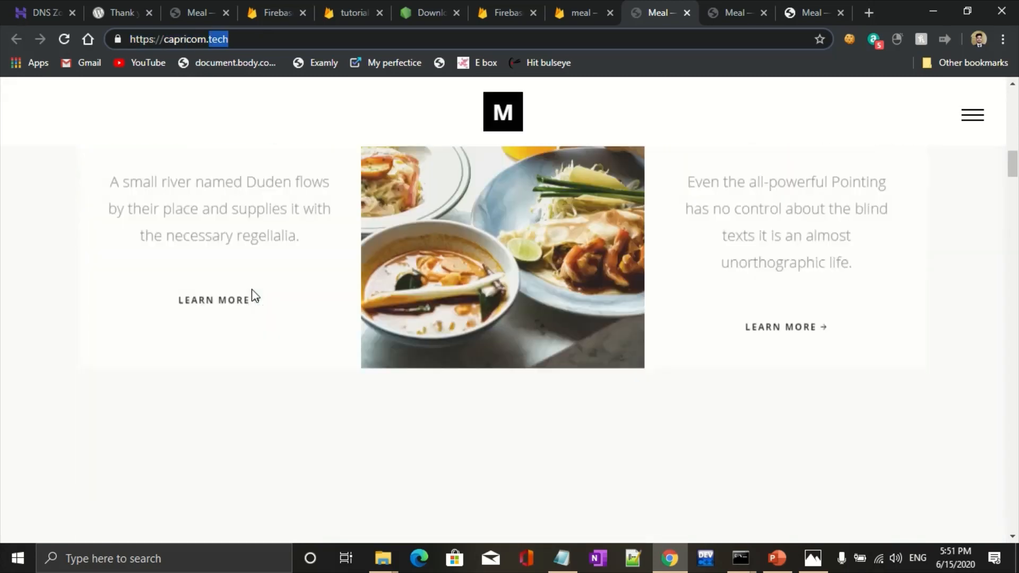
scroll(252, 296, "up", 15)
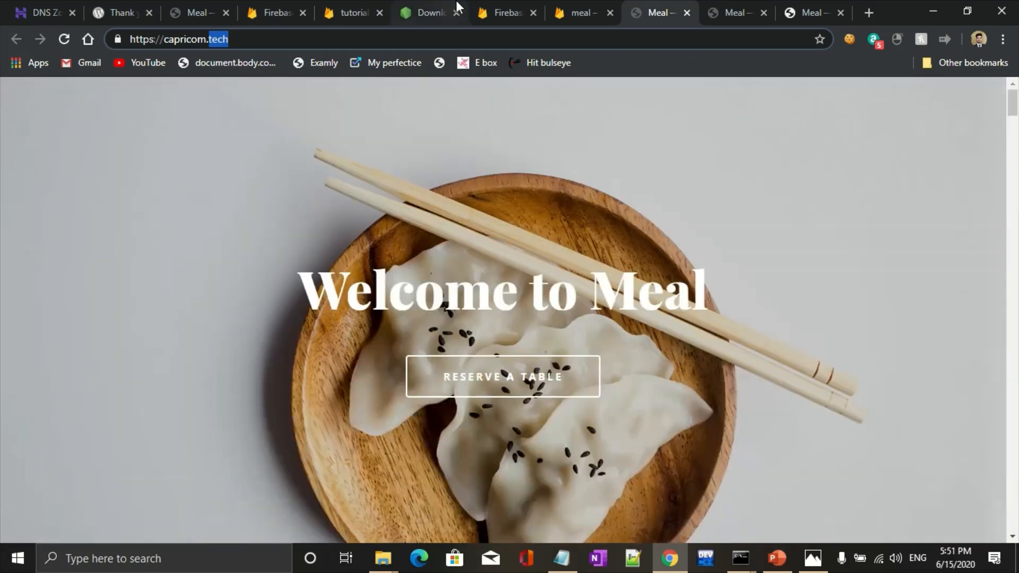
left_click(260, 38)
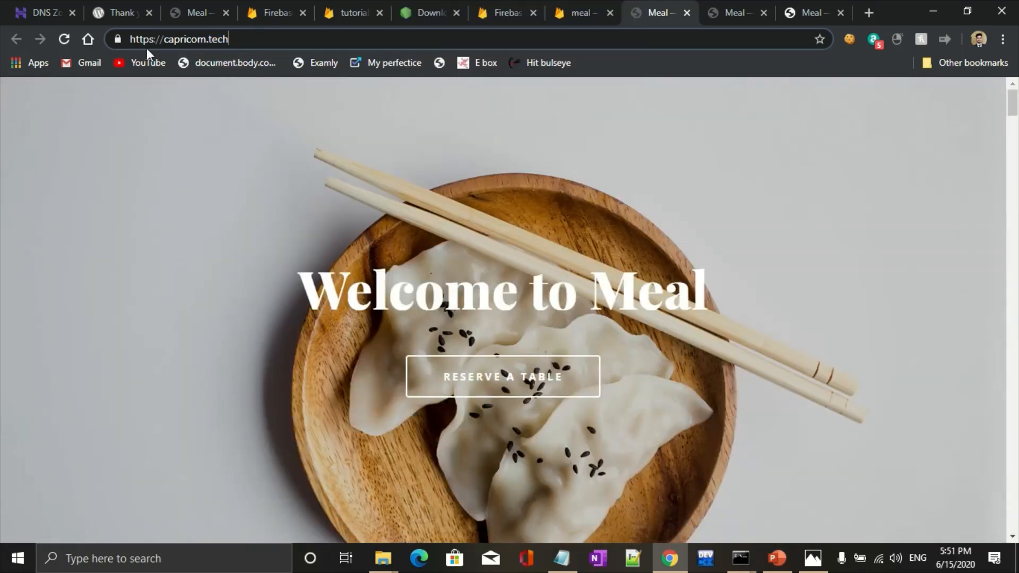
scroll(304, 380, "down", 10)
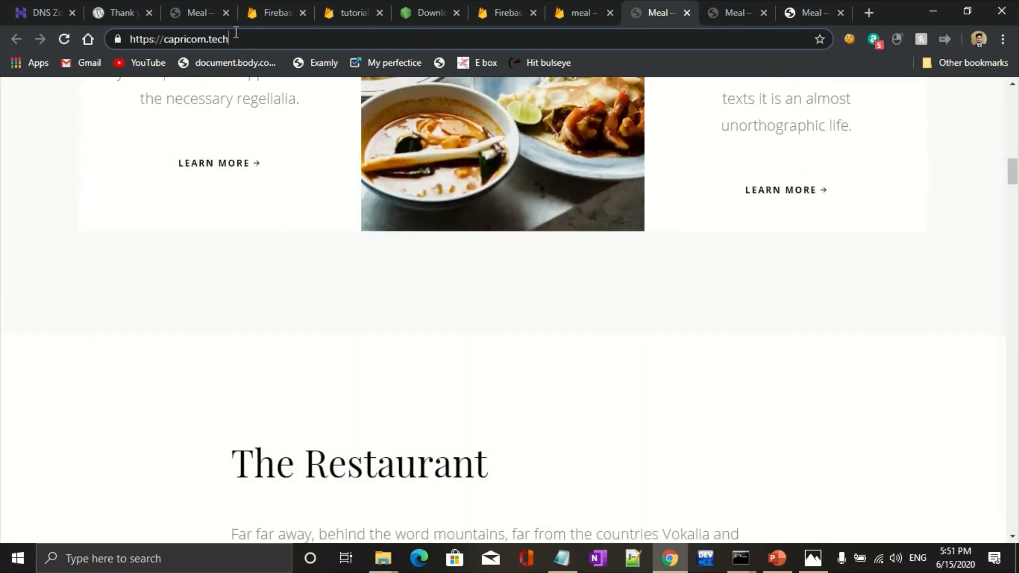
left_click_drag(247, 42, 122, 48)
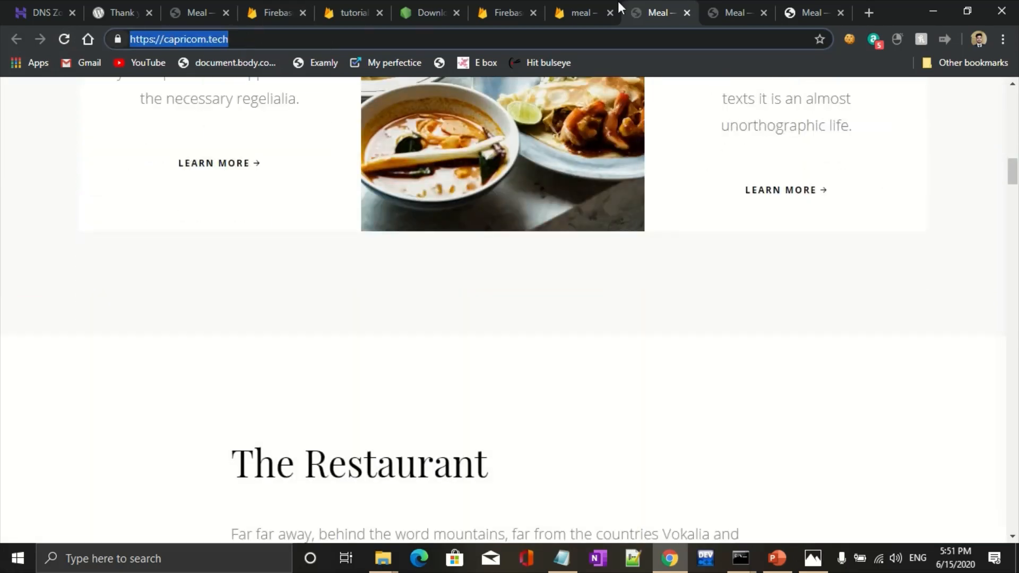
- View the localhost:5000 copy of the site, then reload meal-11.web.app and look through its page
left_click(743, 10)
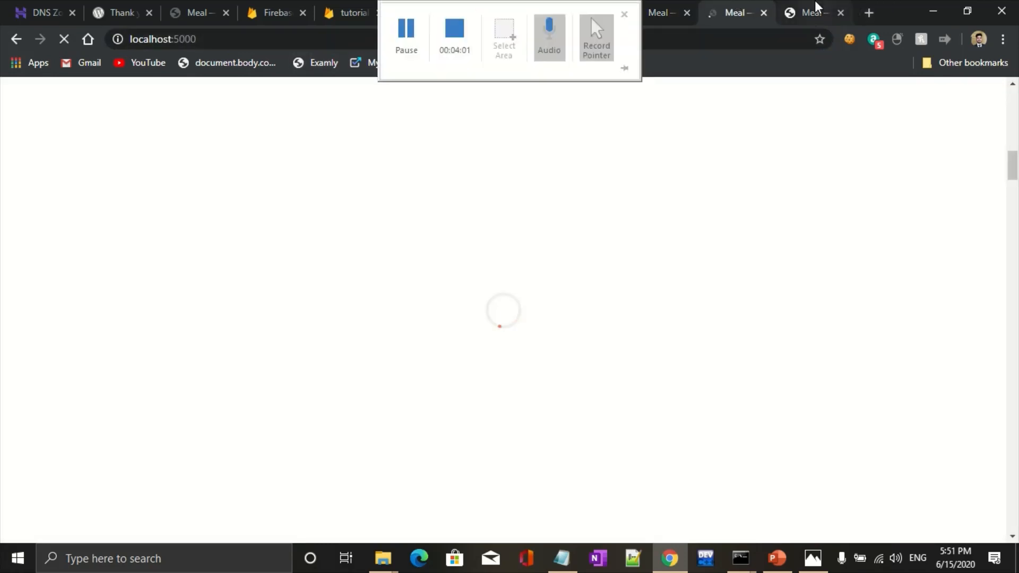
left_click(816, 7)
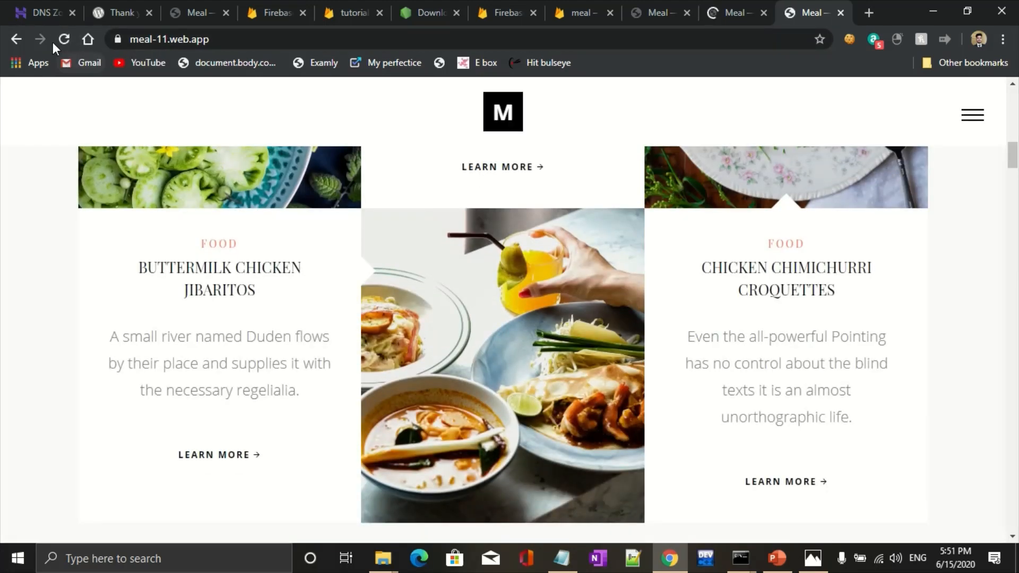
left_click(59, 39)
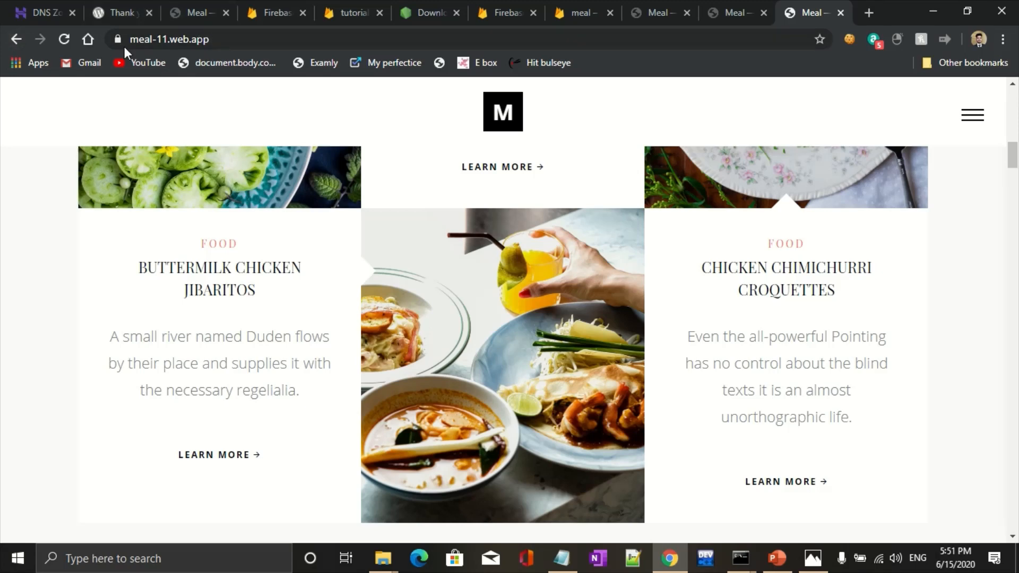
left_click(65, 43)
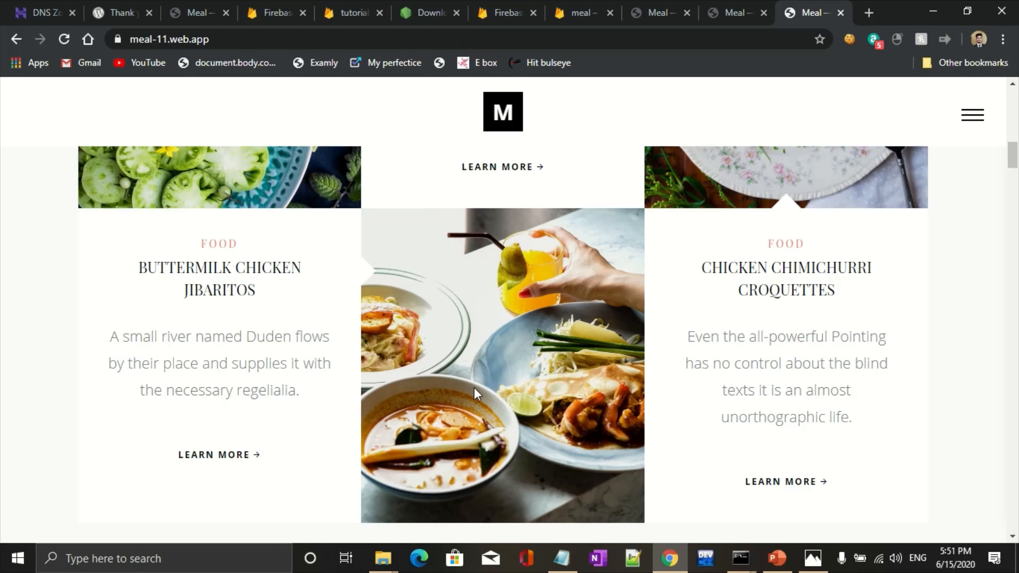
scroll(473, 387, "down", 5)
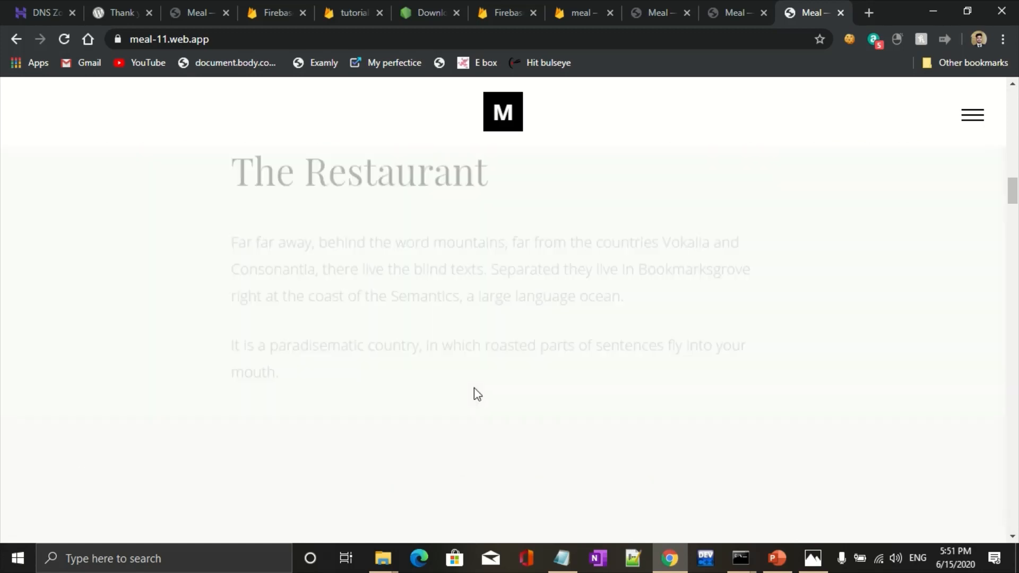
scroll(473, 387, "up", 10)
scroll(473, 393, "up", 3)
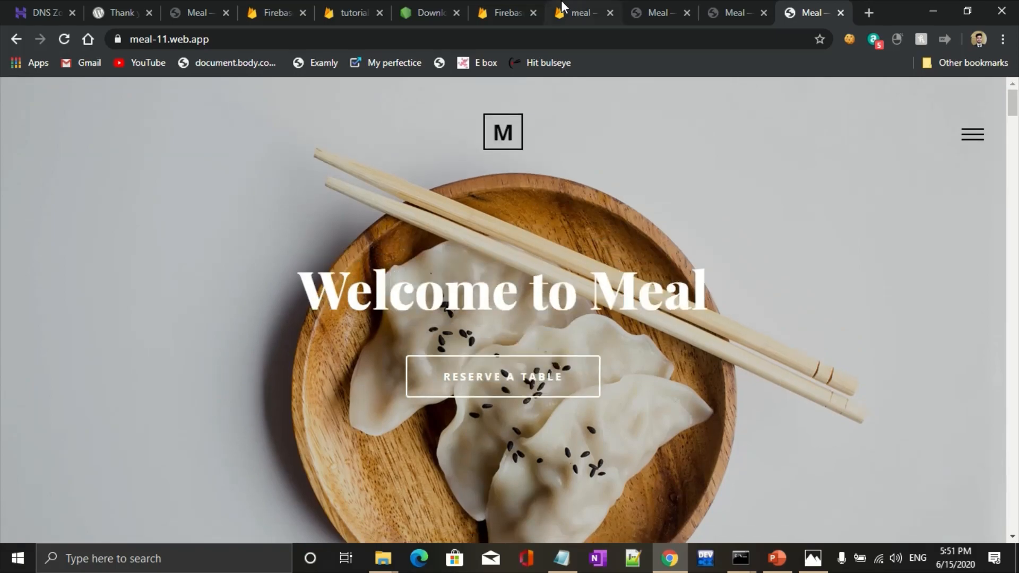